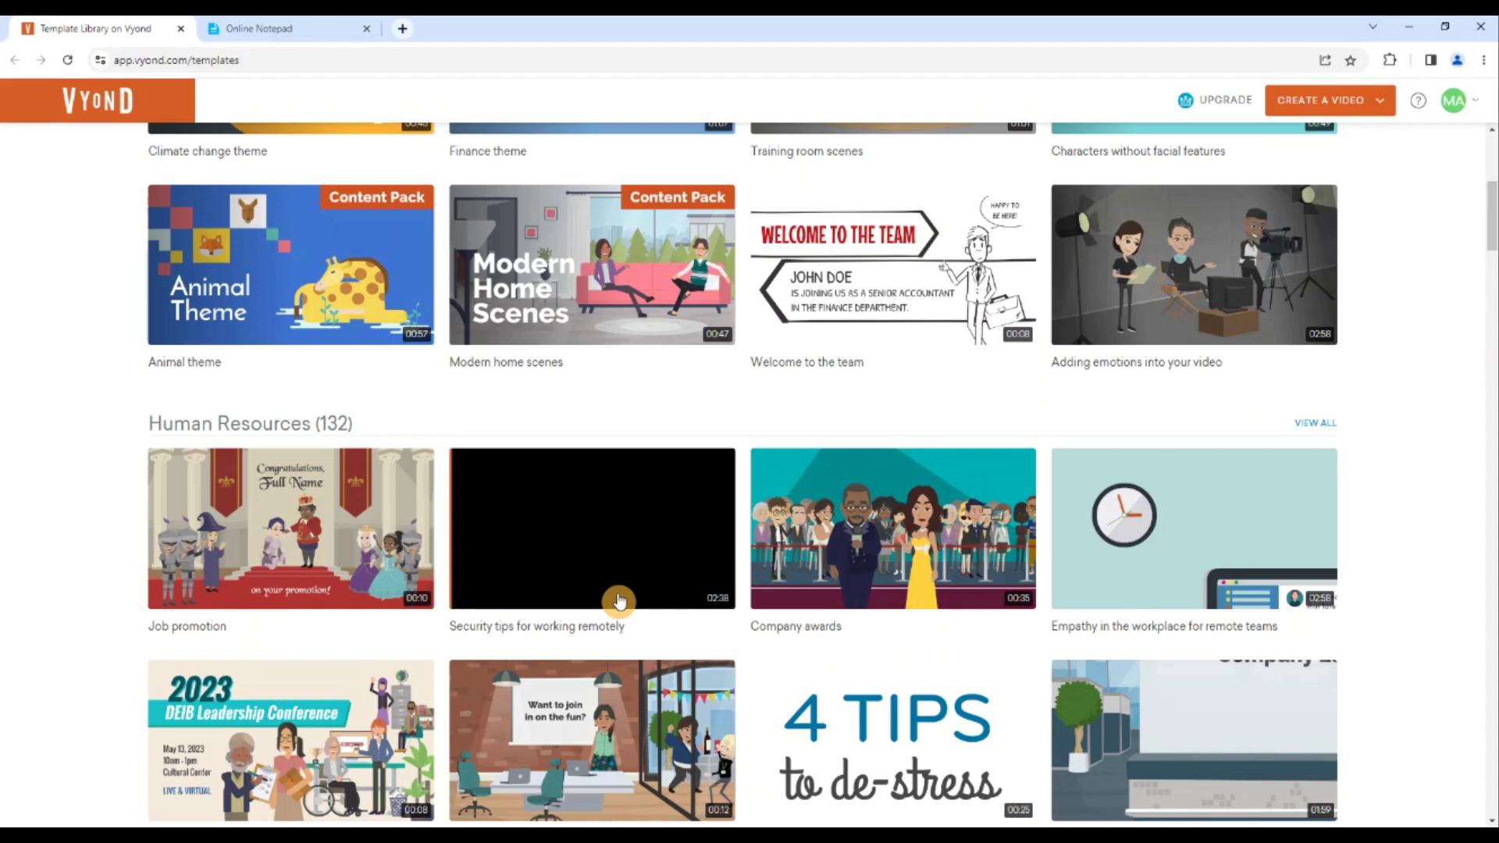
# - Open the Create a Video menu showing horizontal, square and vertical format choices
pyautogui.scroll(6, 1051, 418)
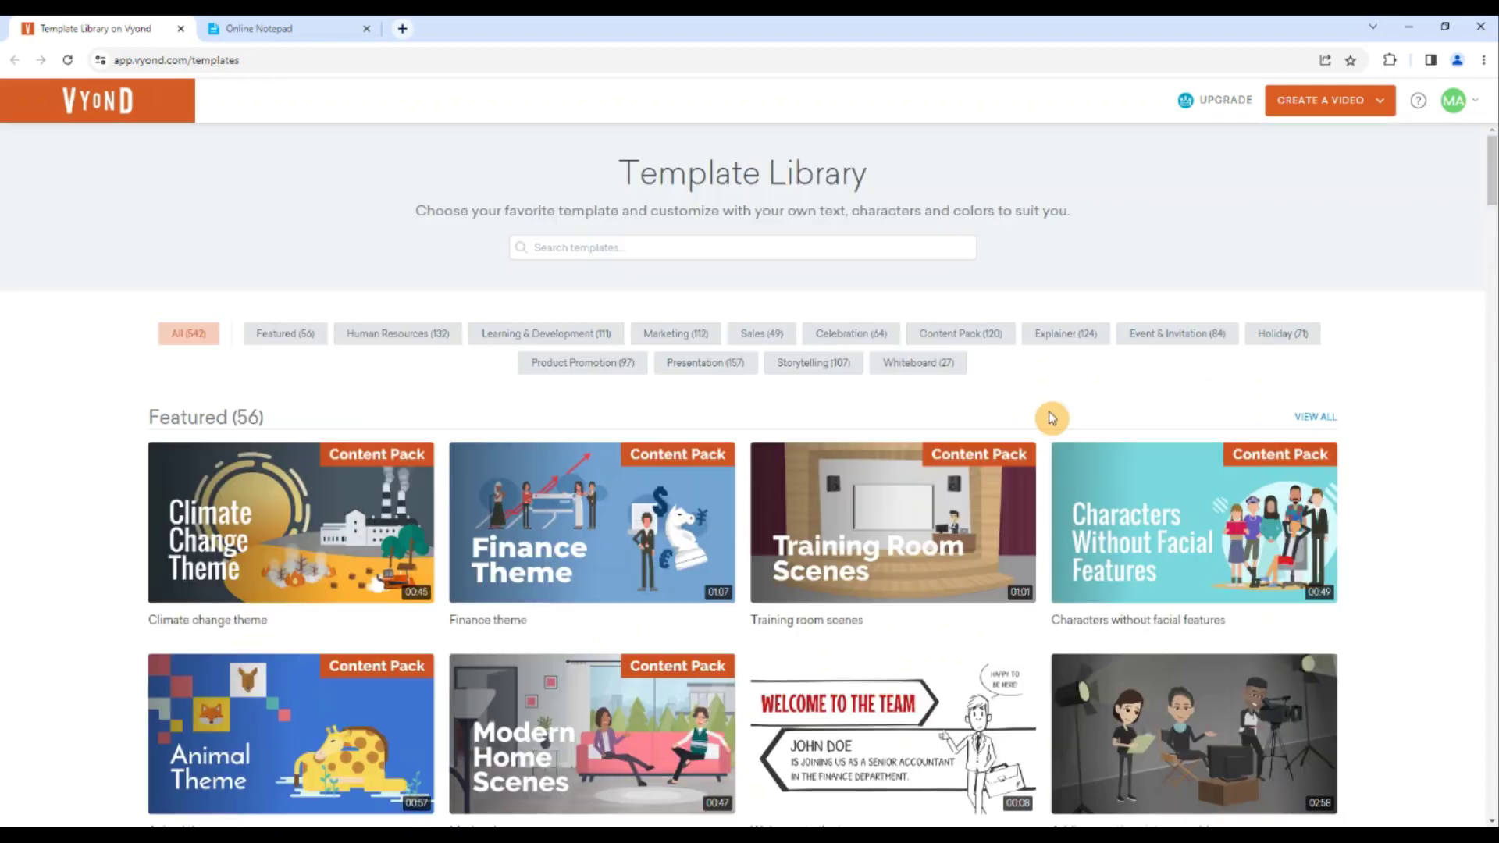
pyautogui.click(1360, 109)
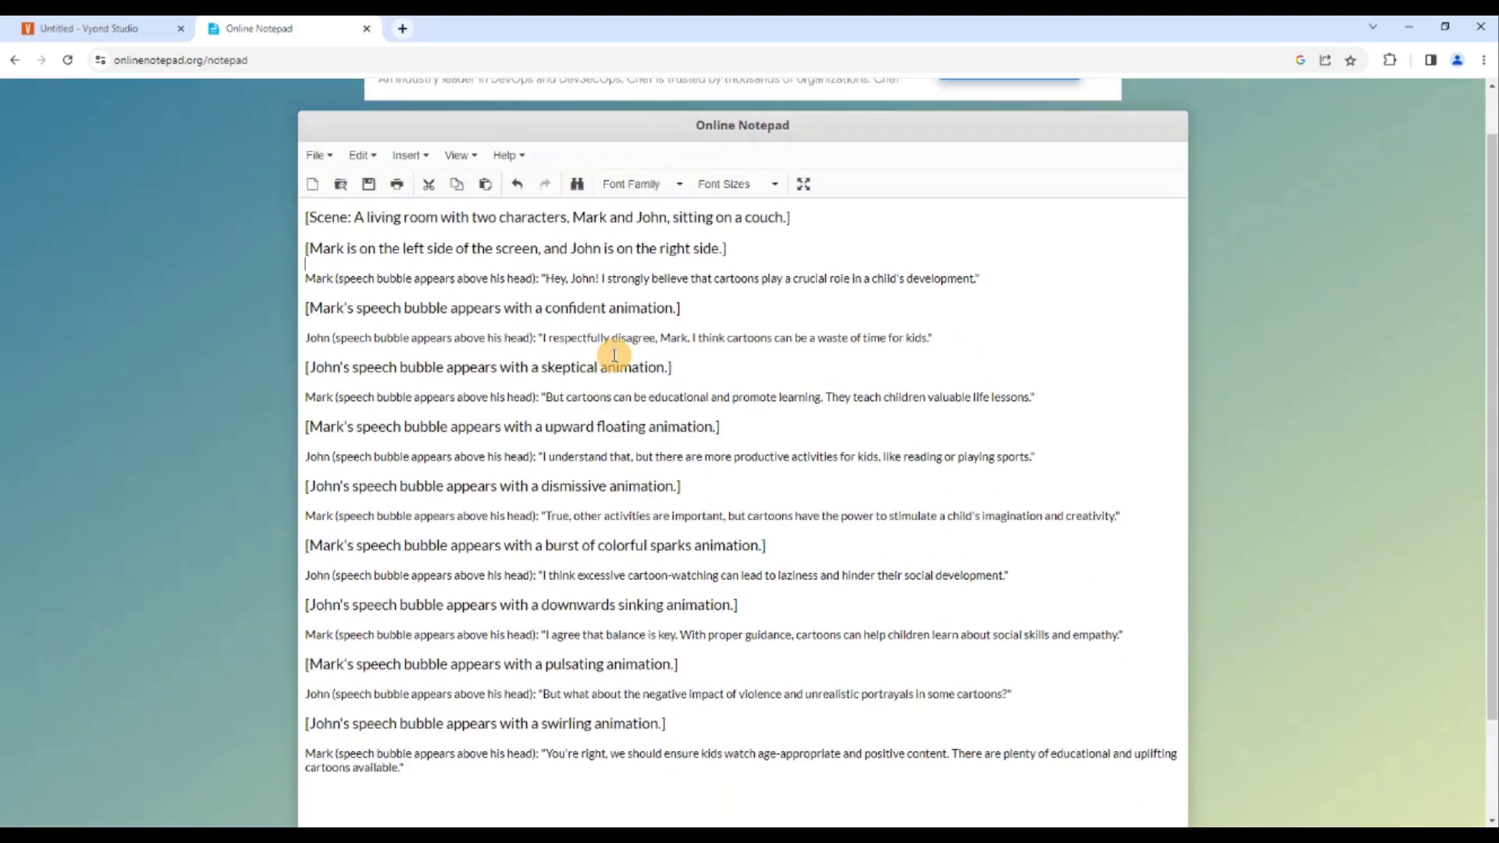
# - Select 'living room' in the script's opening scene line in Online Notepad
pyautogui.scroll(1, 614, 355)
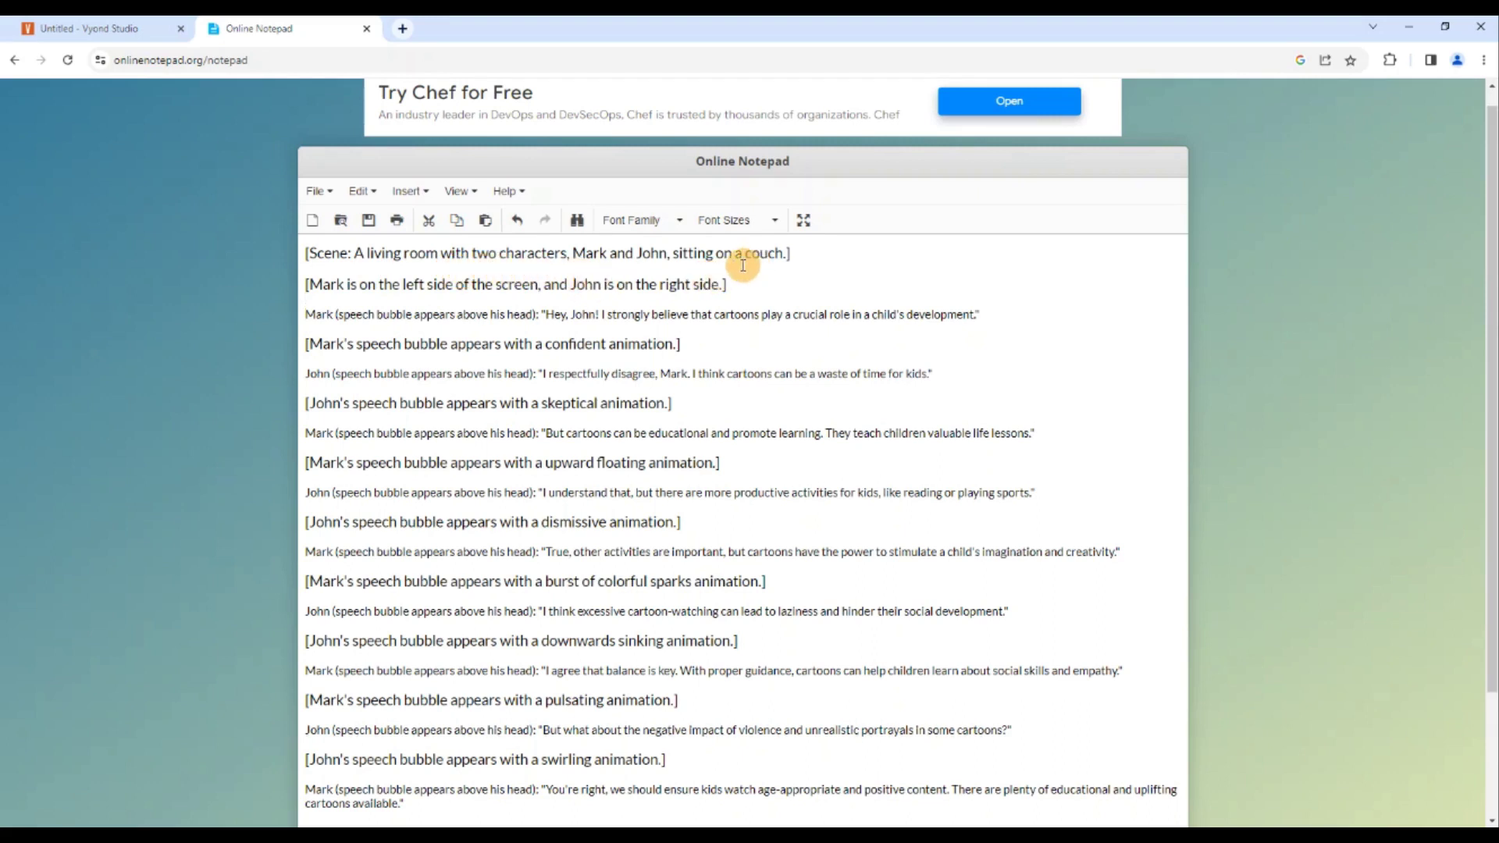
pyautogui.moveTo(368, 255); pyautogui.dragTo(417, 257)
# - Search scenes for 'living room', filter to Business Friendly, and apply the Living room scene
pyautogui.click(86, 28)
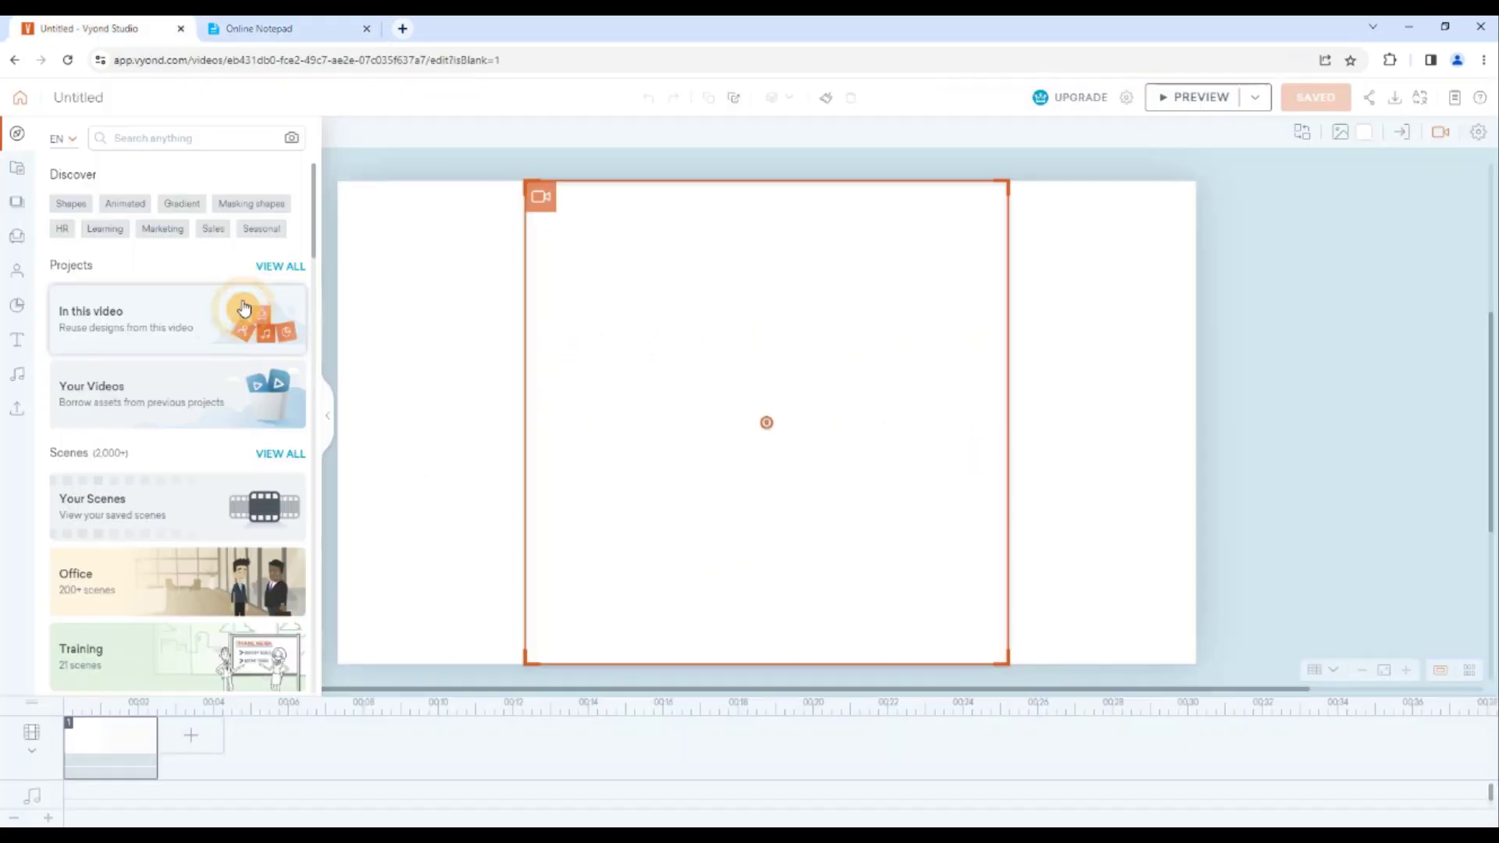
pyautogui.click(134, 137)
pyautogui.click(16, 203)
pyautogui.rightClick(164, 139)
pyautogui.click(190, 274)
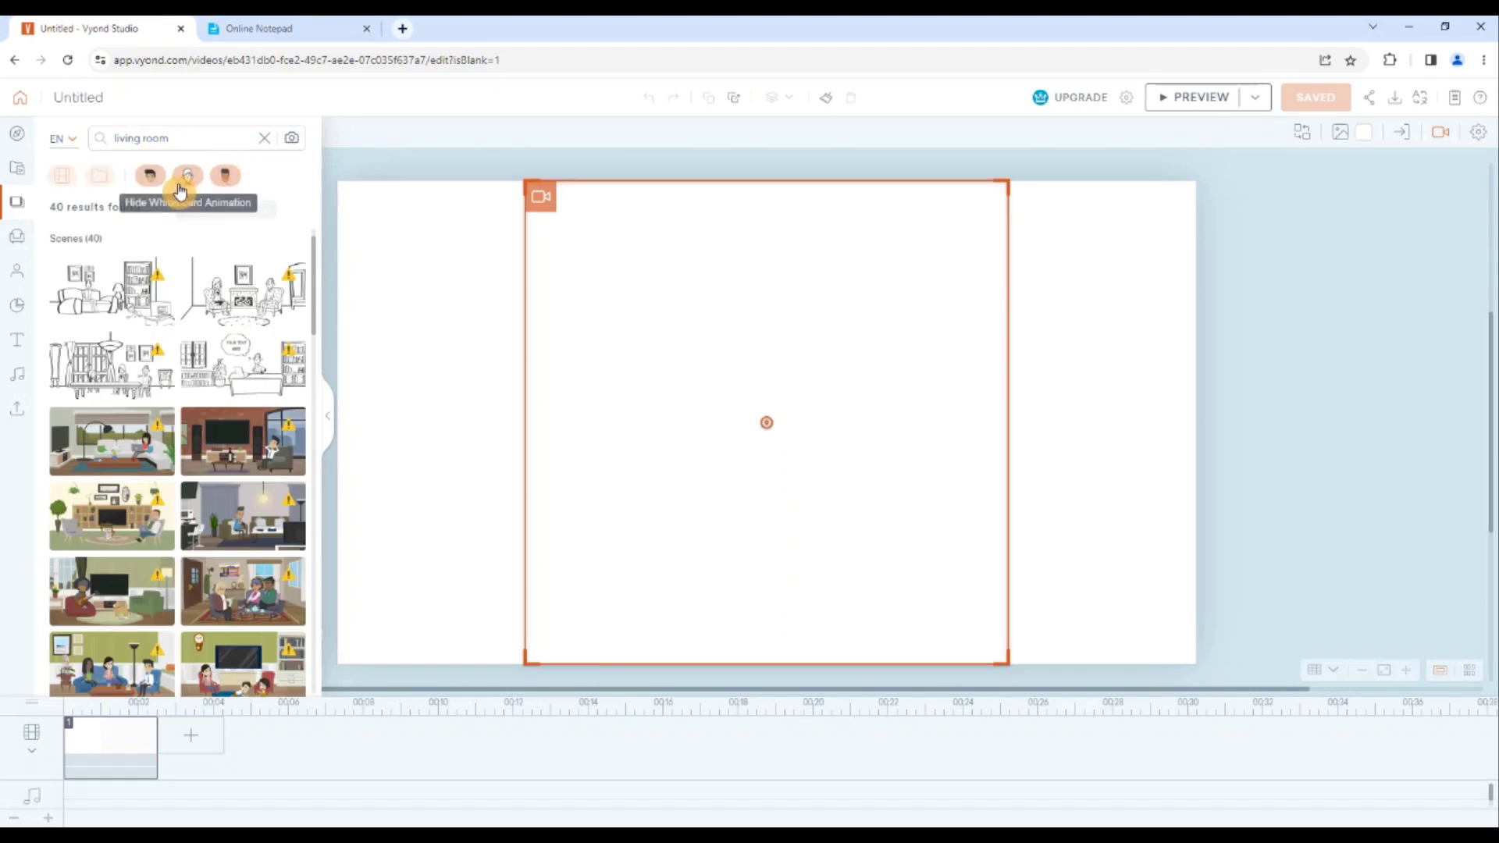
pyautogui.click(149, 178)
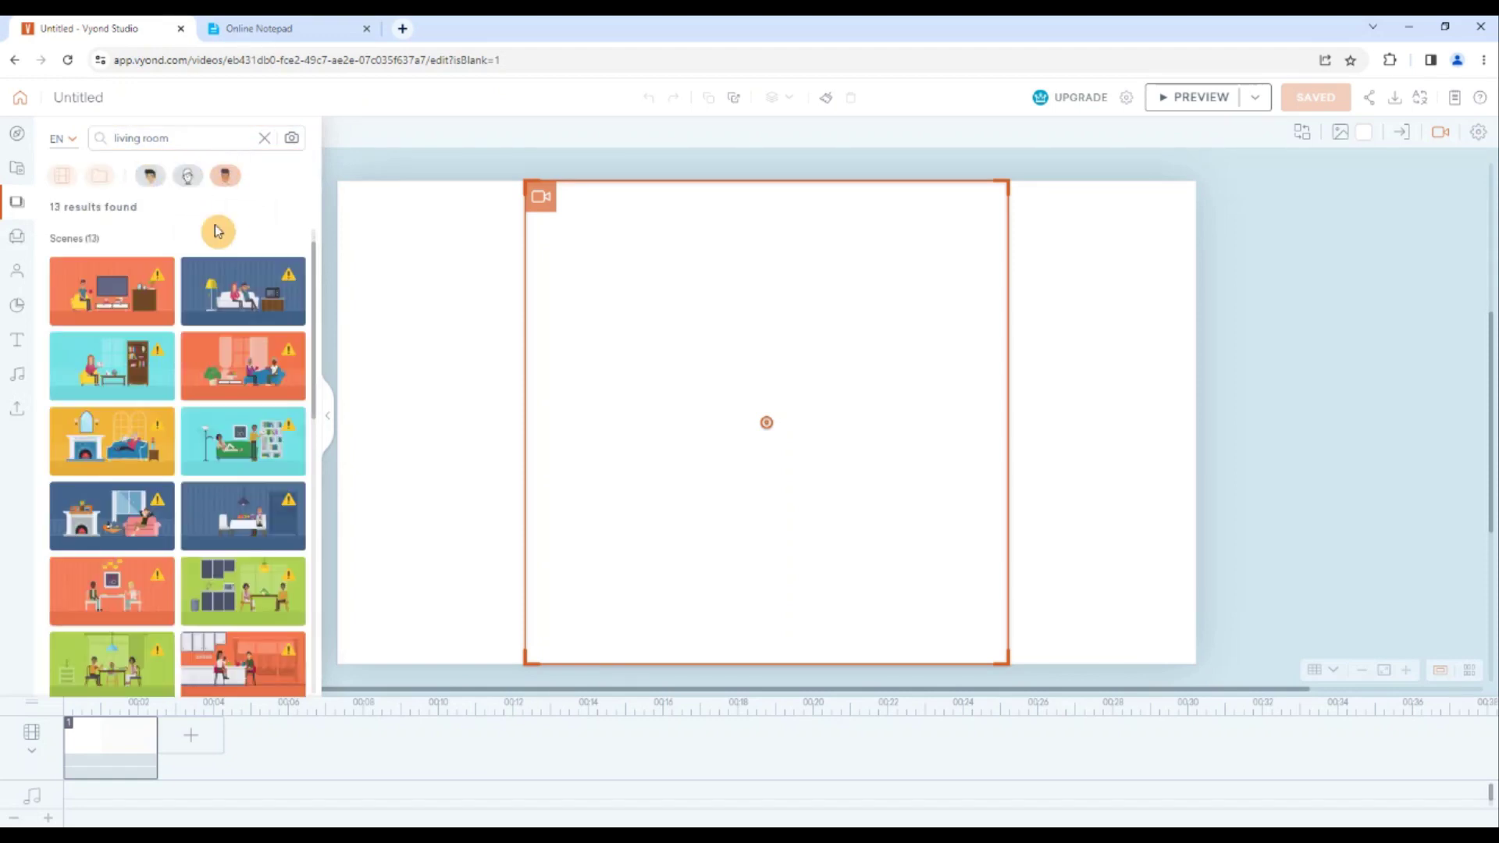
pyautogui.click(249, 303)
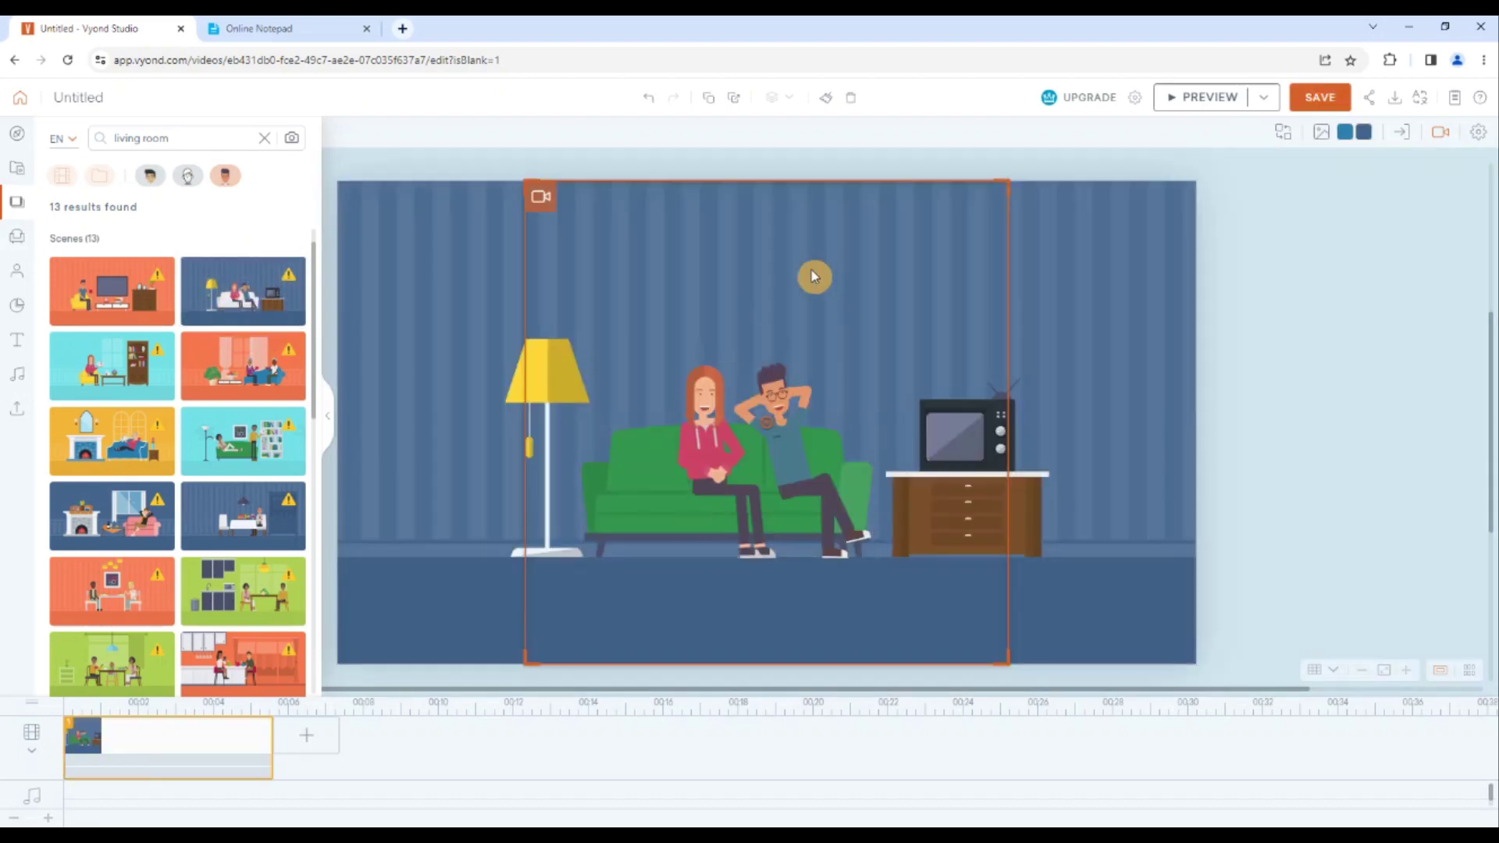
pyautogui.click(695, 409)
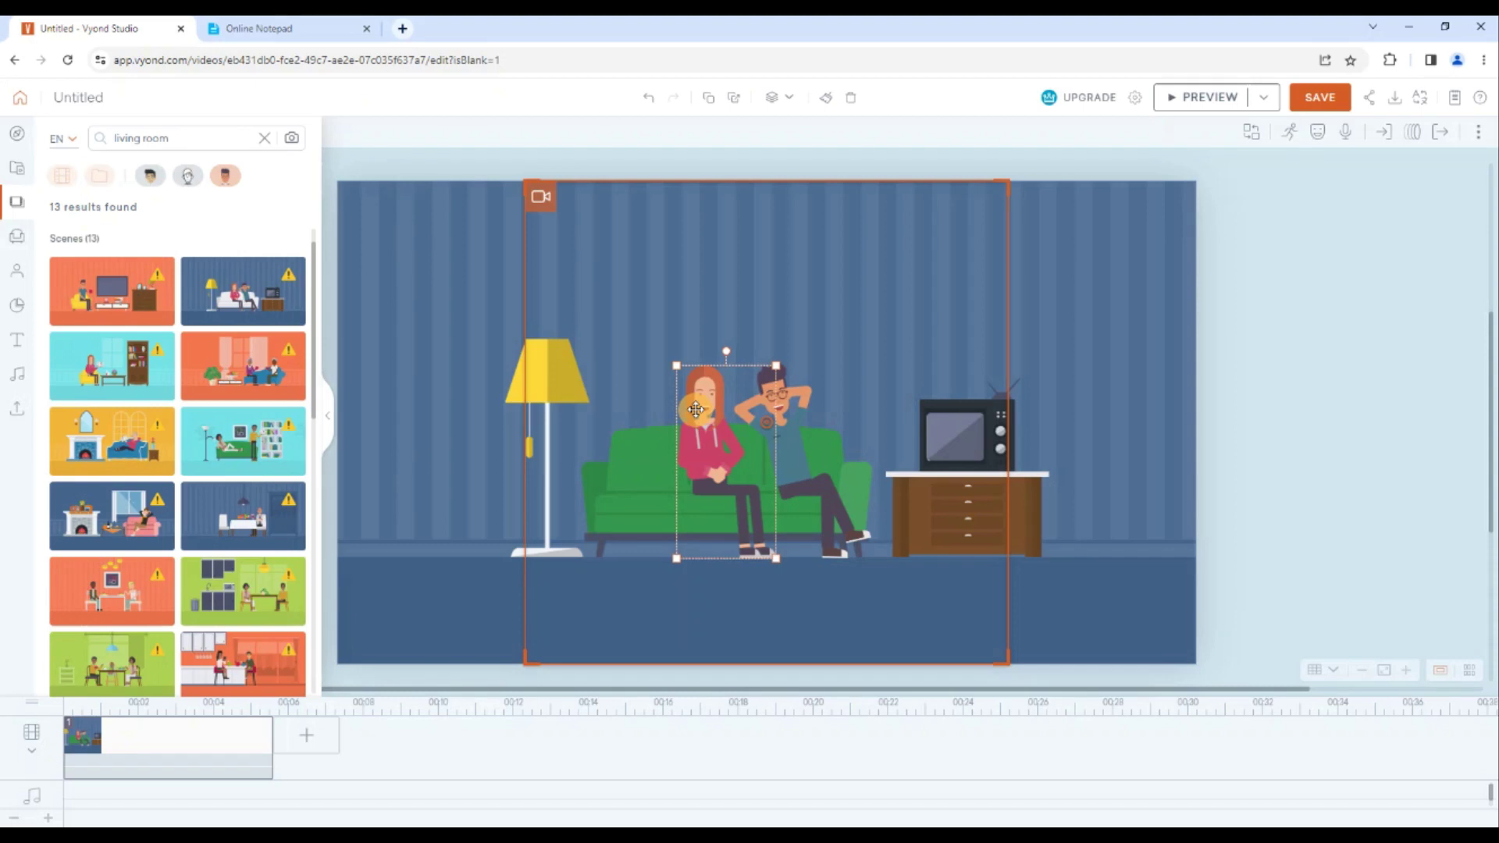
pyautogui.rightClick(696, 409)
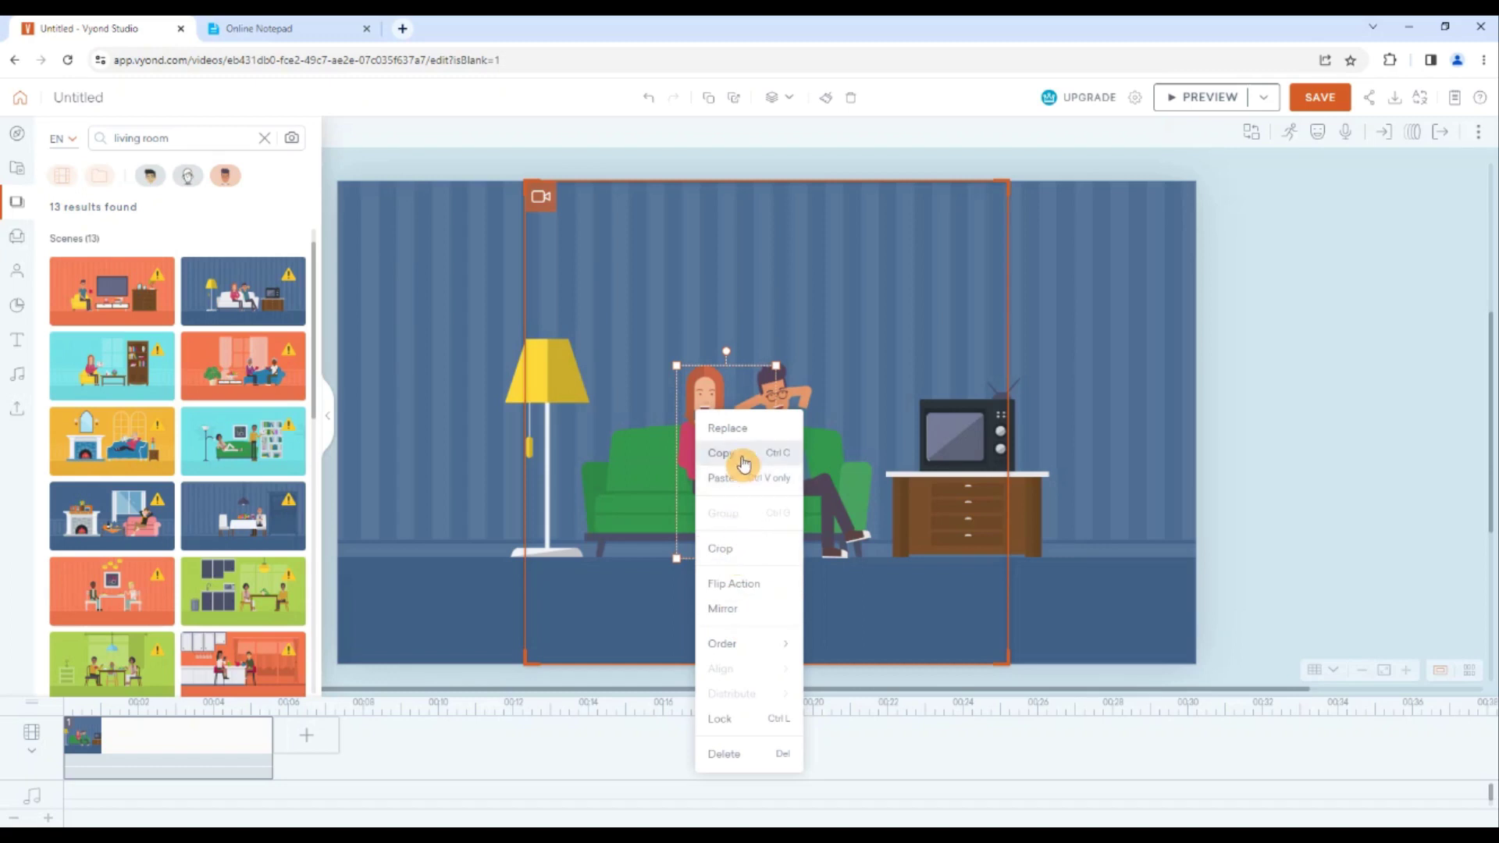
# - Replace the seated woman with a Contemporary Casual man placed on the couch's left
pyautogui.click(738, 428)
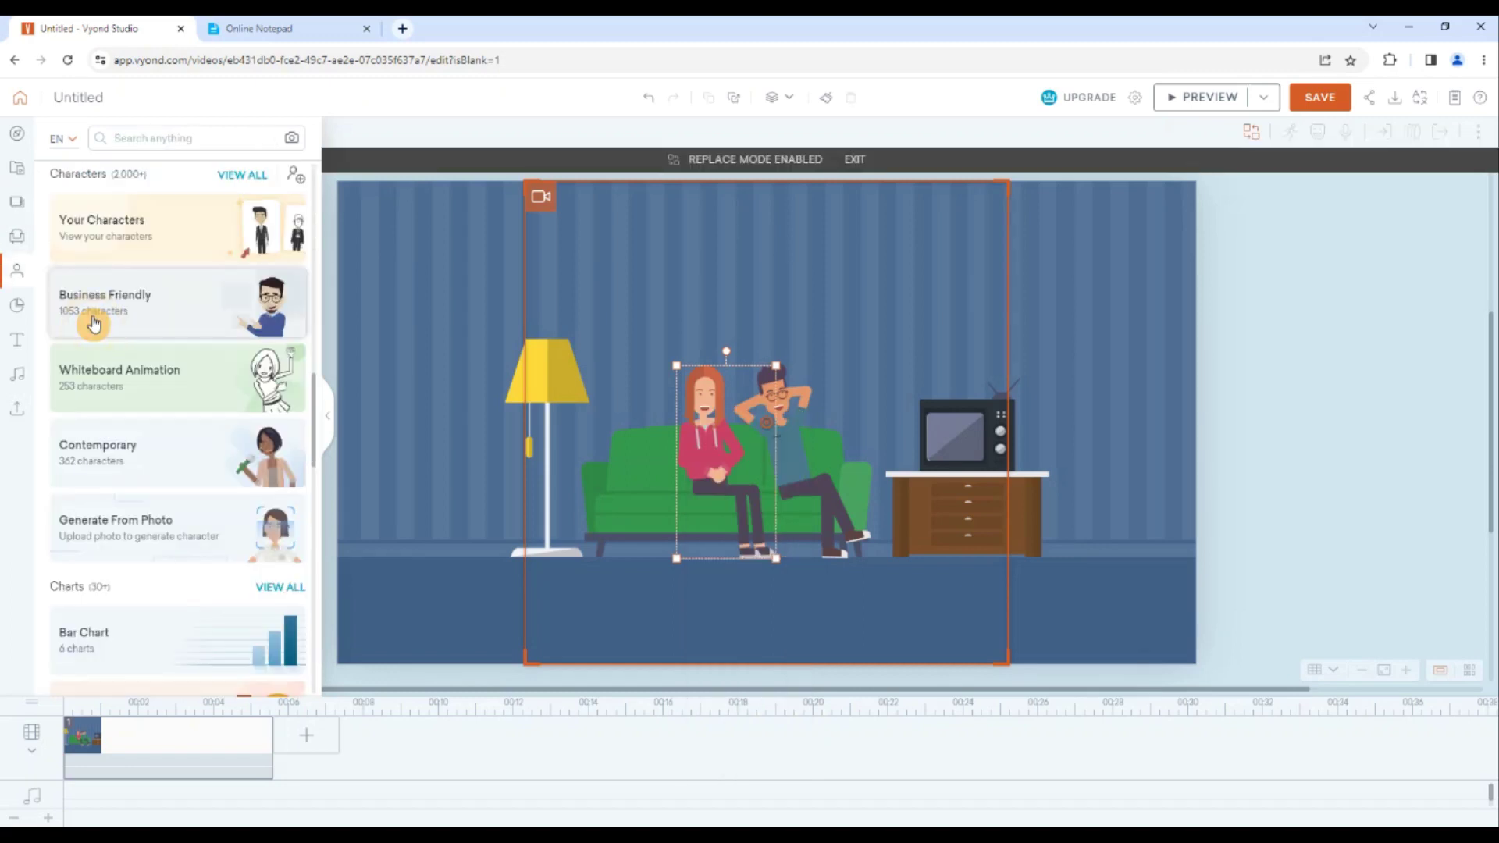
pyautogui.click(242, 175)
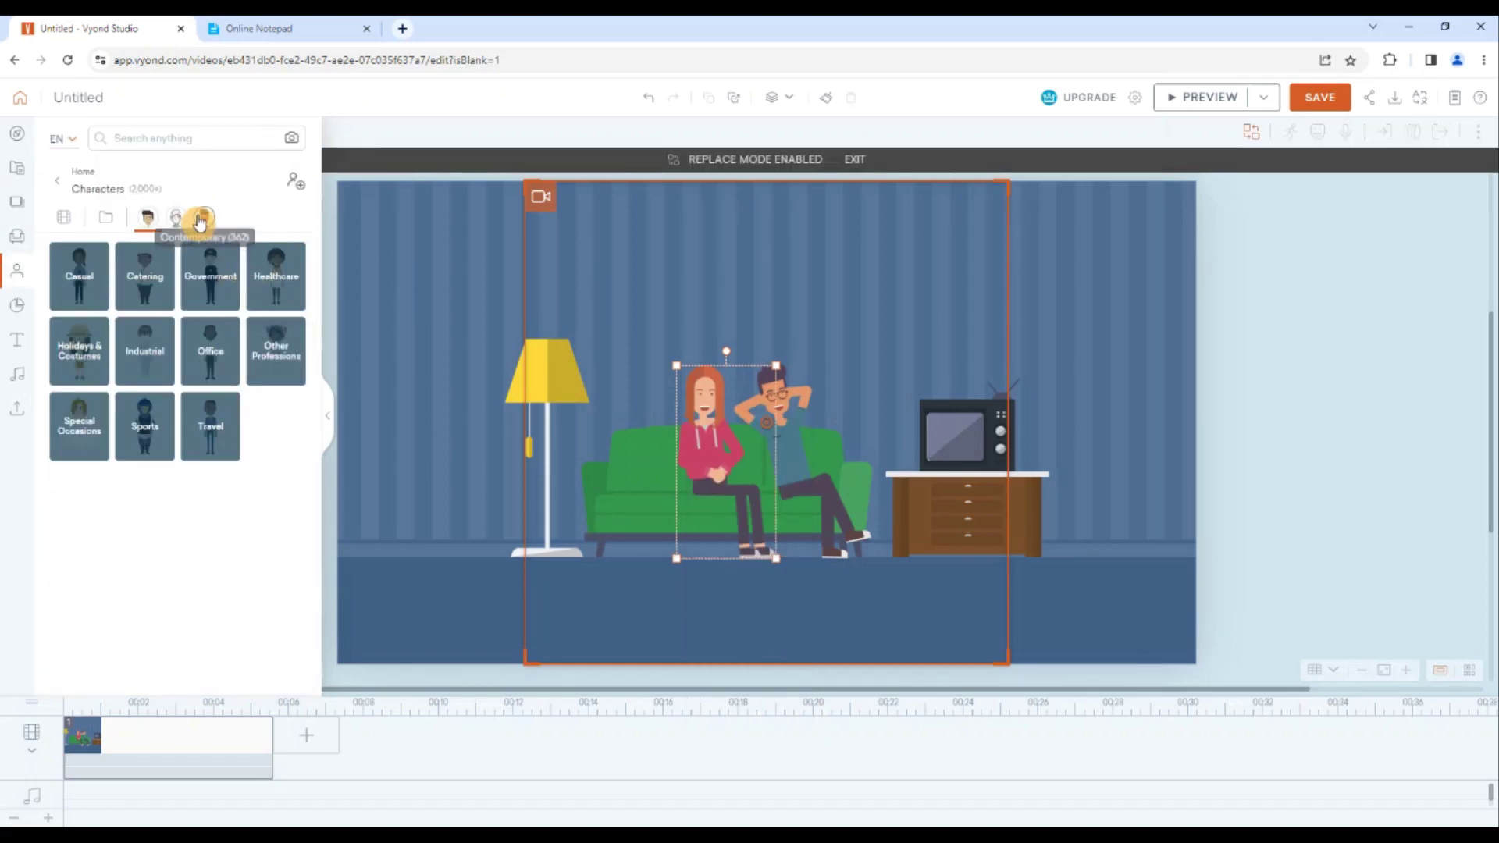
pyautogui.click(204, 217)
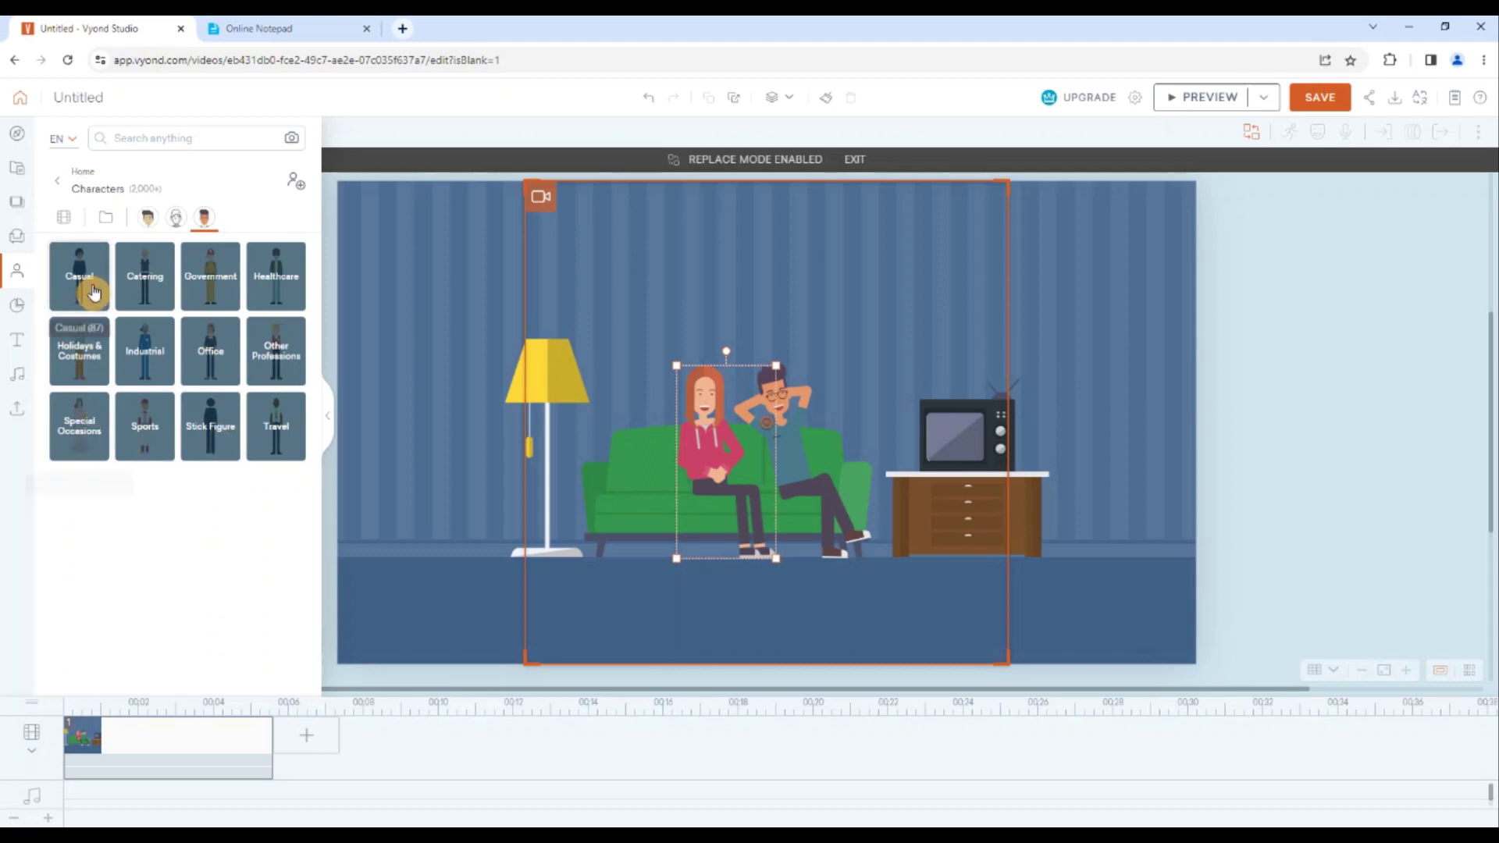
pyautogui.click(81, 290)
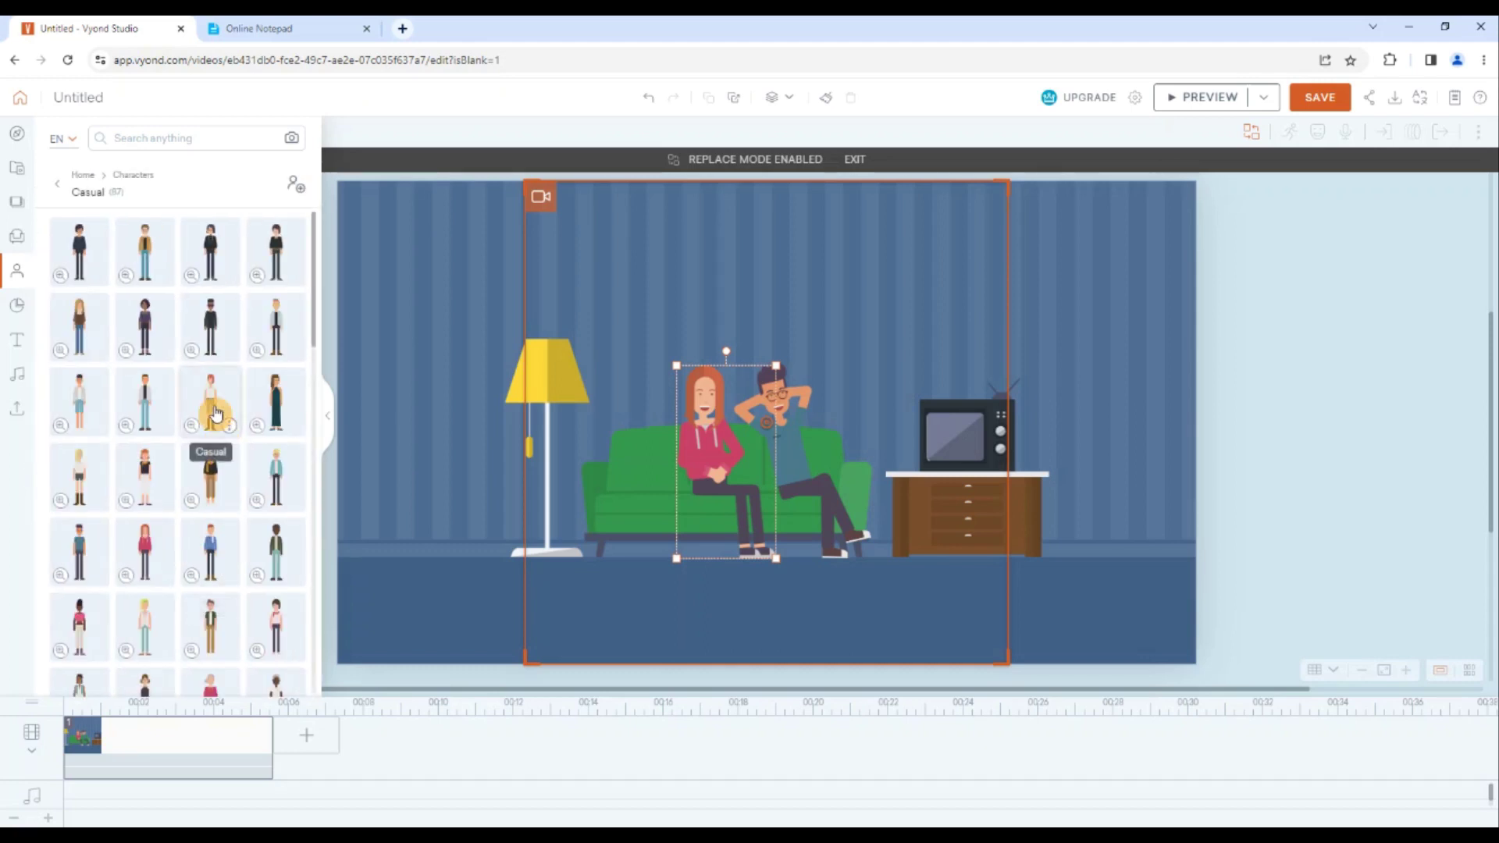
pyautogui.click(145, 408)
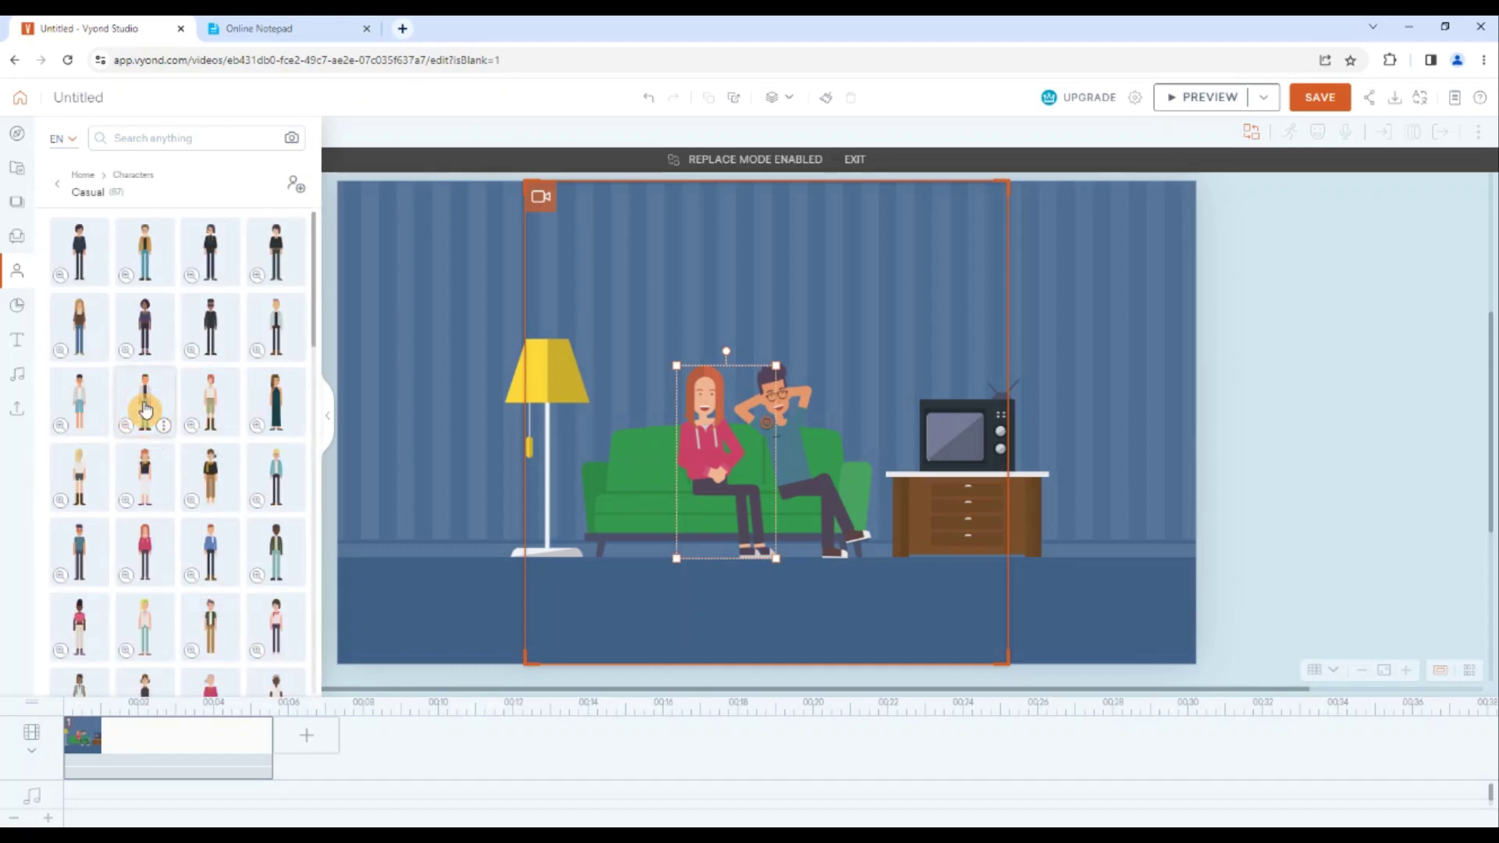
pyautogui.moveTo(713, 446); pyautogui.dragTo(637, 447)
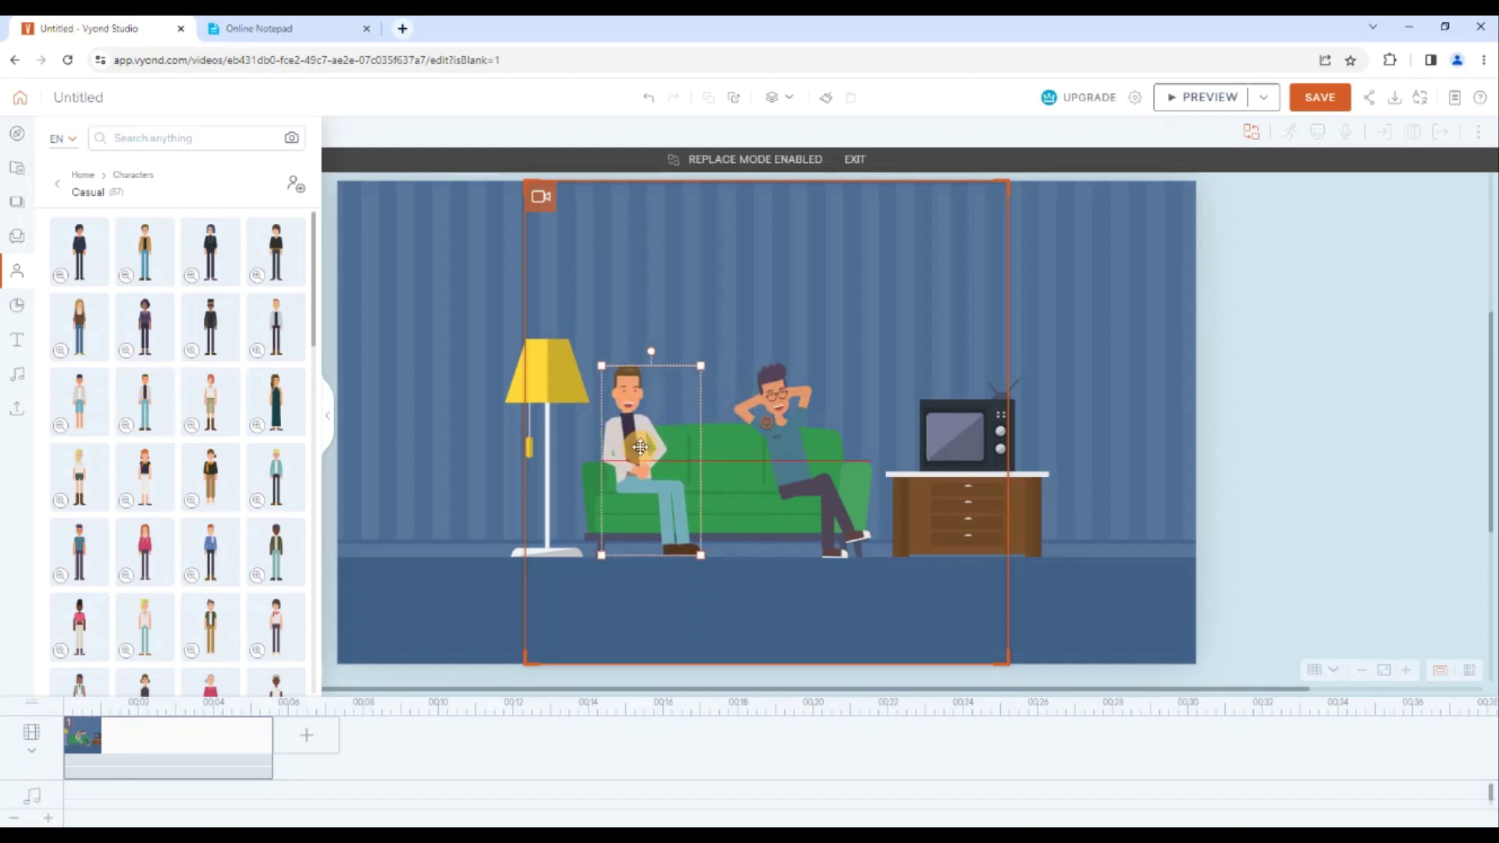
# - Flip the second man so he faces the new character
pyautogui.click(784, 414)
pyautogui.rightClick(783, 418)
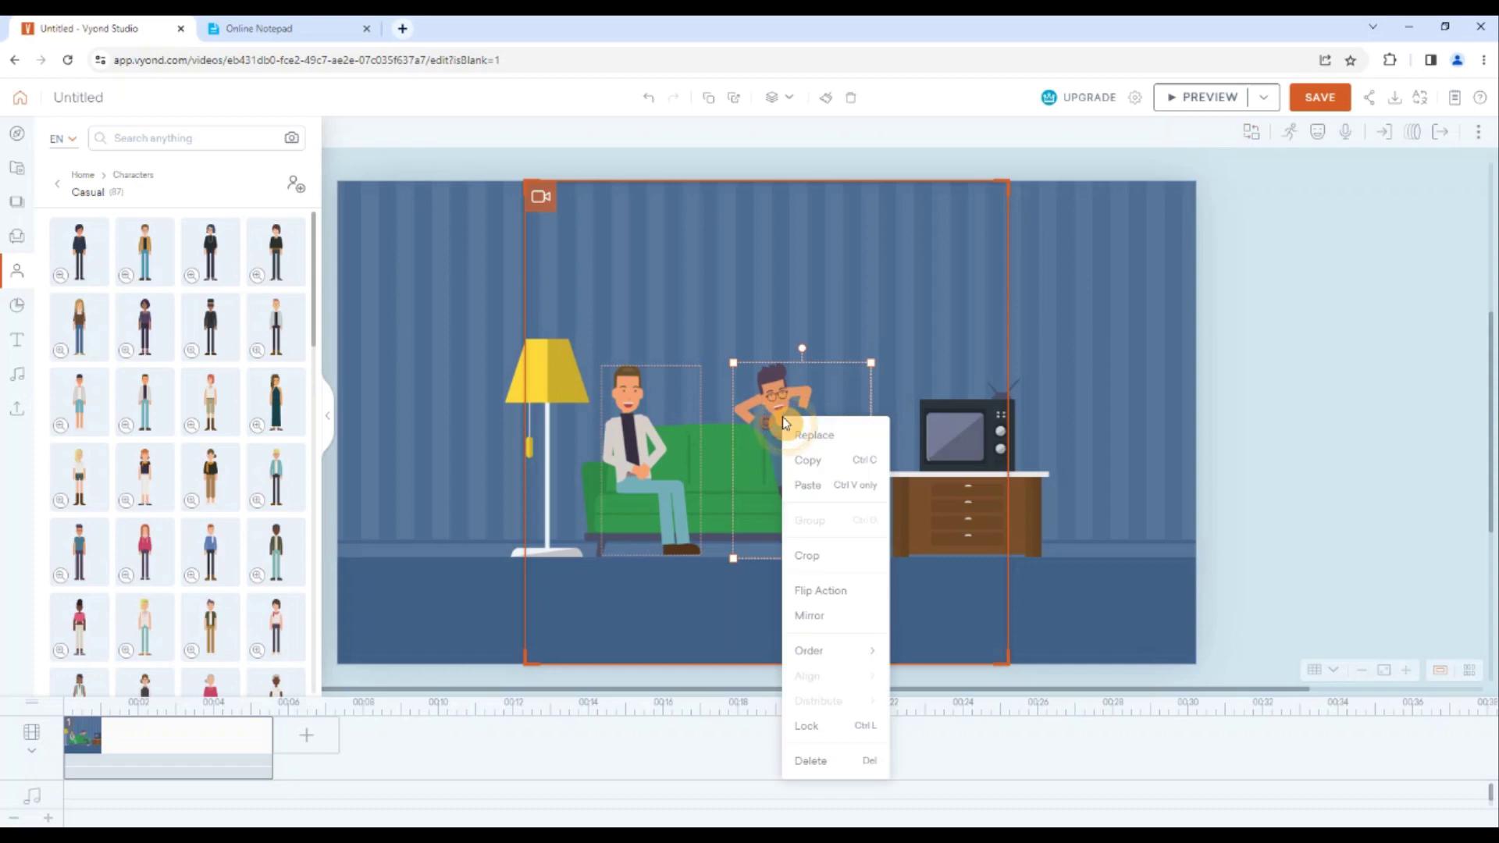
pyautogui.click(820, 591)
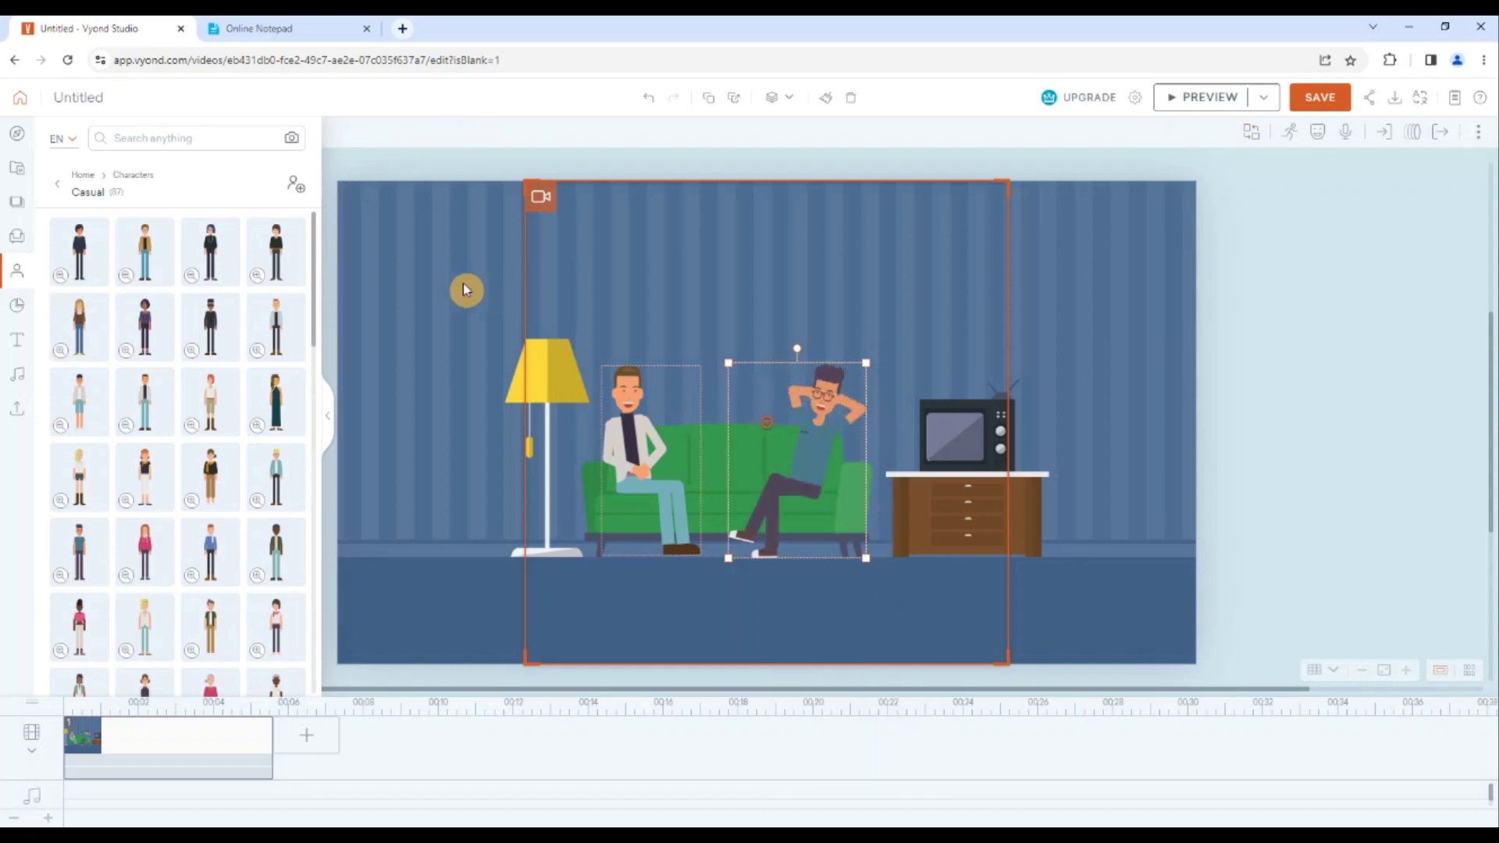
# - Add a speech bubble prop from a 'bubble' search and position it near the top
pyautogui.click(239, 137)
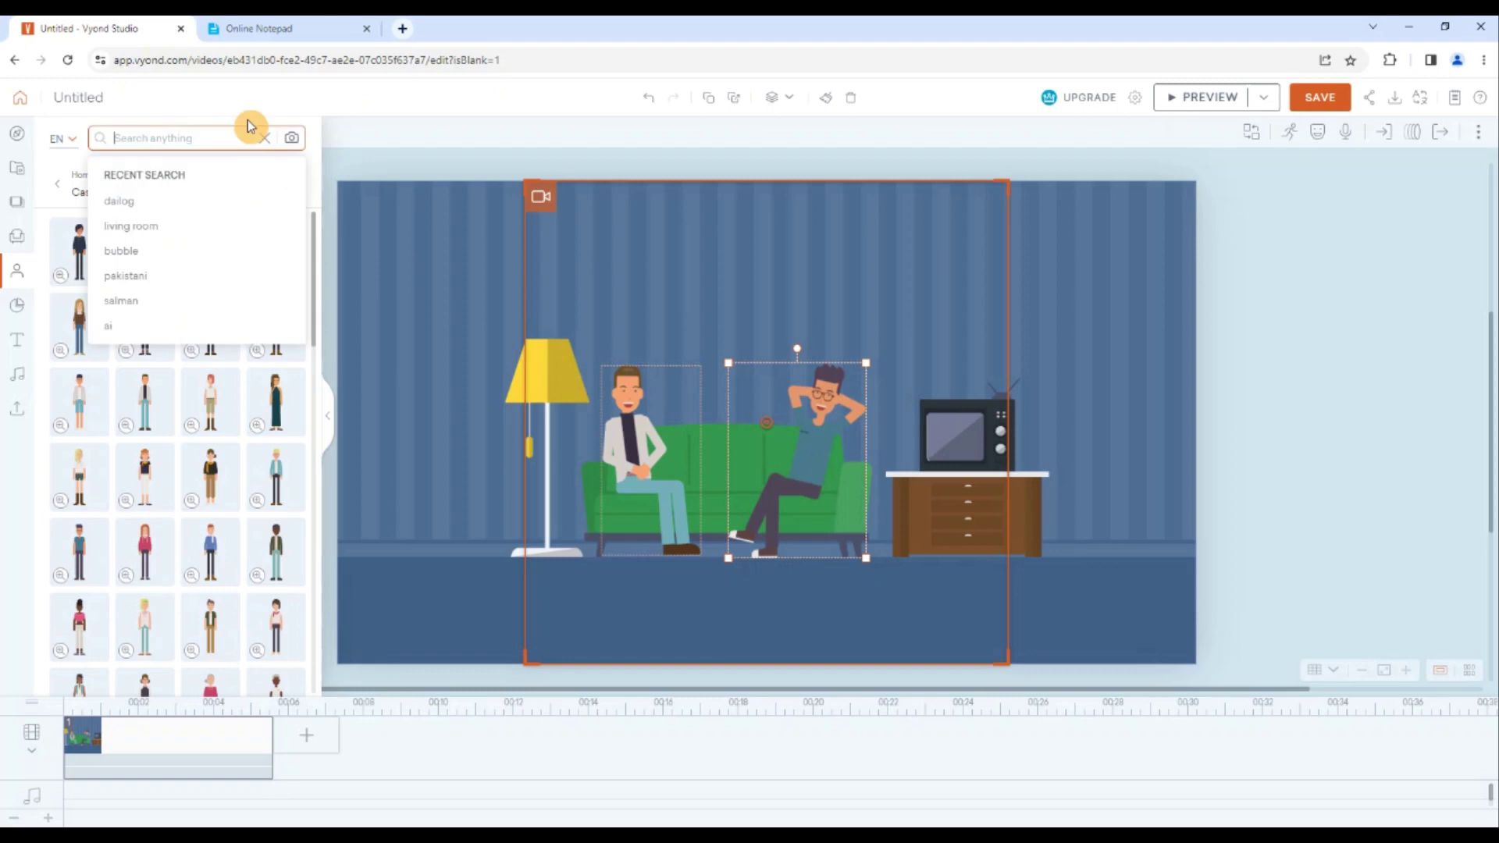
pyautogui.click(132, 253)
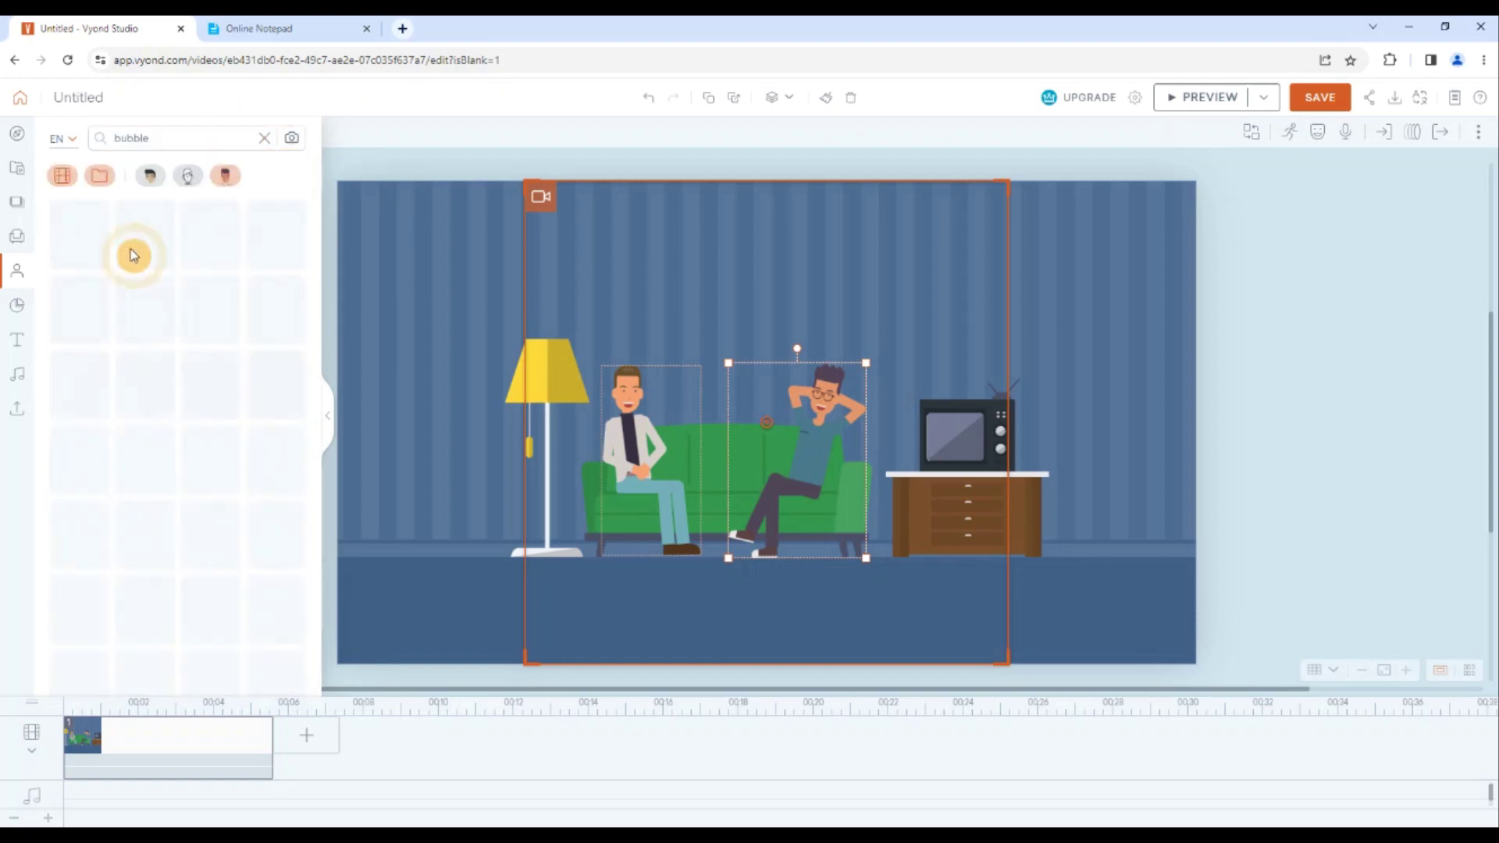
pyautogui.click(14, 239)
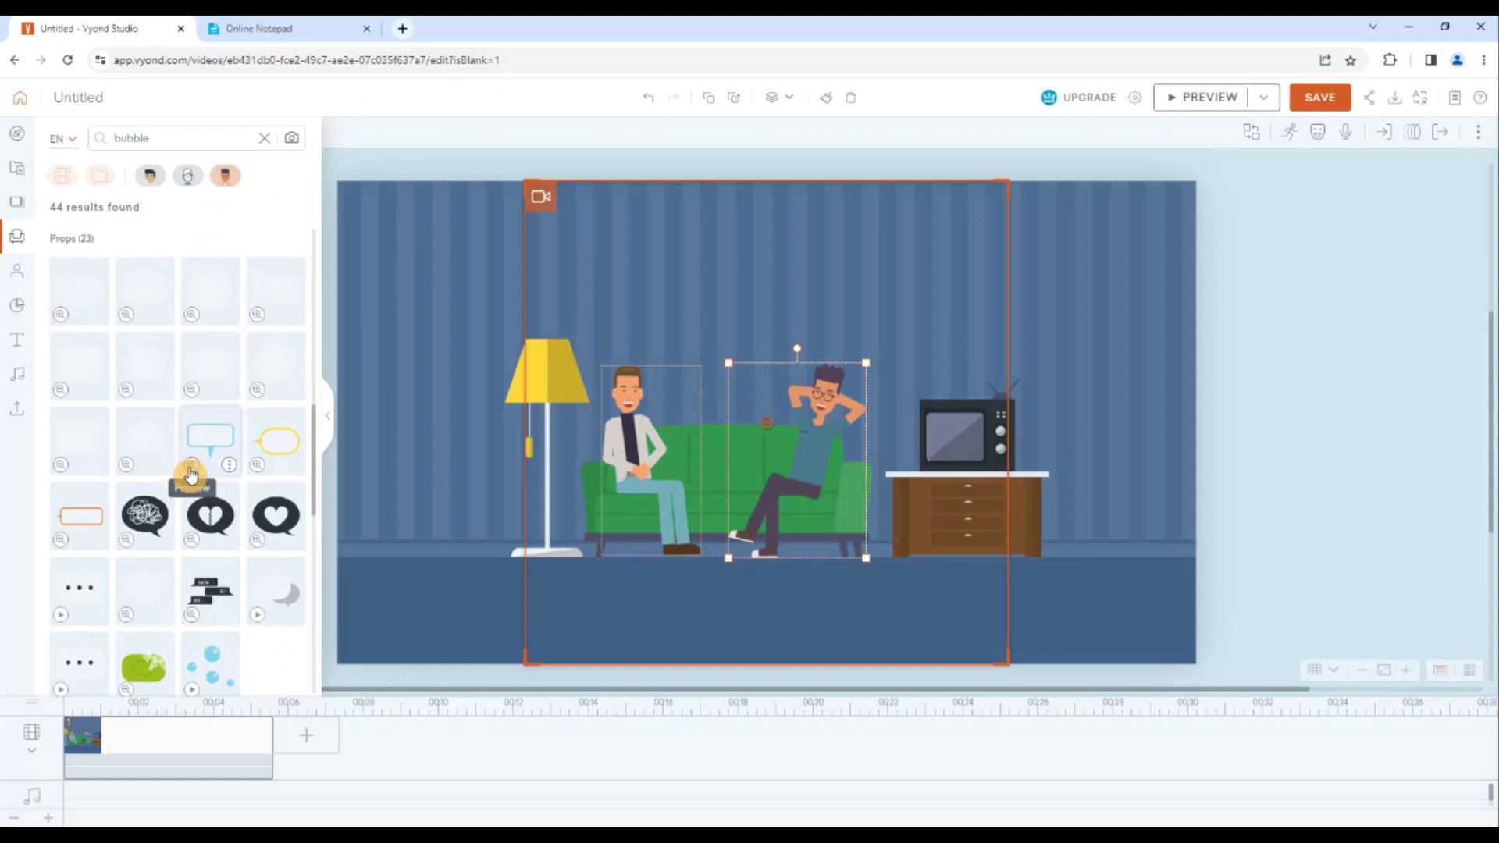
pyautogui.click(207, 446)
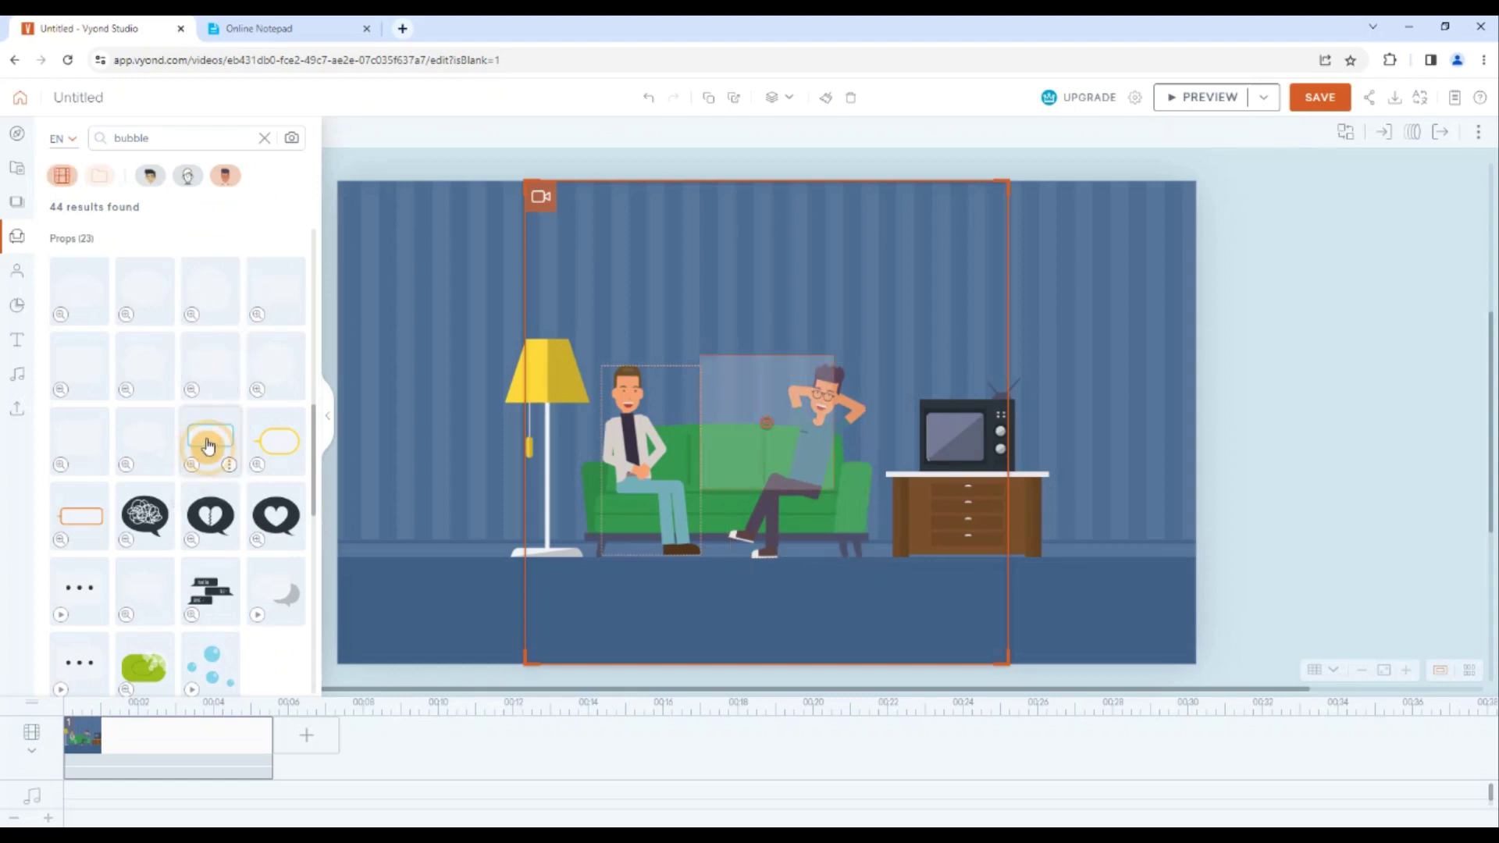
pyautogui.moveTo(733, 366); pyautogui.dragTo(756, 303)
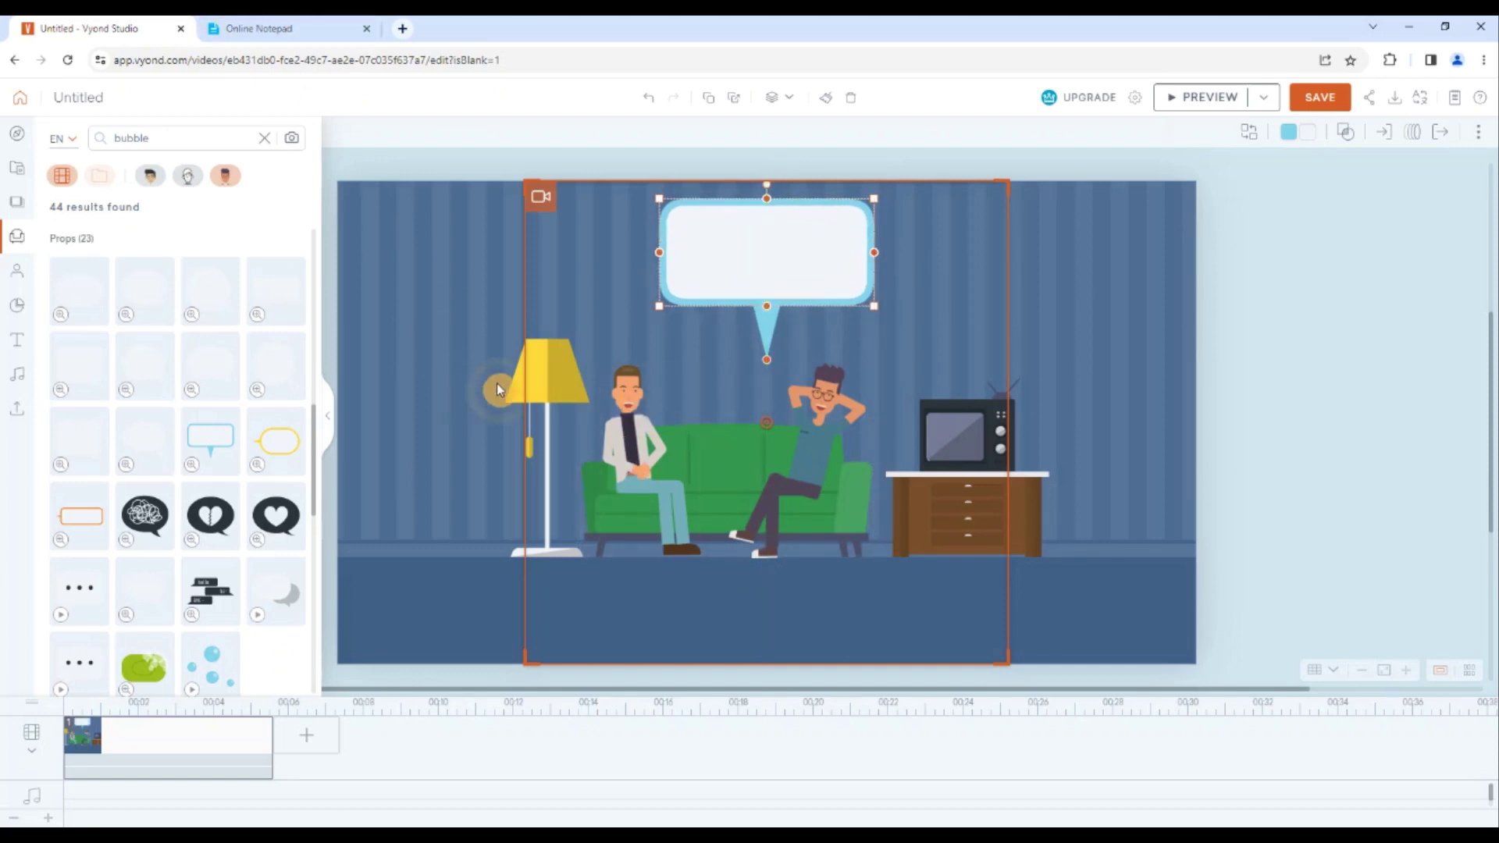
pyautogui.moveTo(768, 355); pyautogui.dragTo(793, 355)
# - Point the bubble's tail at the left man's head and enlarge the bubble
pyautogui.click(755, 361)
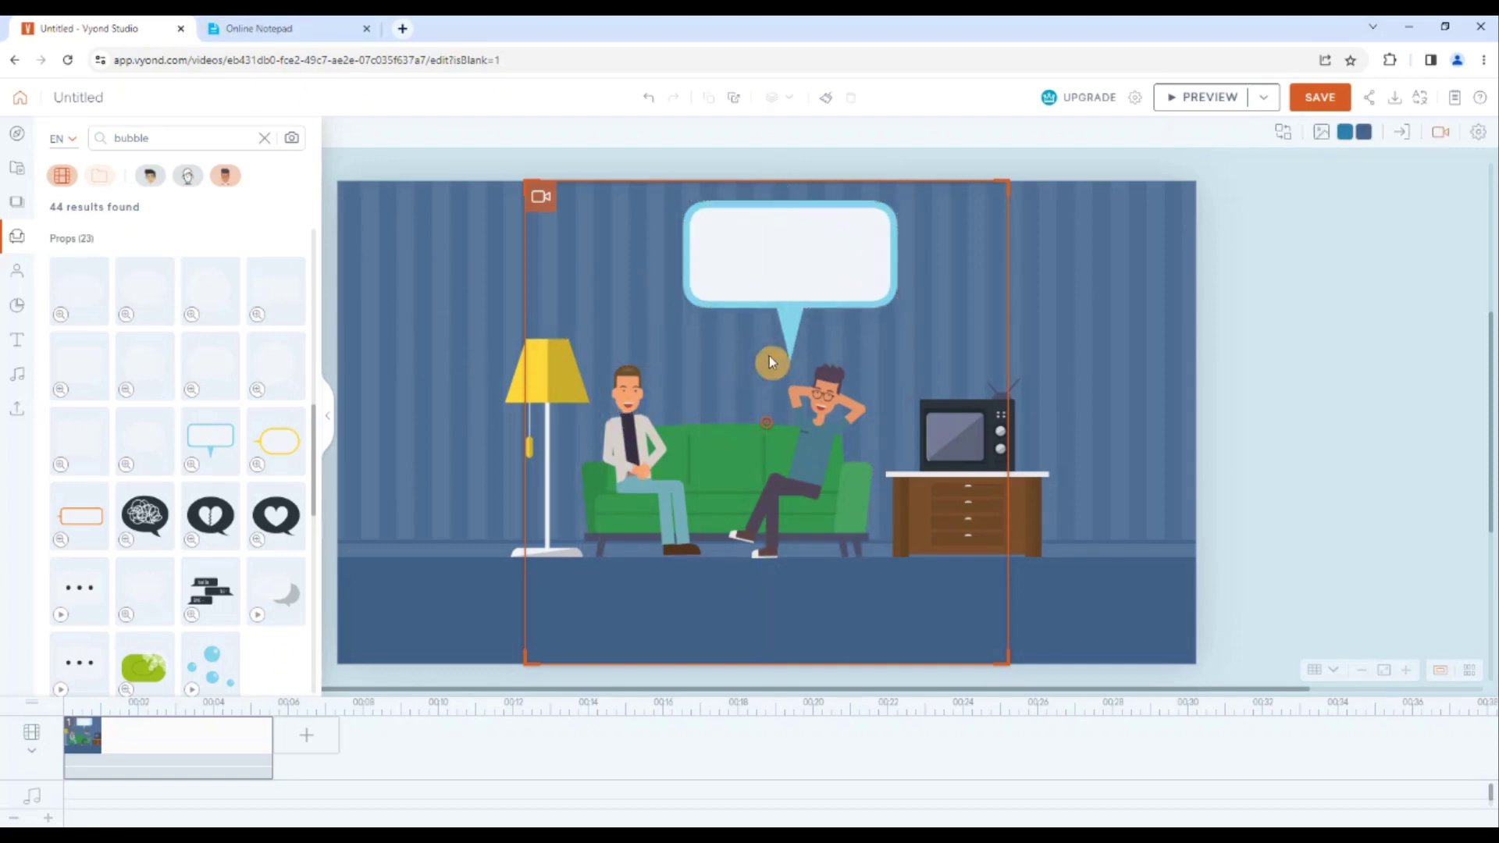
pyautogui.click(789, 360)
pyautogui.moveTo(789, 359); pyautogui.dragTo(635, 364)
pyautogui.moveTo(898, 307); pyautogui.dragTo(988, 355)
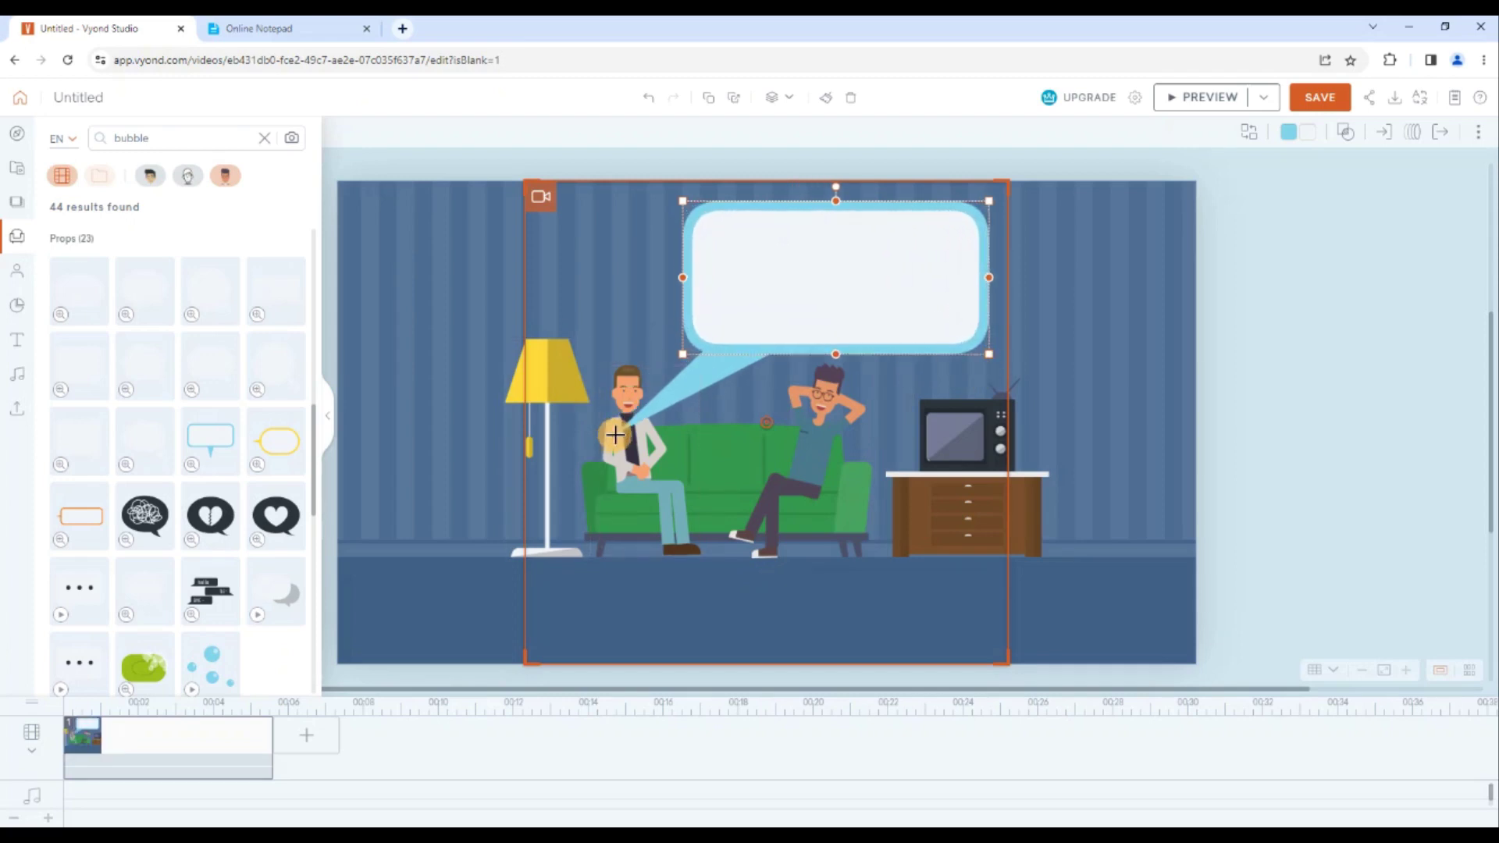
pyautogui.moveTo(616, 435); pyautogui.dragTo(648, 348)
pyautogui.click(597, 348)
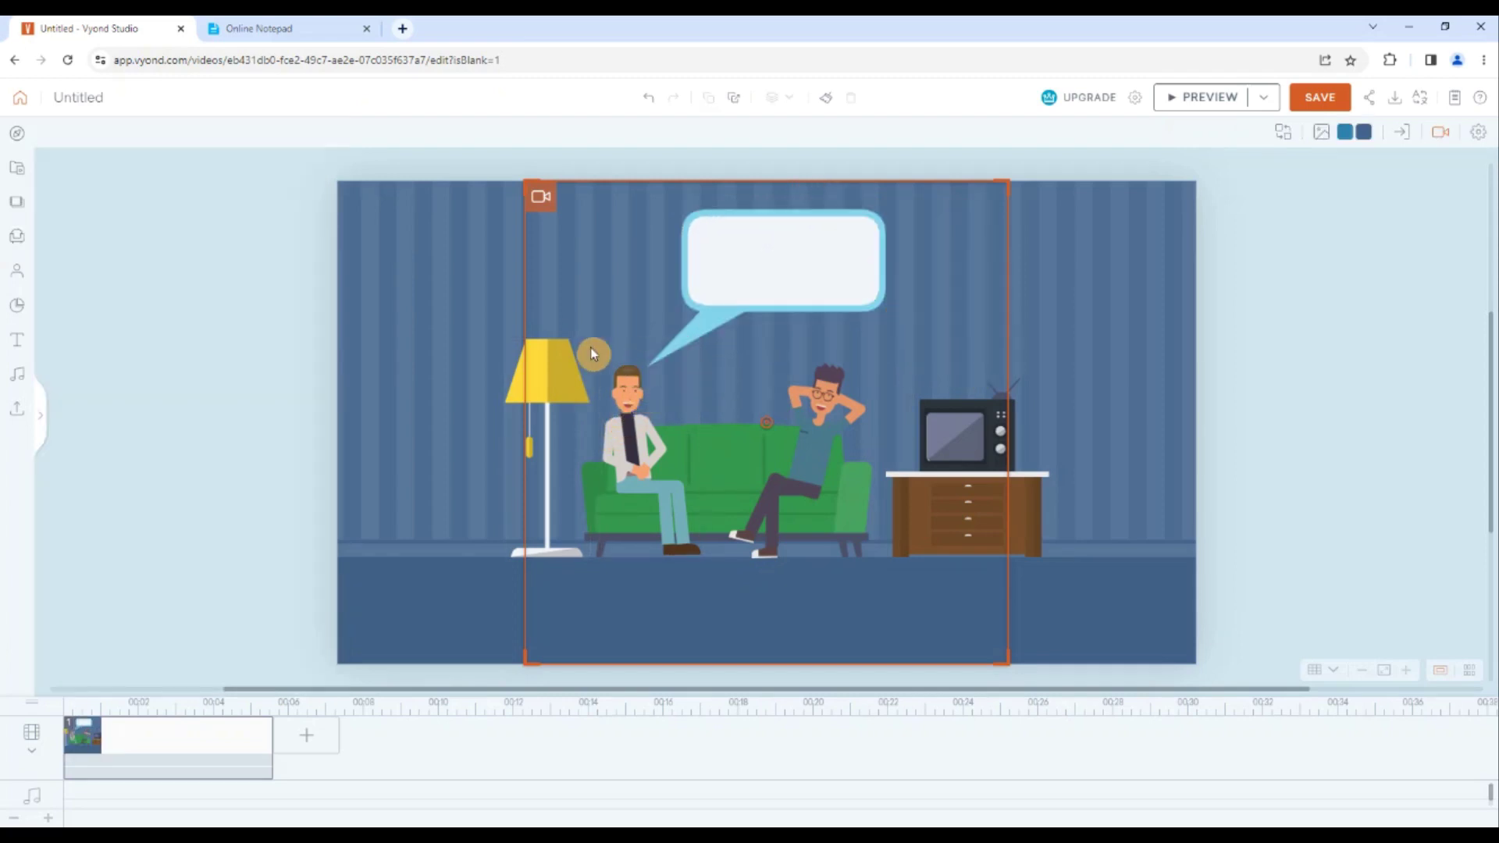
# - Try a broken-heart prop inside the speech bubble, then undo it
pyautogui.click(812, 264)
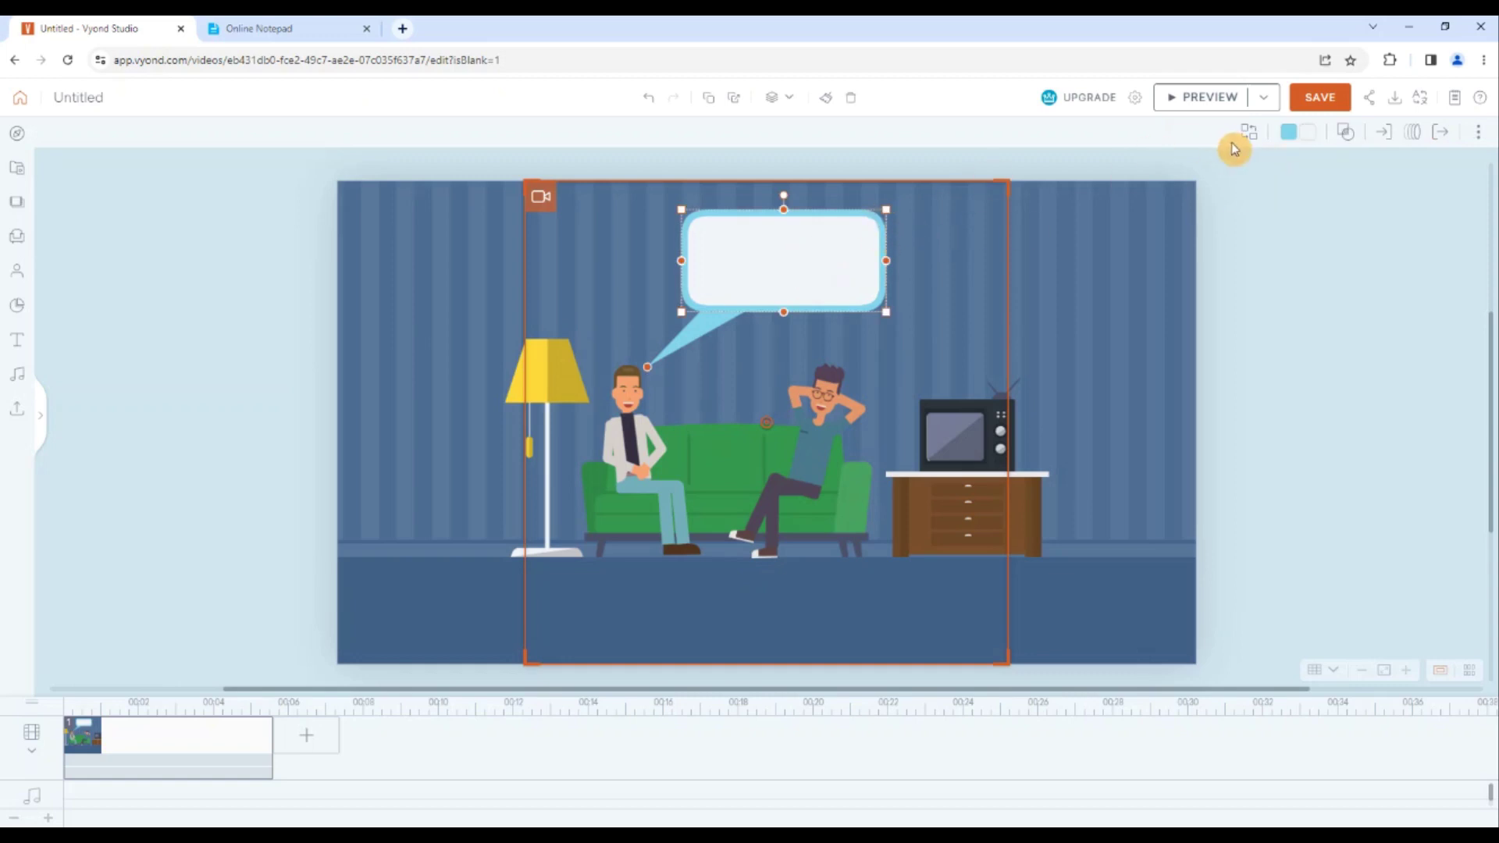
pyautogui.click(1349, 133)
pyautogui.click(1355, 191)
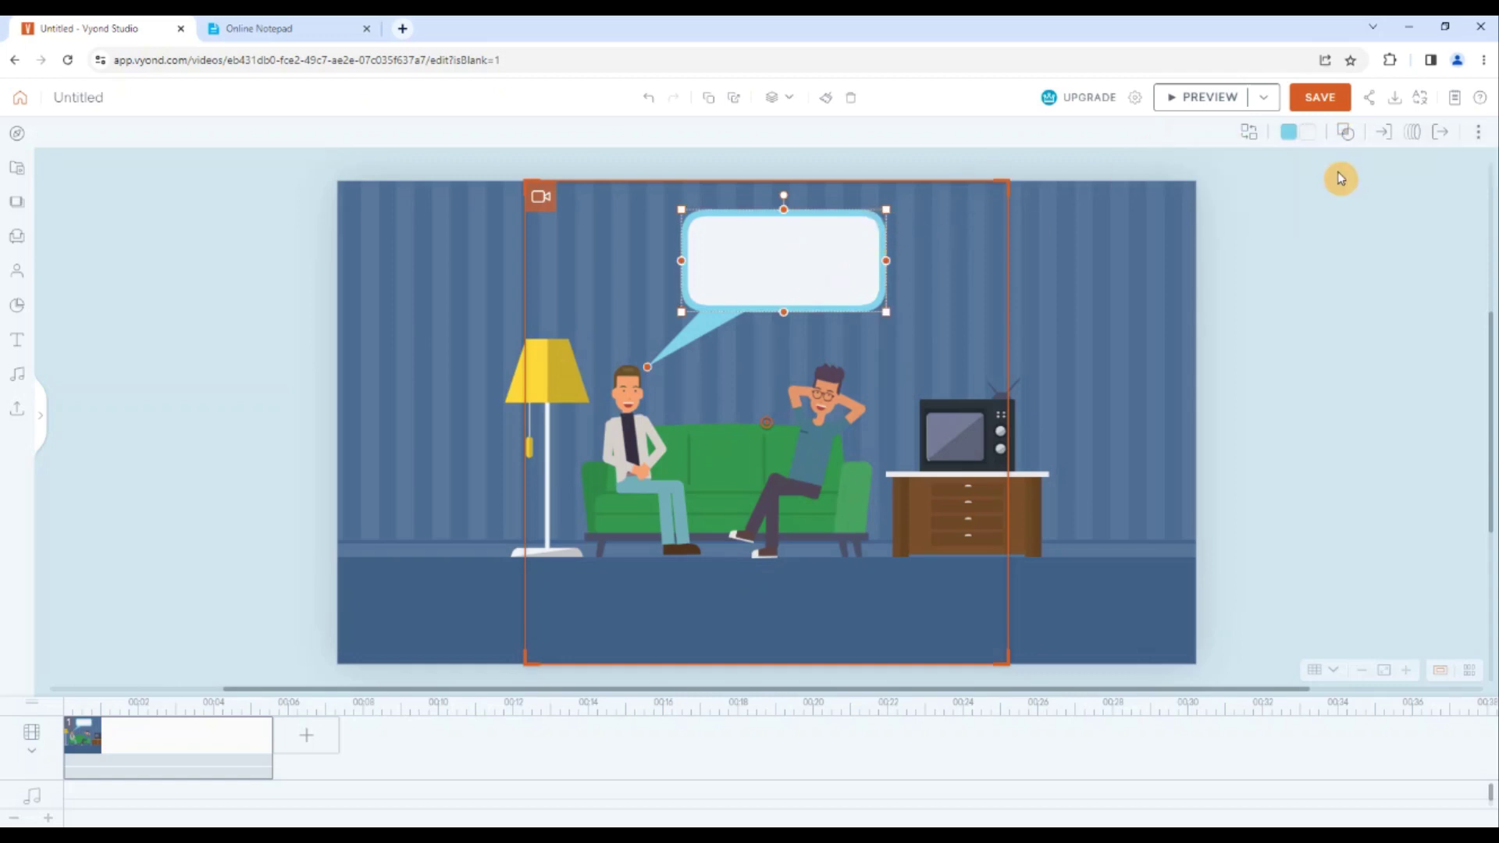
pyautogui.click(1347, 139)
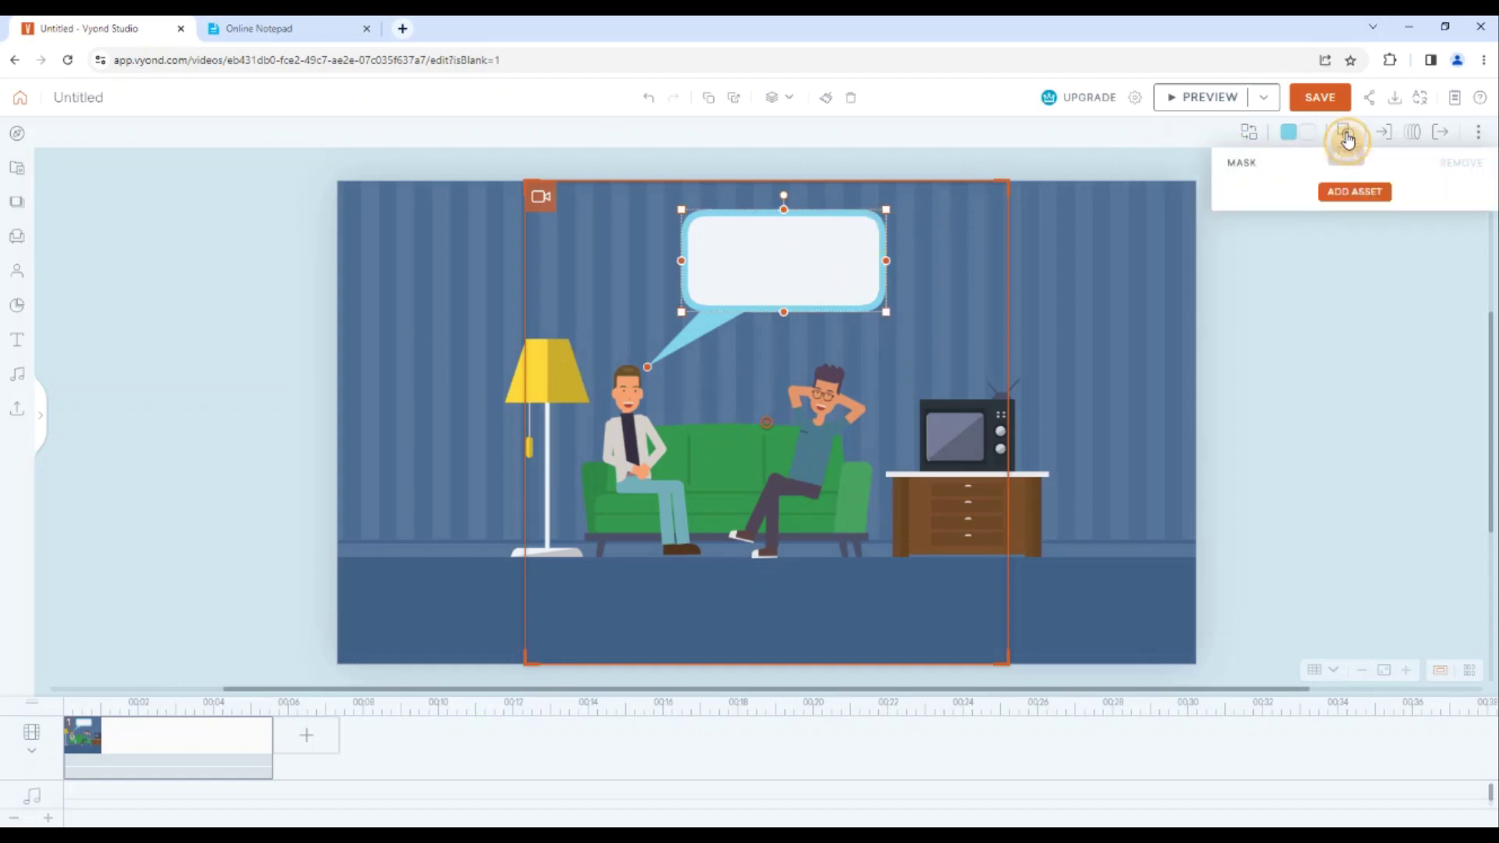
pyautogui.click(1356, 188)
pyautogui.click(1341, 261)
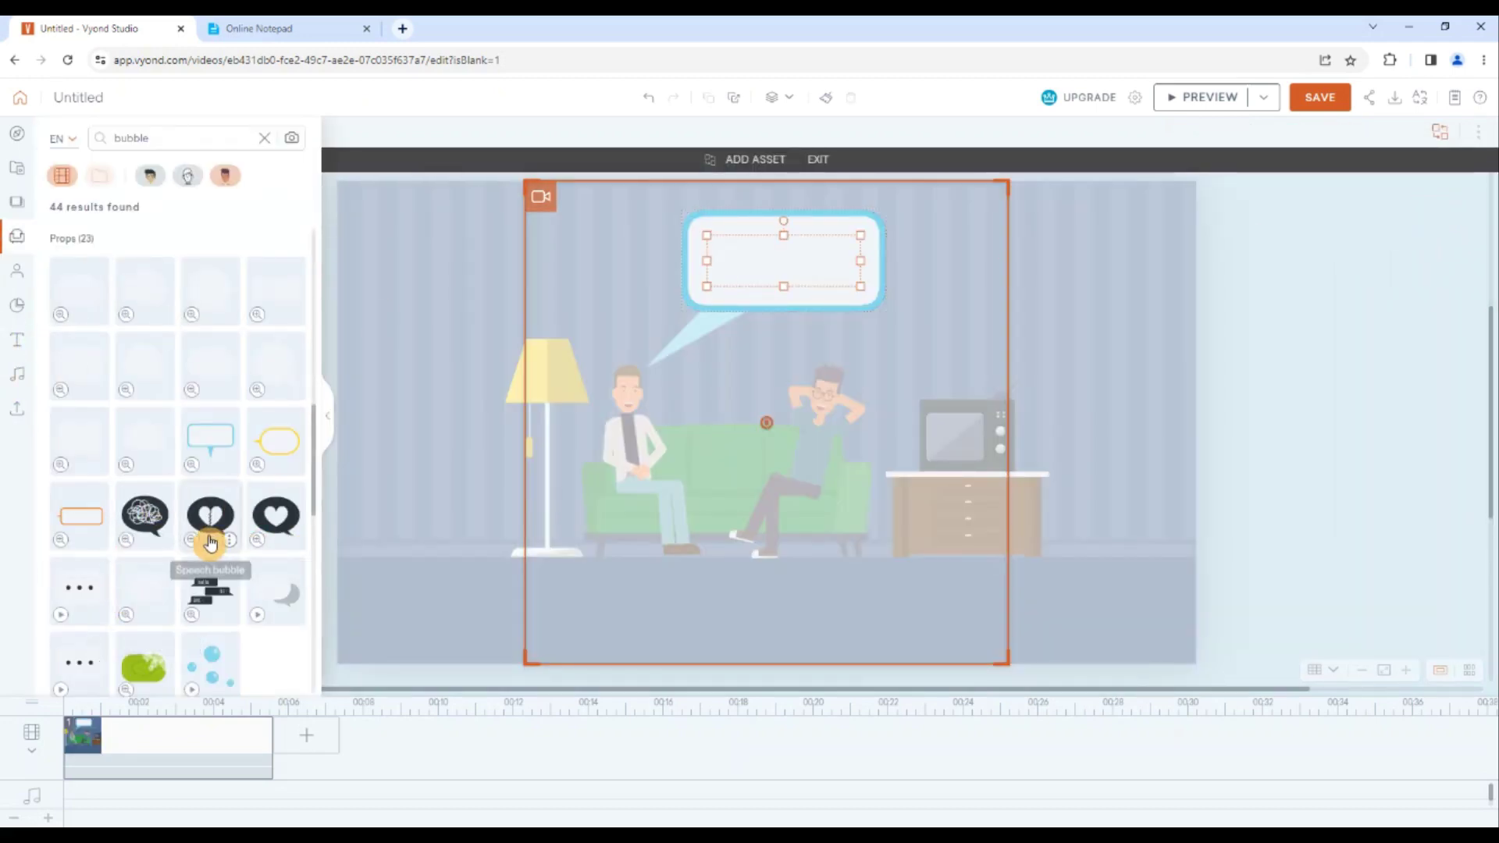
pyautogui.click(217, 520)
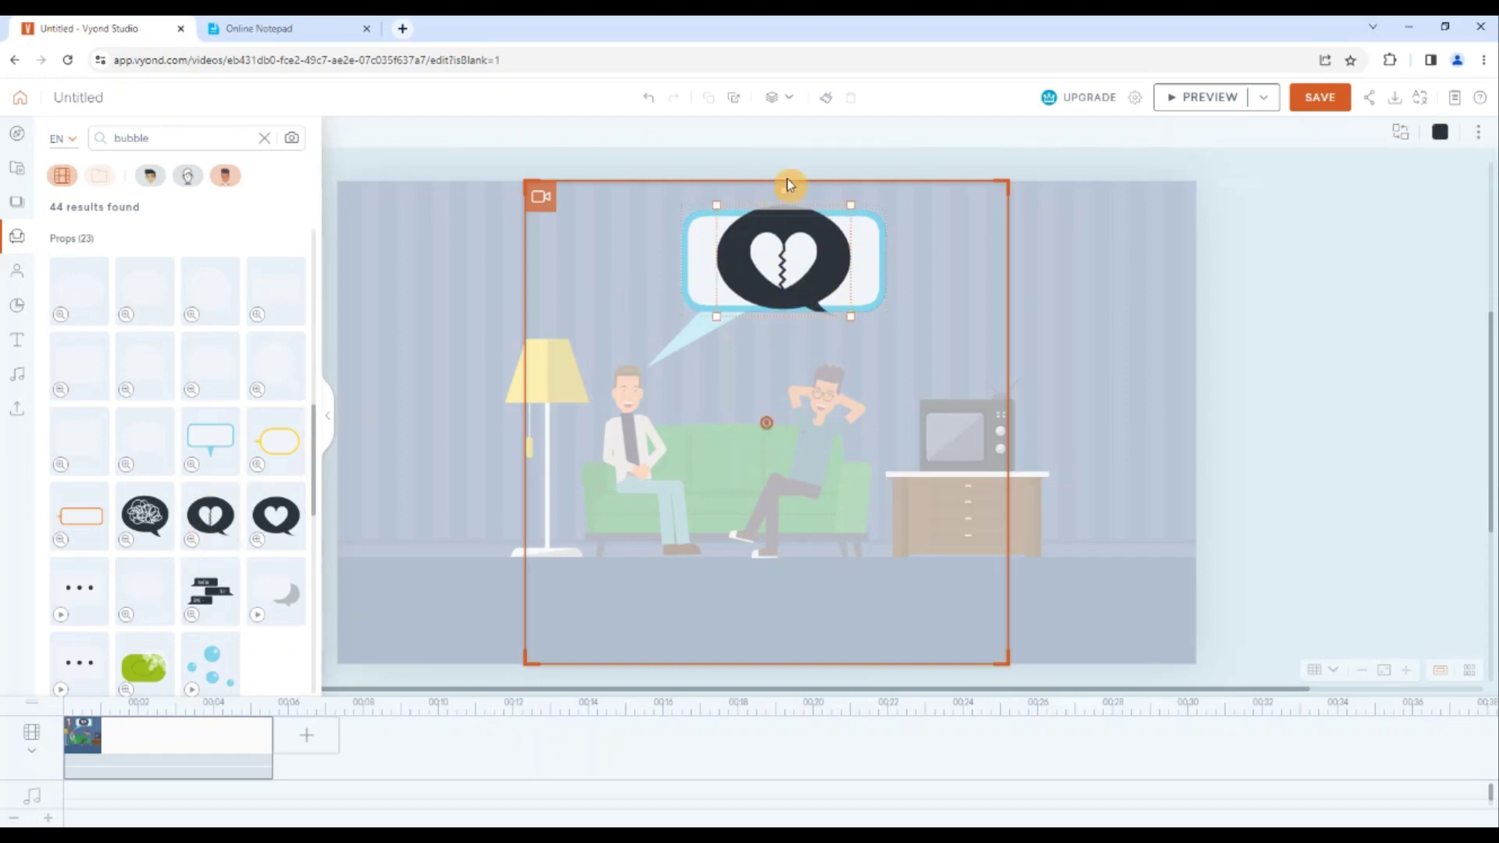
pyautogui.moveTo(850, 313); pyautogui.dragTo(780, 241)
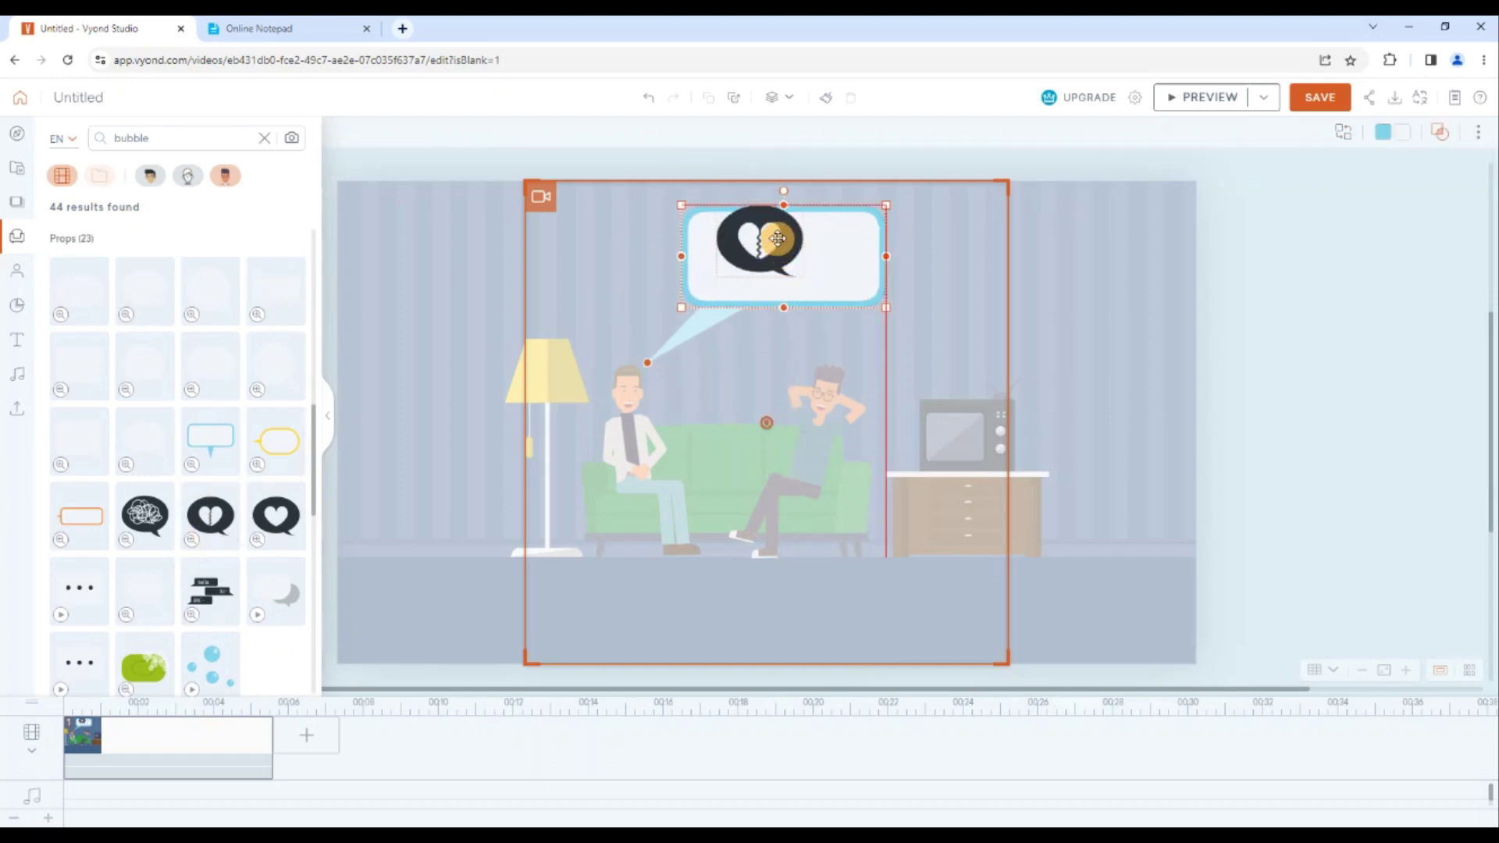
pyautogui.click(759, 236)
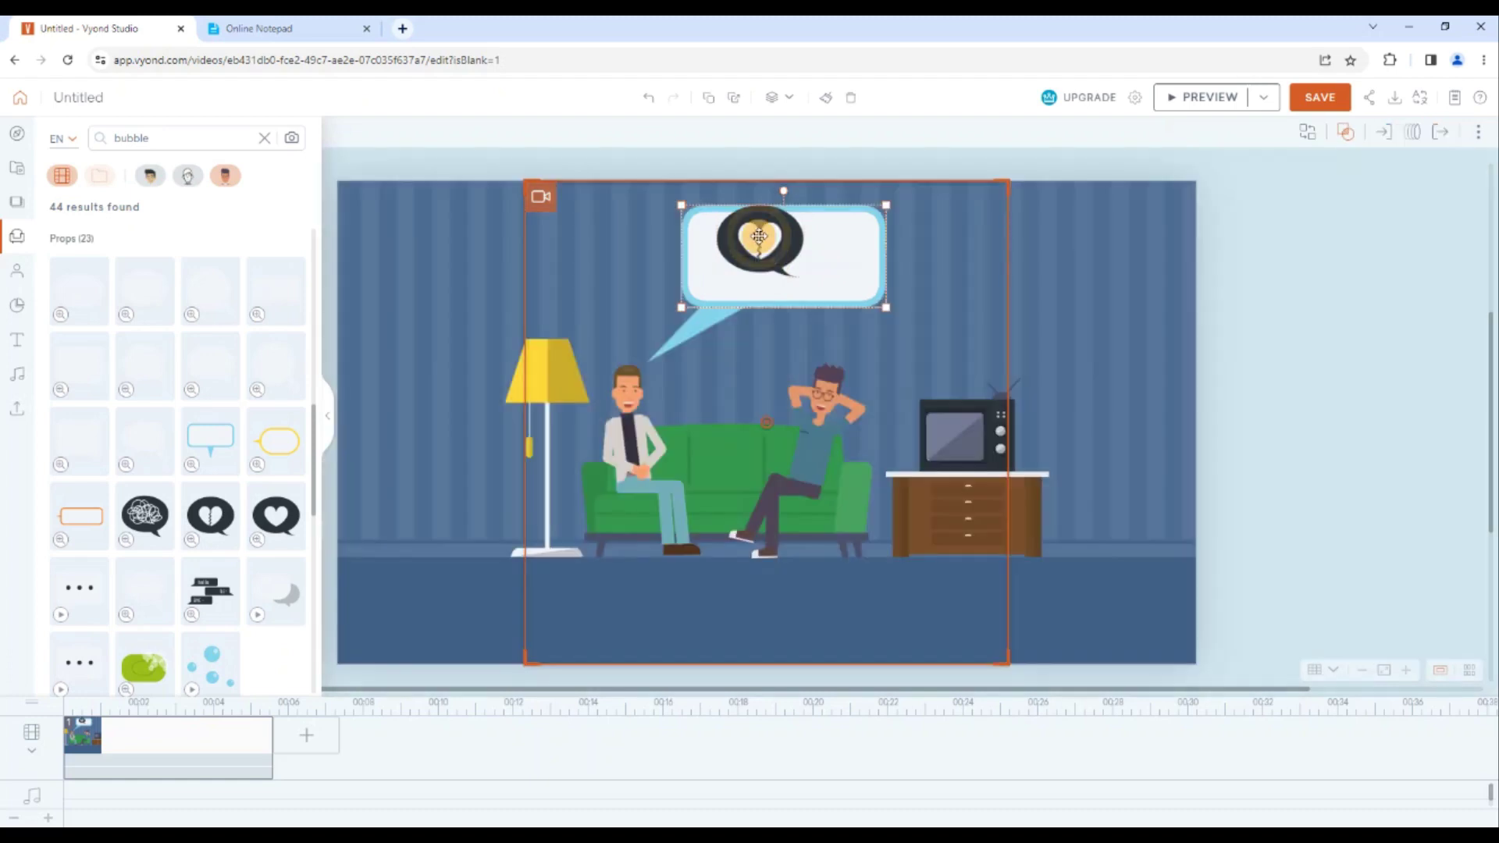
pyautogui.hotkey('ctrl', 'z')
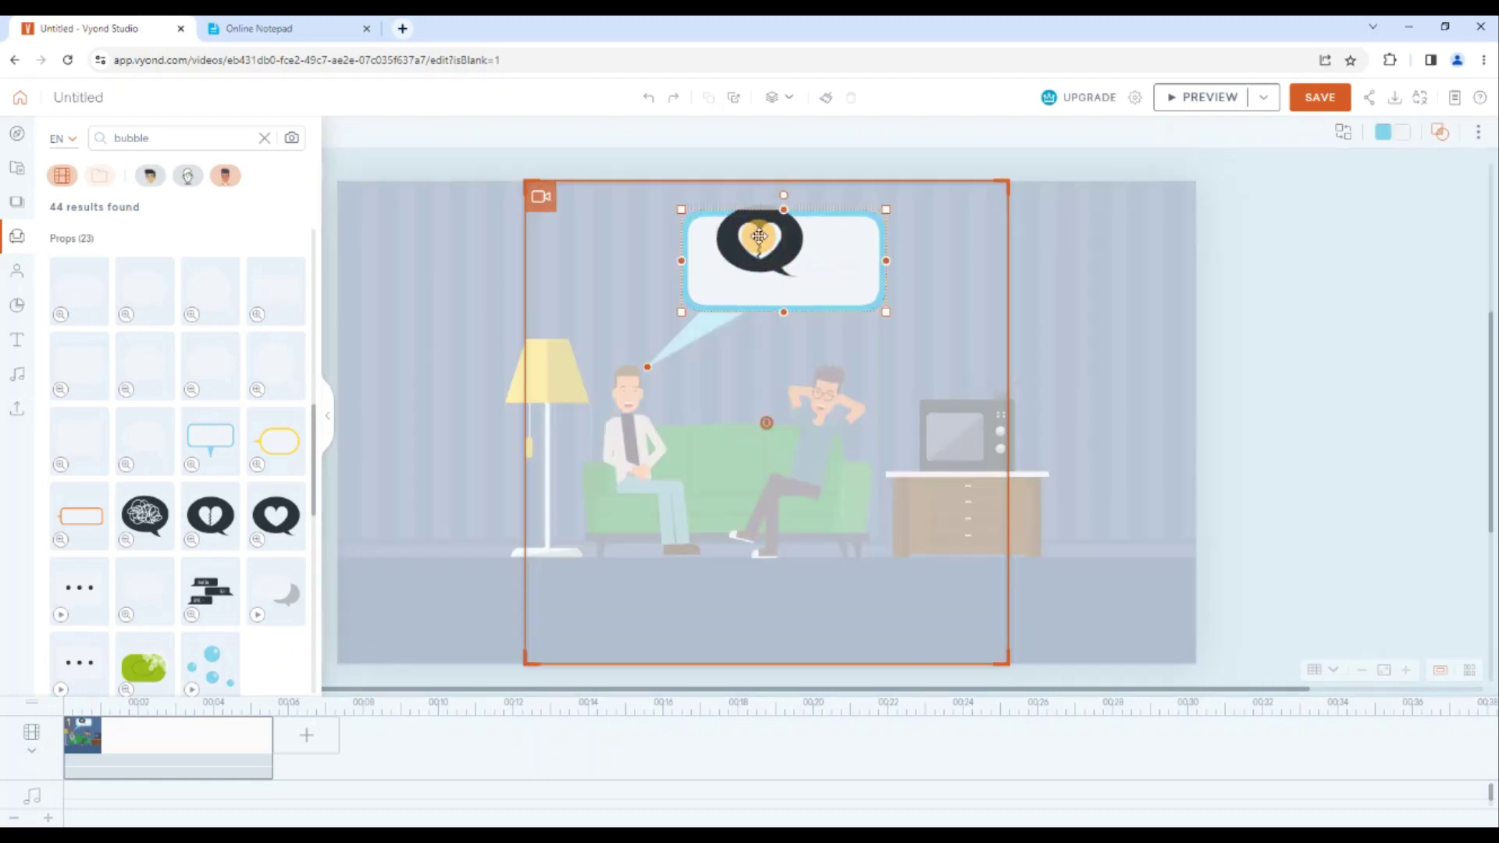
pyautogui.hotkey('ctrl', 'z')
pyautogui.hotkey('ctrl', 'z')
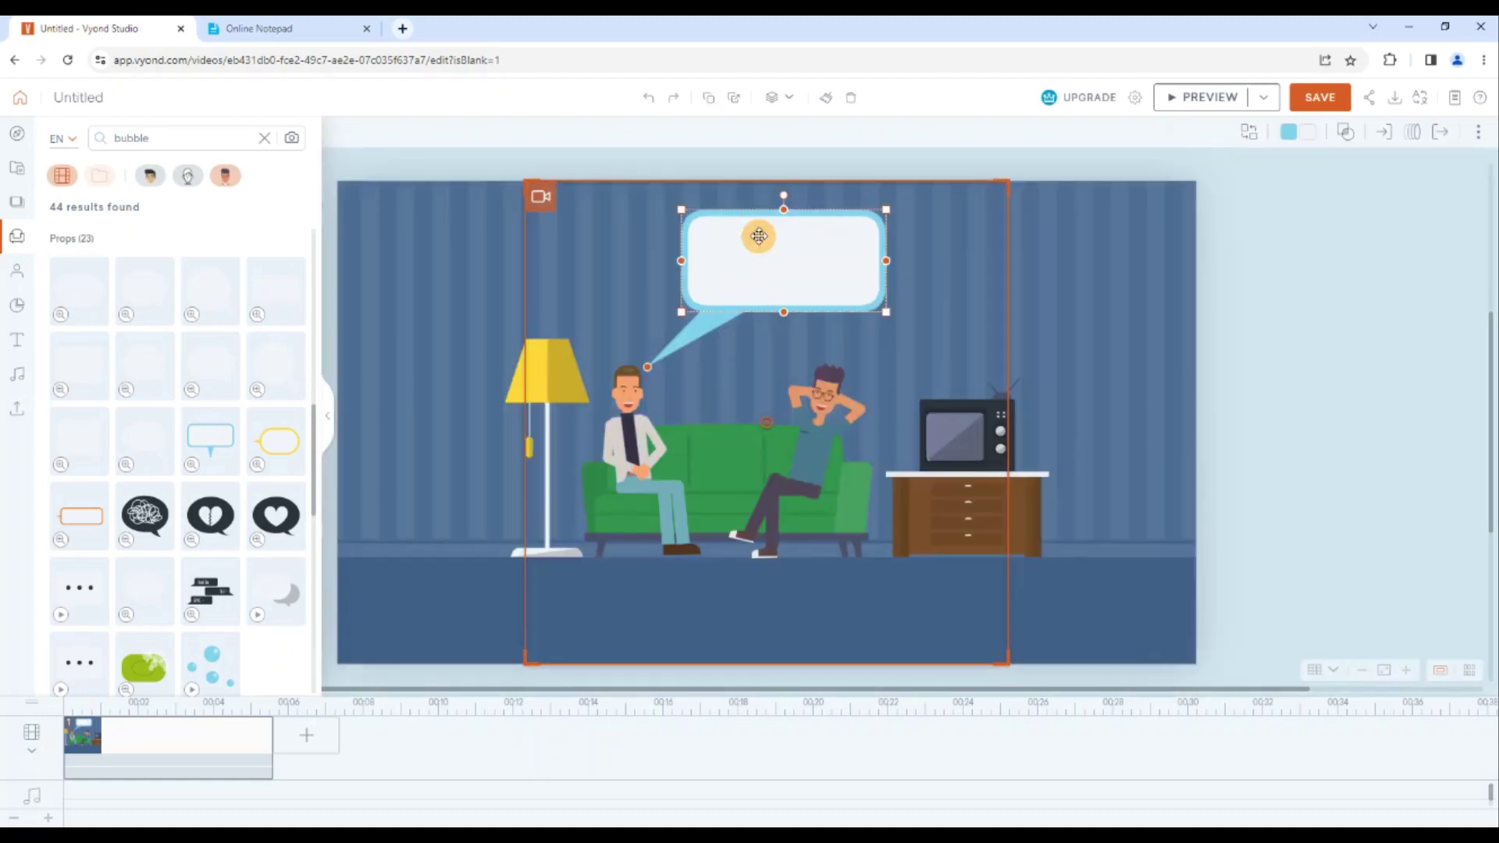
# - Copy Mark's opening quote from the notepad and paste it into the speech bubble
pyautogui.click(258, 28)
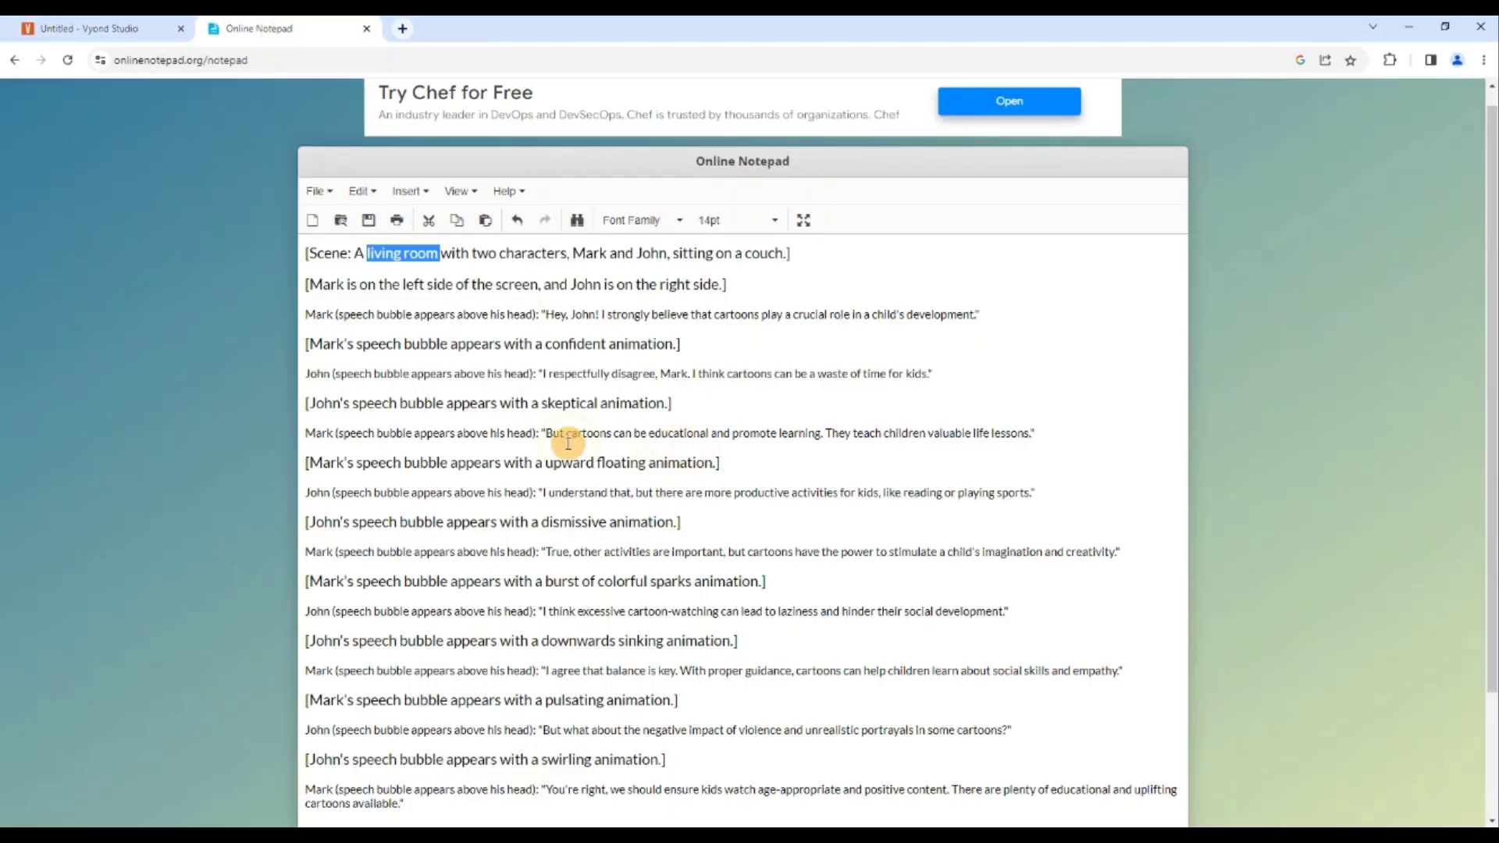
pyautogui.moveTo(545, 314); pyautogui.dragTo(977, 315)
pyautogui.rightClick(941, 315)
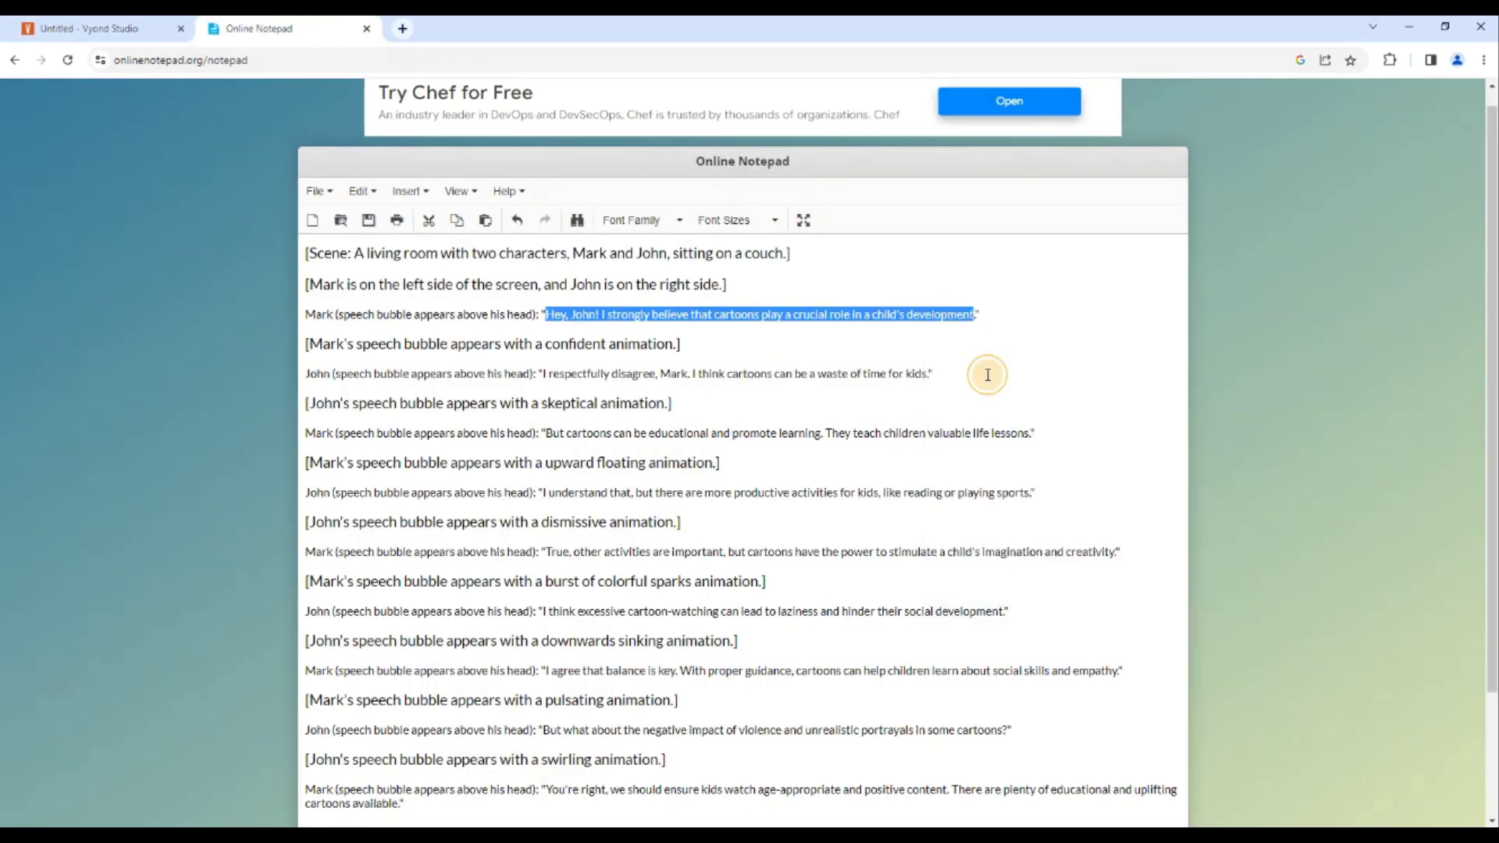
pyautogui.click(968, 390)
pyautogui.click(94, 28)
pyautogui.hotkey('ctrl', 'v')
pyautogui.moveTo(699, 433); pyautogui.dragTo(792, 264)
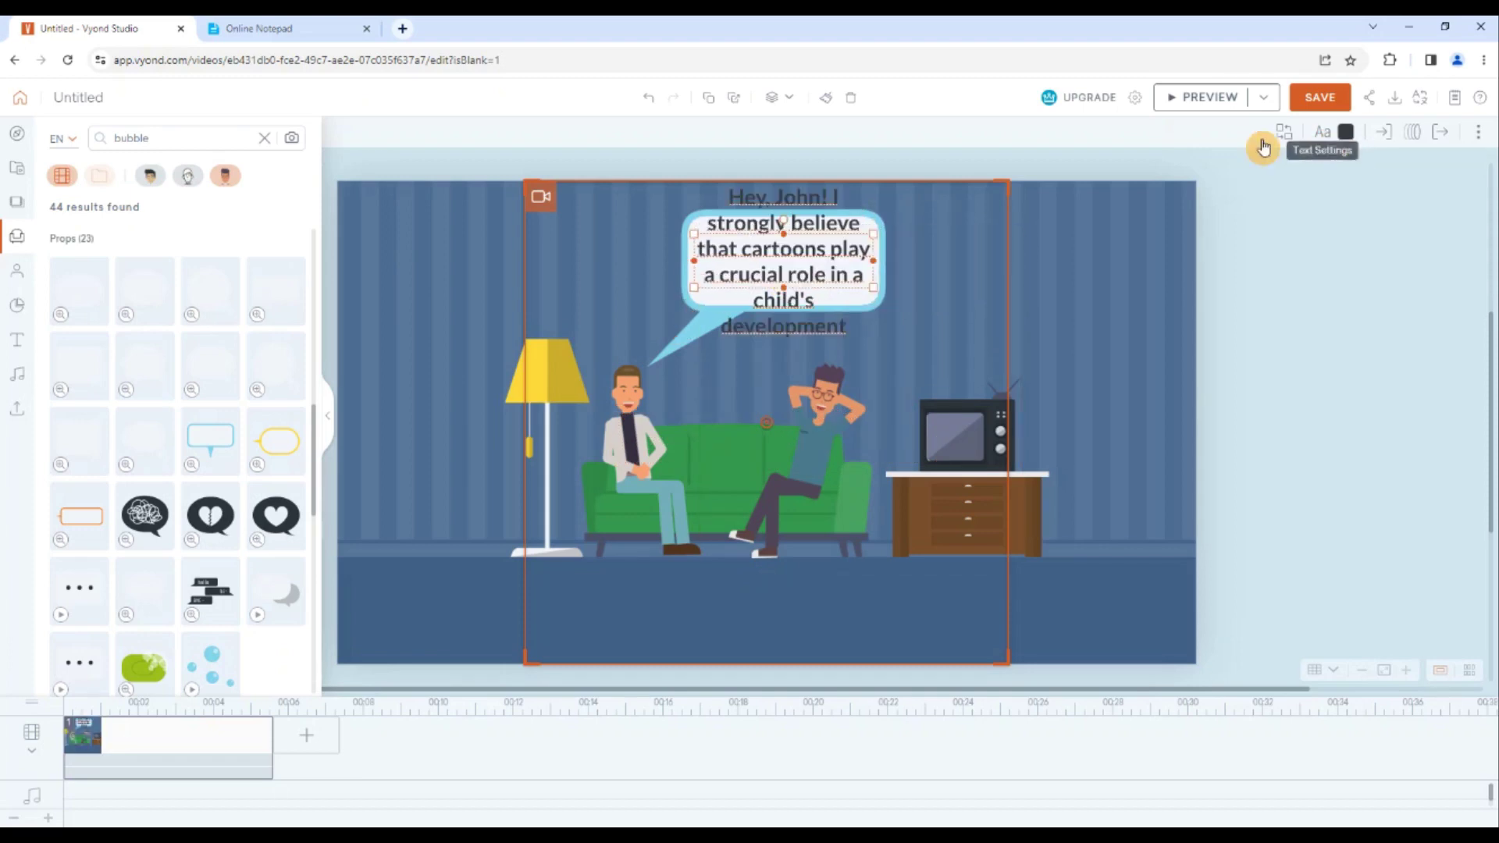
# - Enable Auto Size on the quote and widen both the bubble and its text box
pyautogui.click(1322, 135)
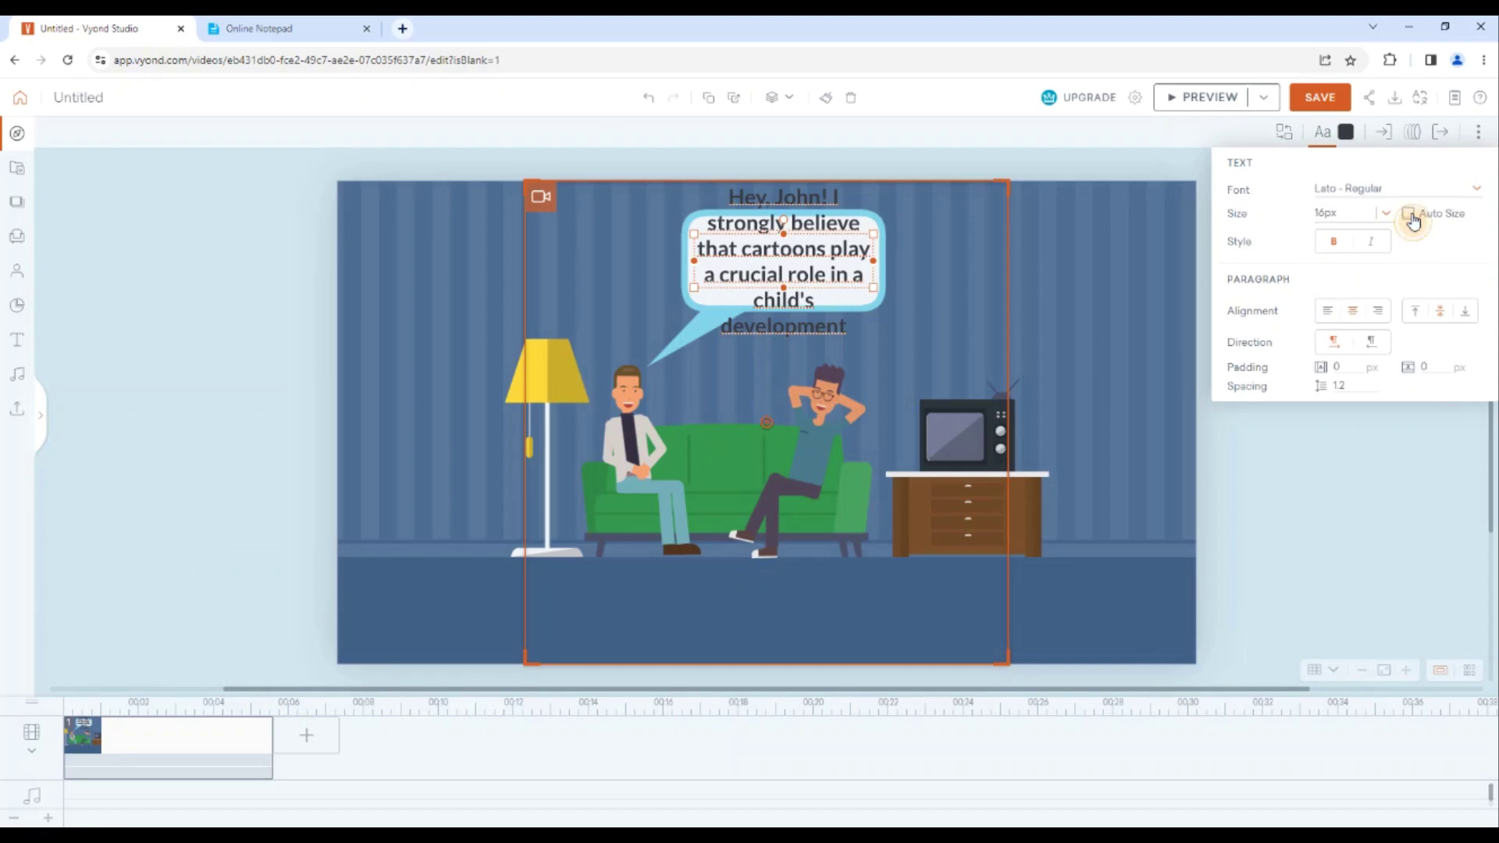
pyautogui.click(1409, 214)
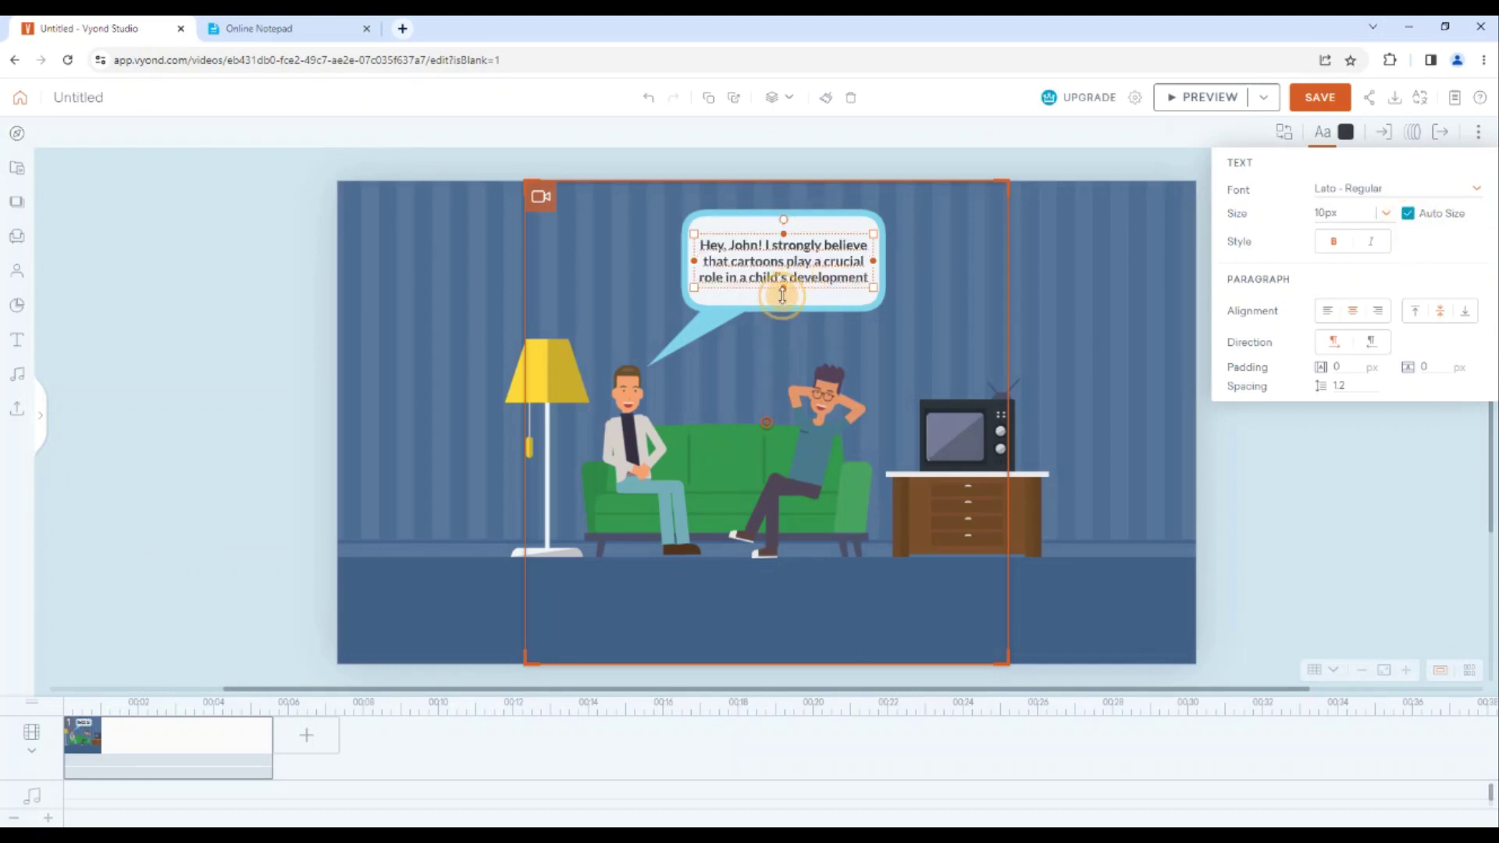
pyautogui.click(892, 271)
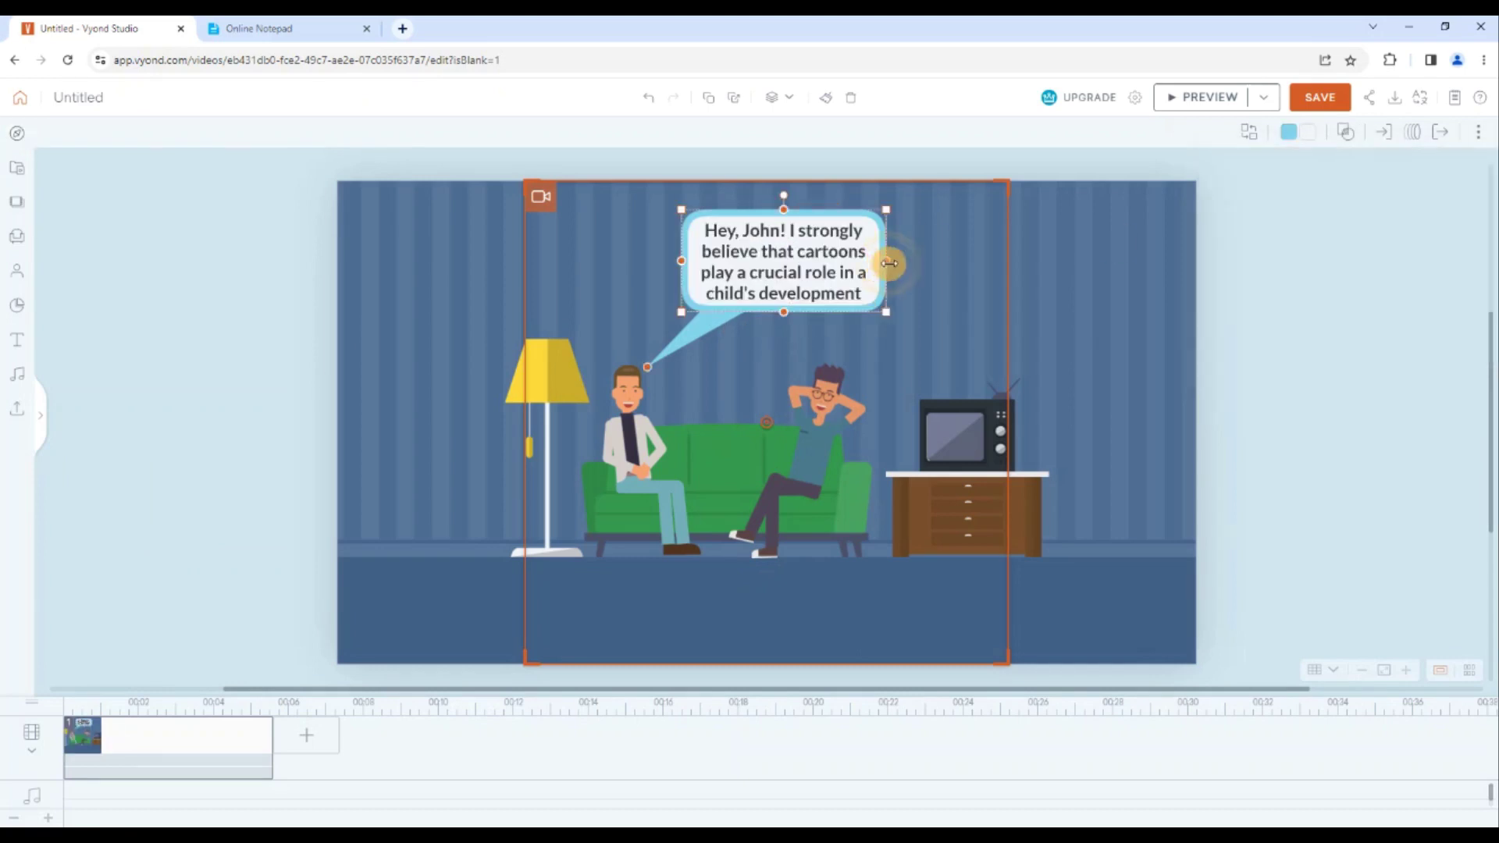
pyautogui.moveTo(885, 260); pyautogui.dragTo(945, 263)
pyautogui.click(859, 258)
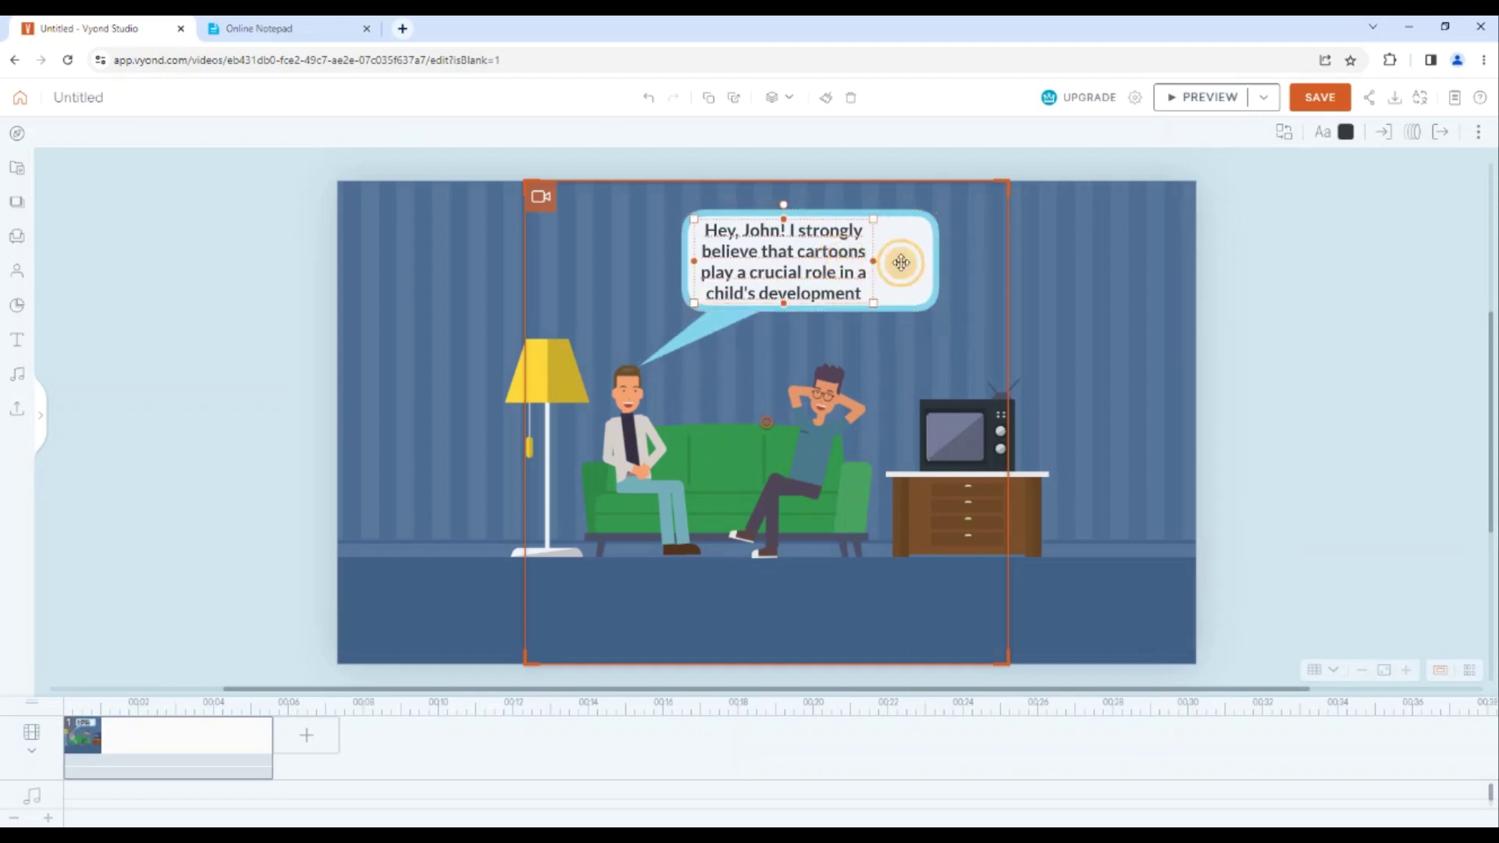
pyautogui.moveTo(874, 261); pyautogui.dragTo(919, 263)
# - Adjust the quote's line spacing so it wraps neatly inside the bubble
pyautogui.doubleClick(851, 258)
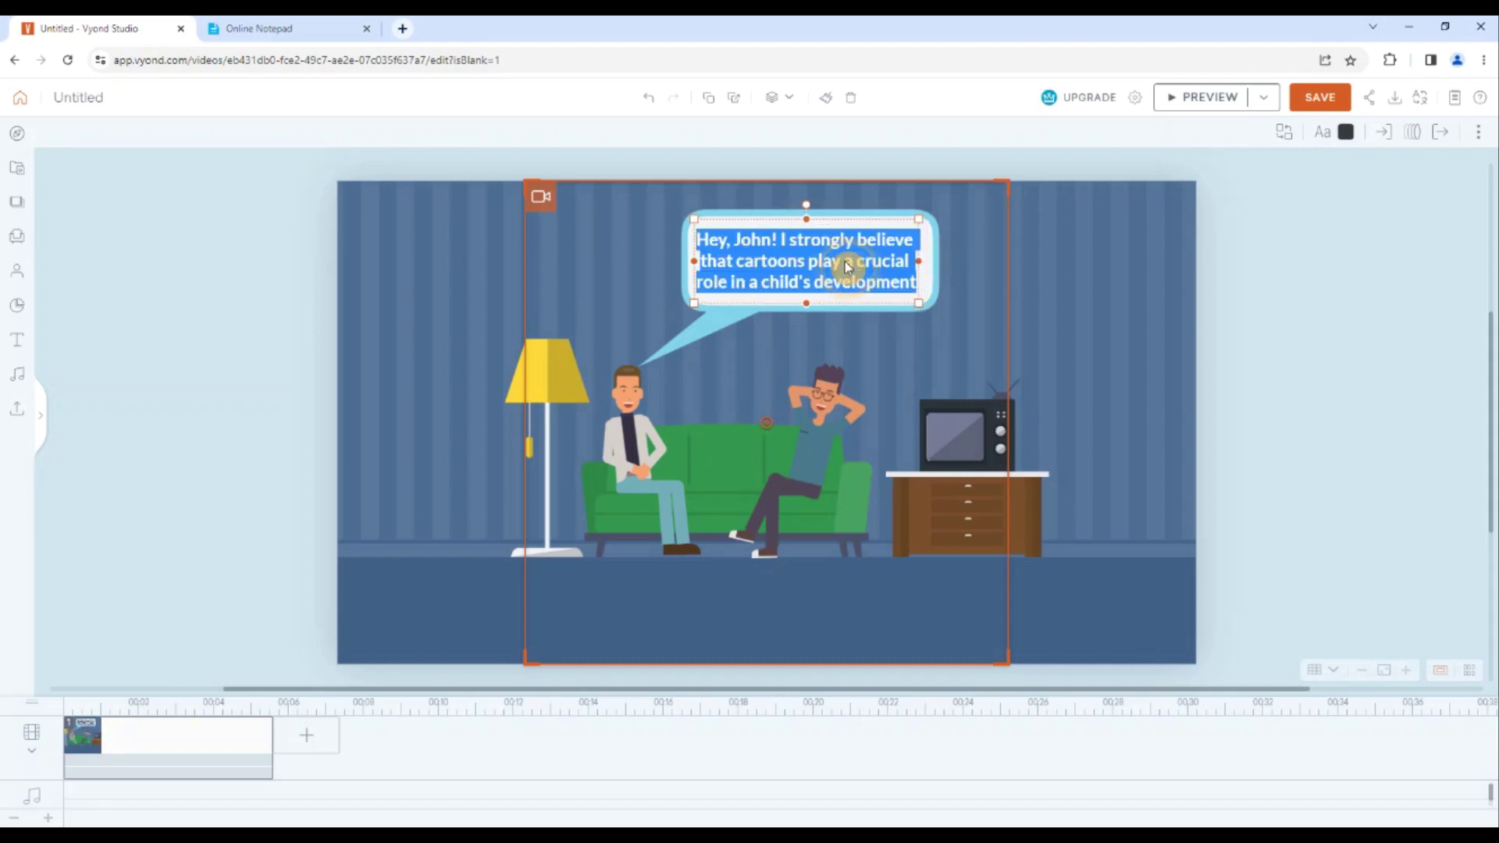
pyautogui.click(1329, 142)
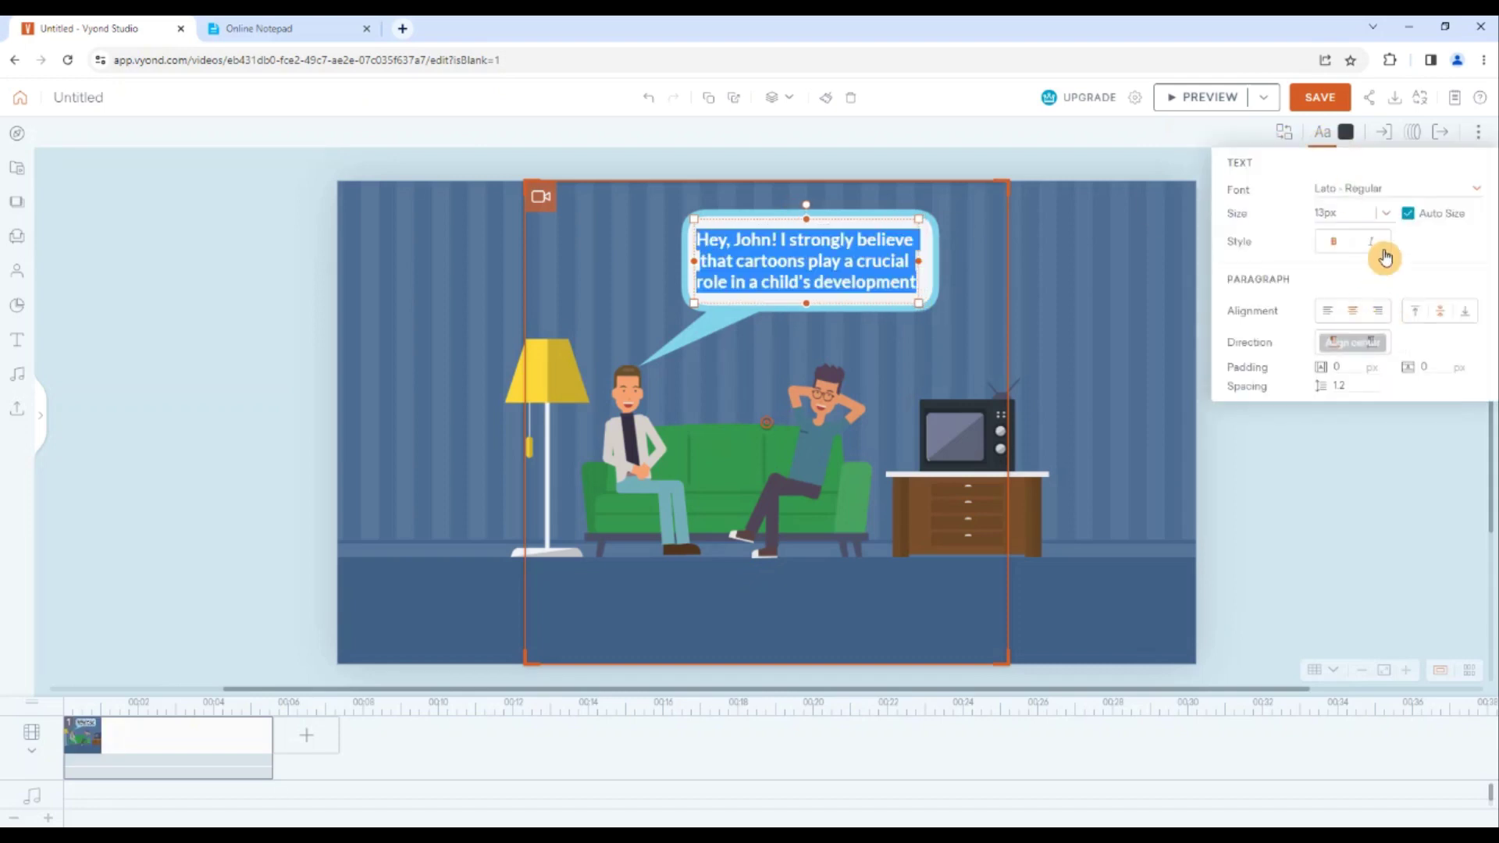
pyautogui.click(1359, 384)
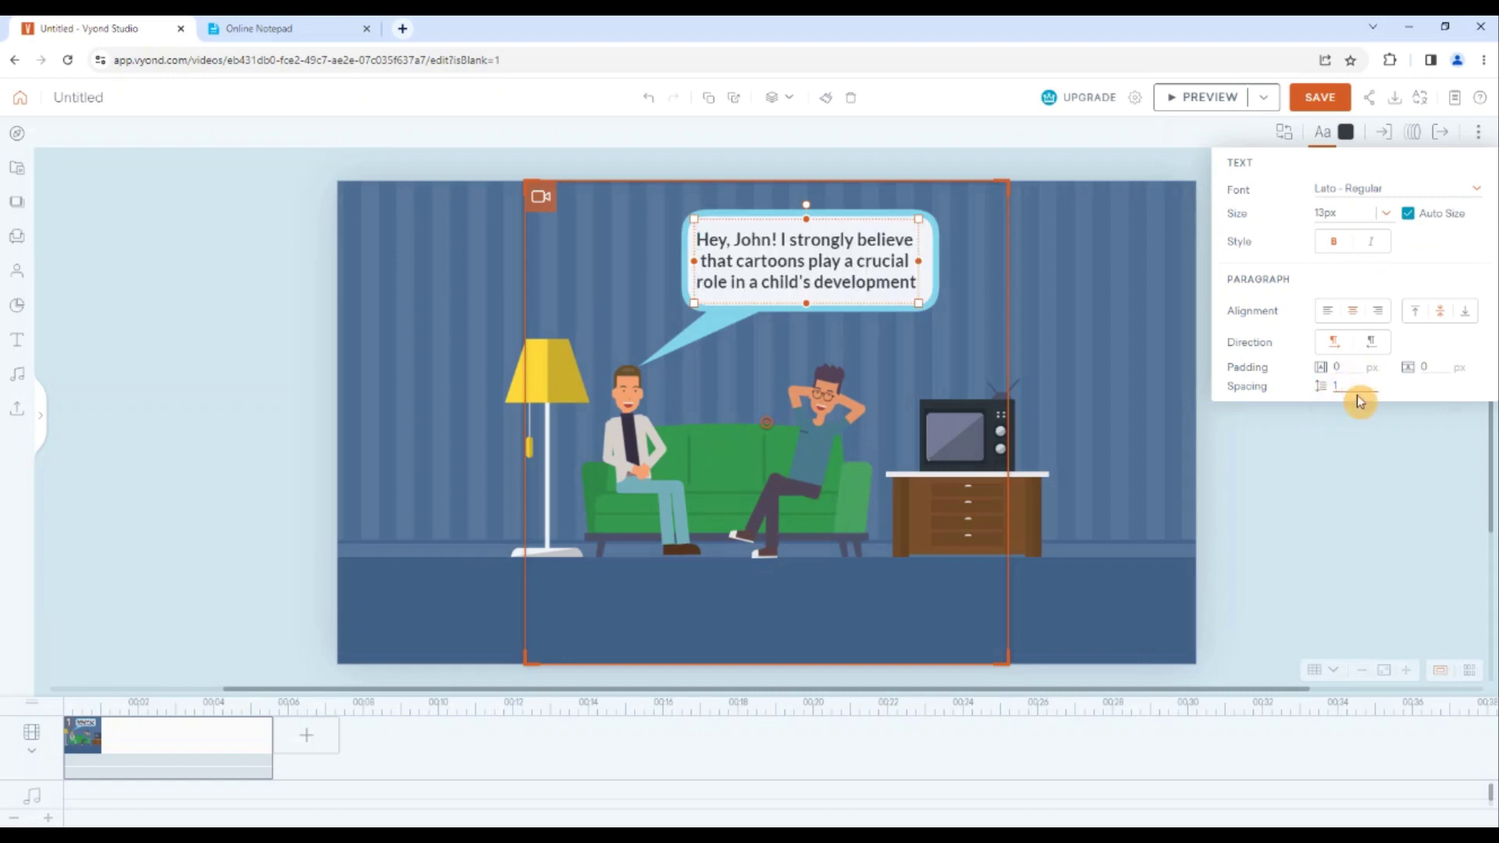
pyautogui.click(1351, 409)
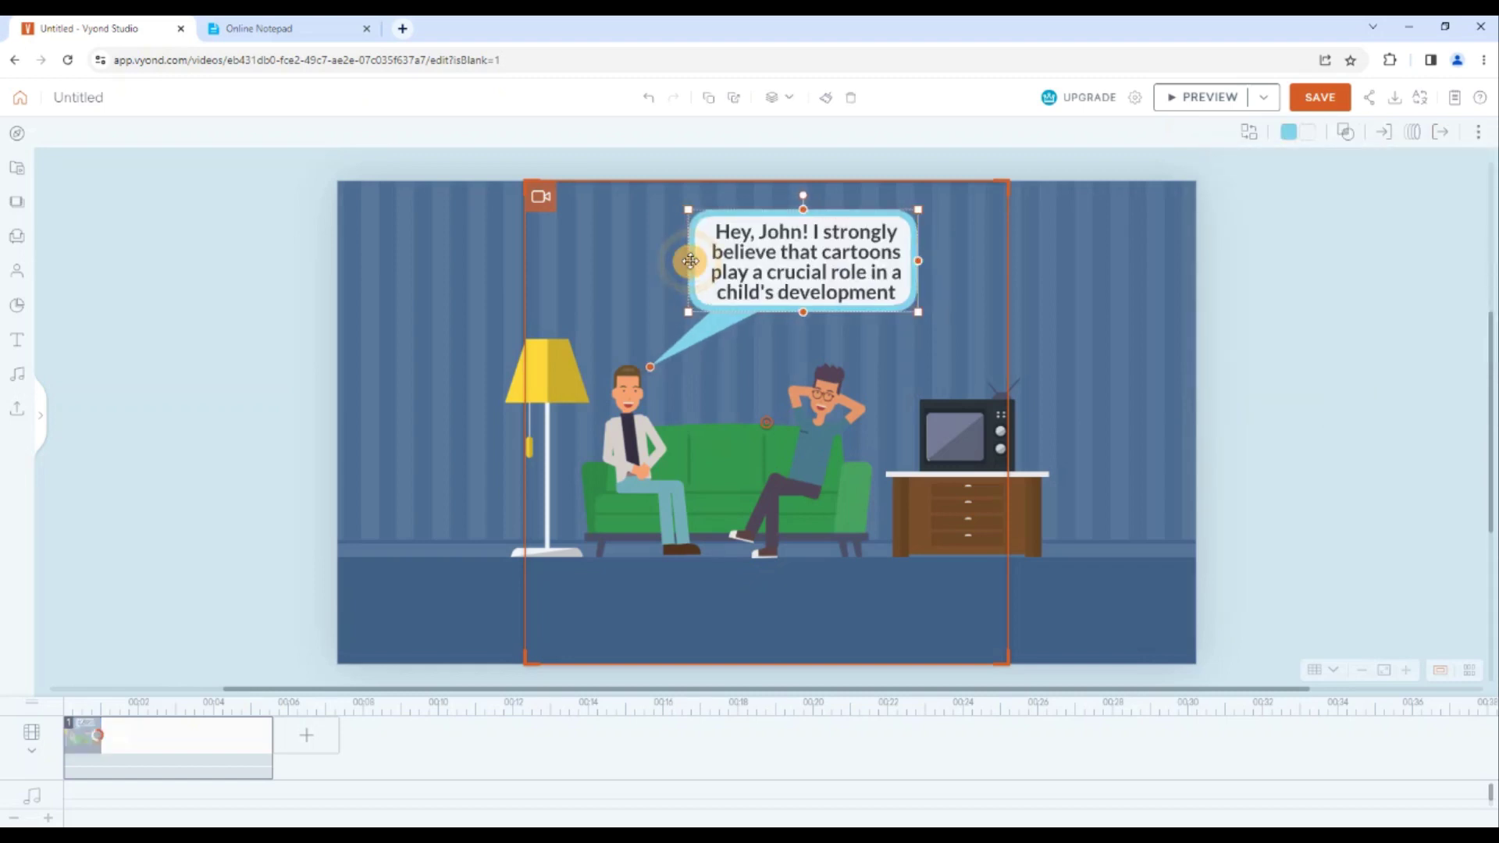
pyautogui.click(639, 443)
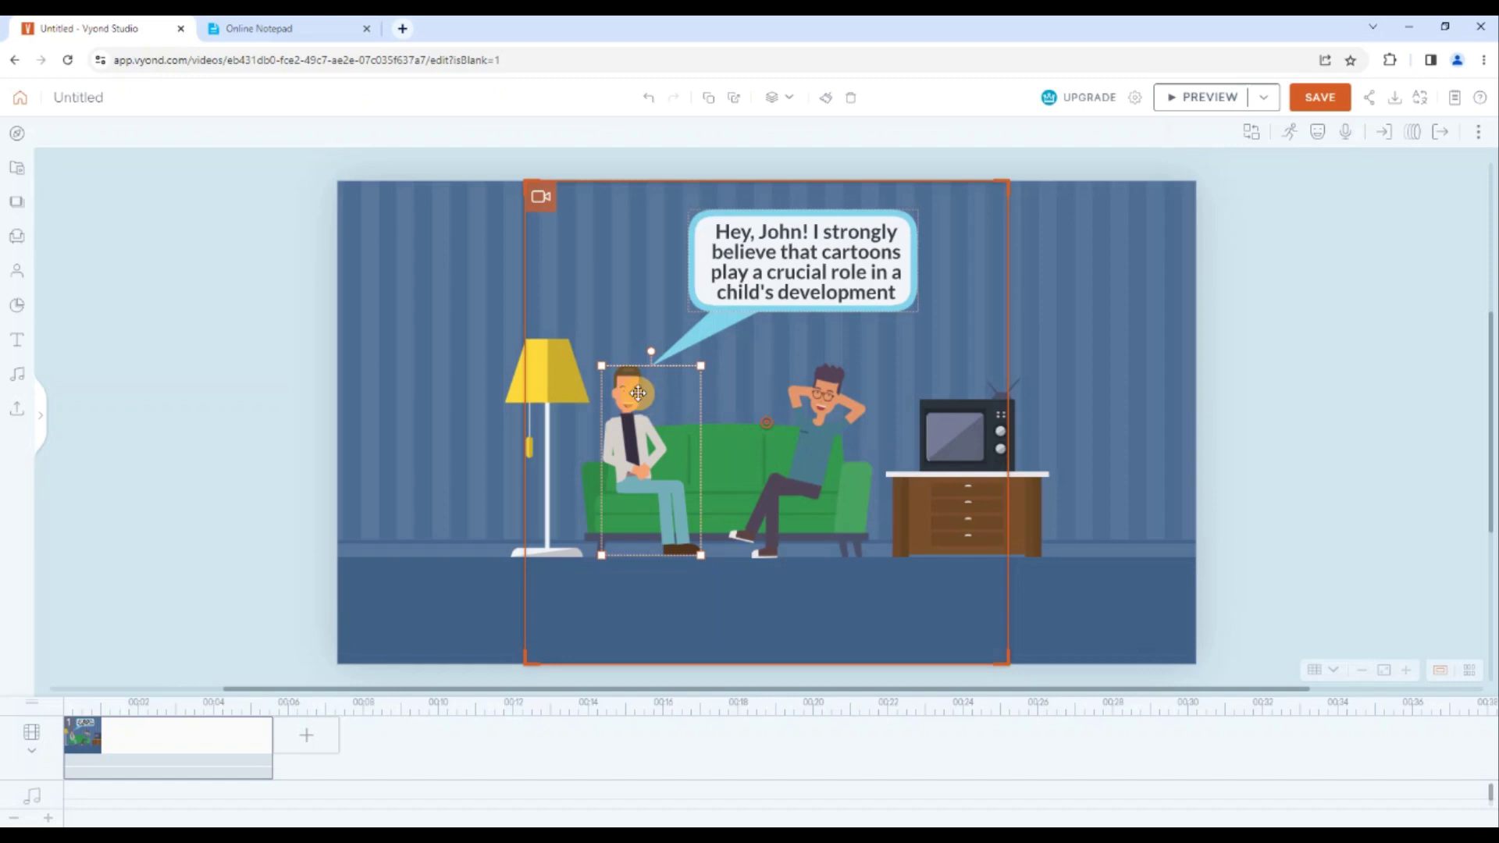
# - Apply the arms-crossed seated talking action to the left man
pyautogui.click(1290, 138)
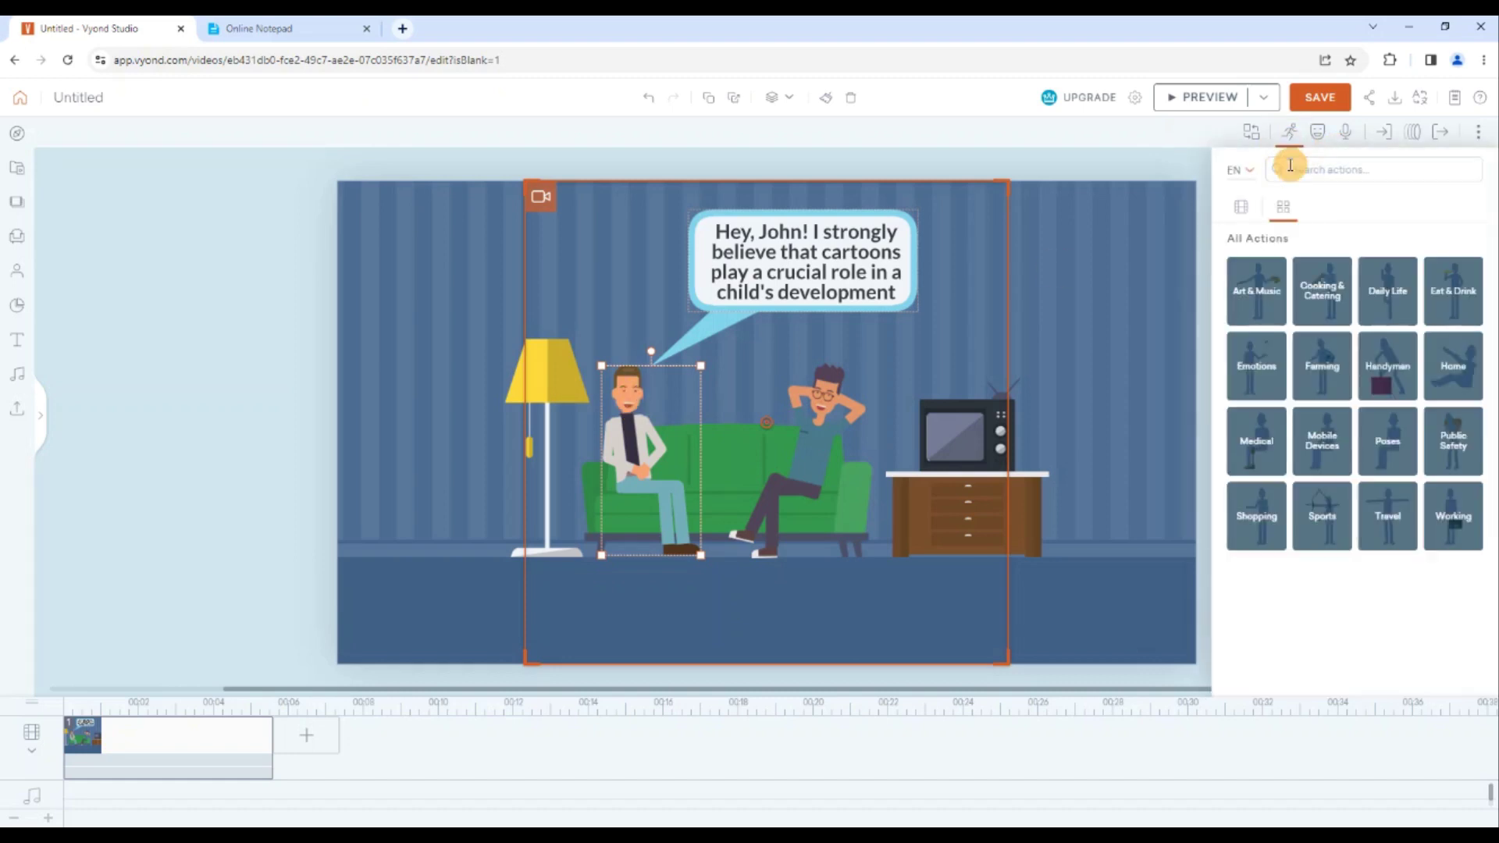
pyautogui.click(1338, 166)
pyautogui.write('t')
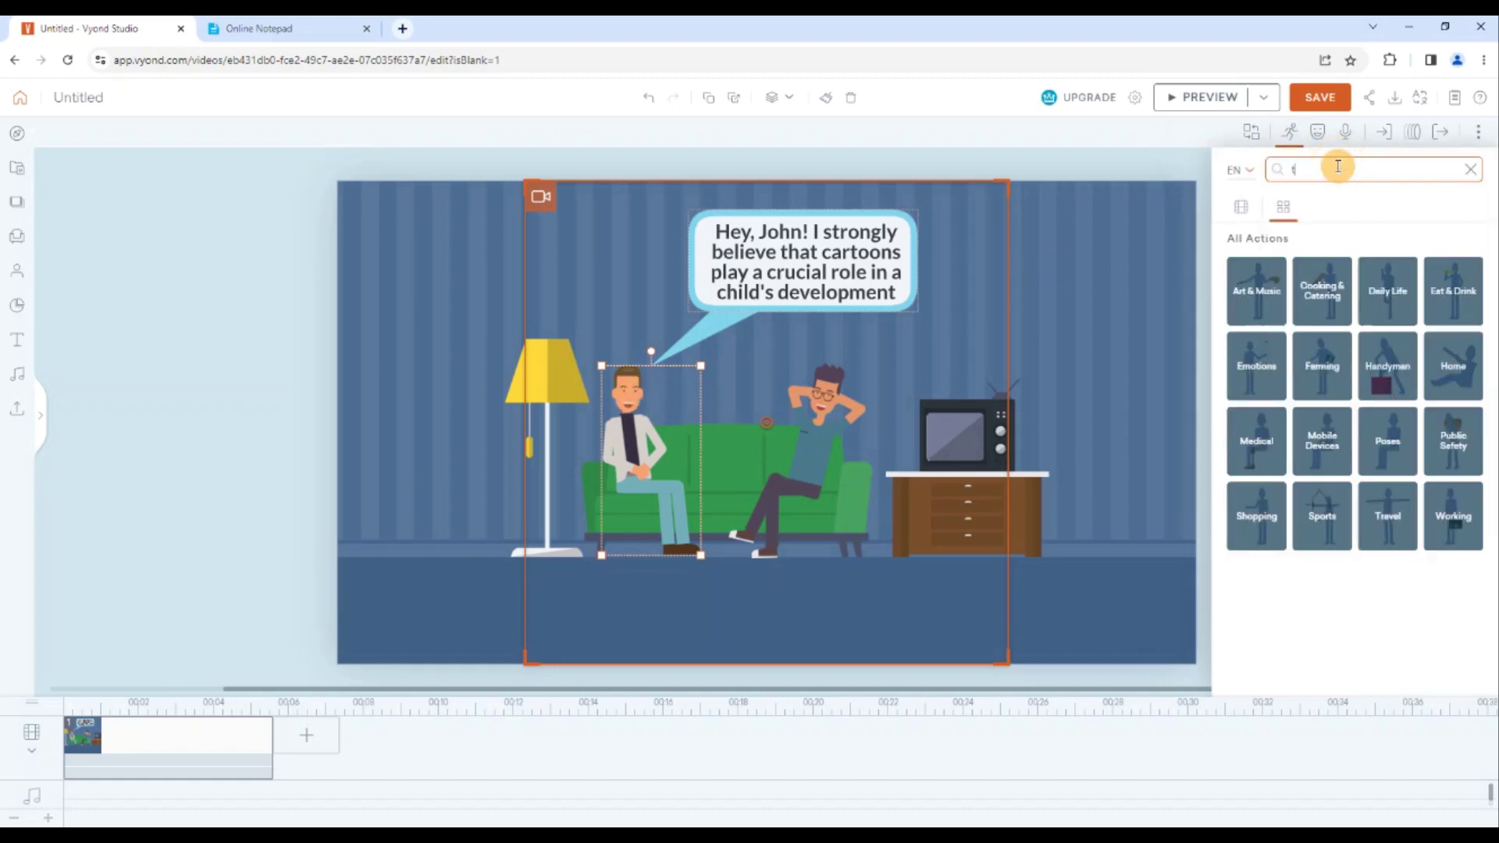
pyautogui.write('alking')
pyautogui.press('Return')
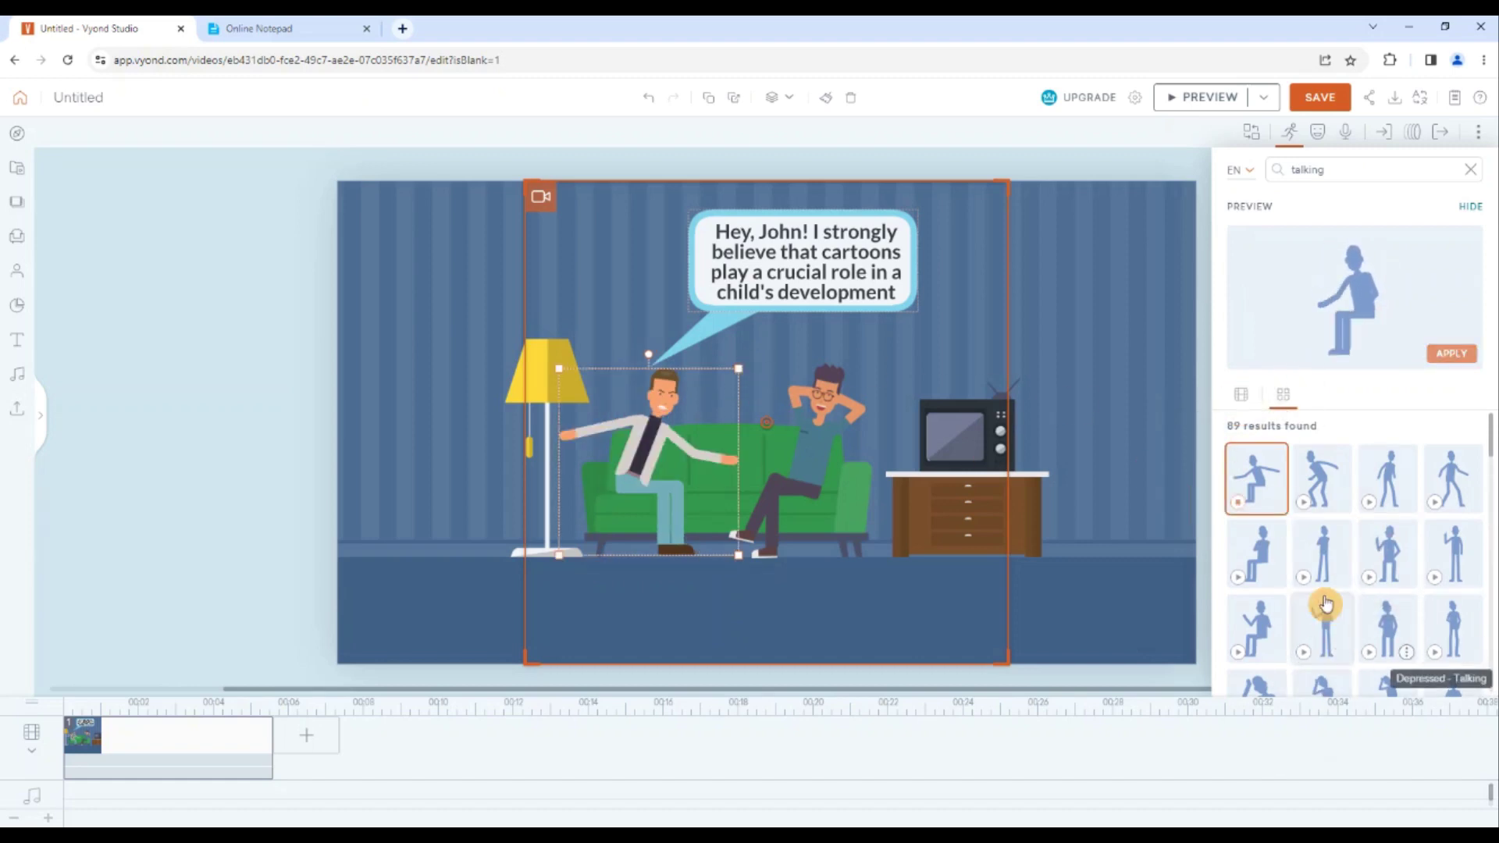
pyautogui.click(1237, 580)
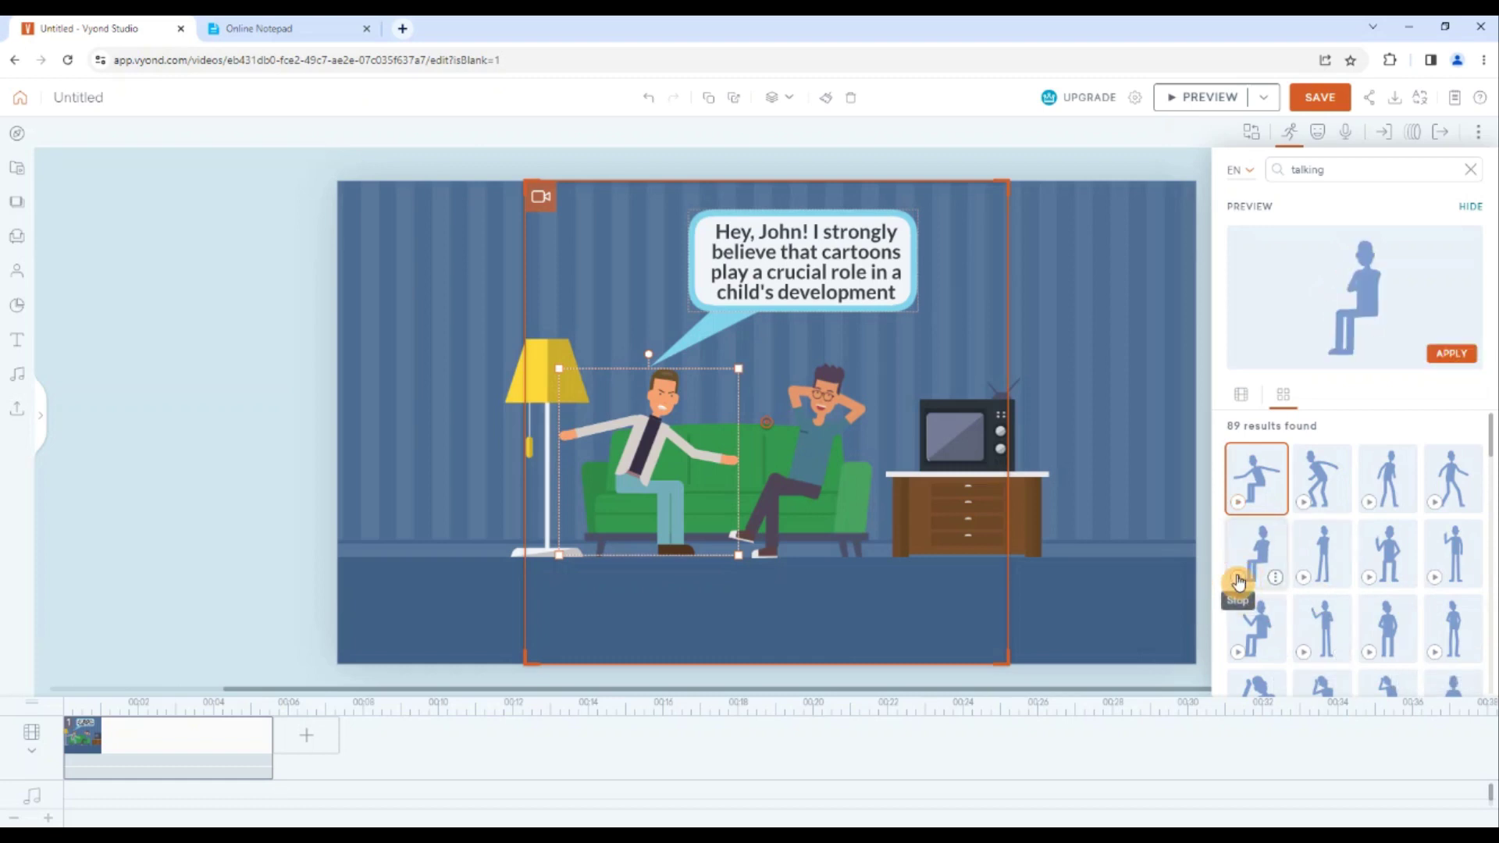
pyautogui.click(1451, 354)
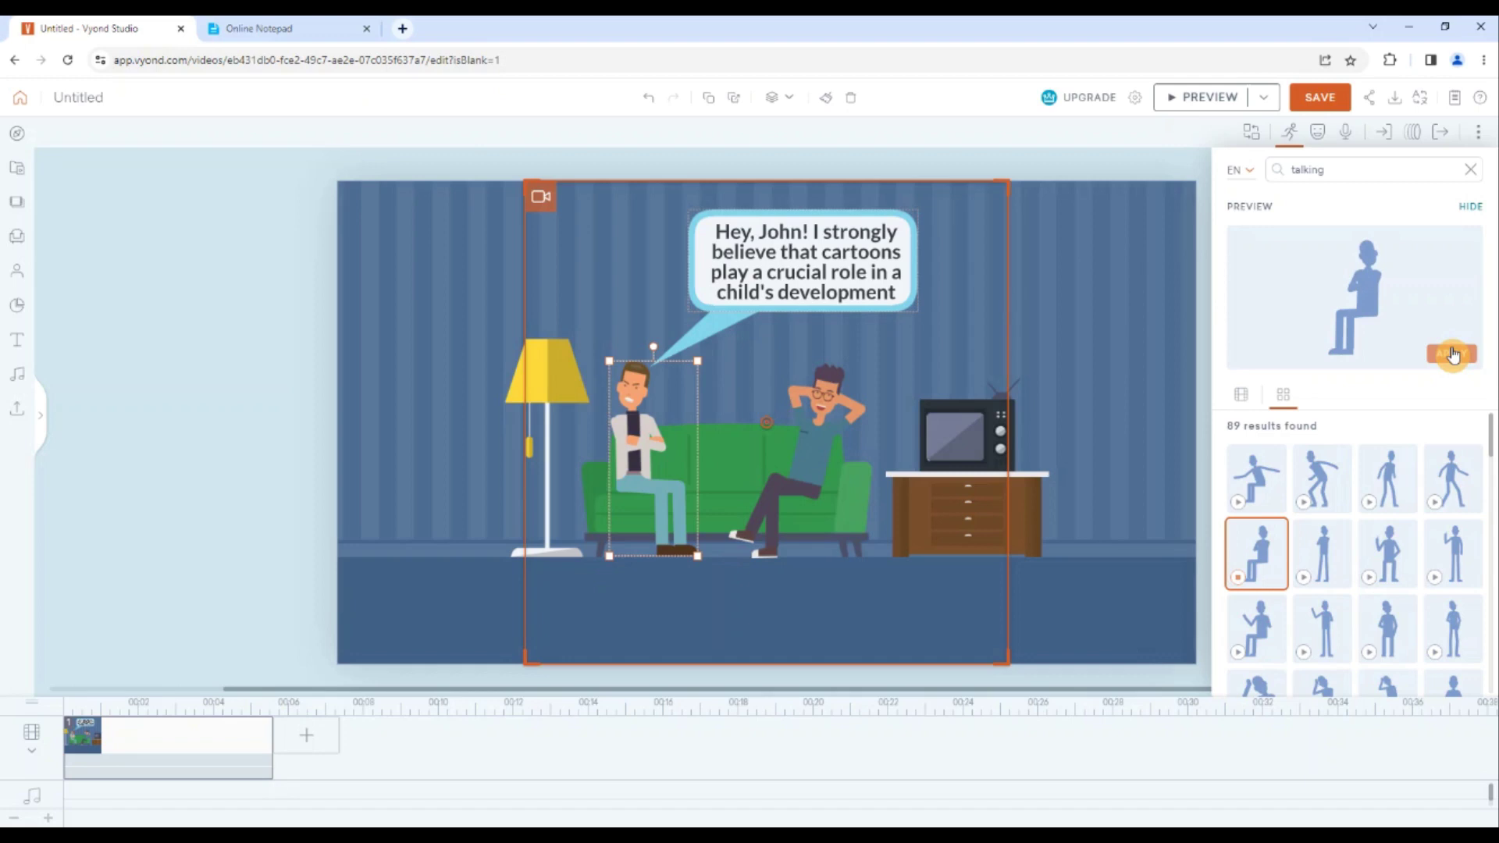
# - Set the left man's expression to Smiling
pyautogui.click(1318, 132)
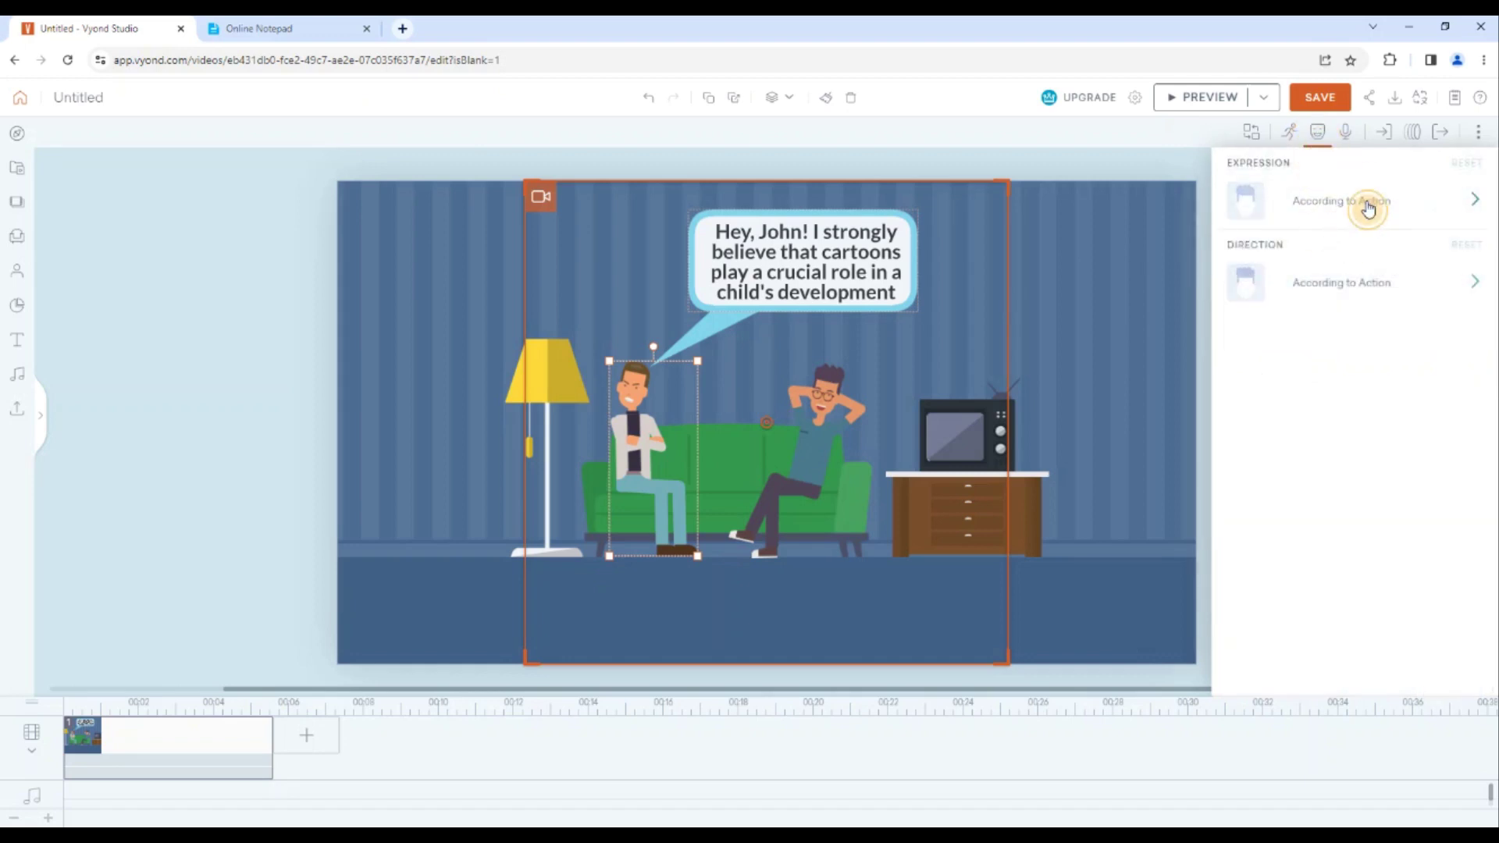
pyautogui.click(1368, 205)
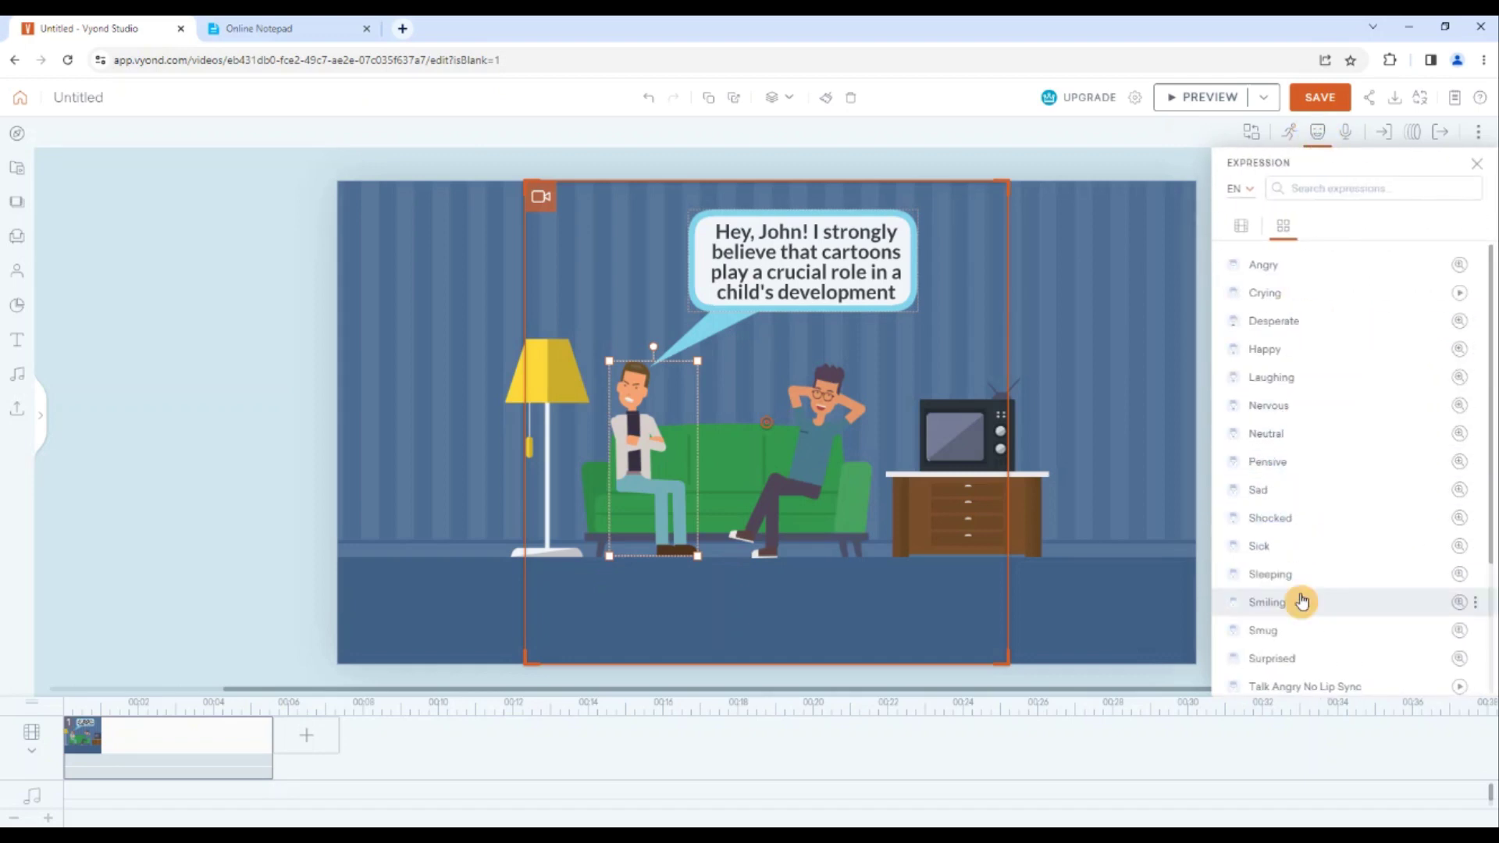
pyautogui.click(1302, 601)
pyautogui.click(726, 347)
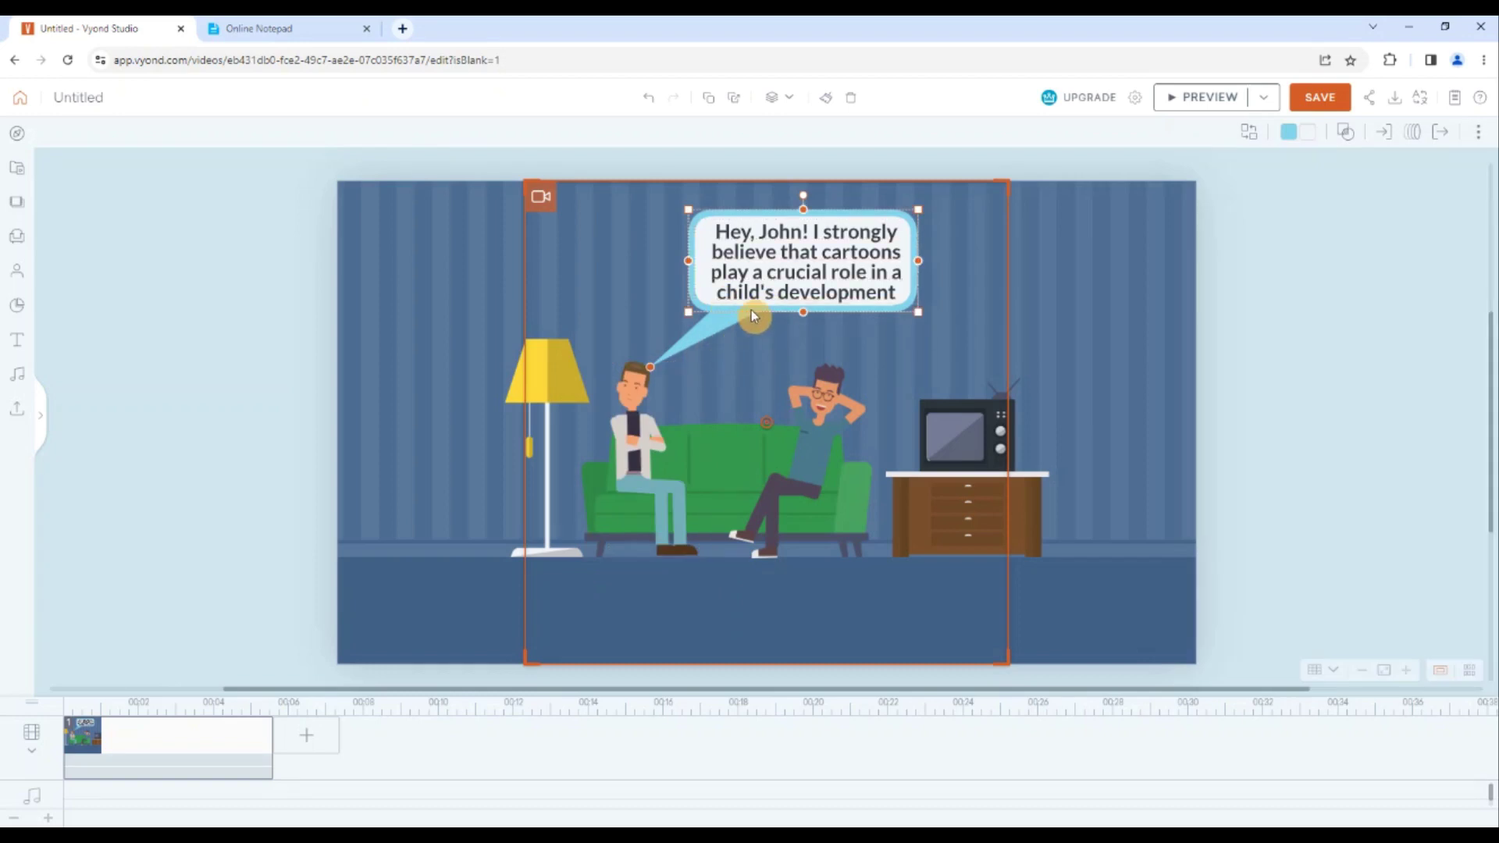
# - Give the bubble an Iris - Circle - Center enter effect with a 1-second delay
pyautogui.click(1387, 140)
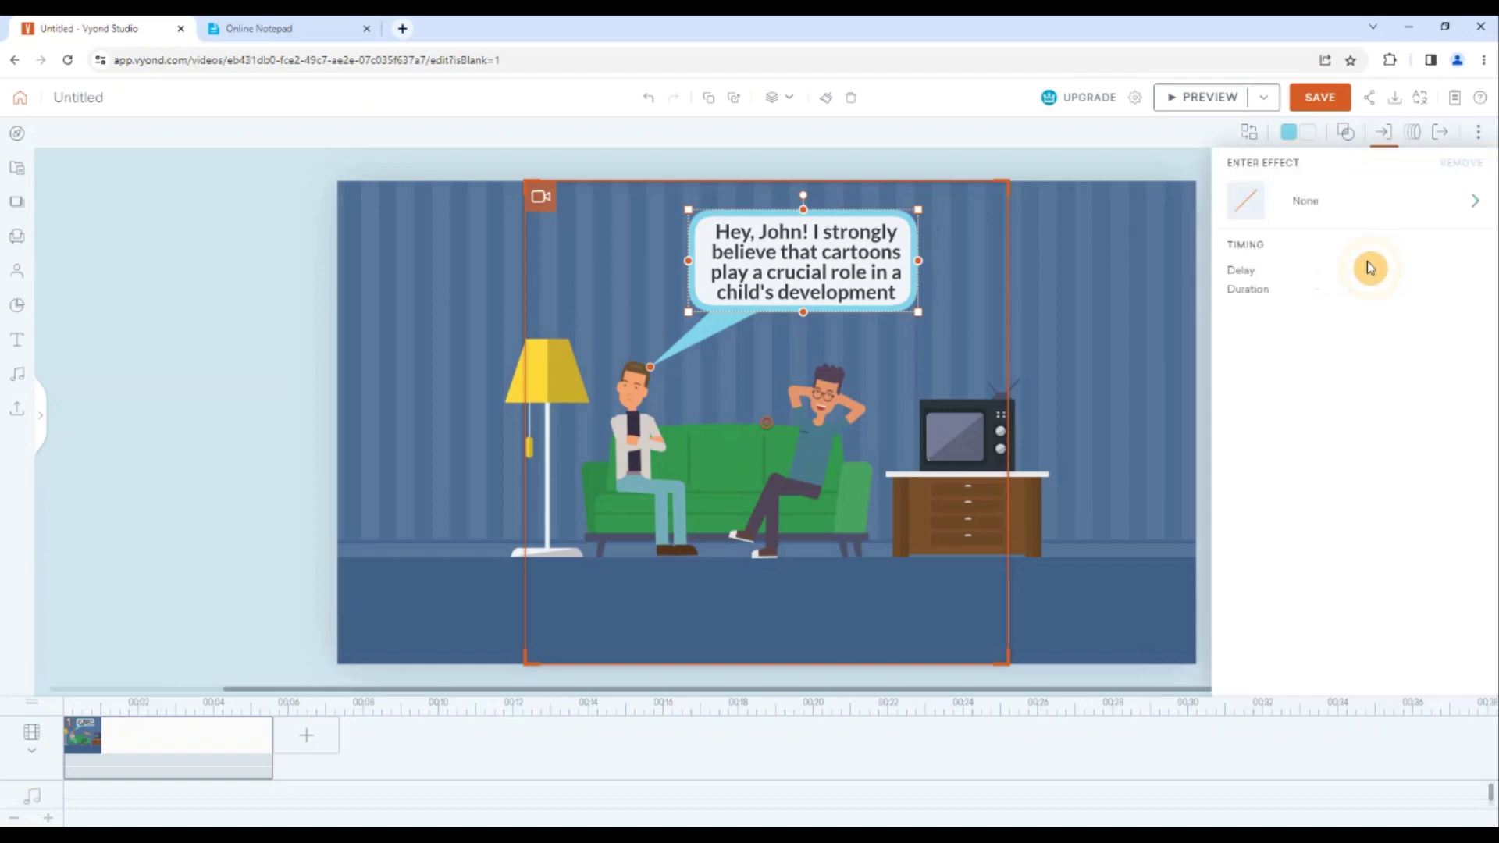
pyautogui.click(1379, 198)
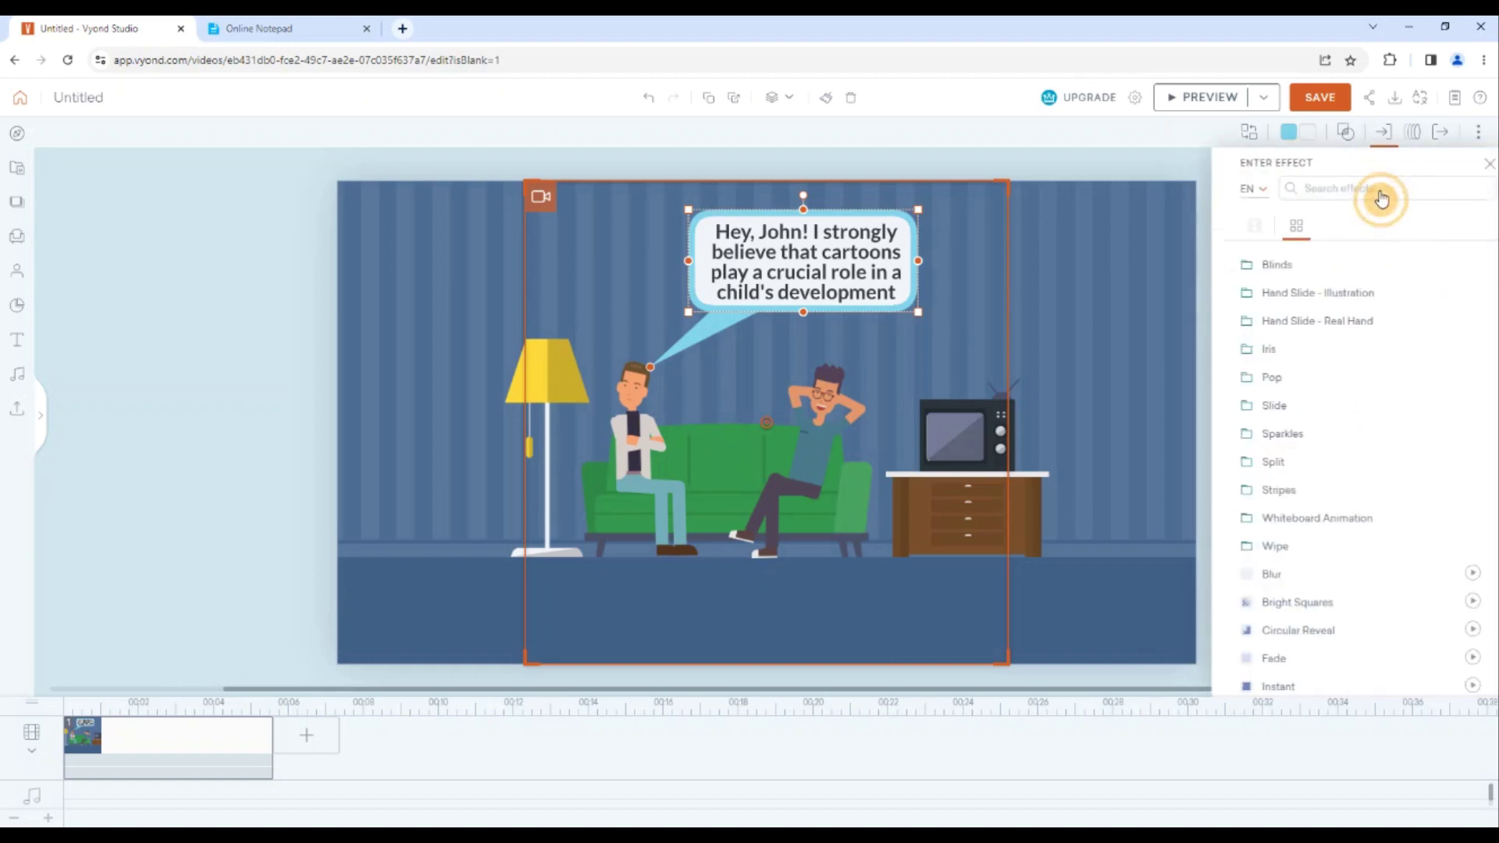
pyautogui.click(1288, 348)
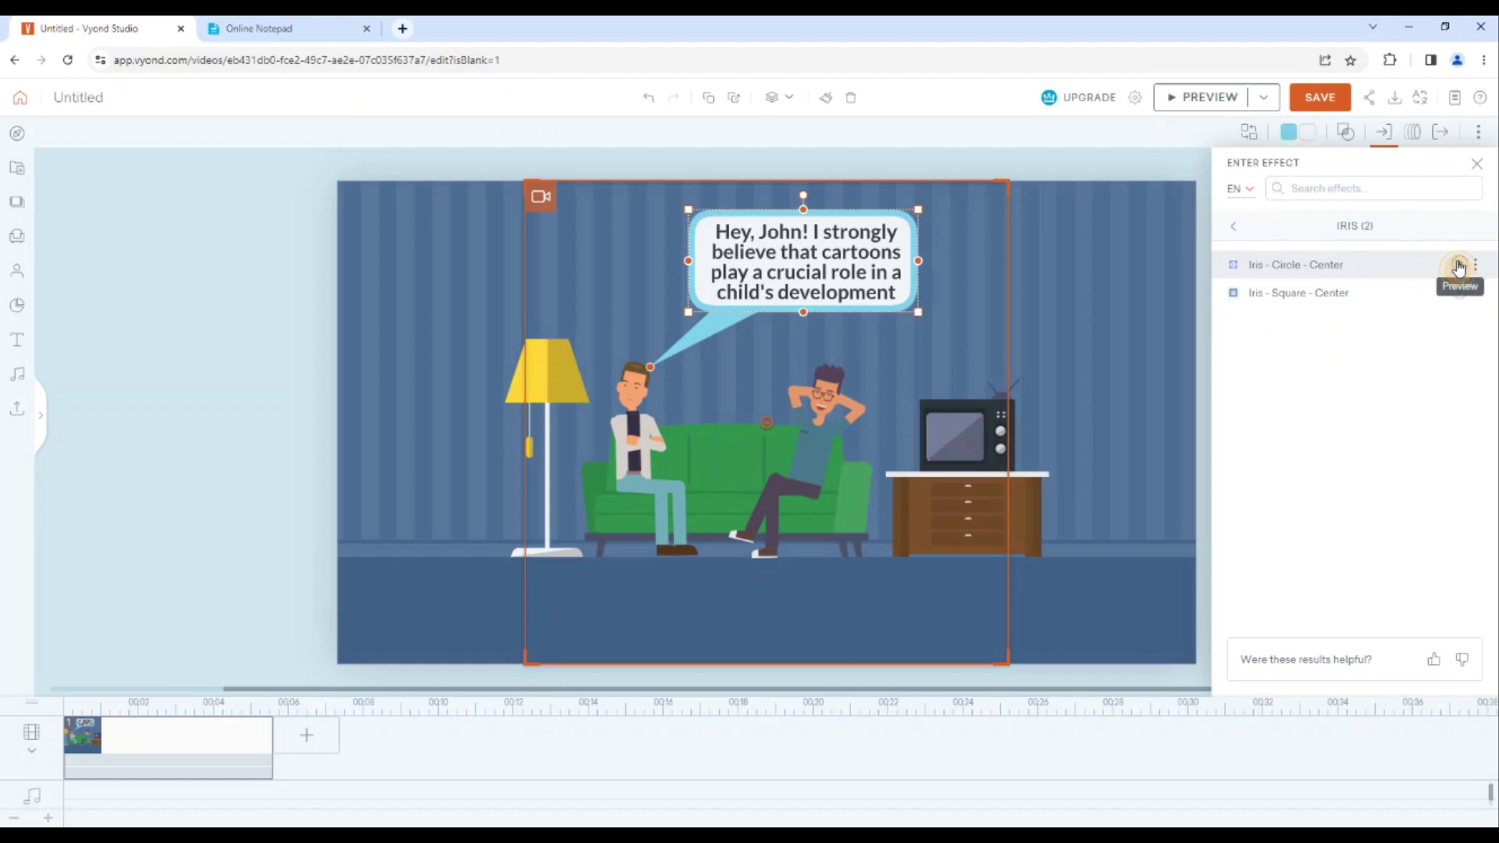
pyautogui.click(1459, 267)
pyautogui.click(1452, 375)
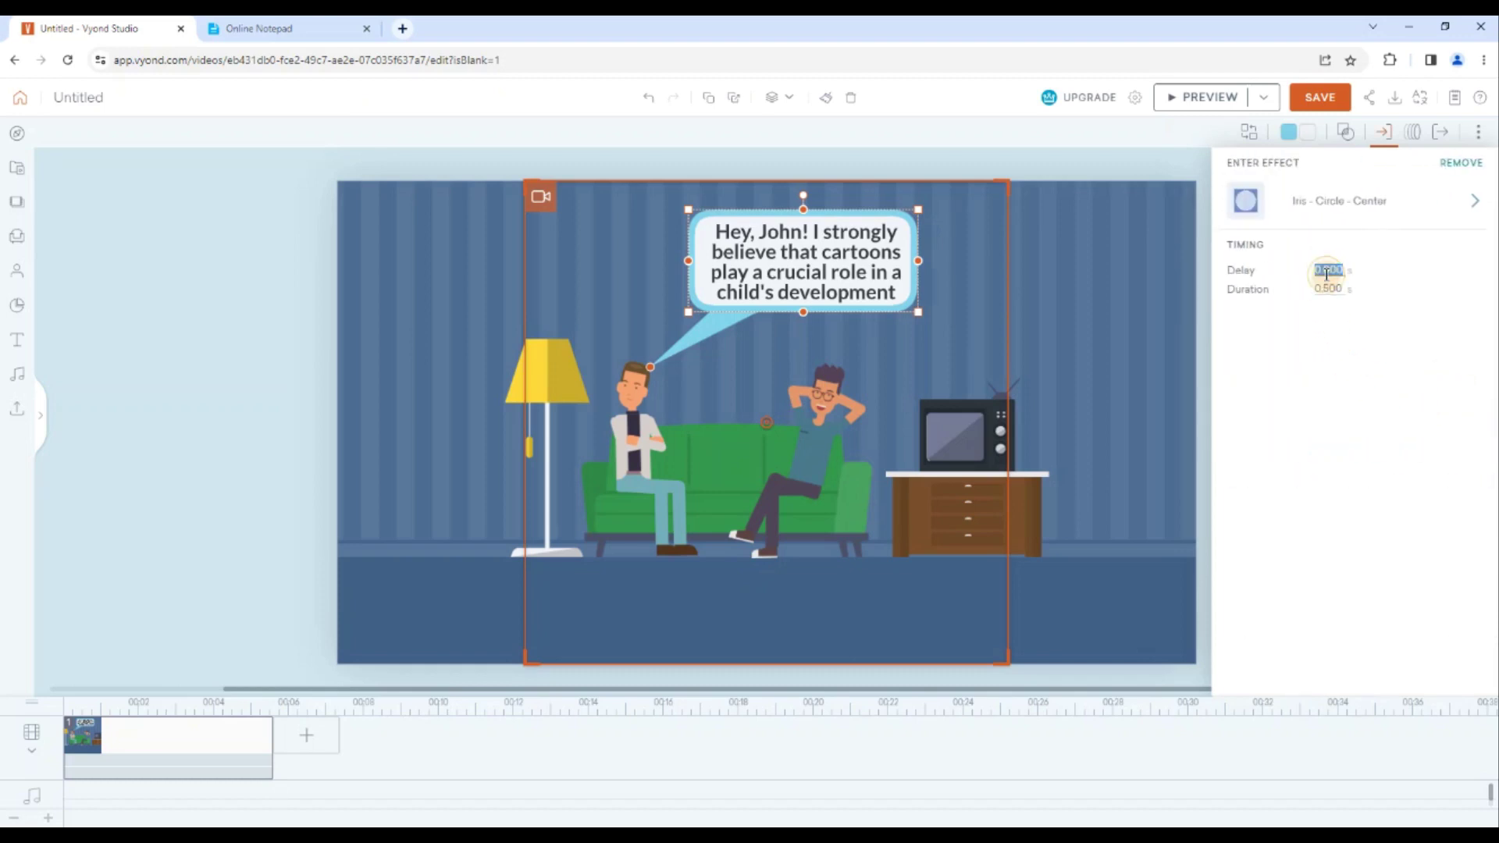
pyautogui.click(1326, 274)
pyautogui.write('1')
pyautogui.click(1326, 287)
# - Trim scene 1 to about 4.1 s and give the bubble an Iris - Square - Center exit effect
pyautogui.click(1153, 324)
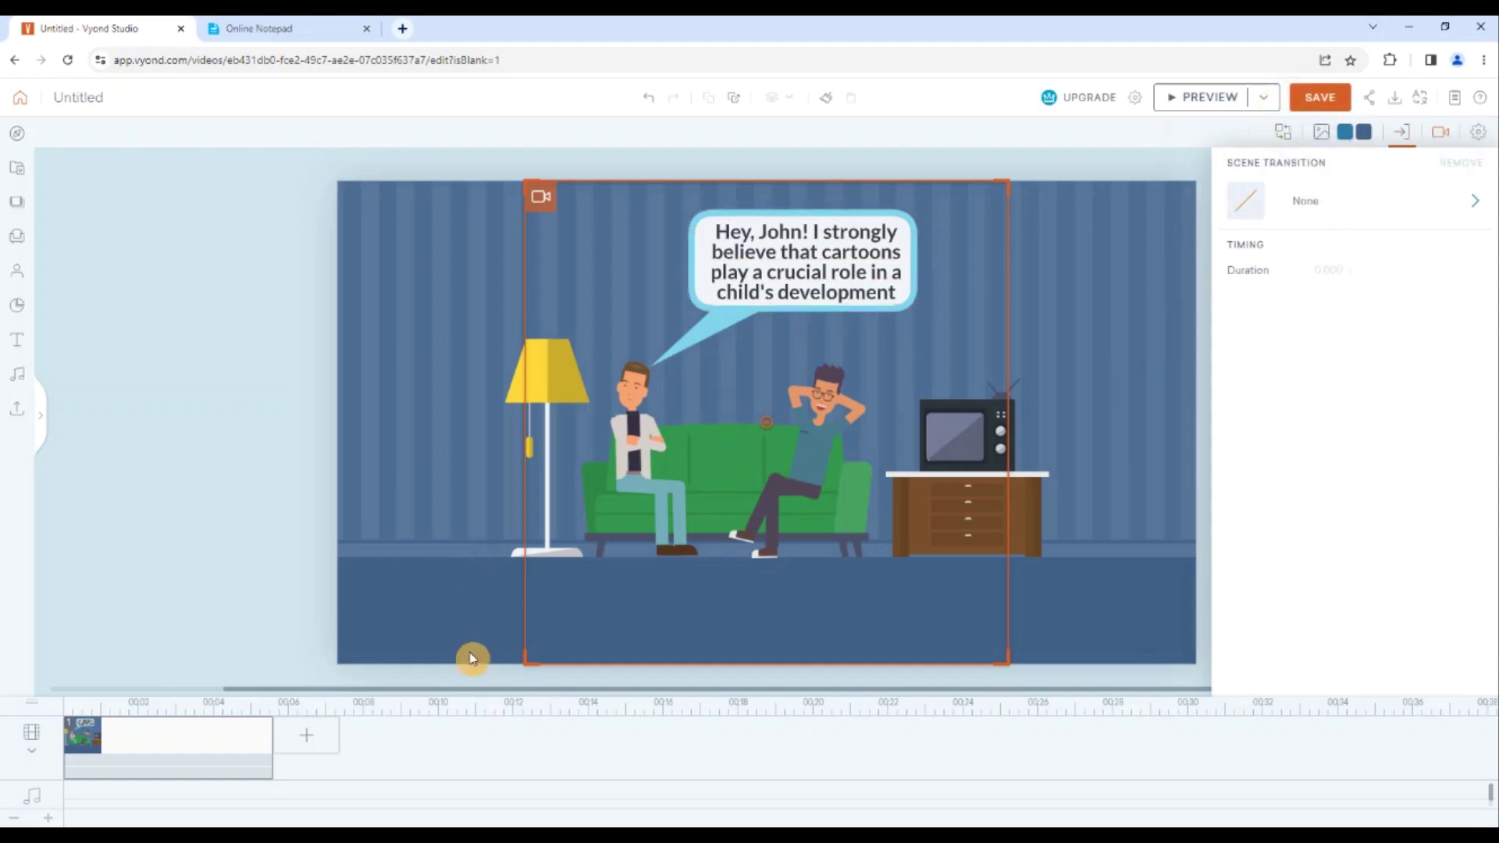
pyautogui.moveTo(268, 753); pyautogui.dragTo(210, 748)
pyautogui.click(710, 316)
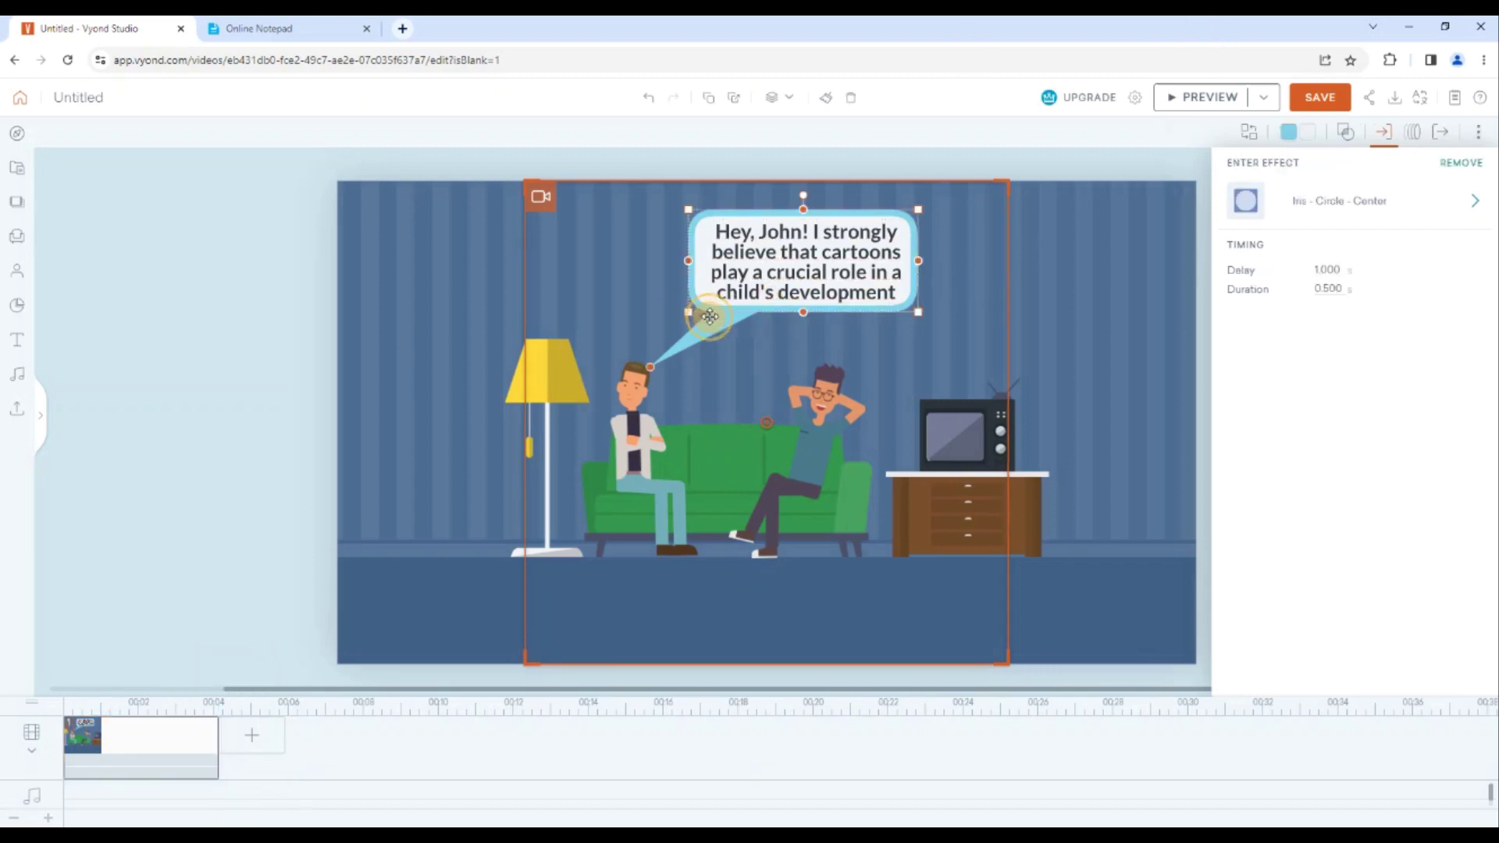
pyautogui.click(1440, 134)
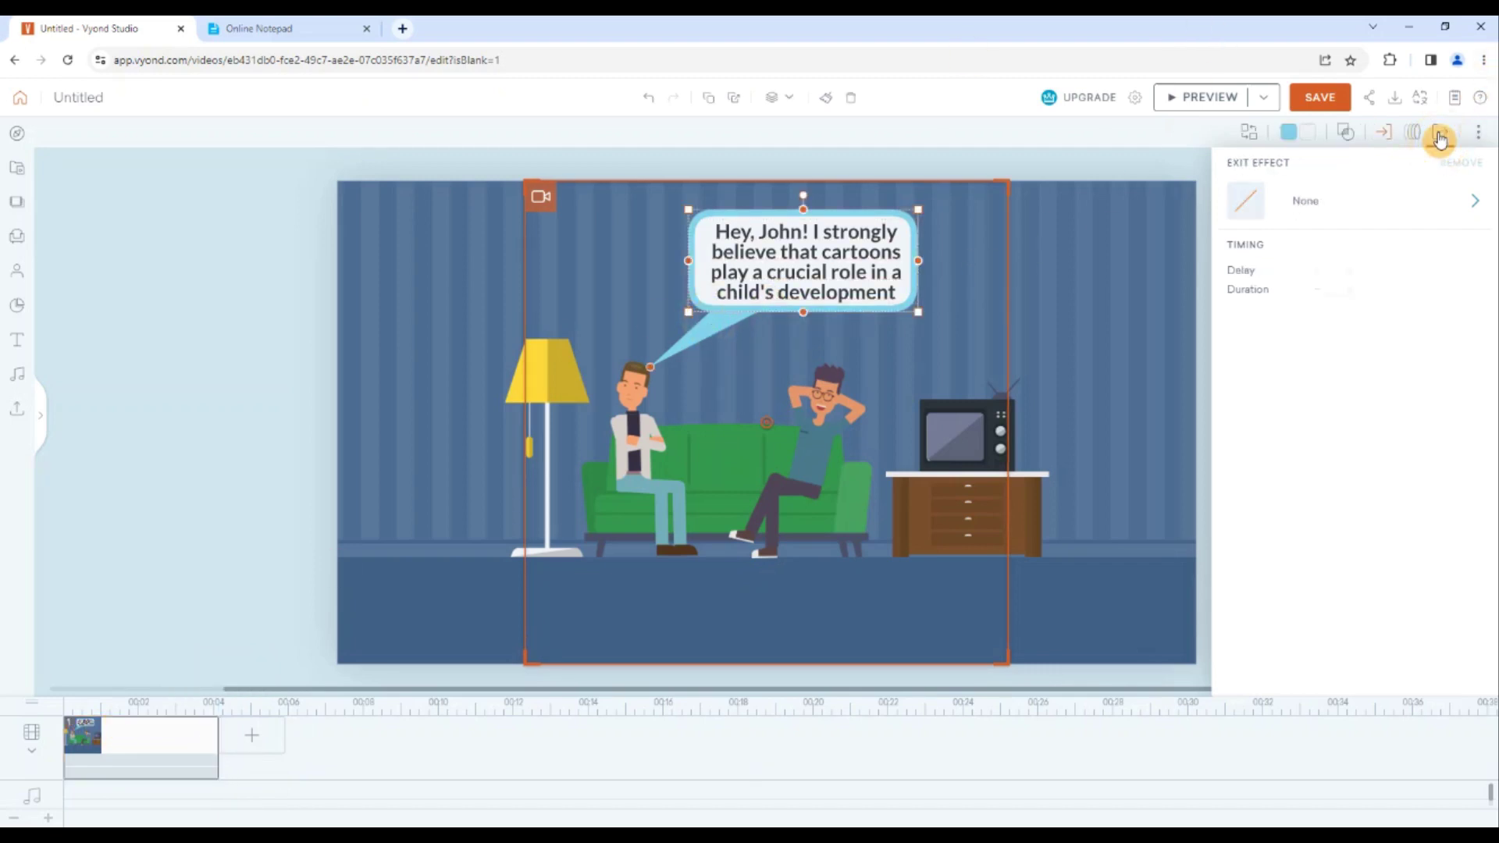
pyautogui.click(1397, 213)
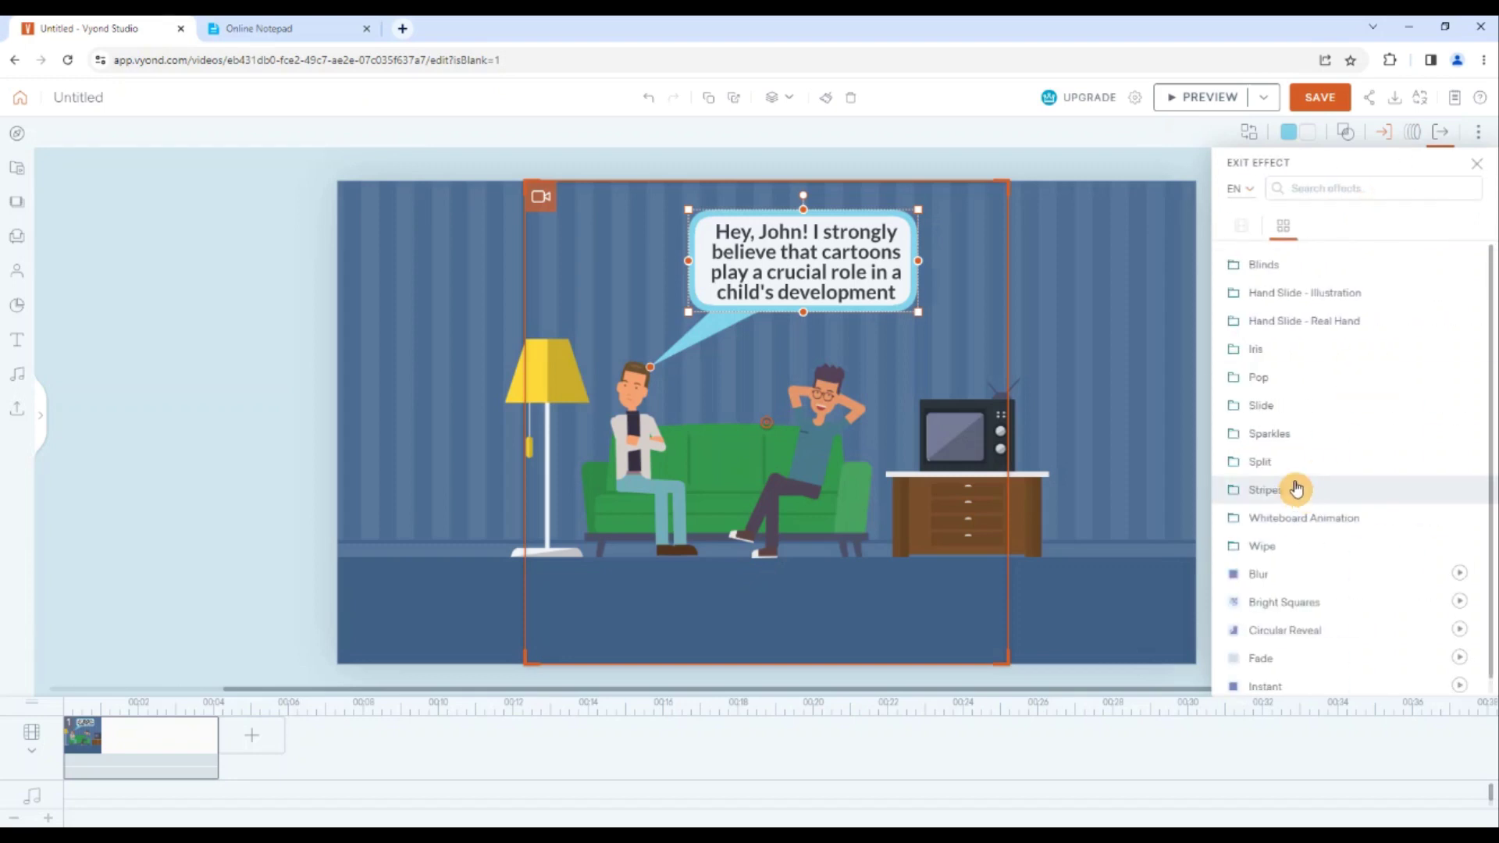
pyautogui.click(1300, 351)
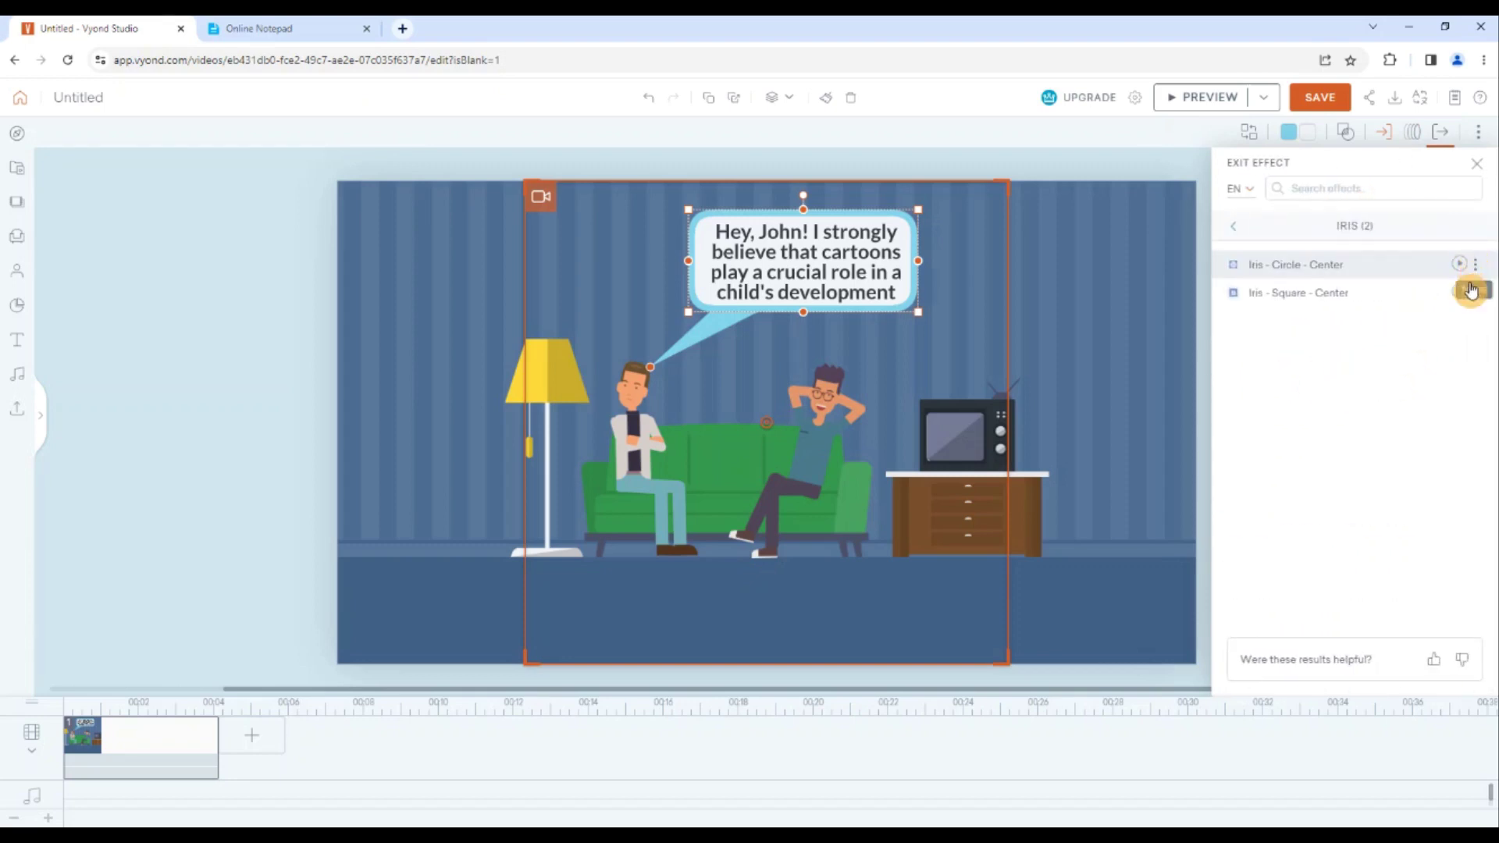
pyautogui.click(1462, 299)
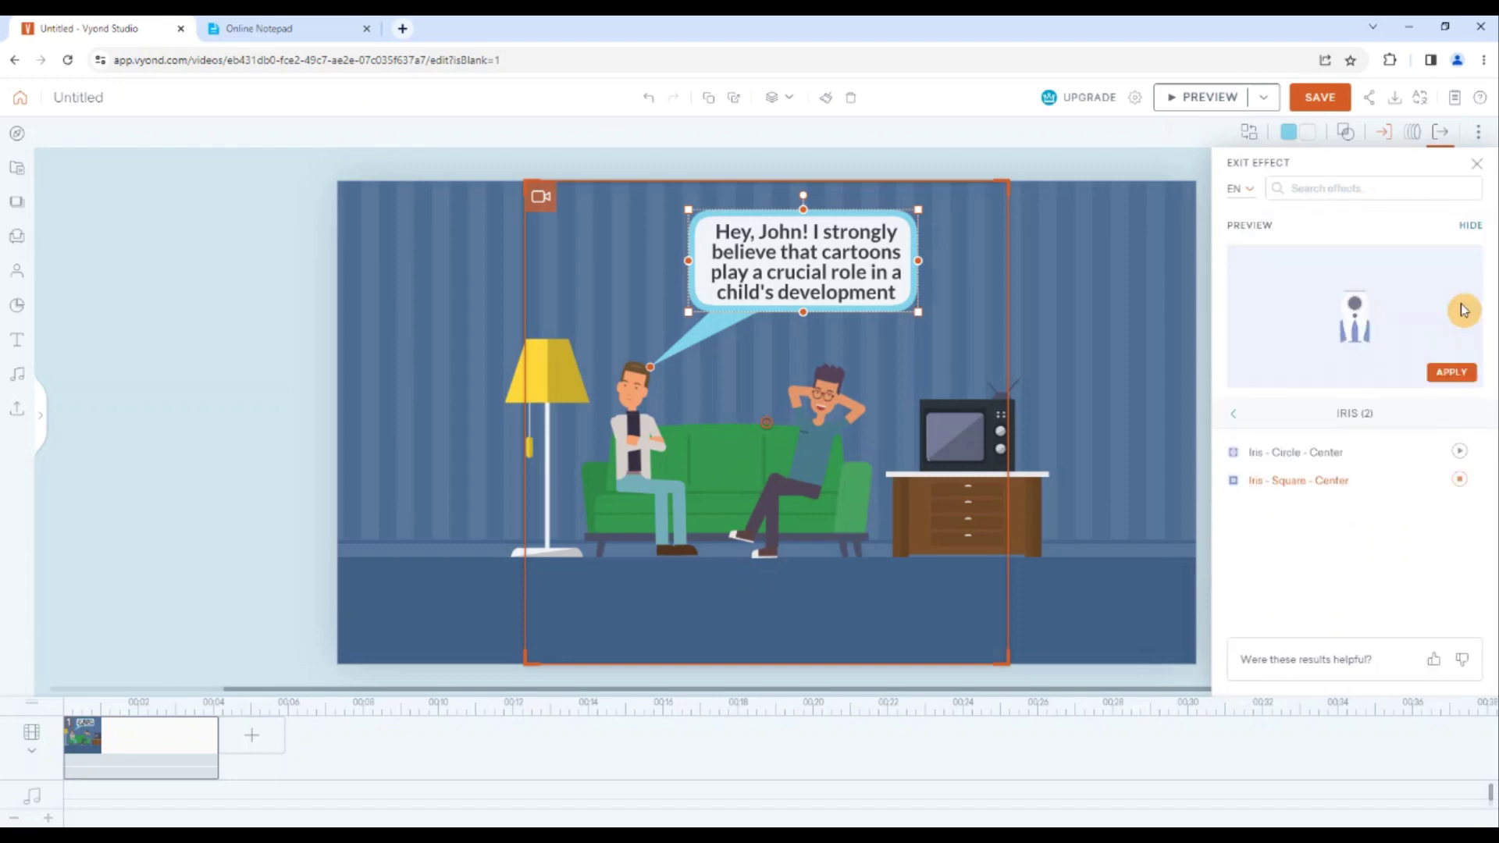
pyautogui.click(1447, 374)
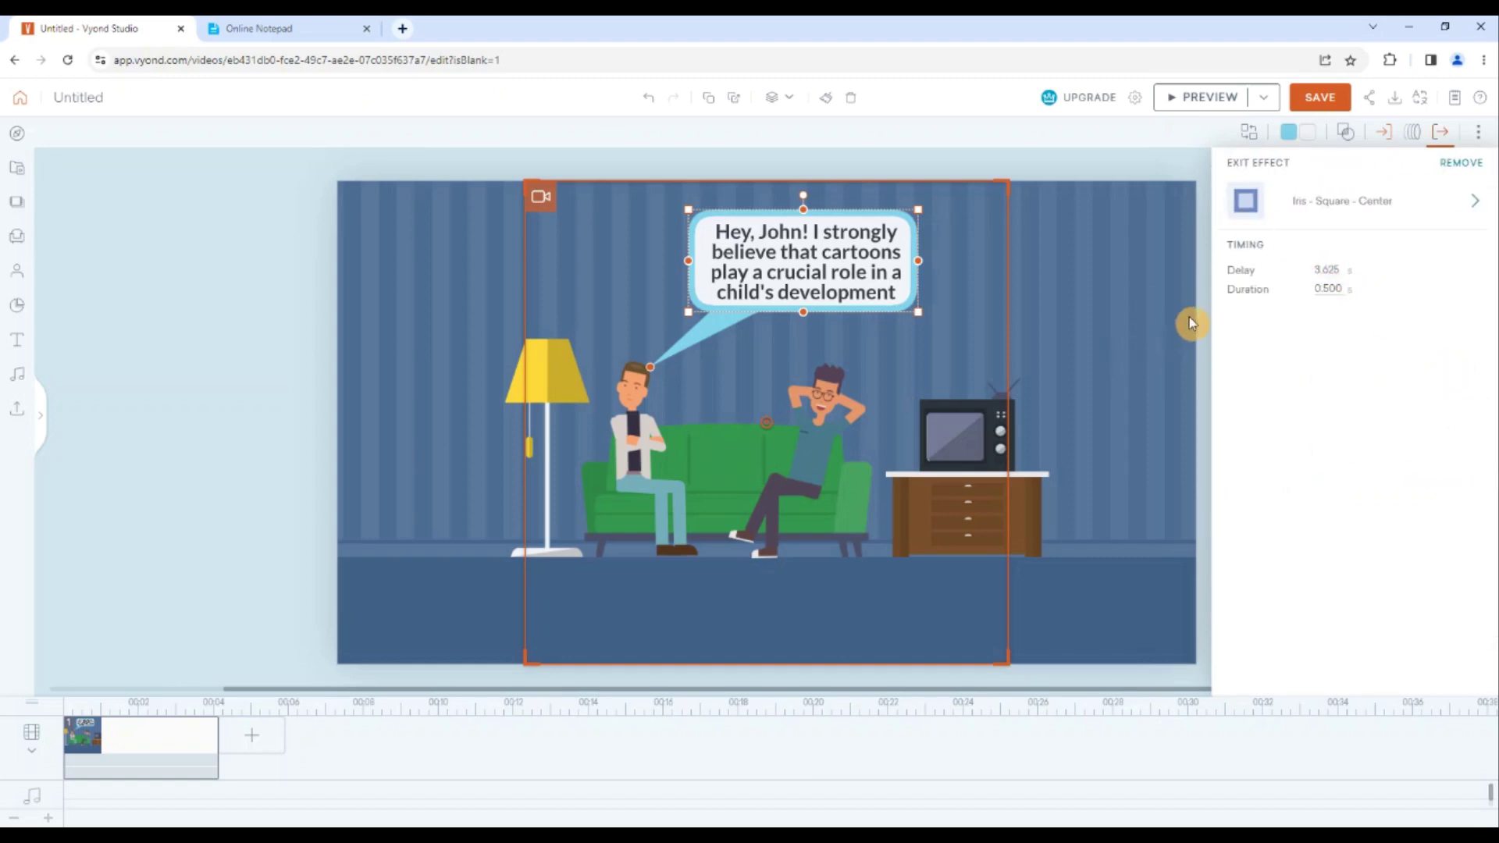
pyautogui.click(1163, 349)
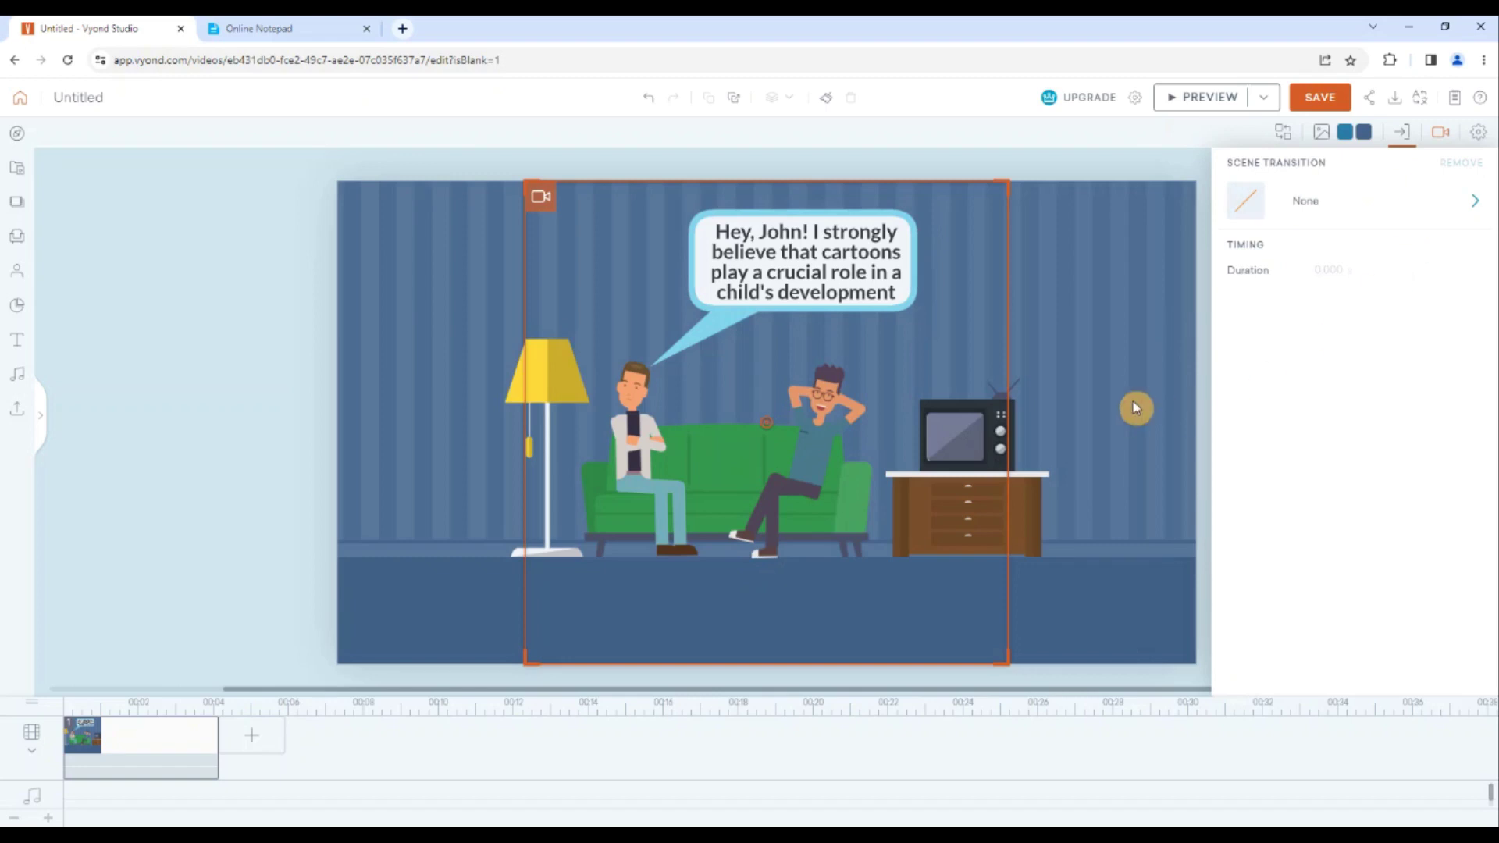
pyautogui.click(1169, 110)
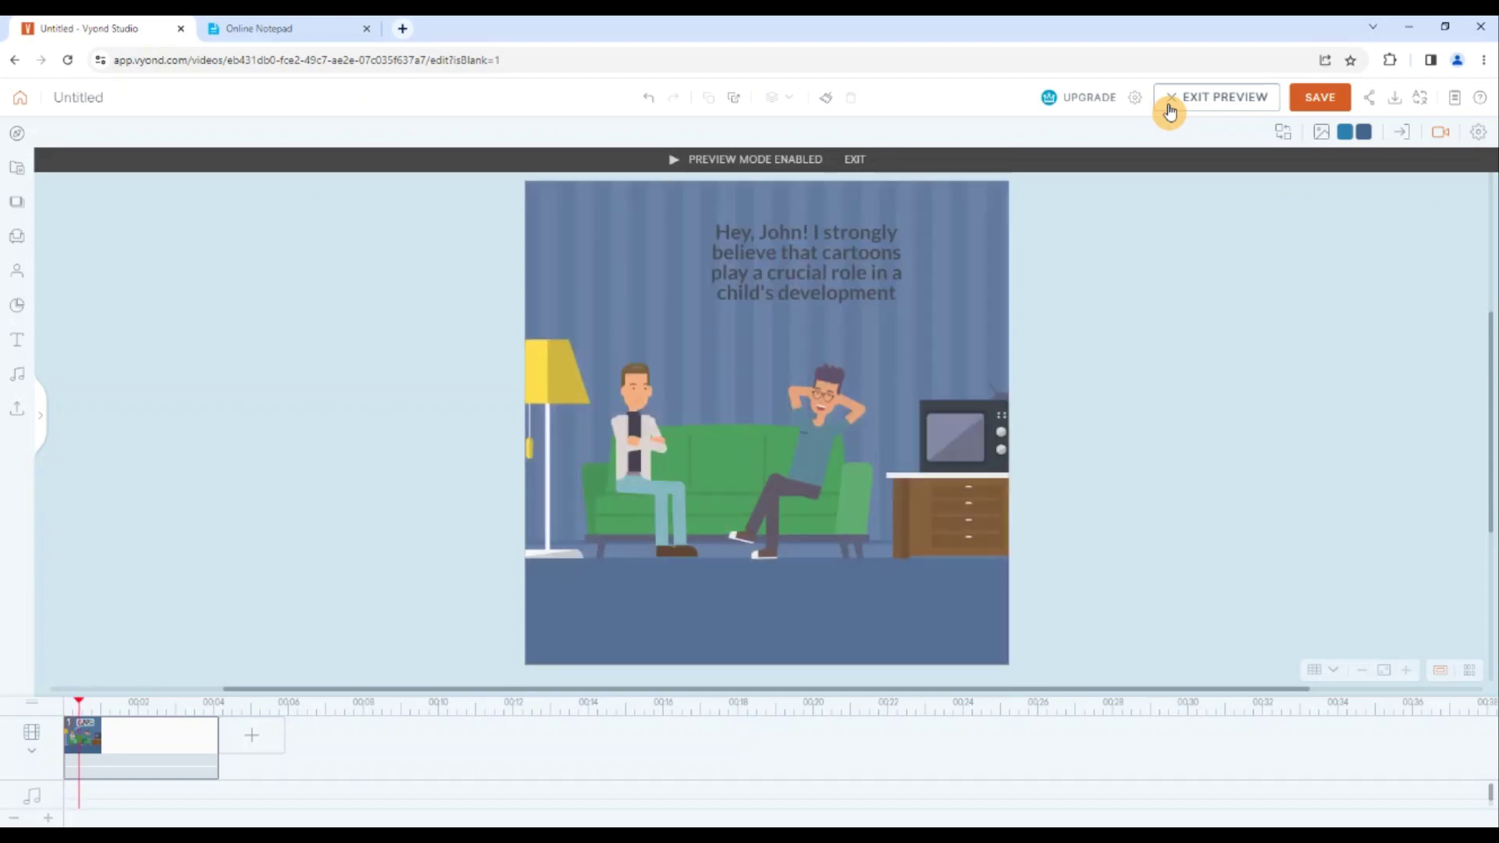
pyautogui.click(1169, 110)
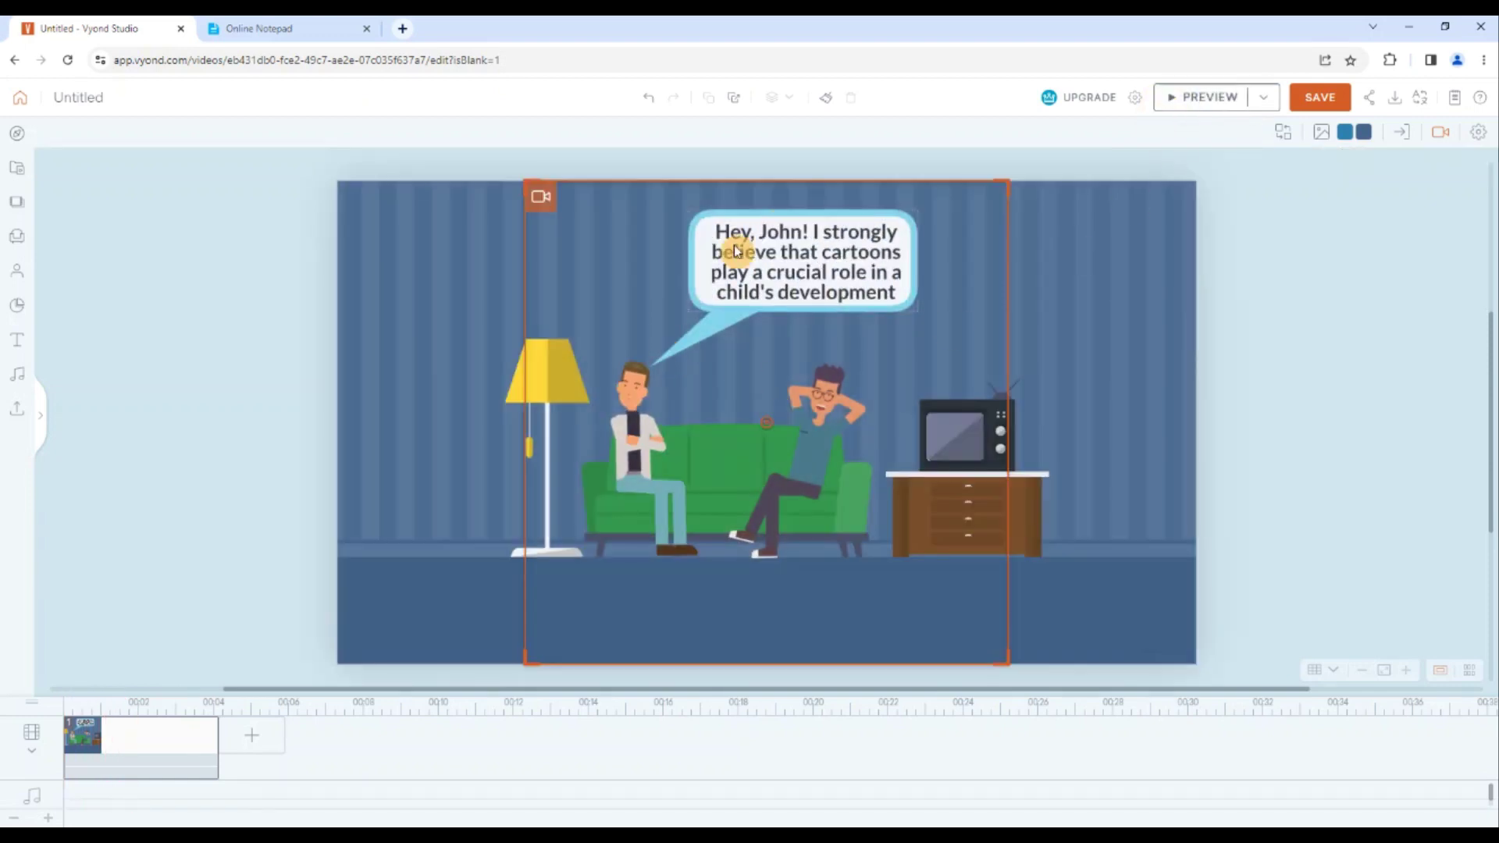
pyautogui.click(766, 267)
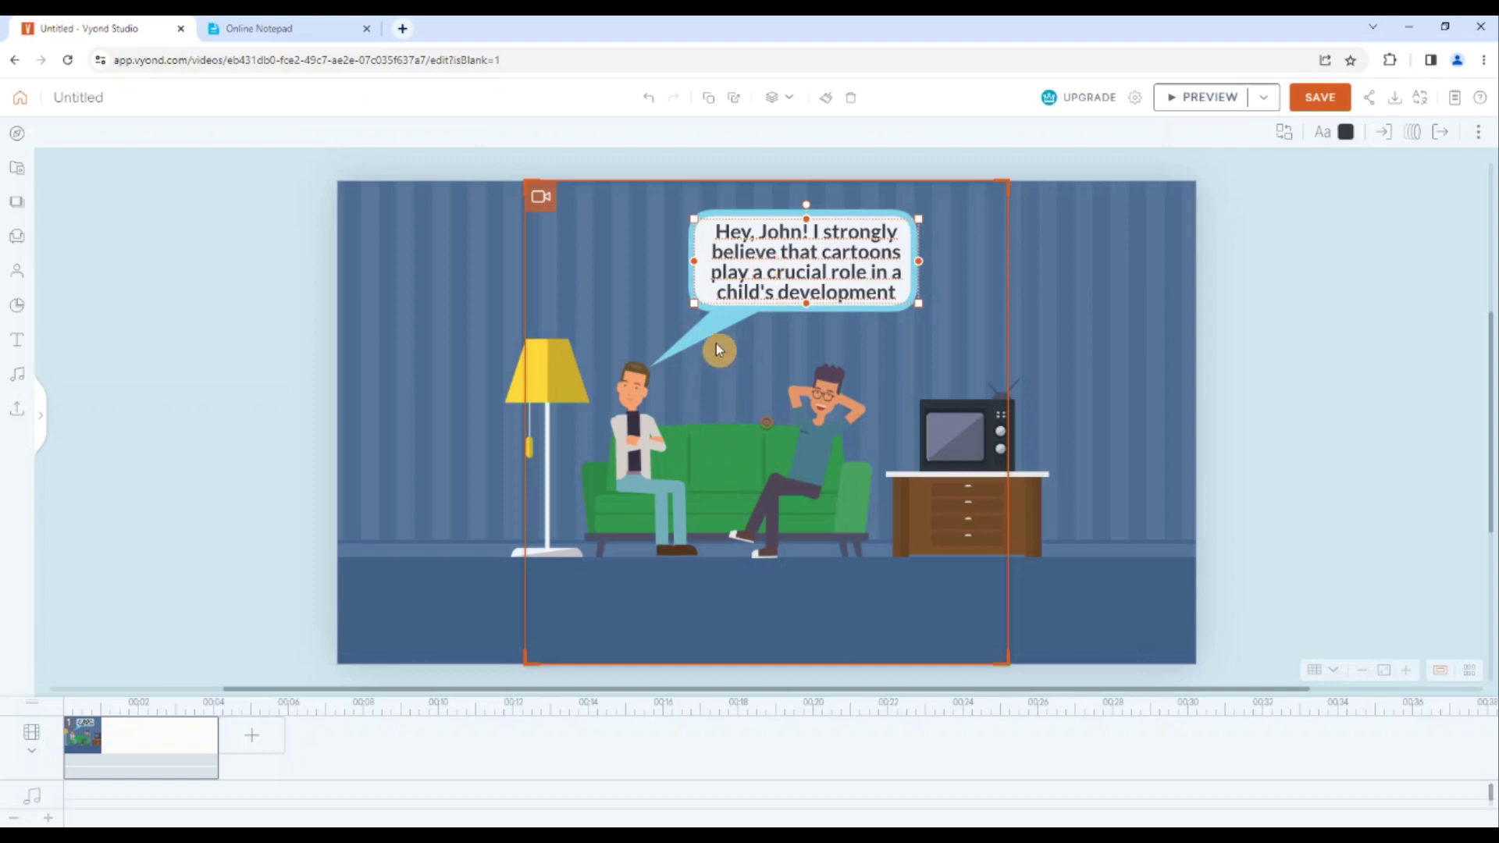
# - Give Mark's quote text the Typing enter effect with a 0.708 s delay
pyautogui.click(1385, 135)
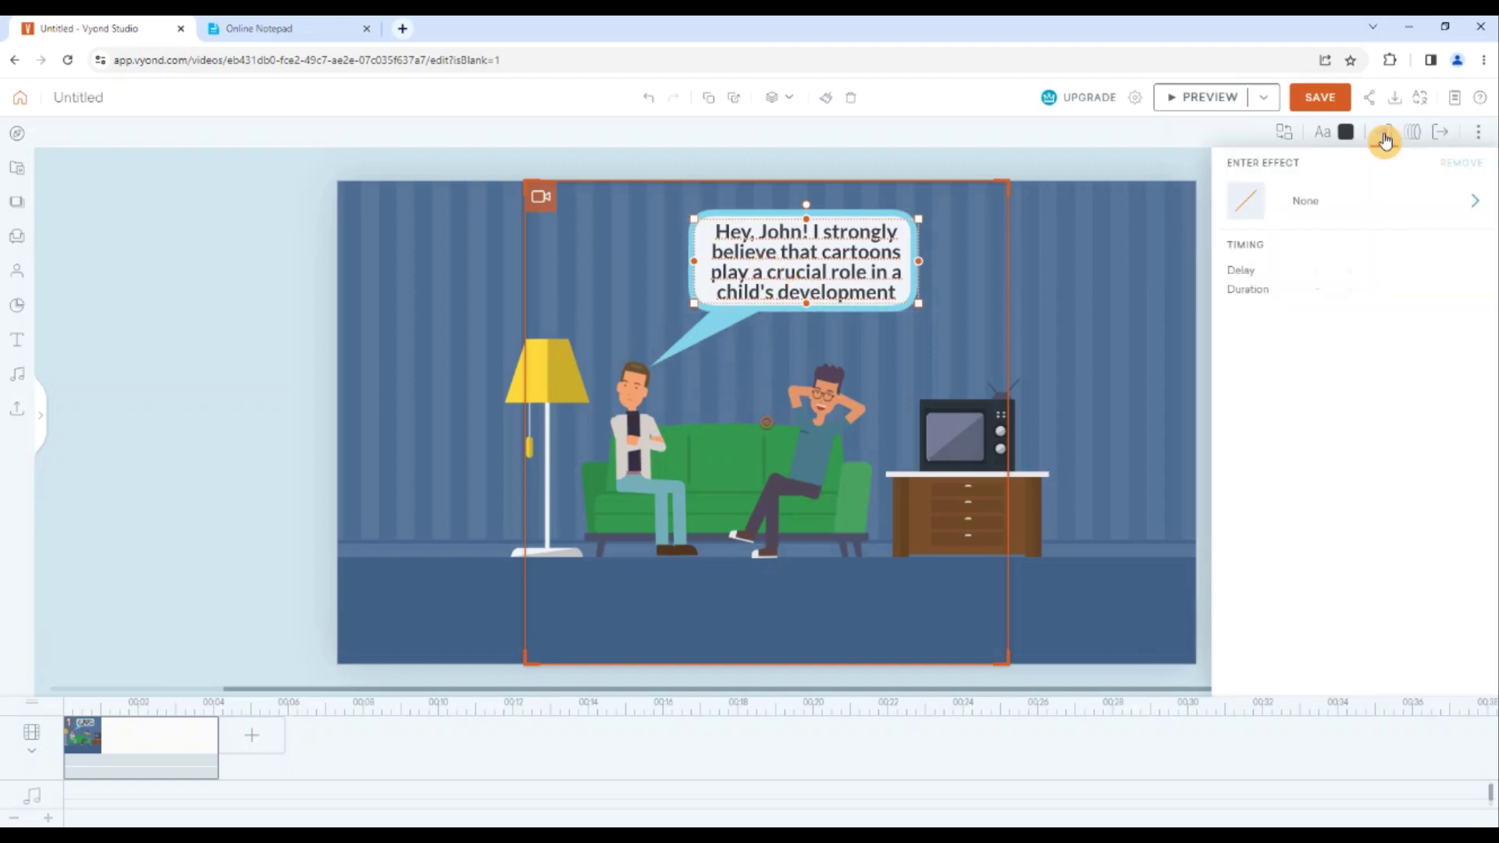
pyautogui.click(1445, 202)
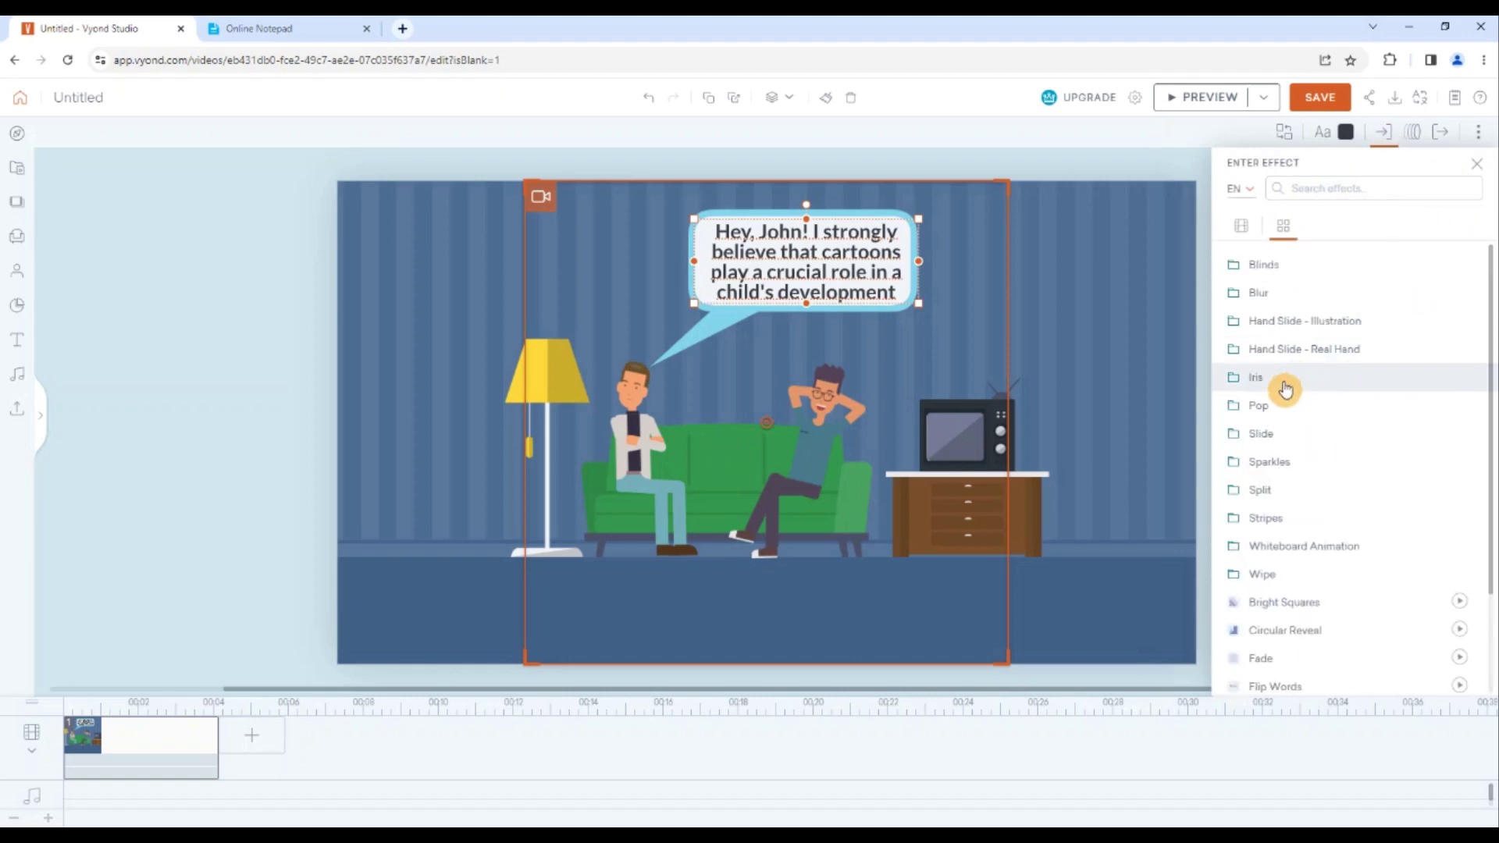
pyautogui.click(1306, 190)
pyautogui.write('typing')
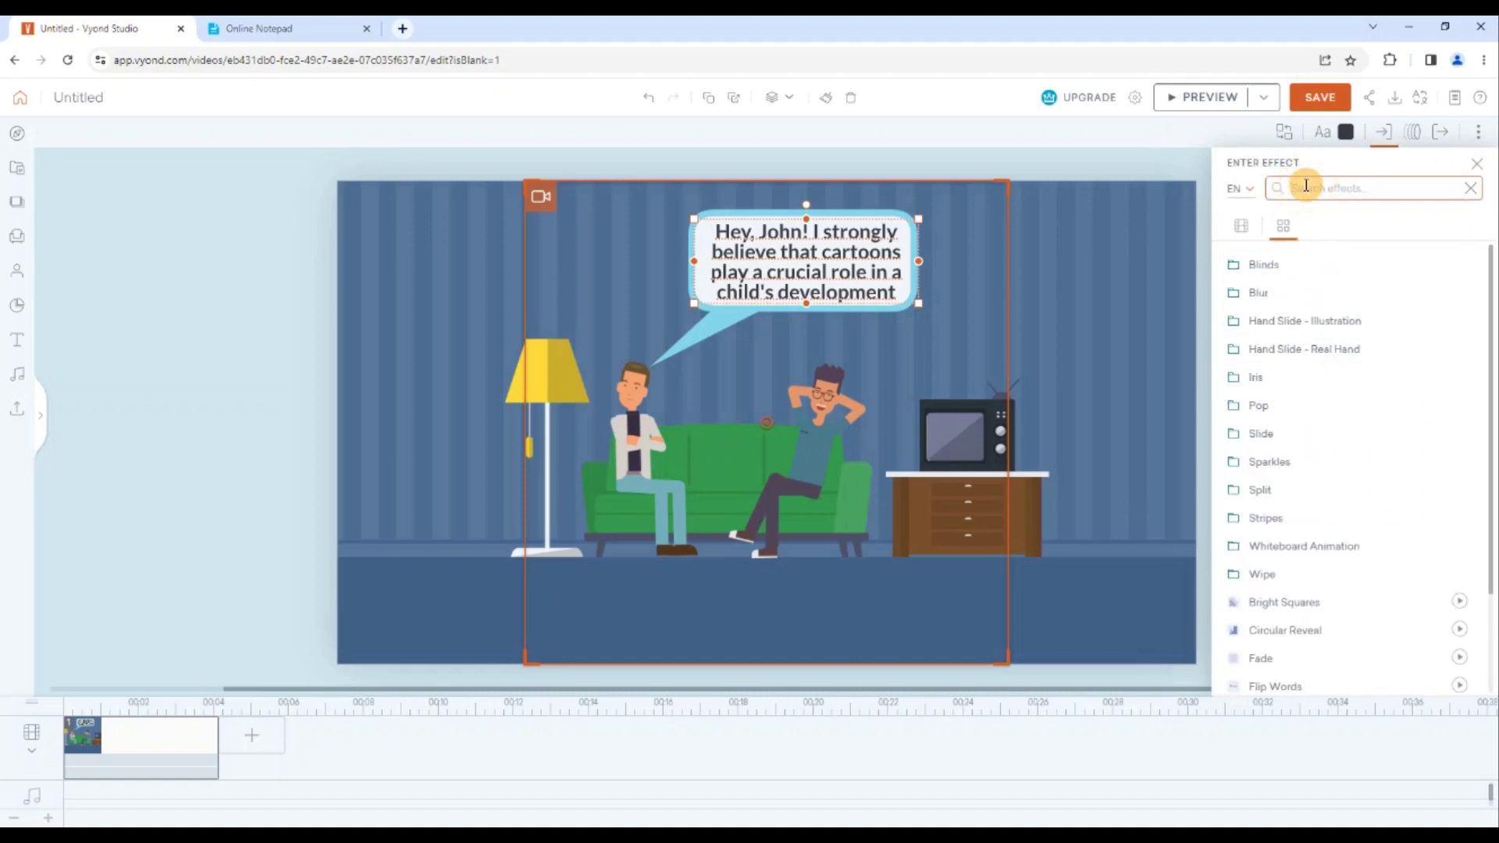
pyautogui.click(1442, 374)
pyautogui.click(1320, 268)
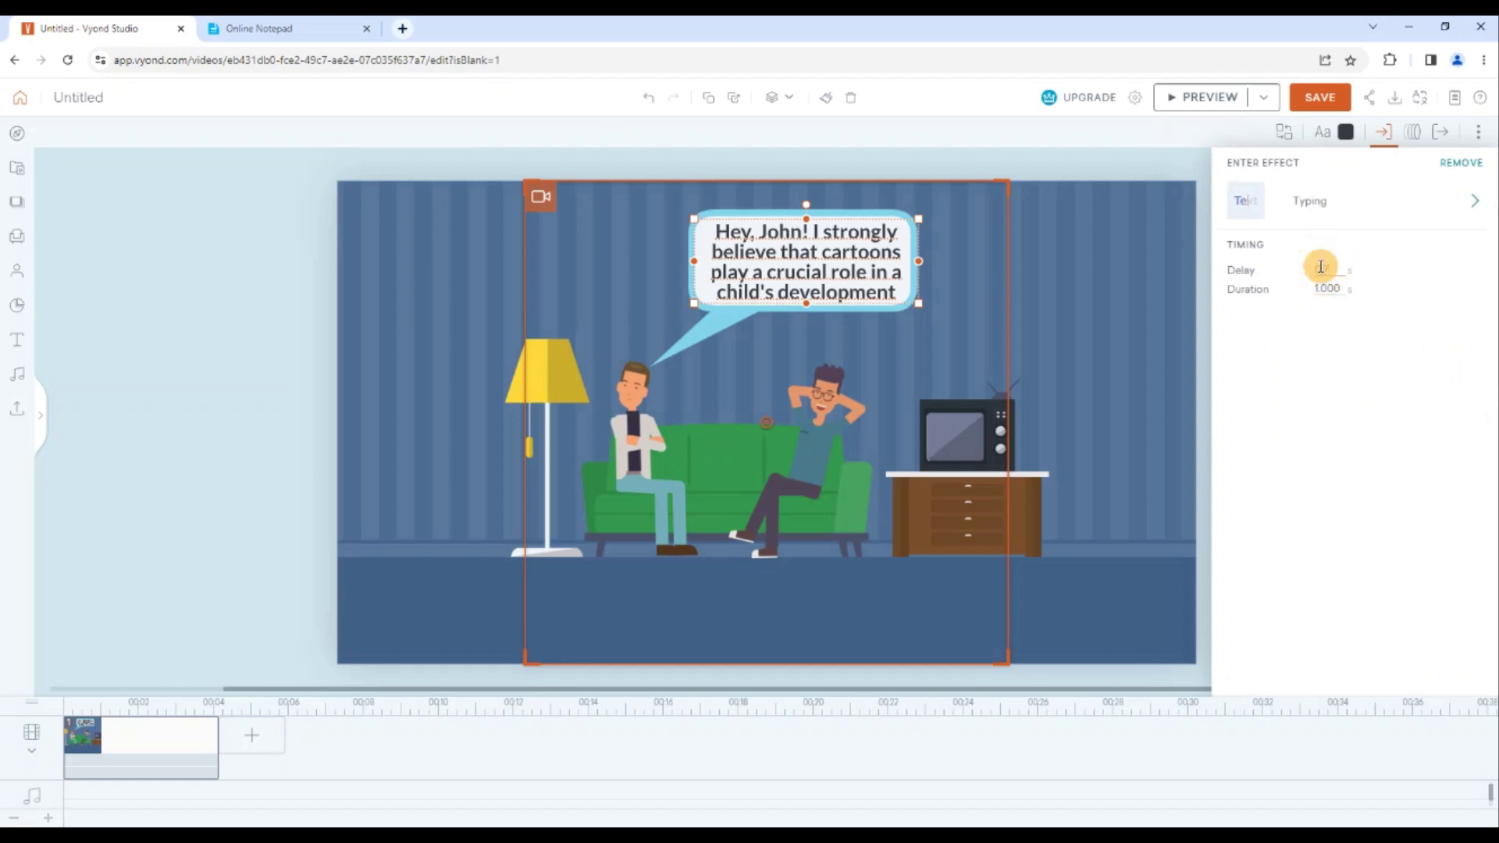
pyautogui.click(1312, 306)
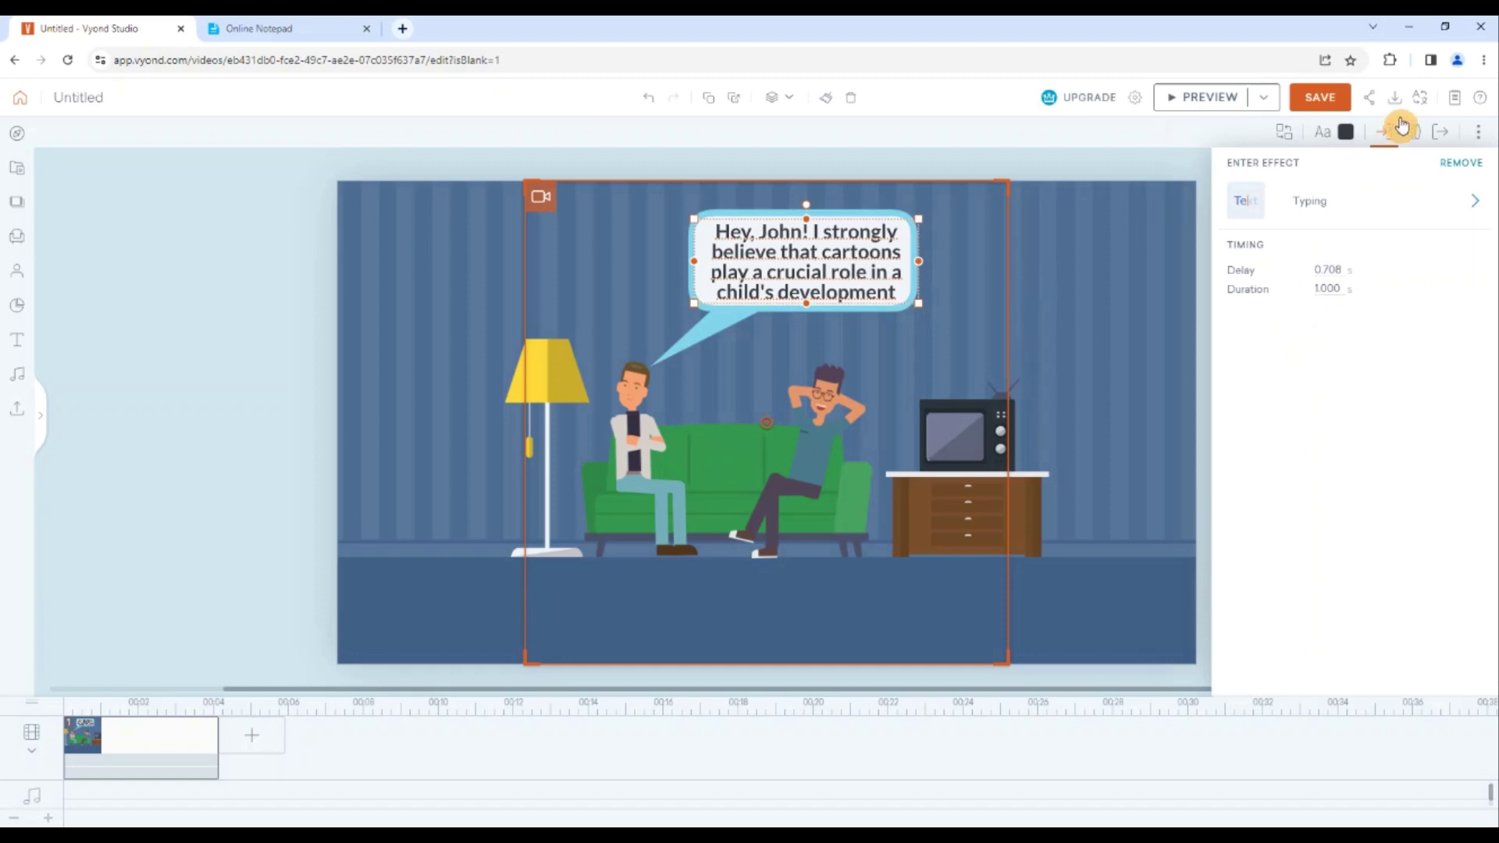
# - Set the quote text's exit effect to Iris - Square - Center
pyautogui.click(1441, 132)
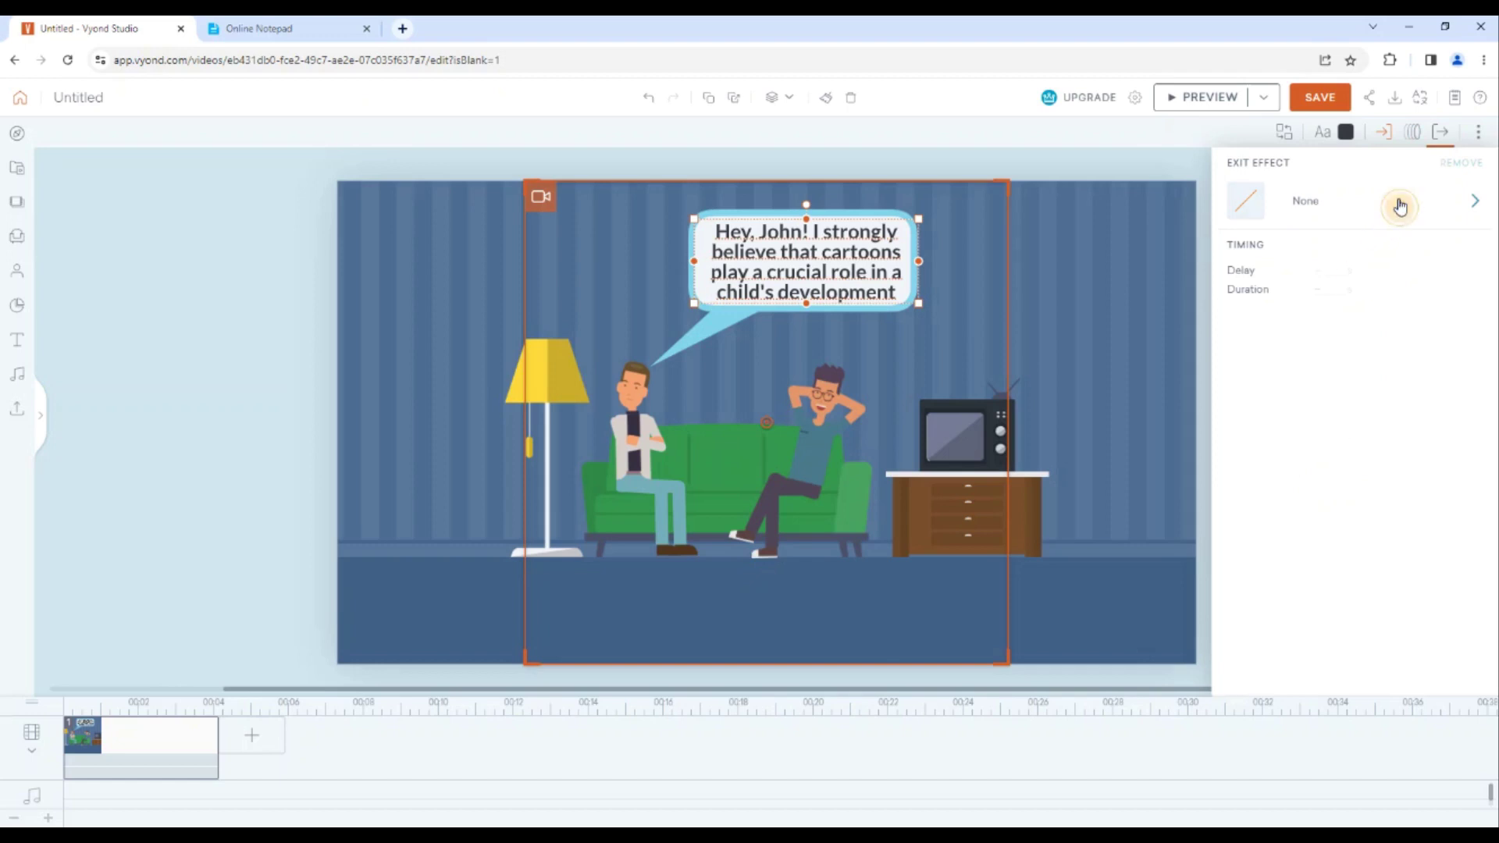
pyautogui.click(1398, 202)
pyautogui.click(1286, 241)
pyautogui.click(1263, 379)
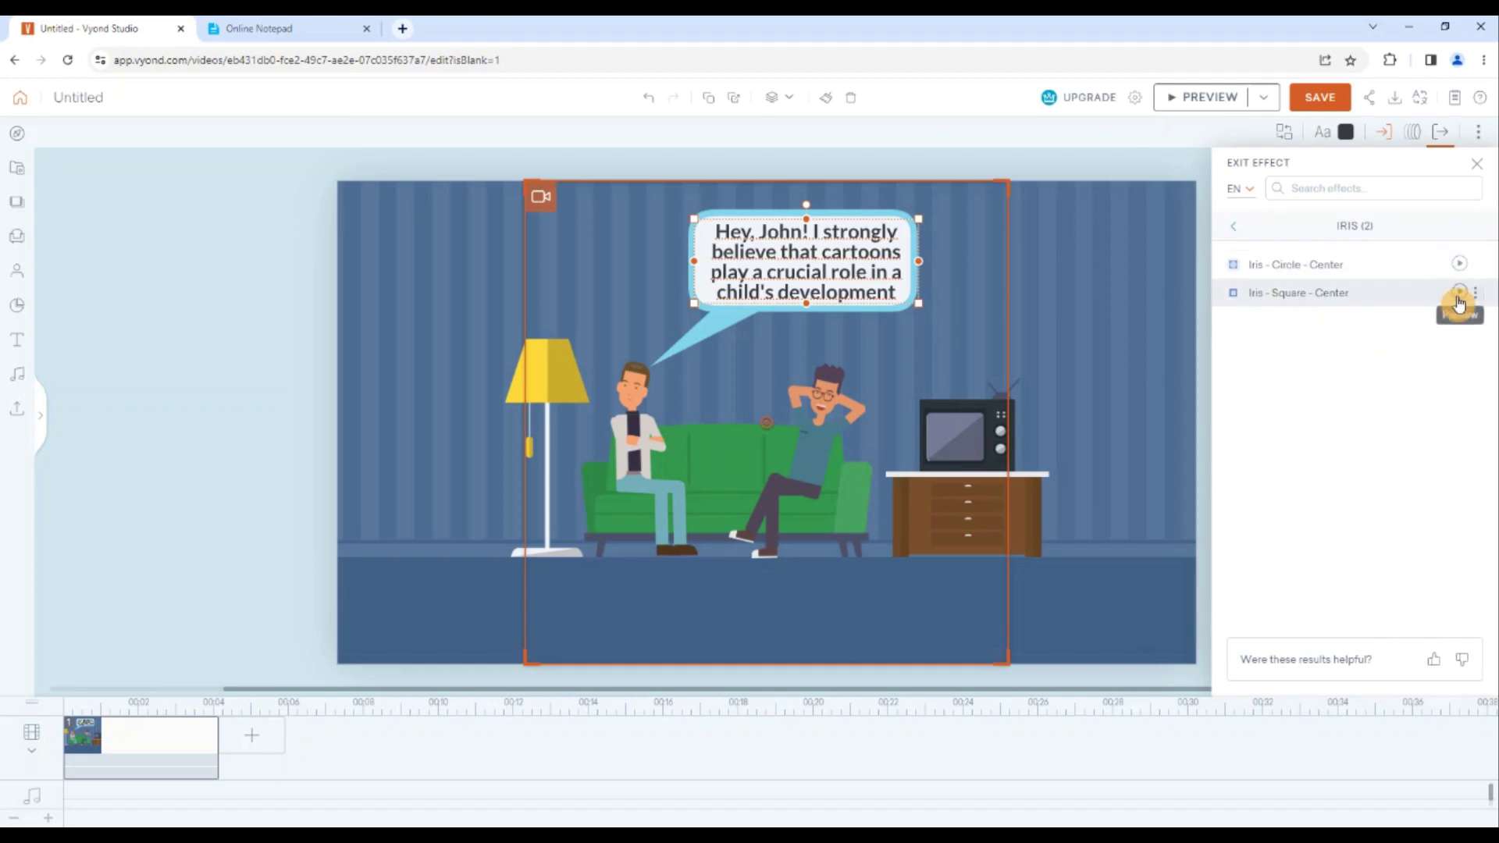
pyautogui.click(1460, 295)
pyautogui.click(1453, 374)
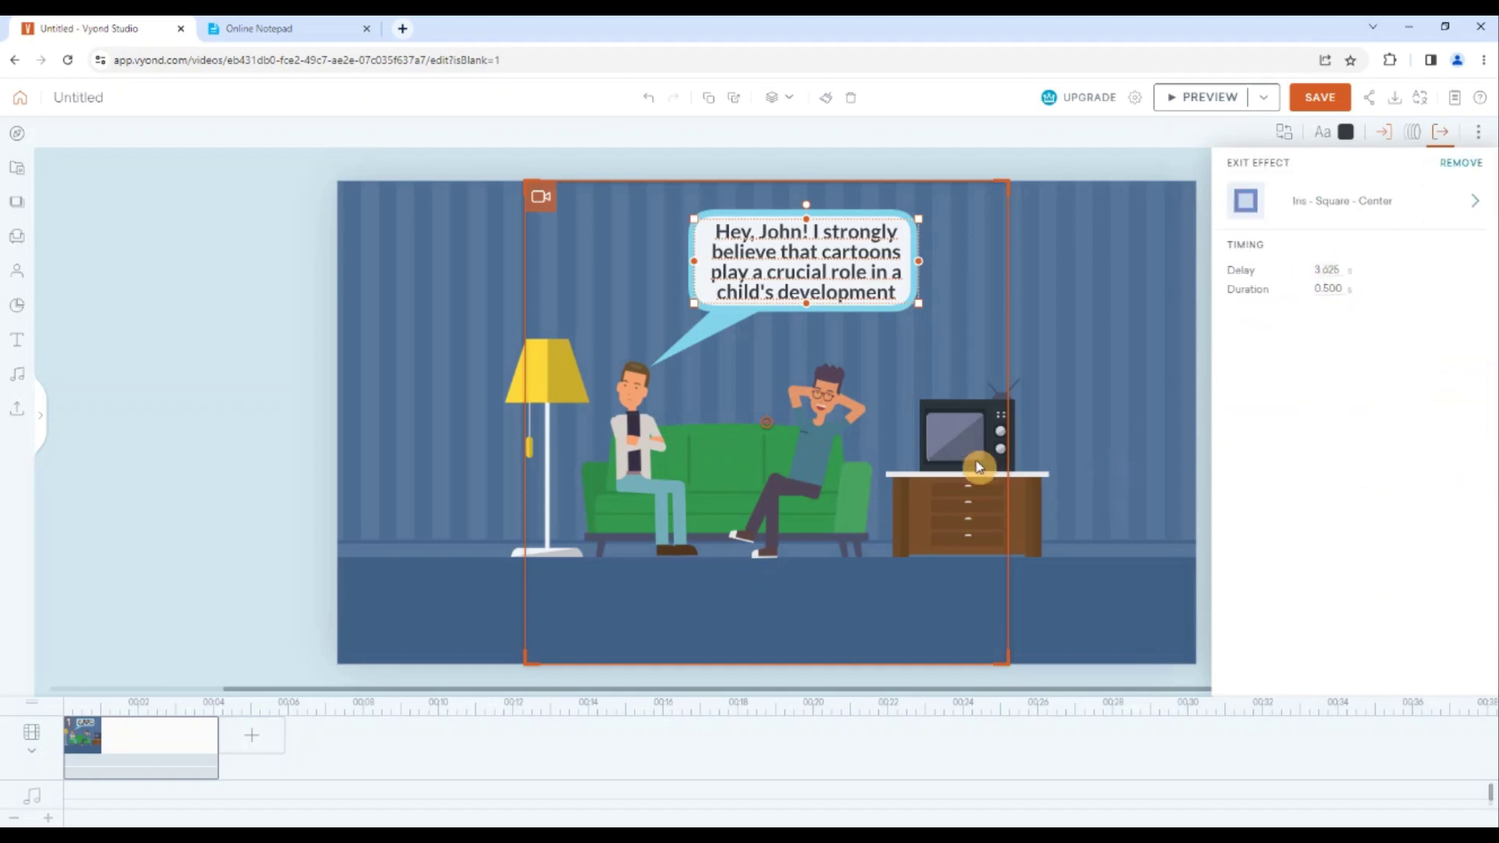
# - Preview scene 1 from the start and pause once Mark's quote is fully typed in the bubble
pyautogui.click(1112, 315)
pyautogui.click(1165, 106)
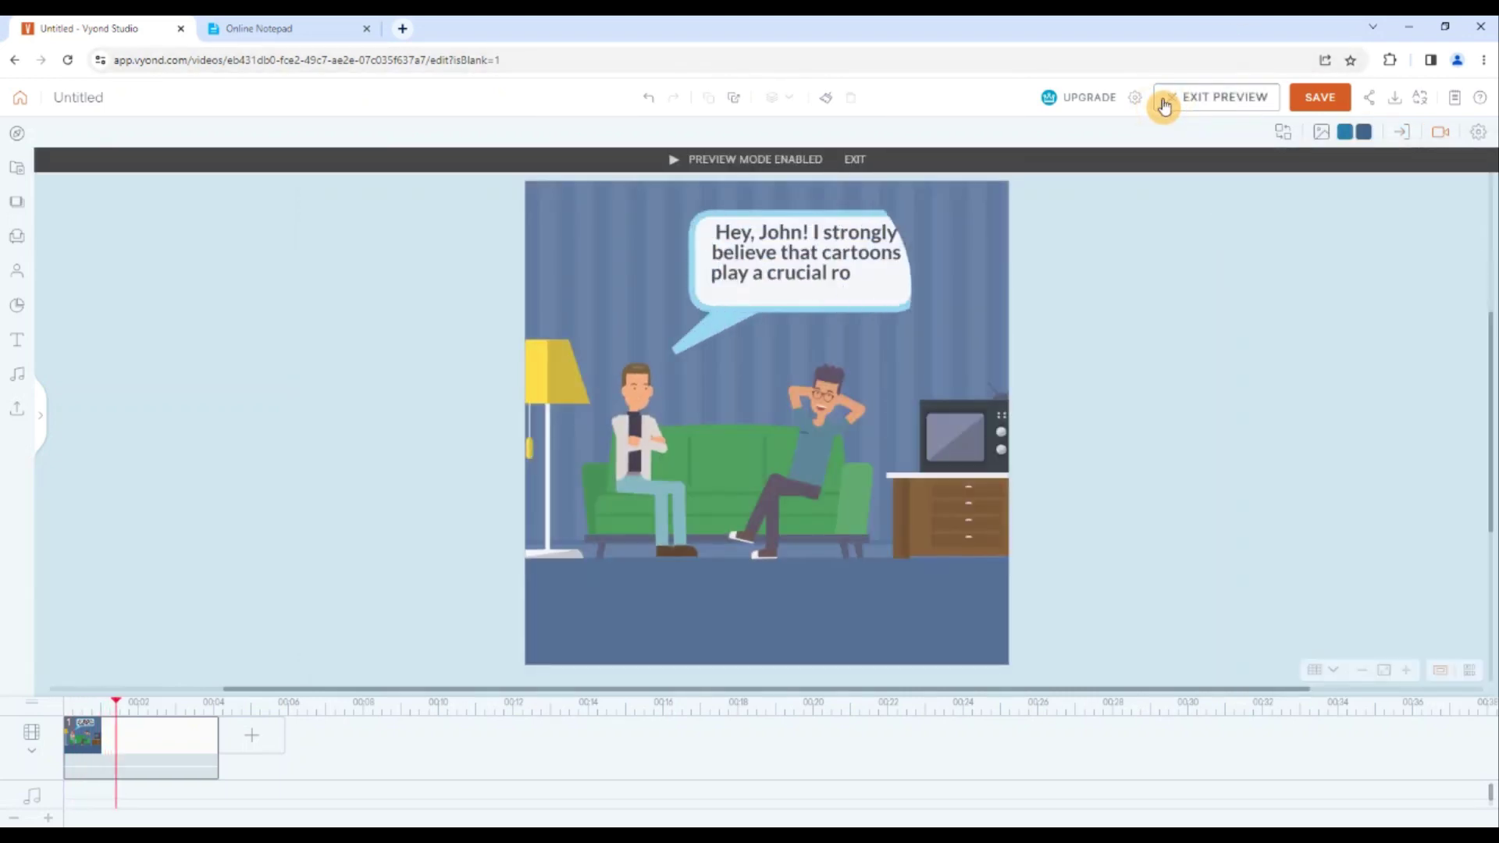
pyautogui.moveTo(857, 261)
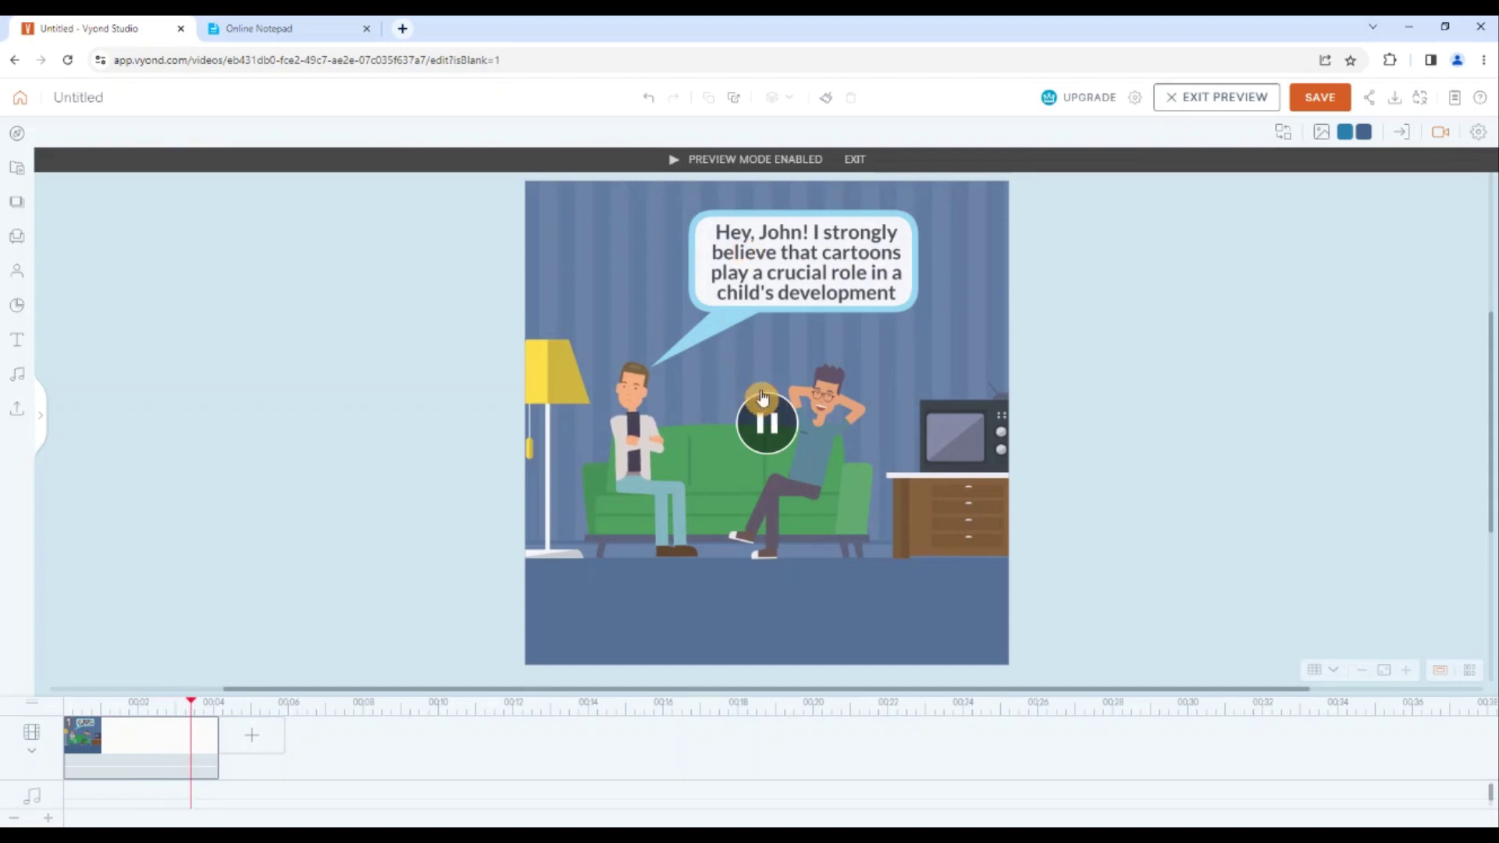
pyautogui.click(82, 708)
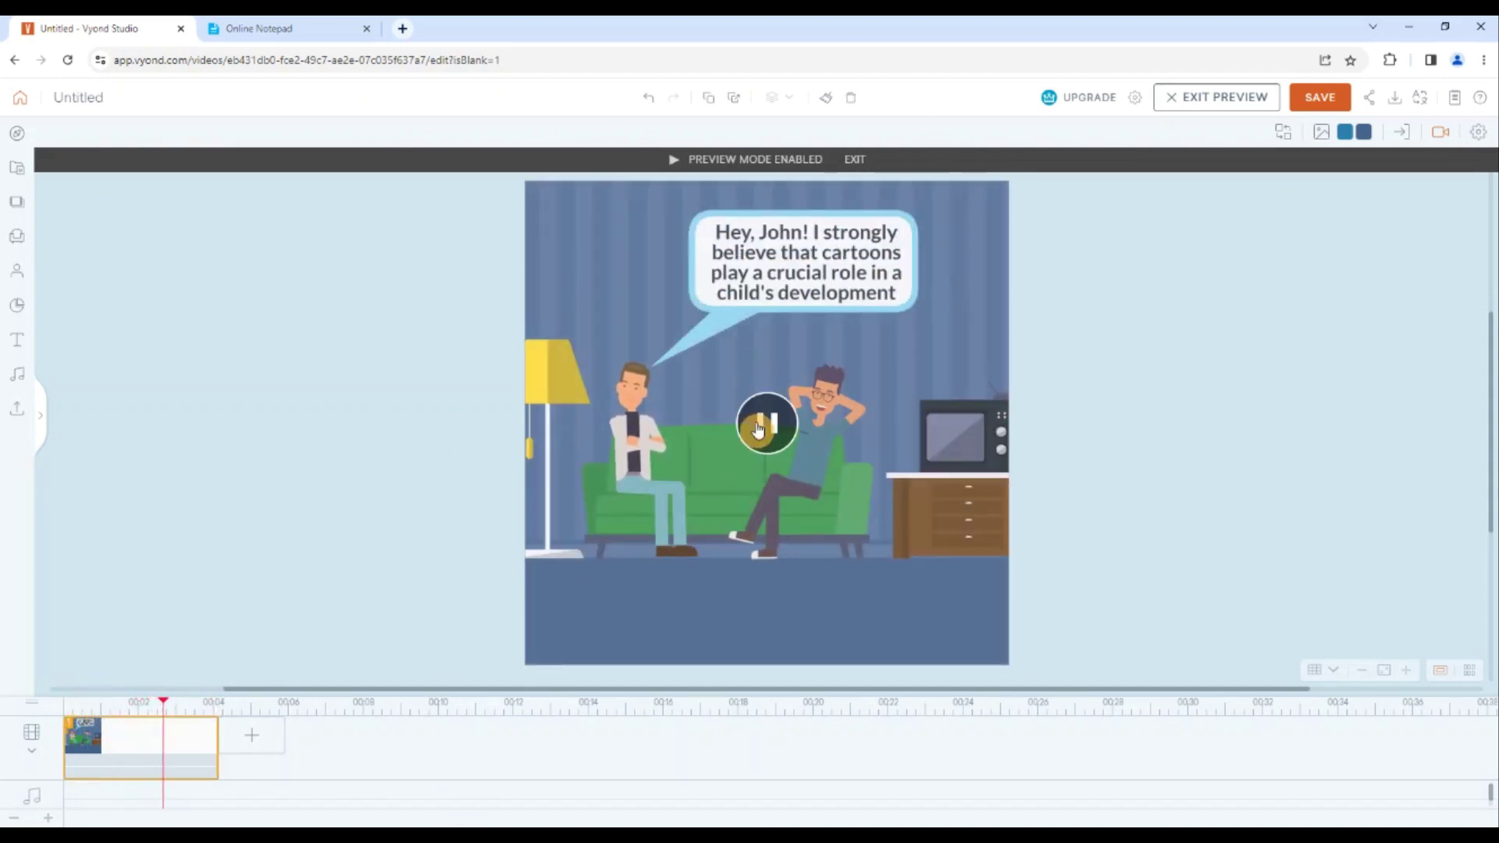
pyautogui.click(764, 424)
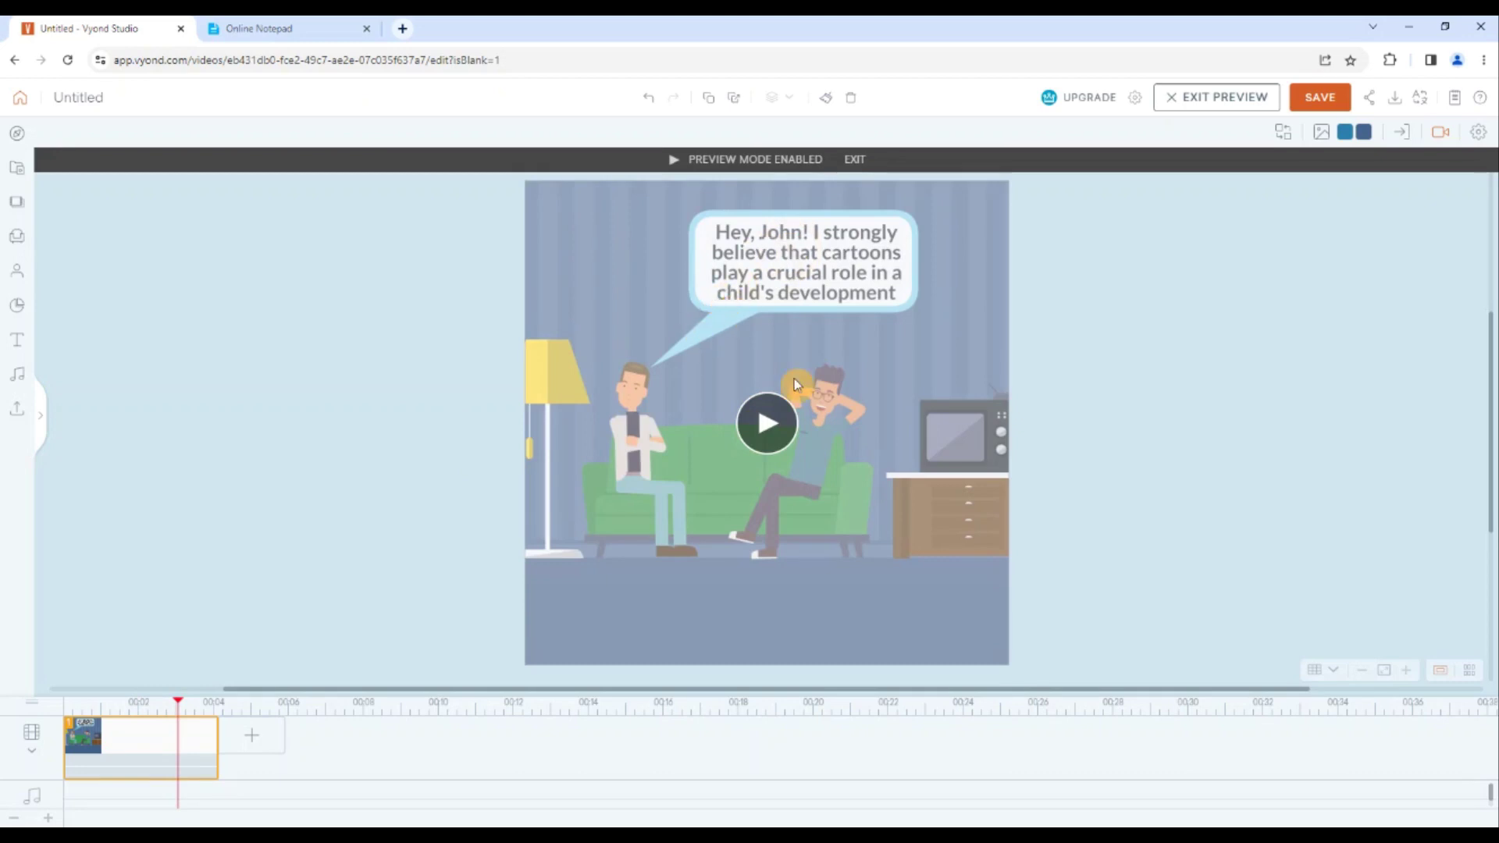
# - Shorten the speech bubble's Iris - Circle - Center entrance delay to 0.5 s and replay the scene preview
pyautogui.click(1207, 97)
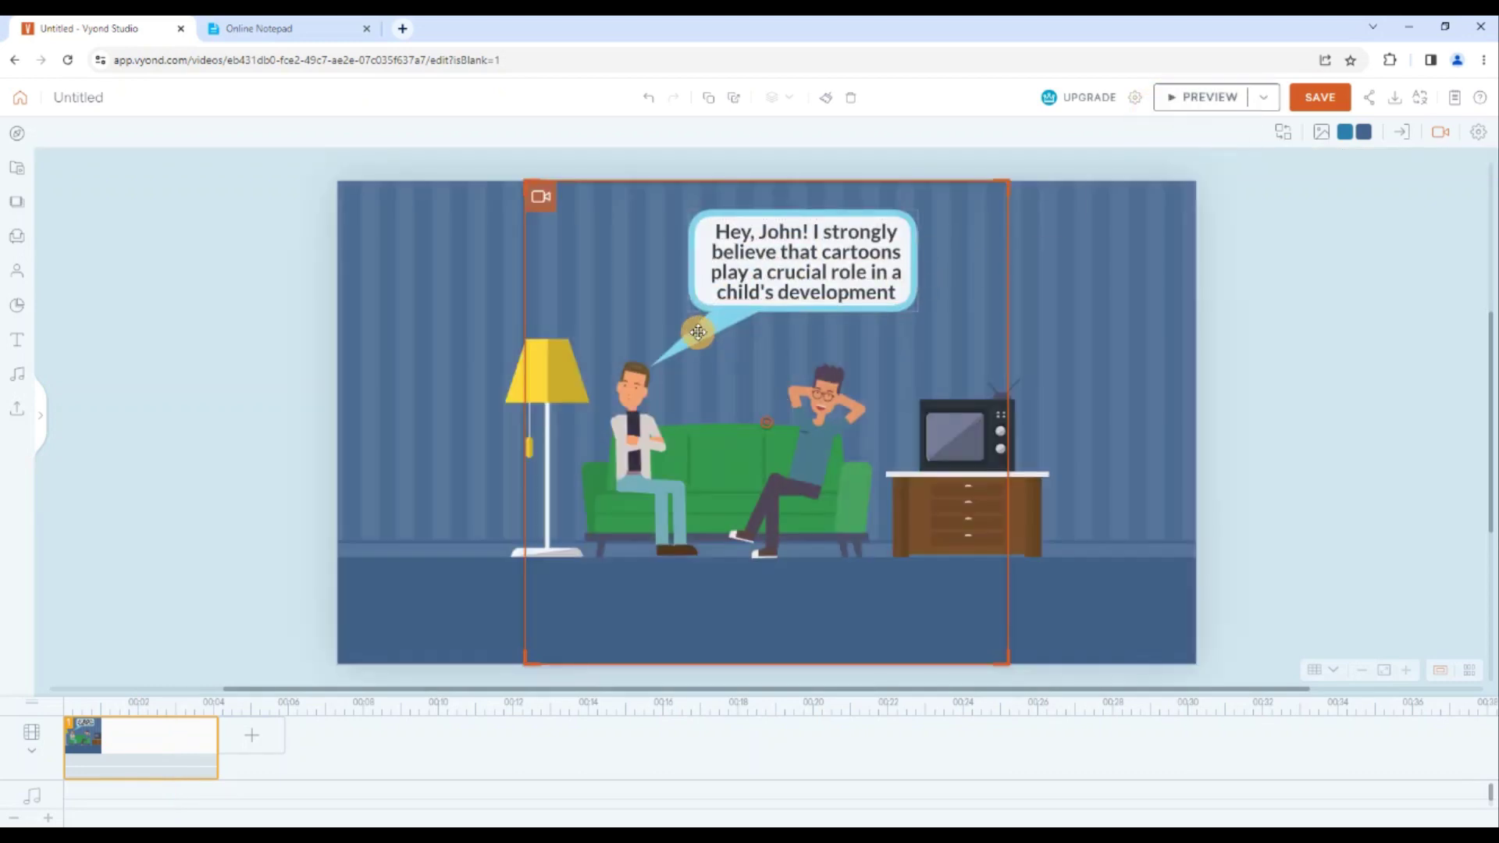
pyautogui.click(698, 331)
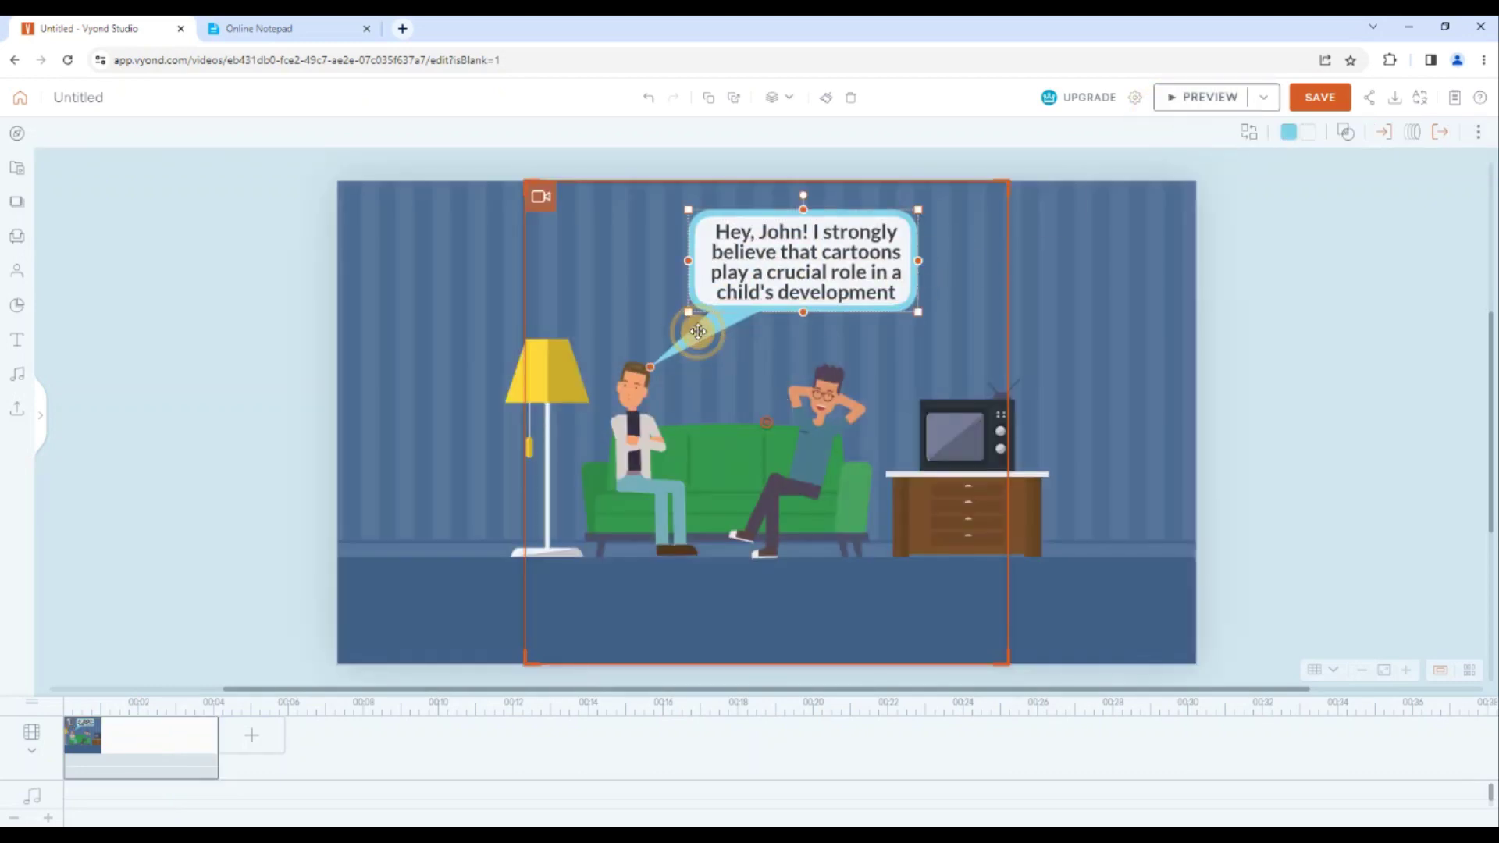
pyautogui.click(1380, 138)
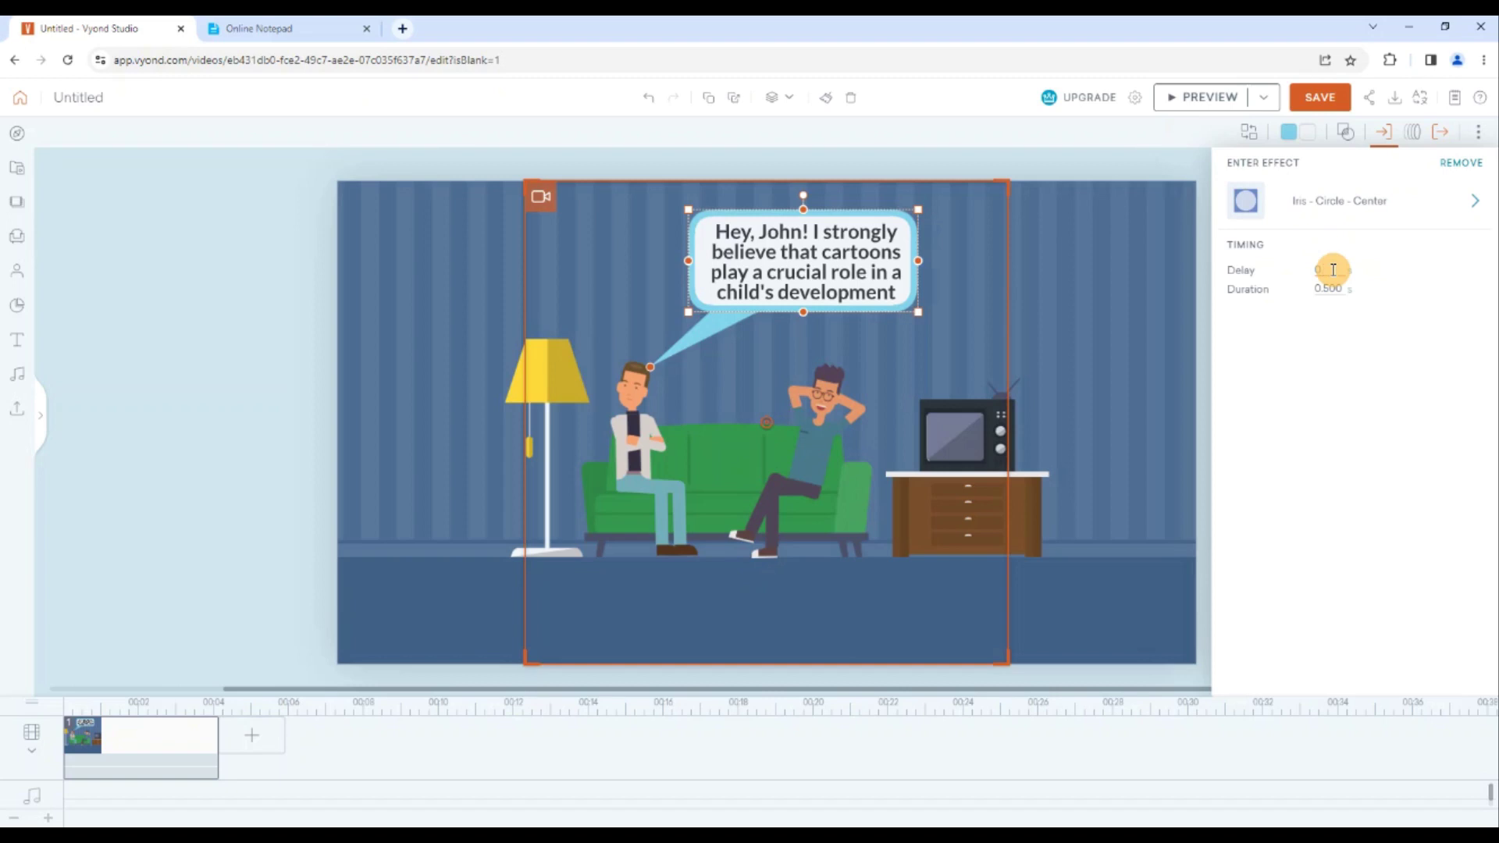
pyautogui.click(1203, 335)
pyautogui.click(1177, 100)
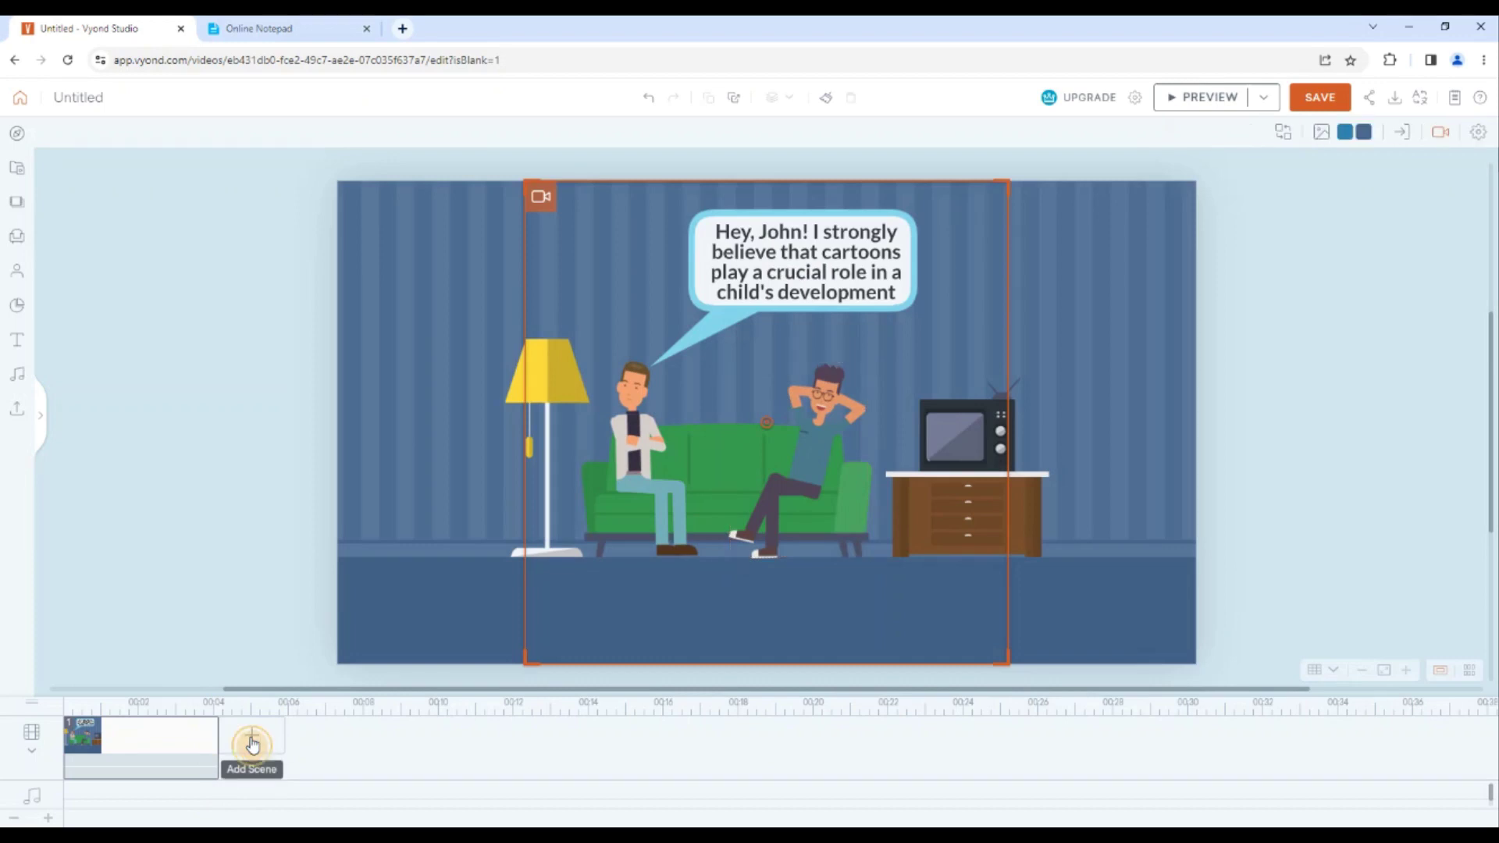
# - Add a Continue Last Scene scene 2 with both men on the green couch
pyautogui.moveTo(252, 739)
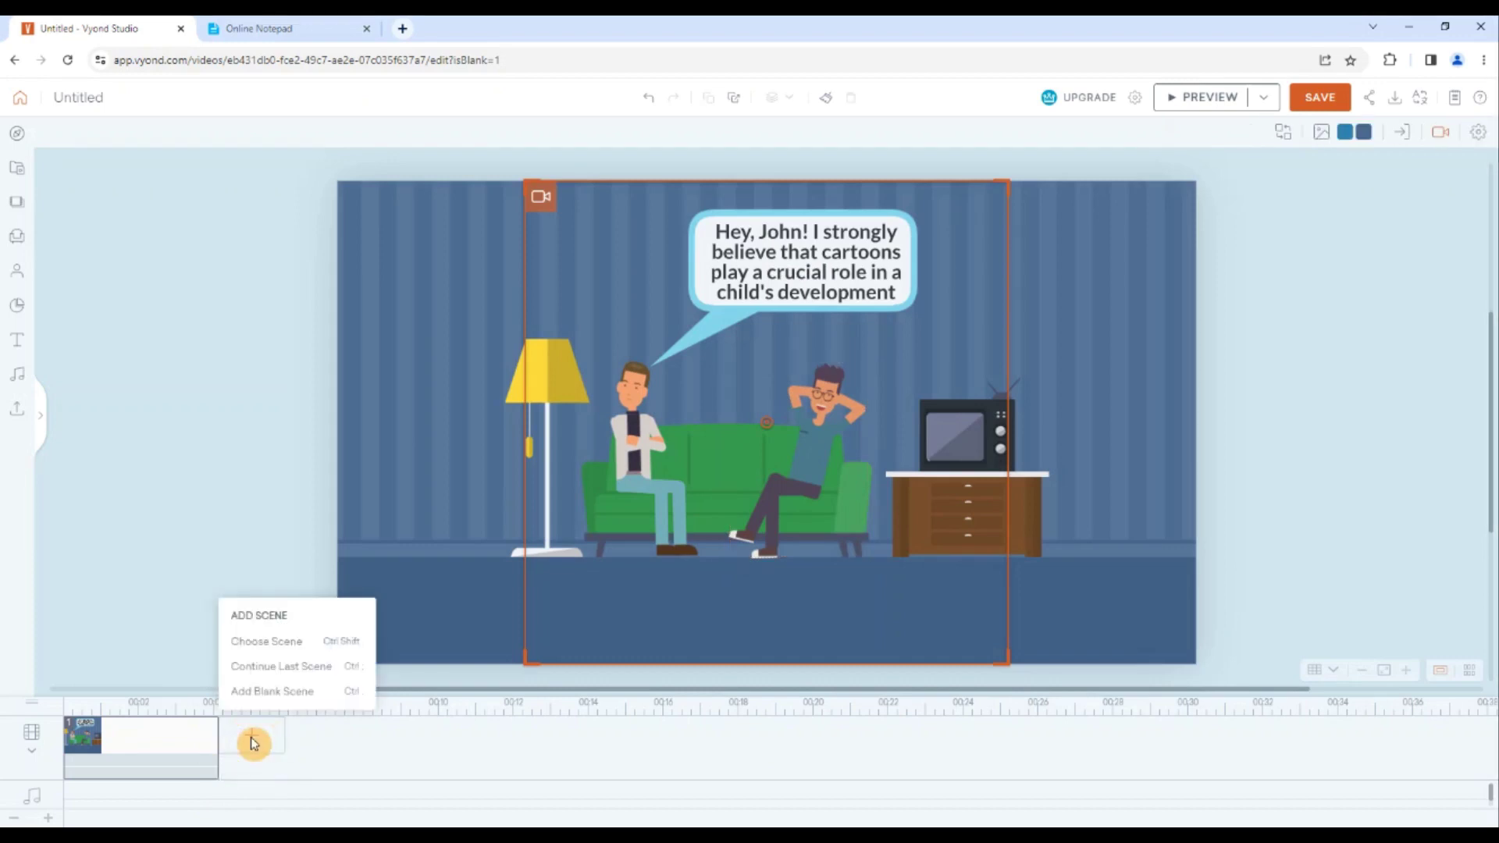
pyautogui.click(288, 667)
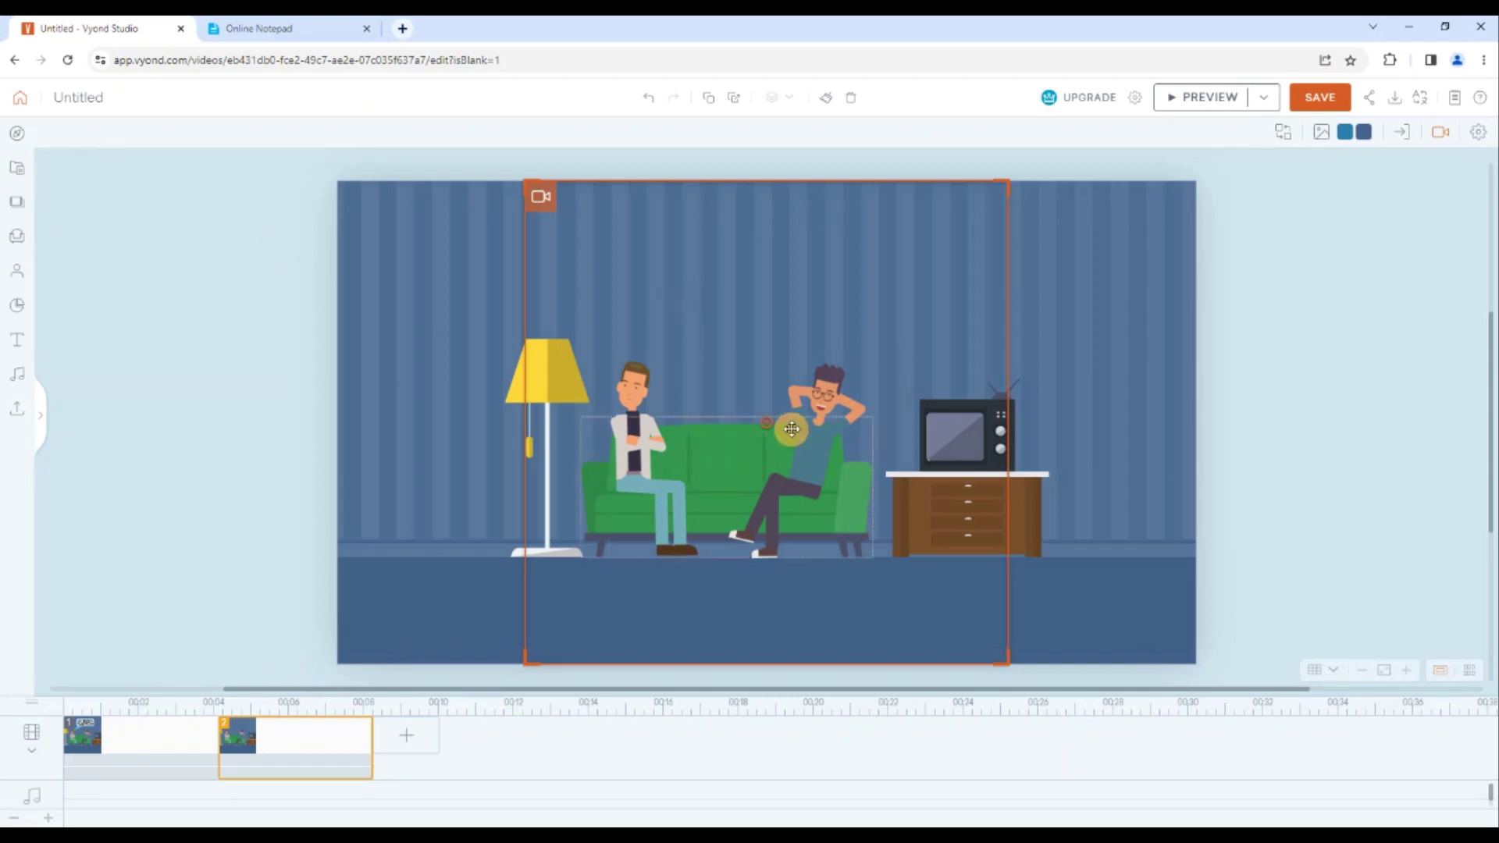
# - Place an orange rectangle speech bubble near the top of scene 2, its tail aimed at the right man
pyautogui.click(16, 236)
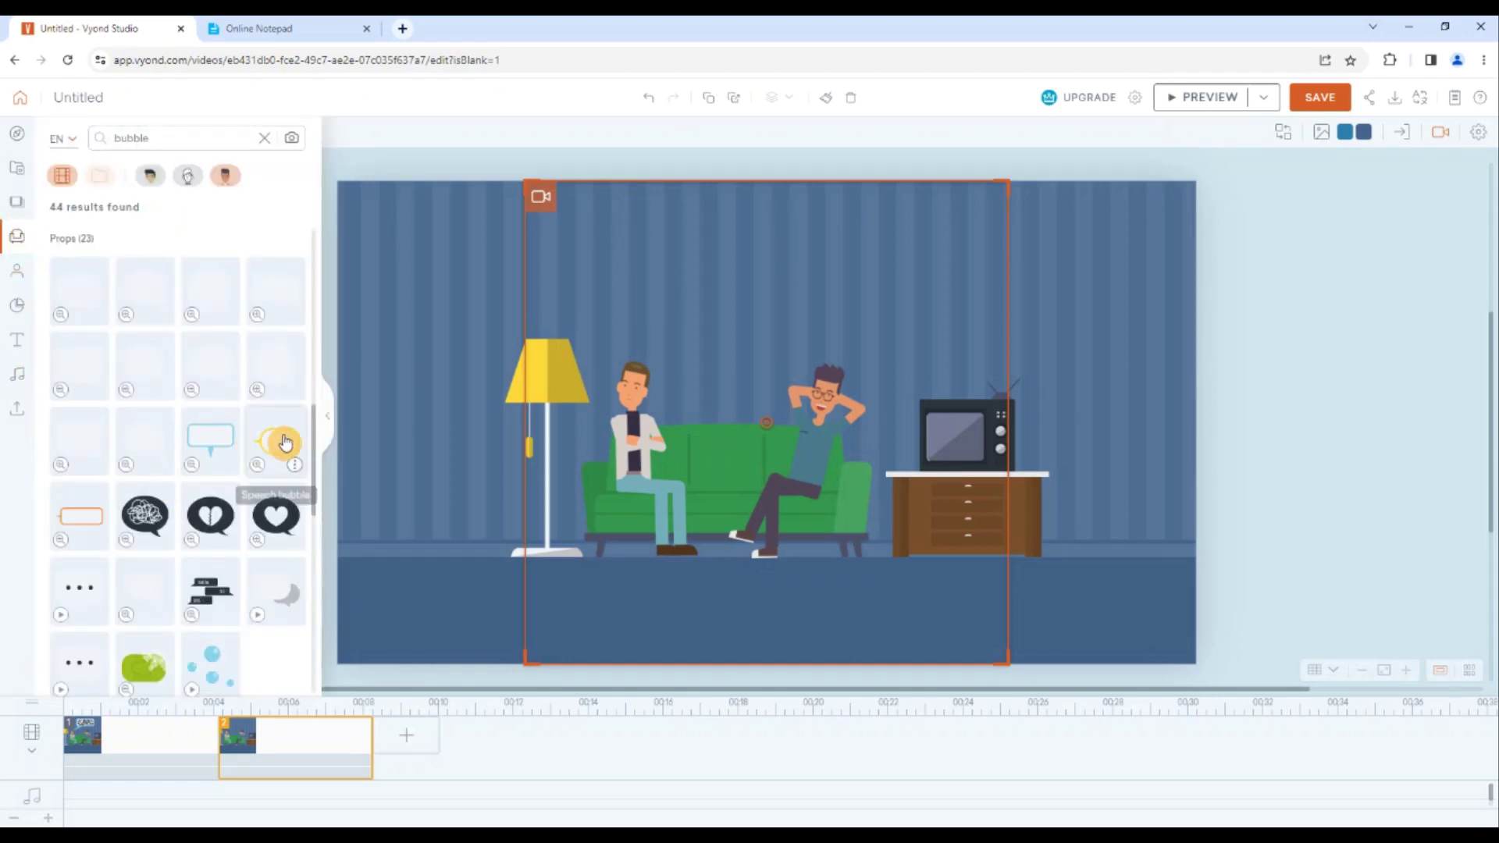
pyautogui.moveTo(271, 442); pyautogui.dragTo(756, 438)
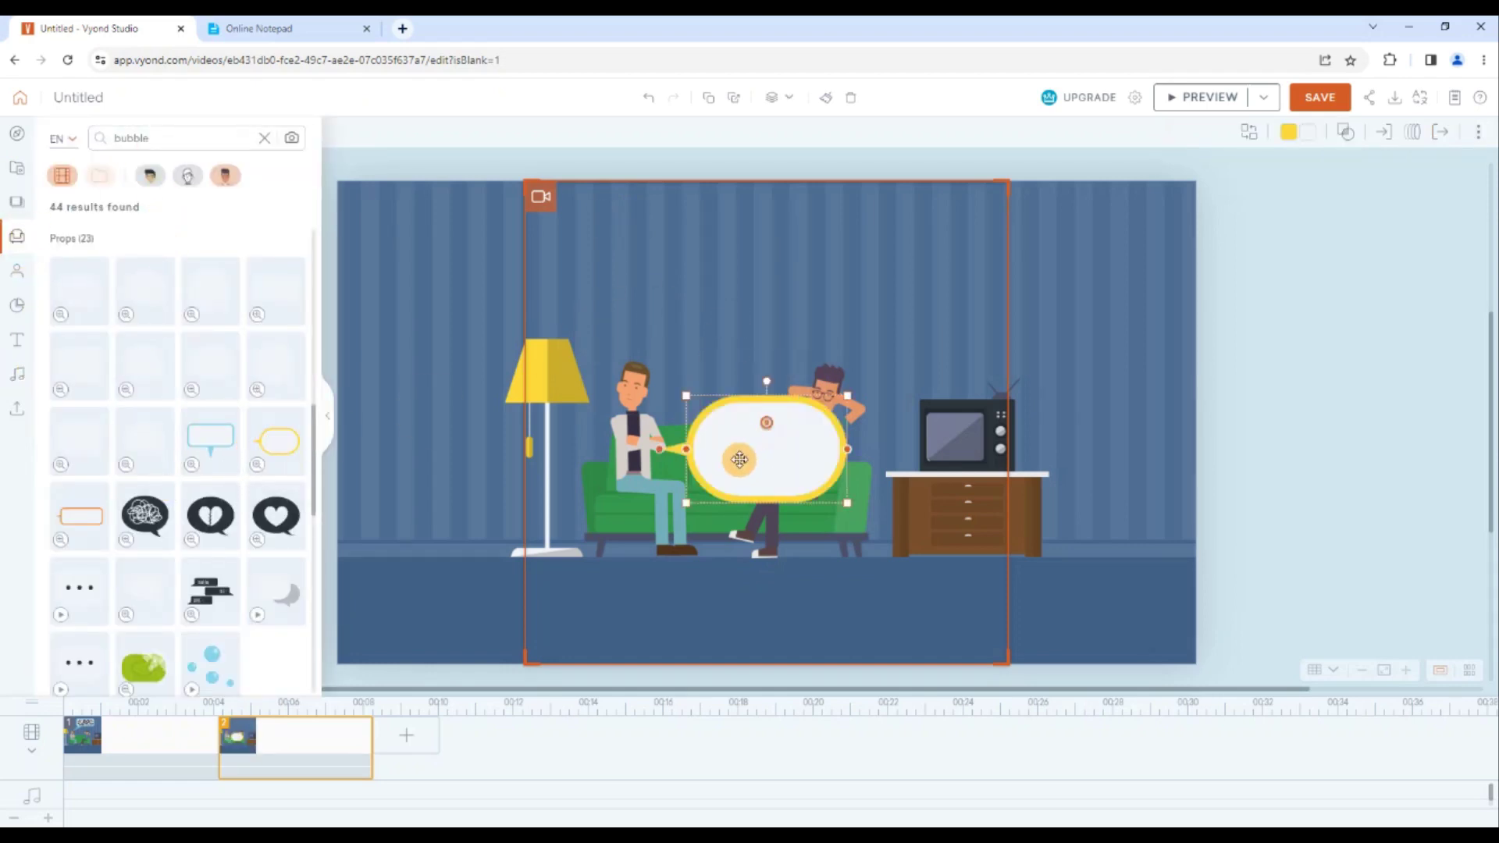
pyautogui.press('Delete')
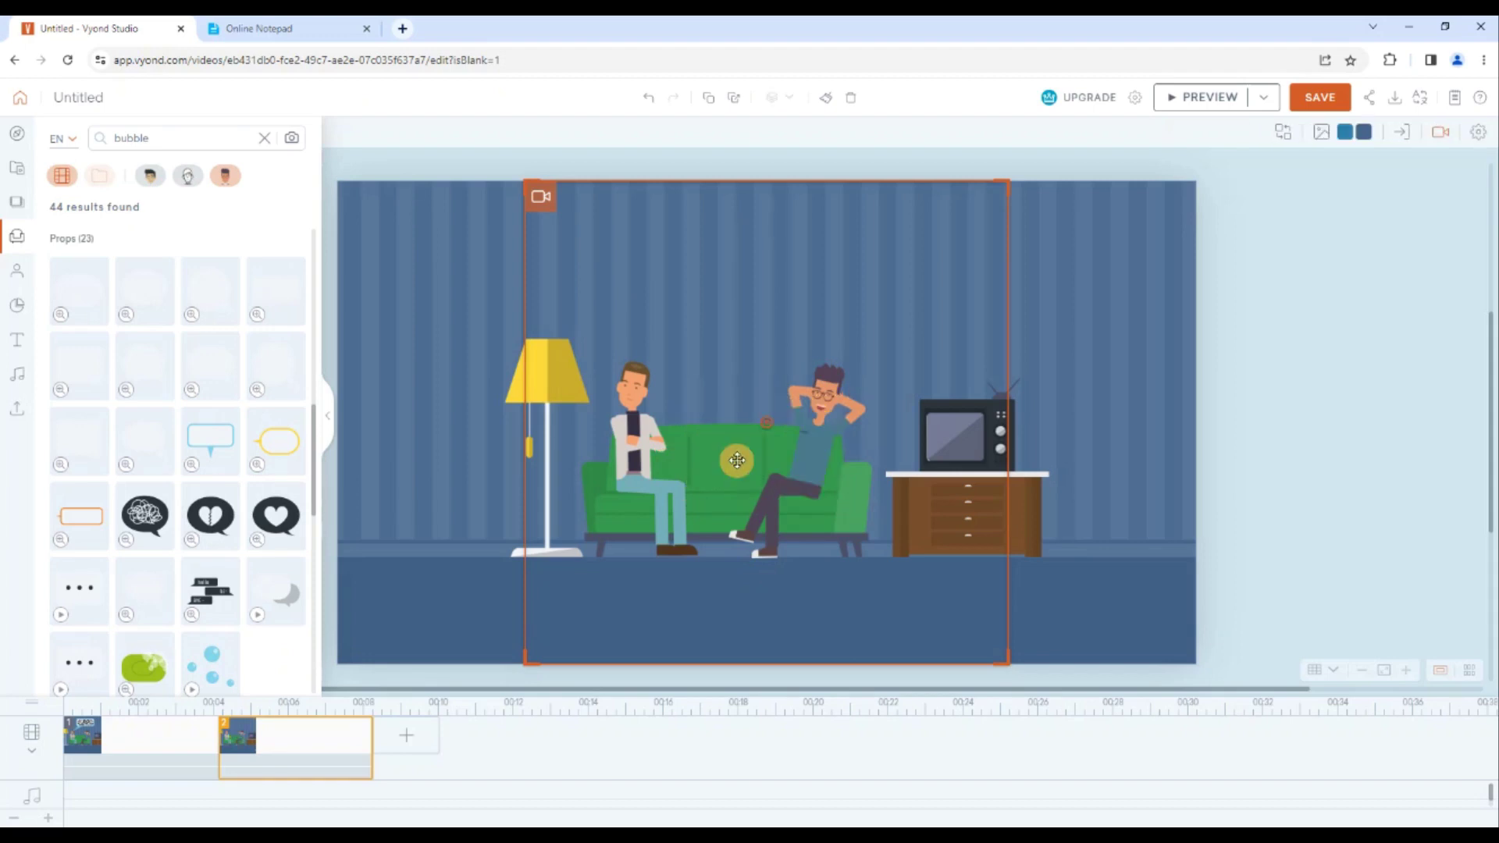
pyautogui.moveTo(76, 512); pyautogui.dragTo(666, 254)
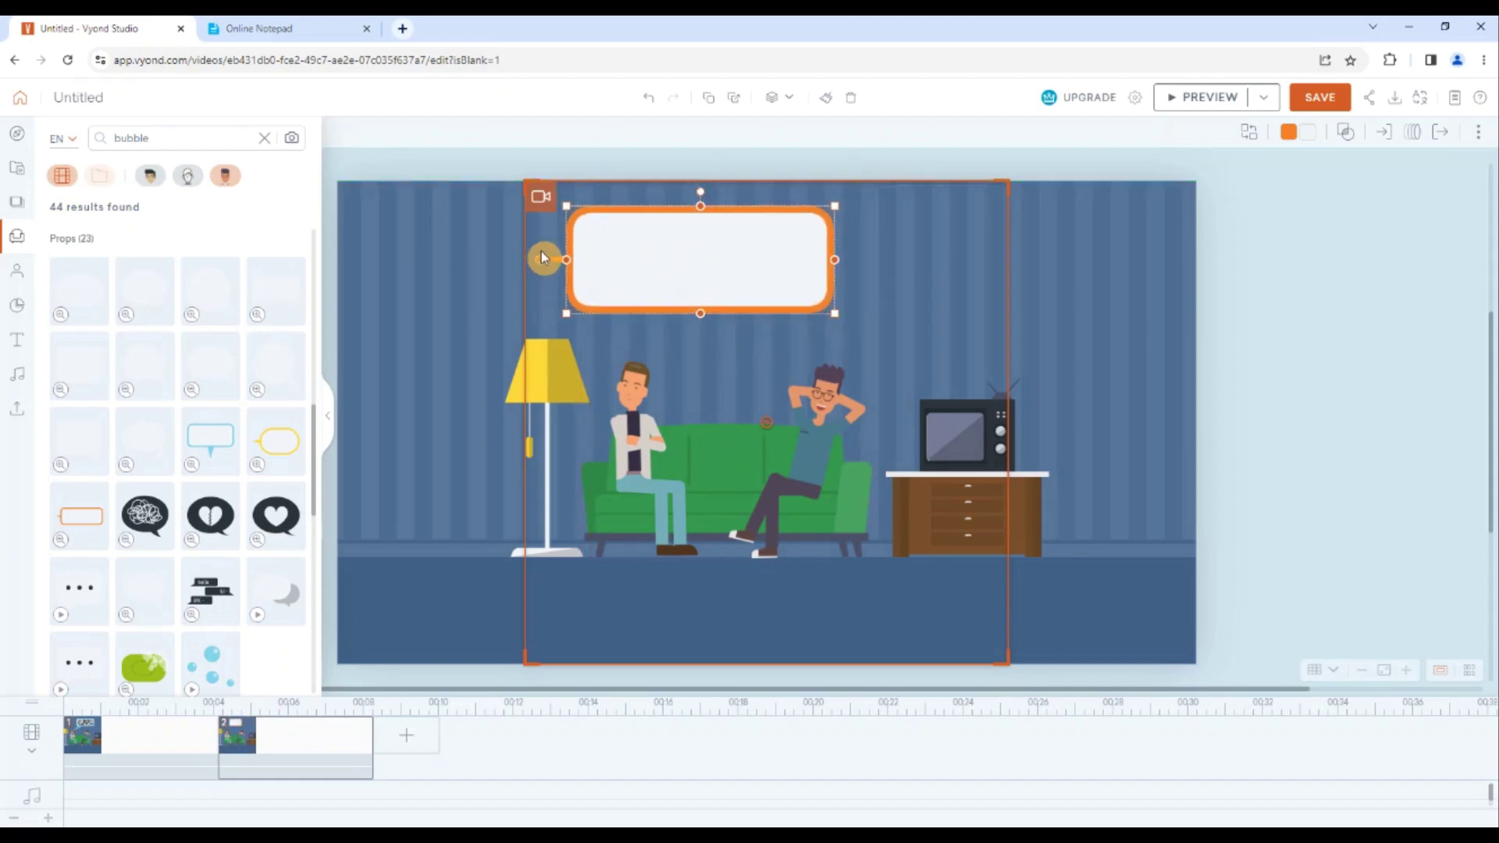
pyautogui.moveTo(539, 257); pyautogui.dragTo(817, 367)
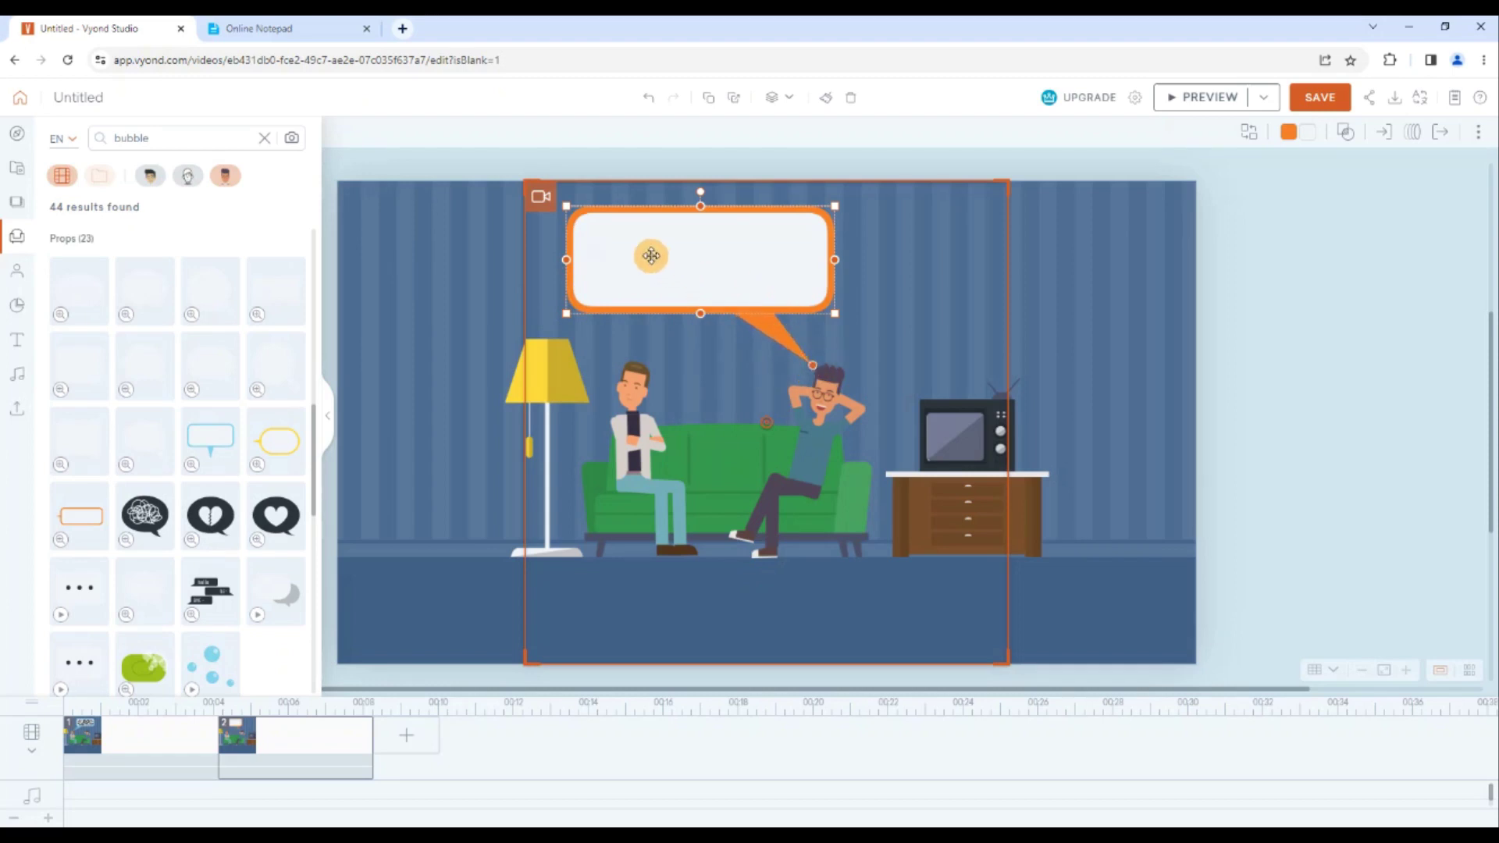
# - Paste John's reply 'I respectfully disagree, Mark…' into scene 2 and move it into the orange bubble
pyautogui.click(266, 26)
pyautogui.click(93, 29)
pyautogui.click(678, 426)
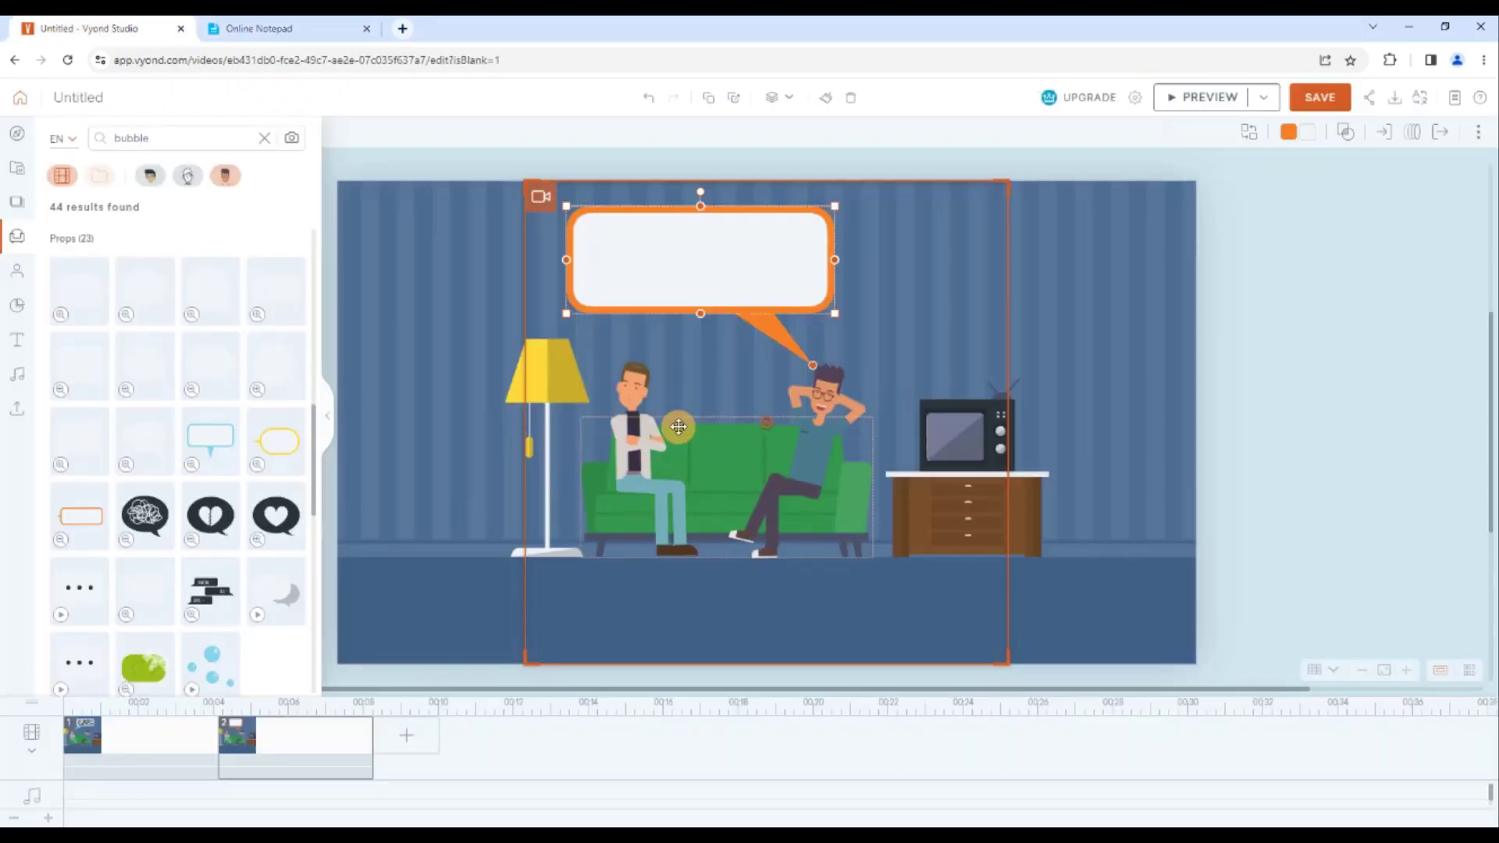
pyautogui.write('I respectfully disagree, Mark. I think cartoons can be a waste of time for kids')
pyautogui.moveTo(685, 431); pyautogui.dragTo(637, 252)
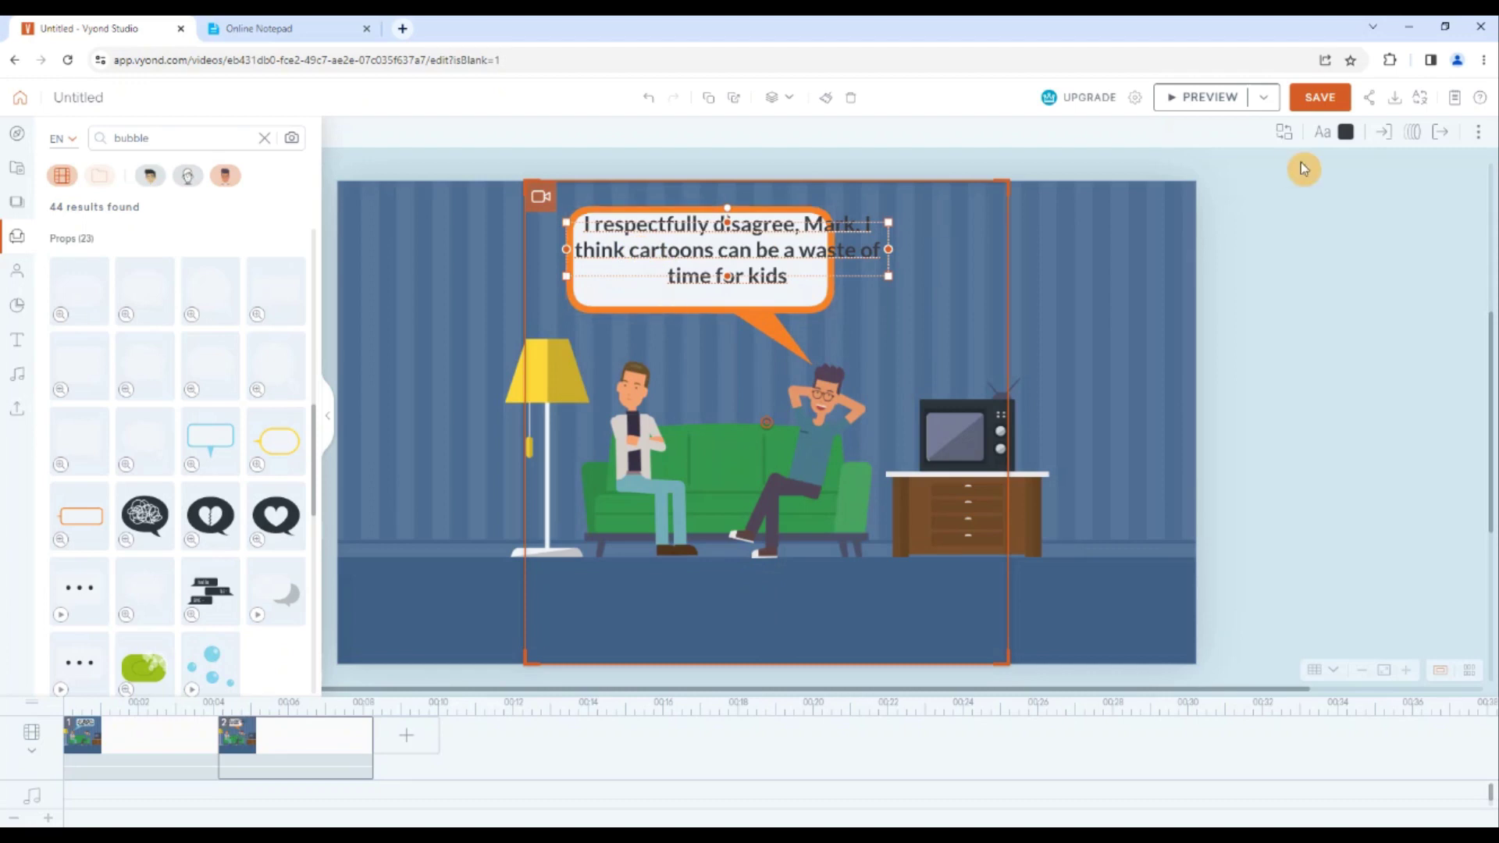
# - Turn on Auto Size and resize the reply's text box to wrap inside the bubble
pyautogui.click(1322, 131)
pyautogui.click(1409, 216)
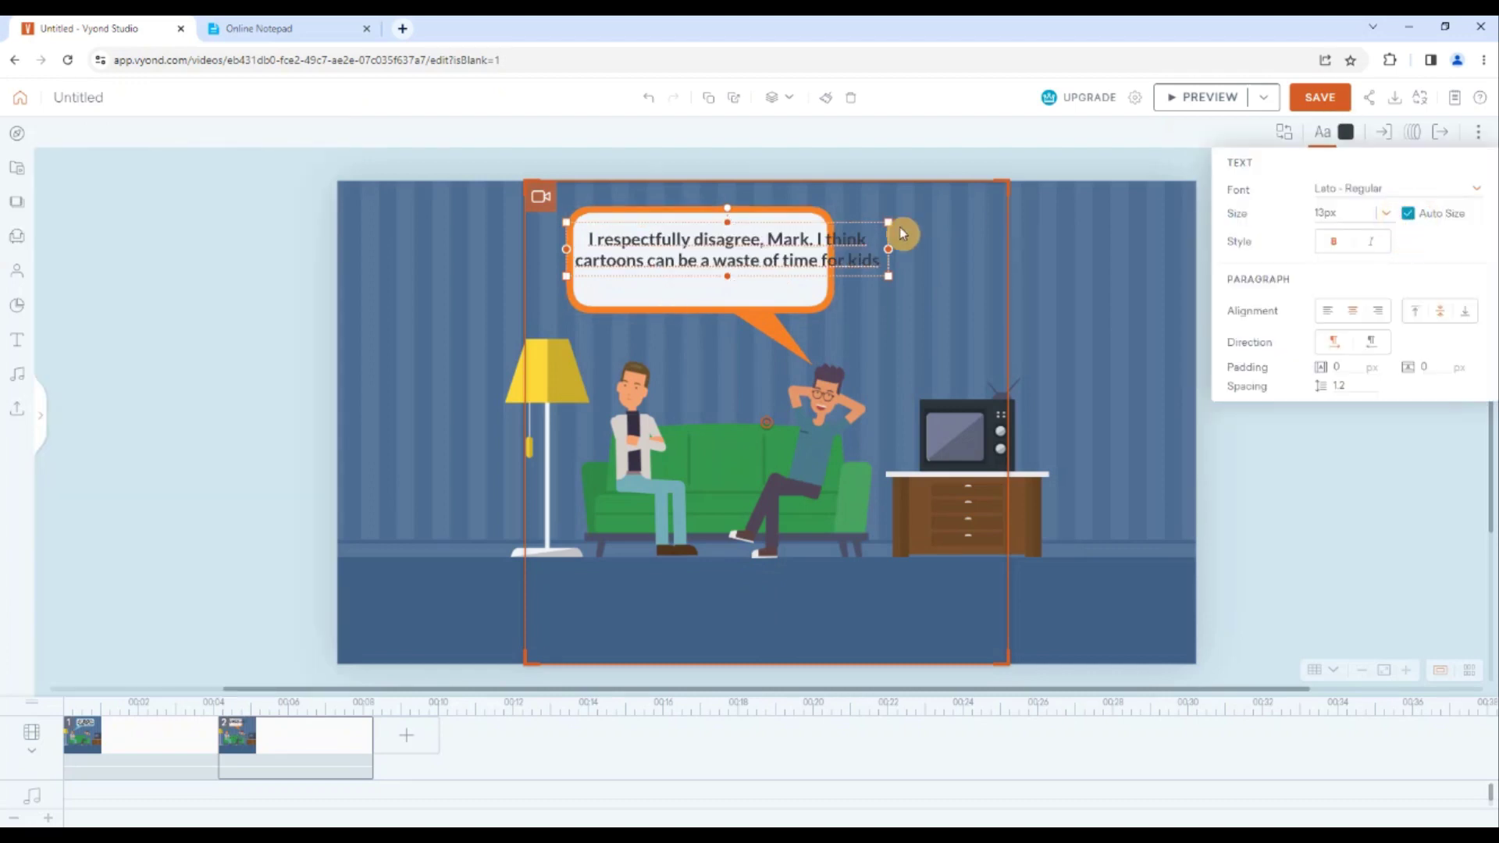
pyautogui.moveTo(891, 227); pyautogui.dragTo(820, 257)
pyautogui.moveTo(691, 294); pyautogui.dragTo(691, 309)
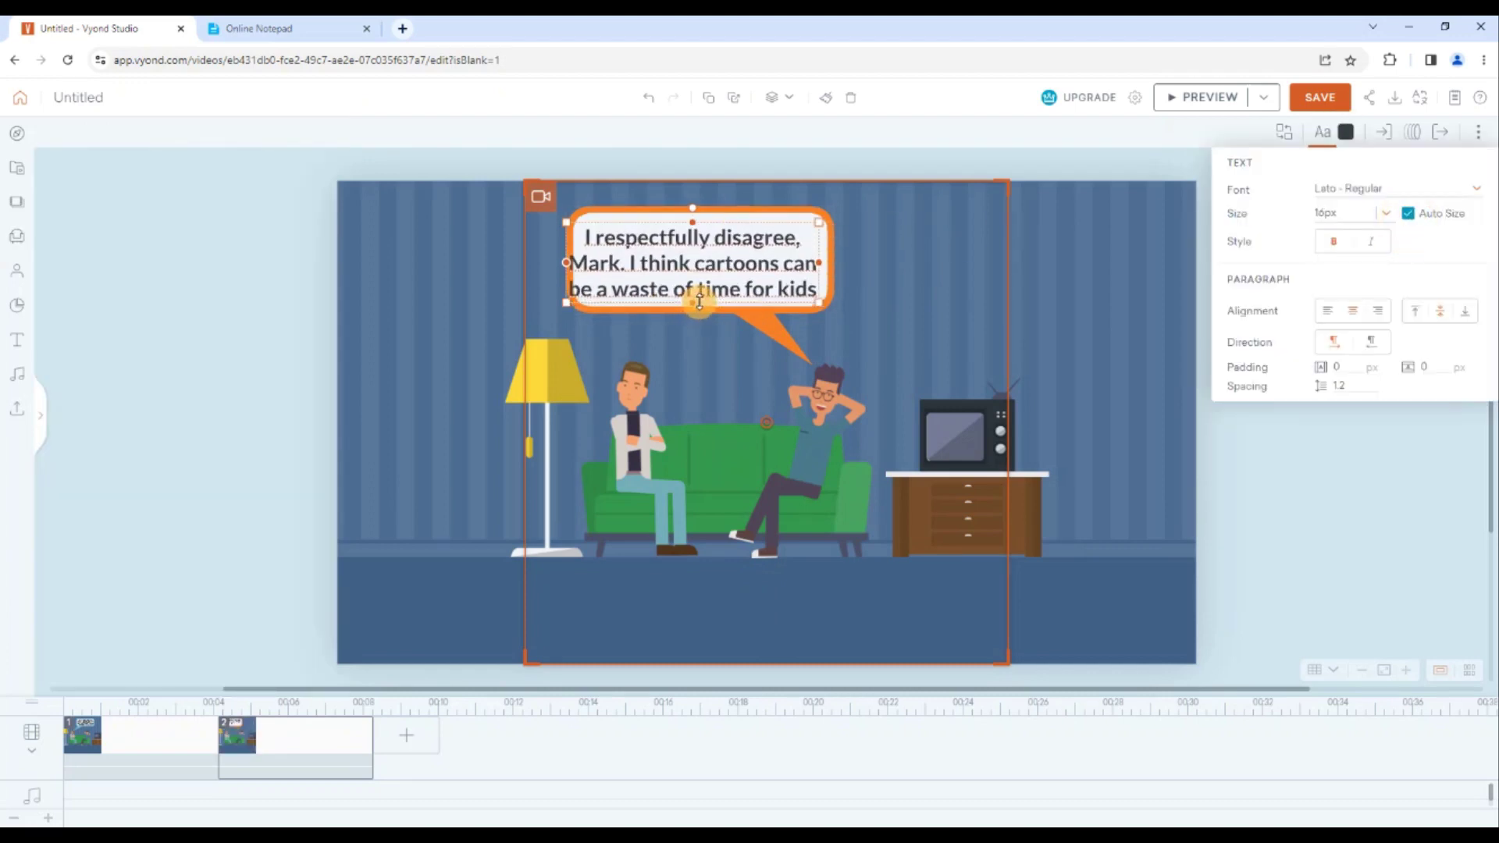
pyautogui.moveTo(566, 262); pyautogui.dragTo(578, 263)
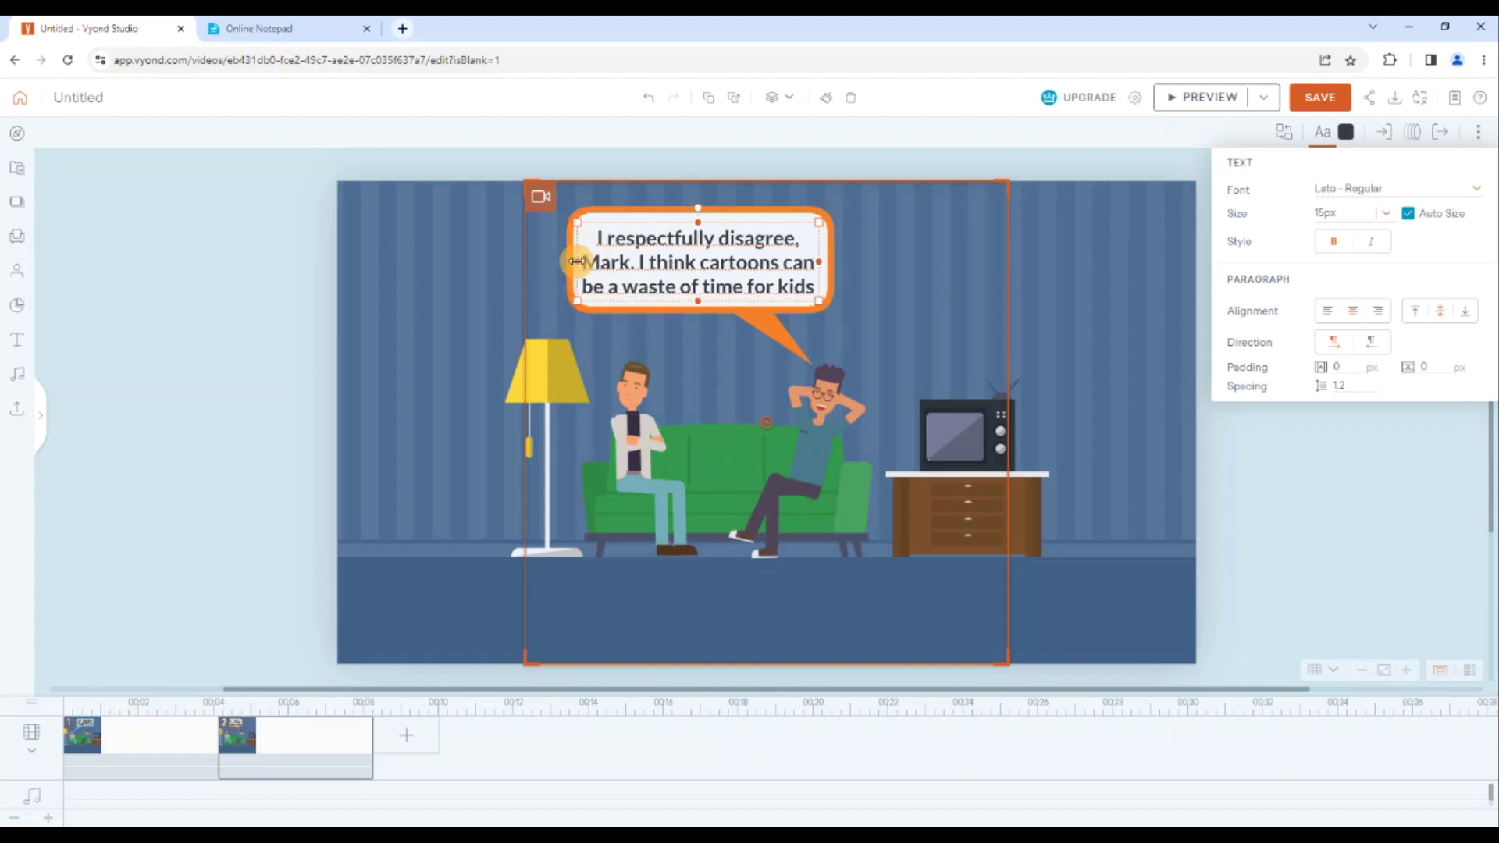
# - Group scene 2's orange bubble with its reply text
pyautogui.click(981, 261)
pyautogui.click(765, 325)
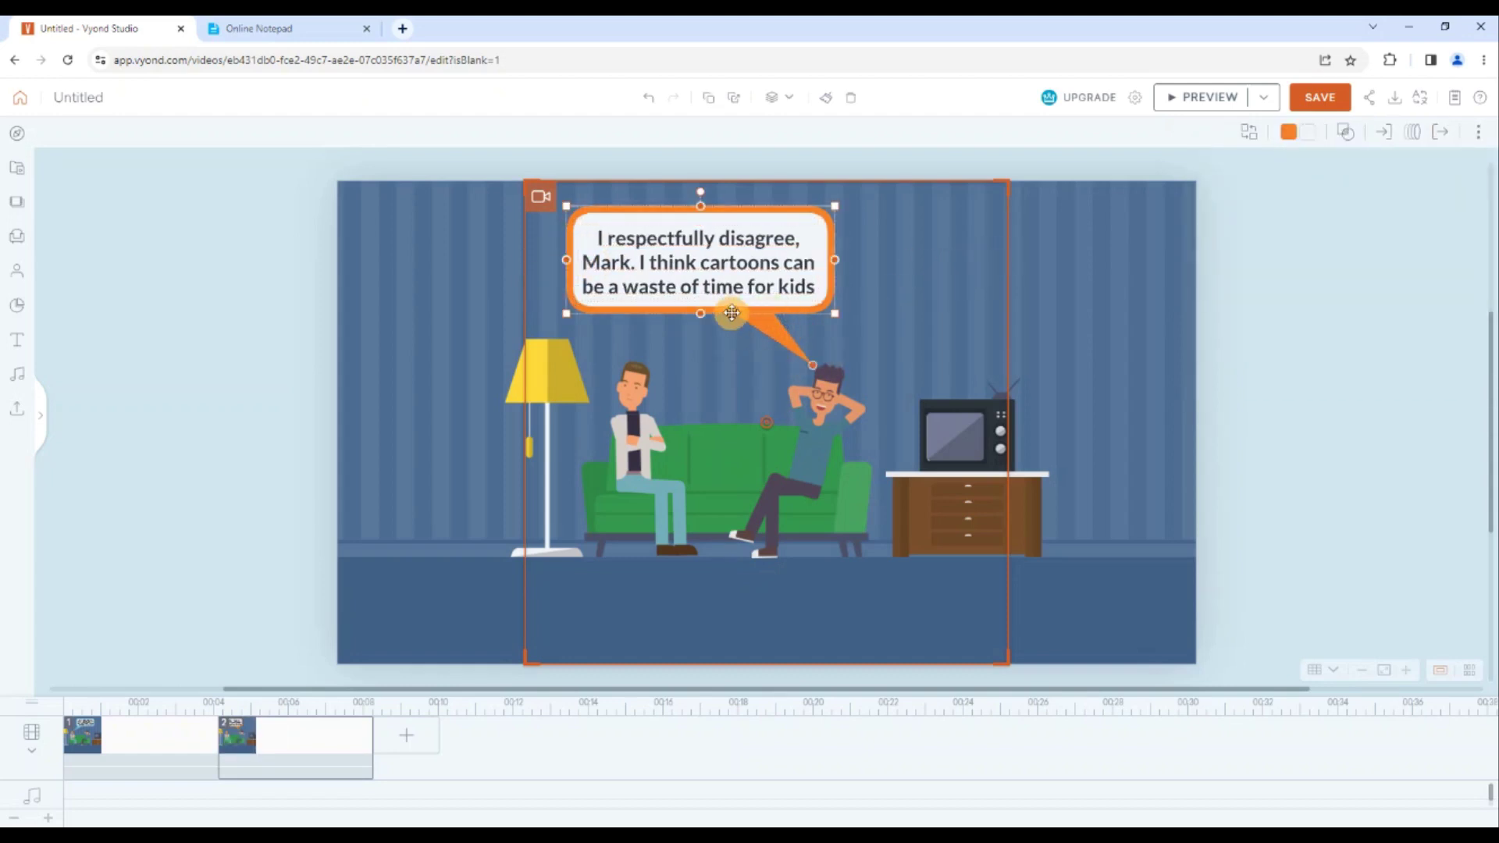
pyautogui.click(715, 283)
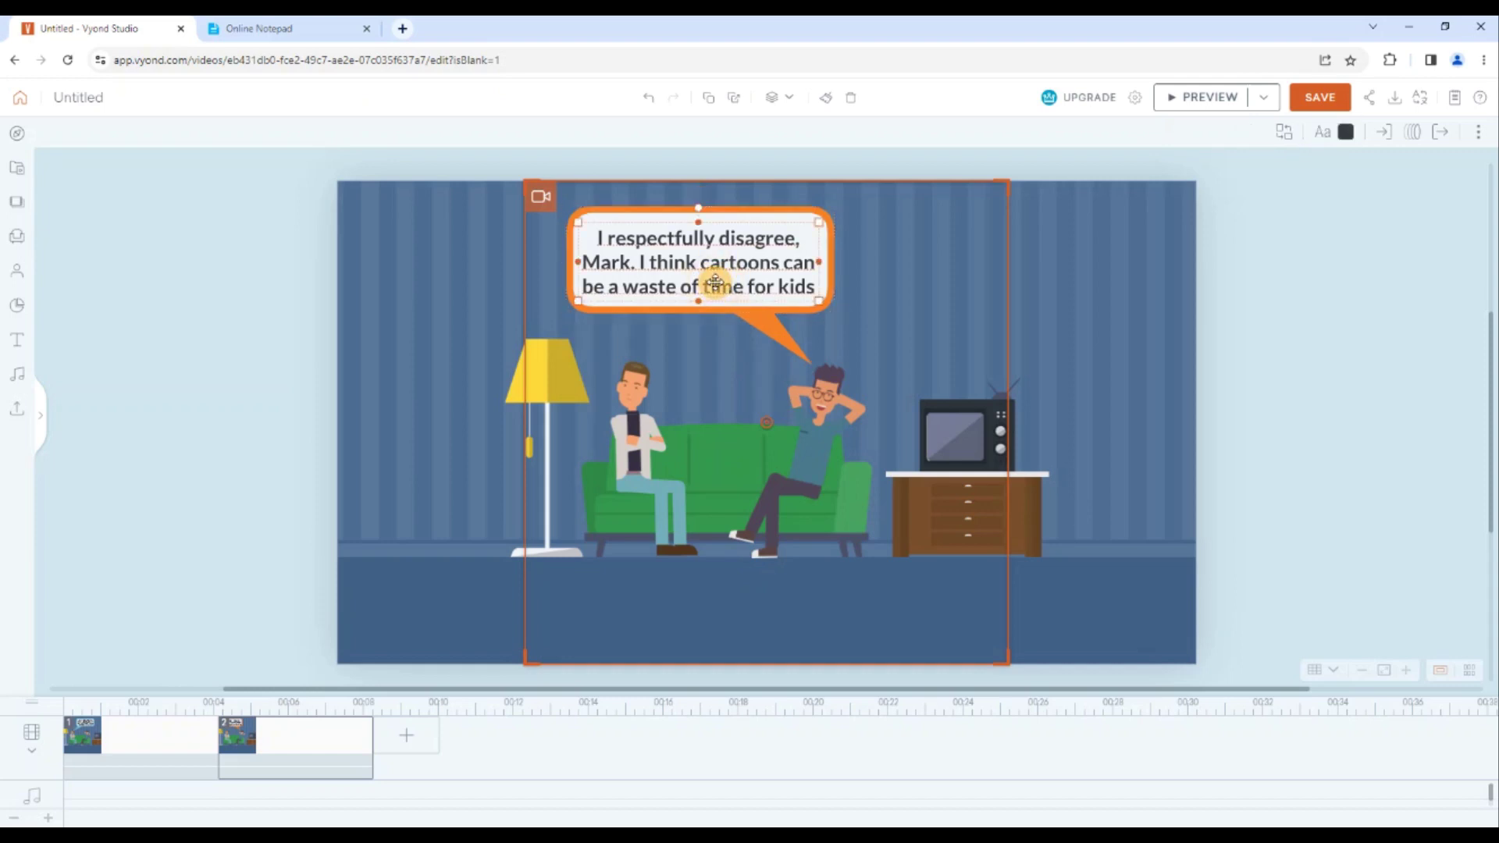
pyautogui.click(765, 325)
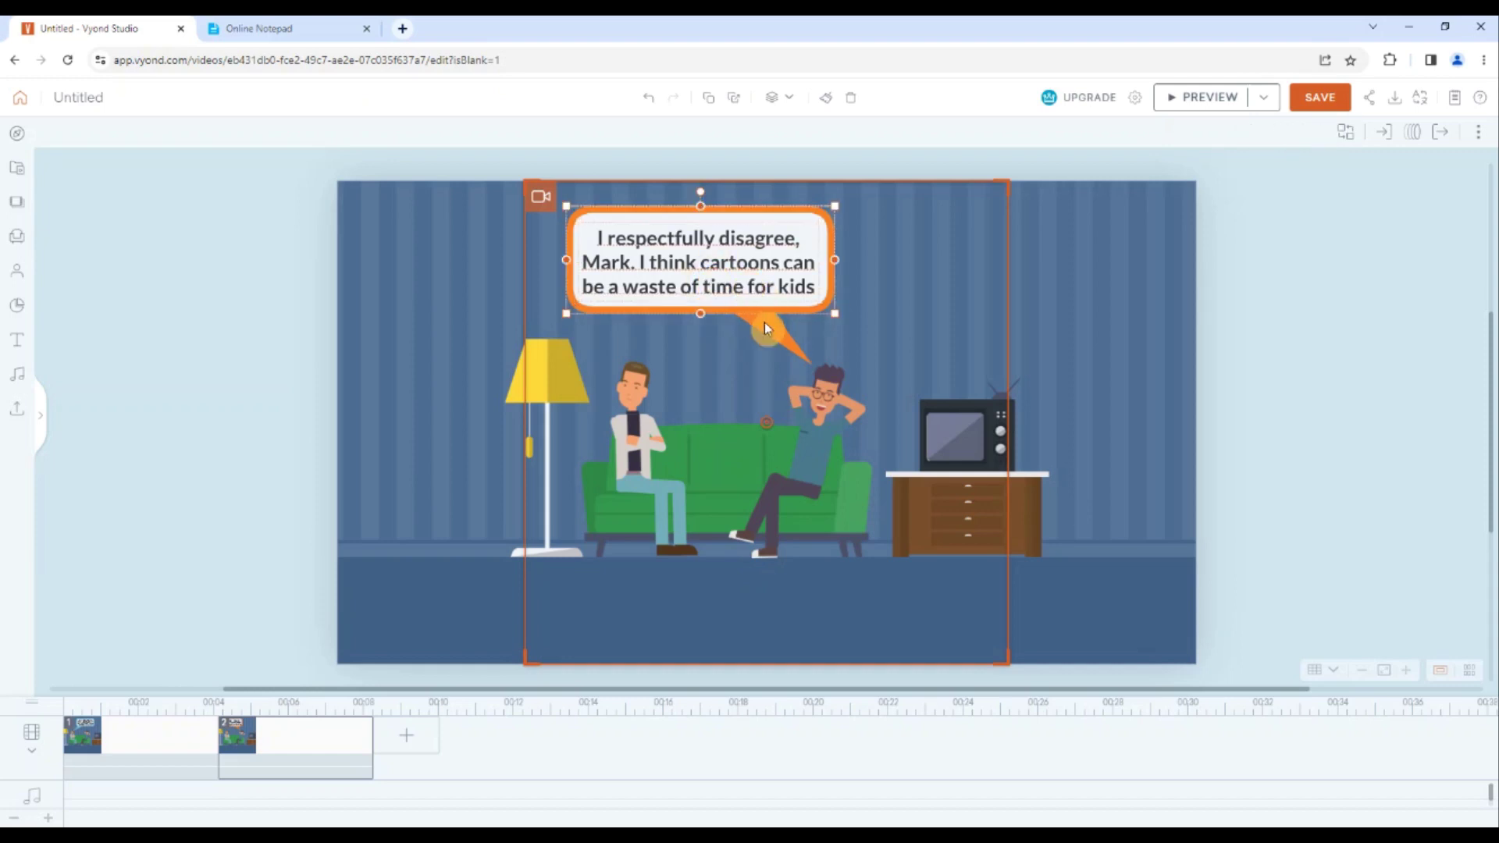
pyautogui.rightClick(765, 317)
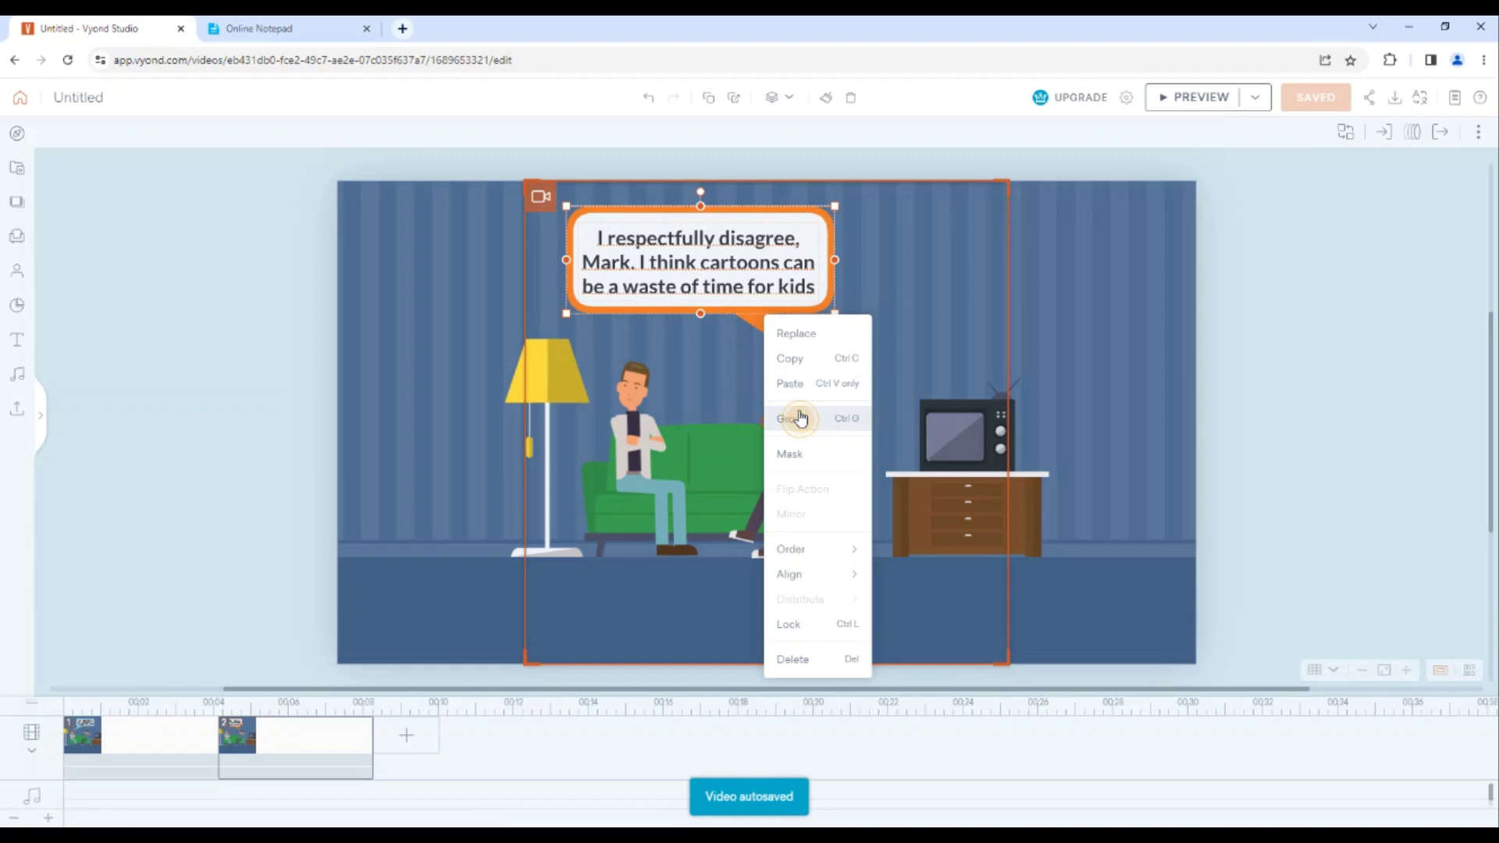
pyautogui.click(800, 418)
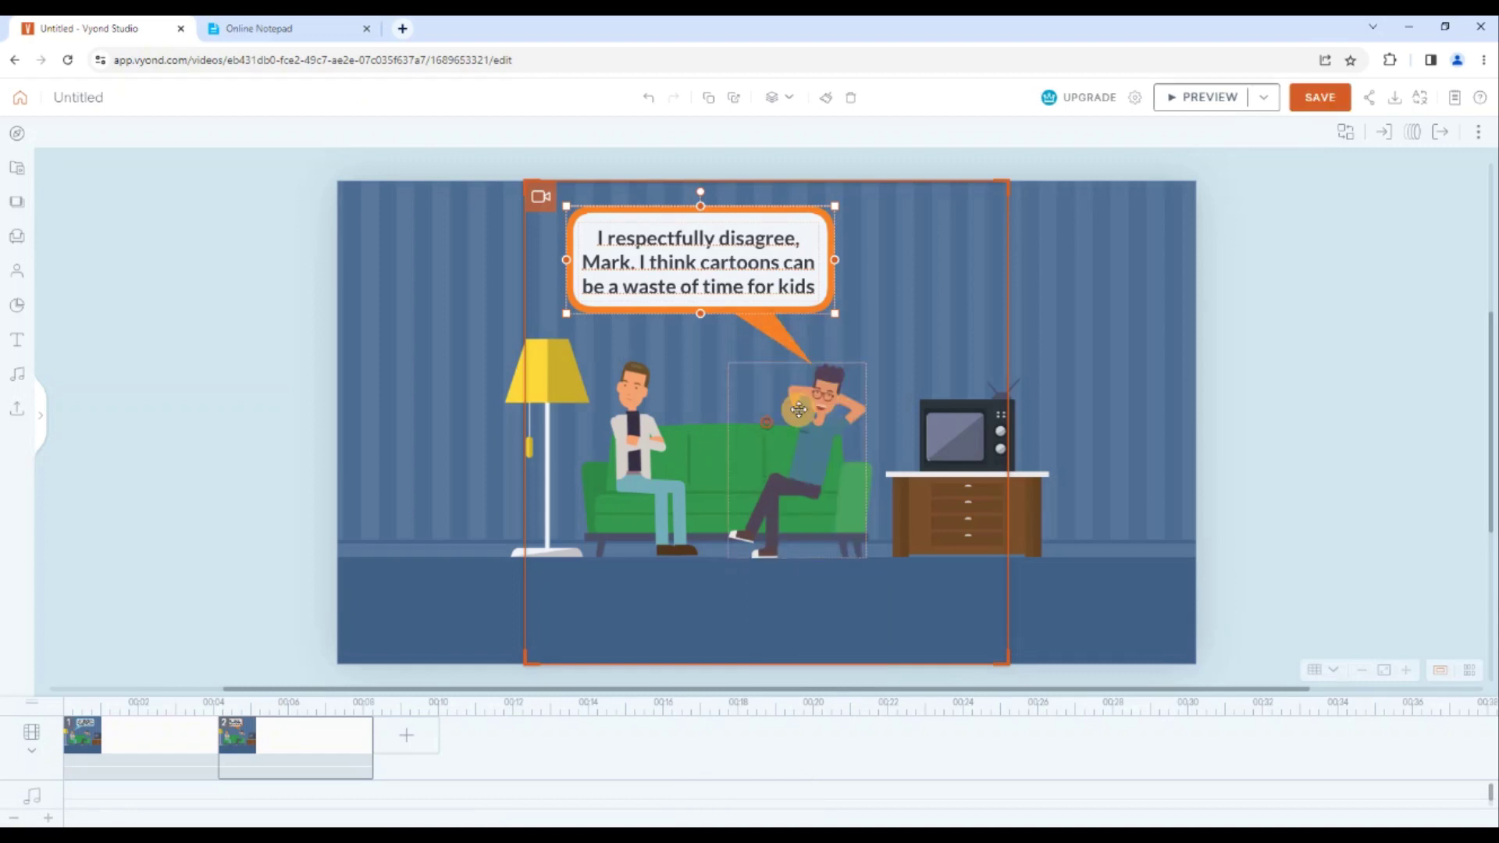
# - Set the grouped bubble's enter effect to Iris - Circle - Center, lasting 0.500 s
pyautogui.click(1383, 140)
pyautogui.click(1417, 217)
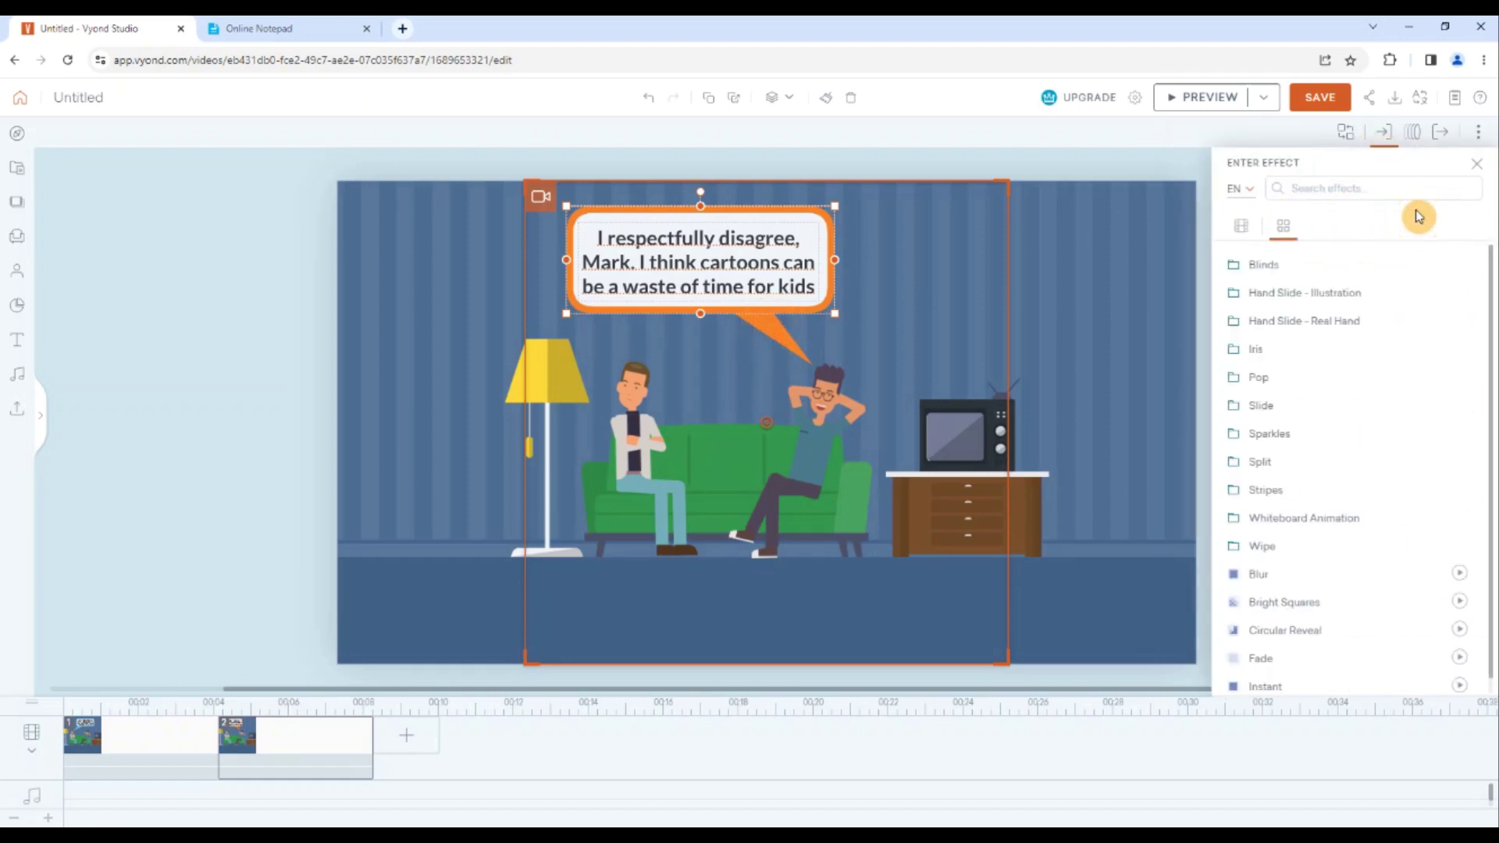
pyautogui.click(1313, 348)
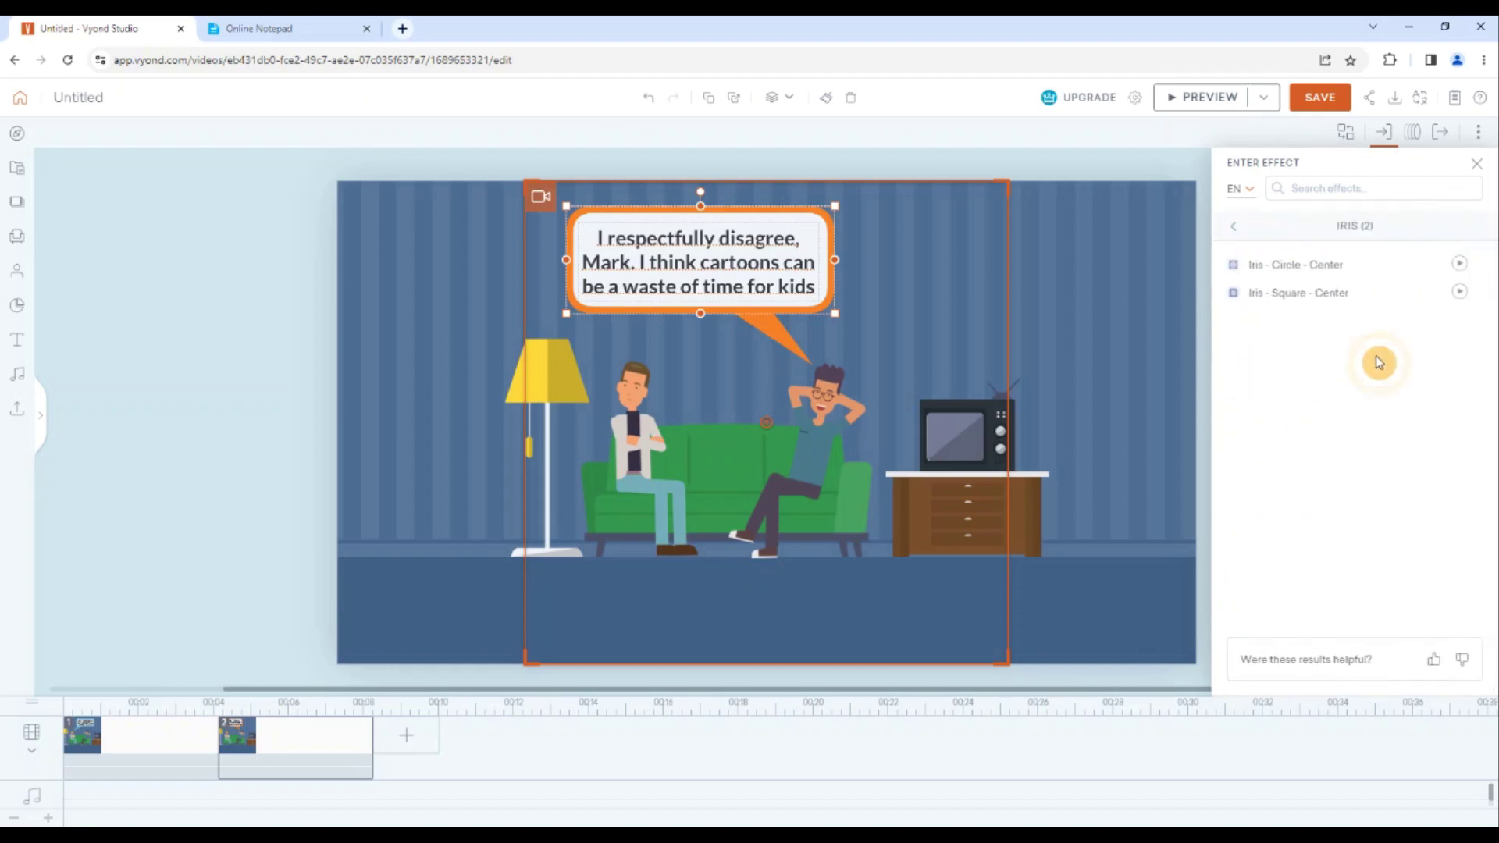
pyautogui.click(1451, 268)
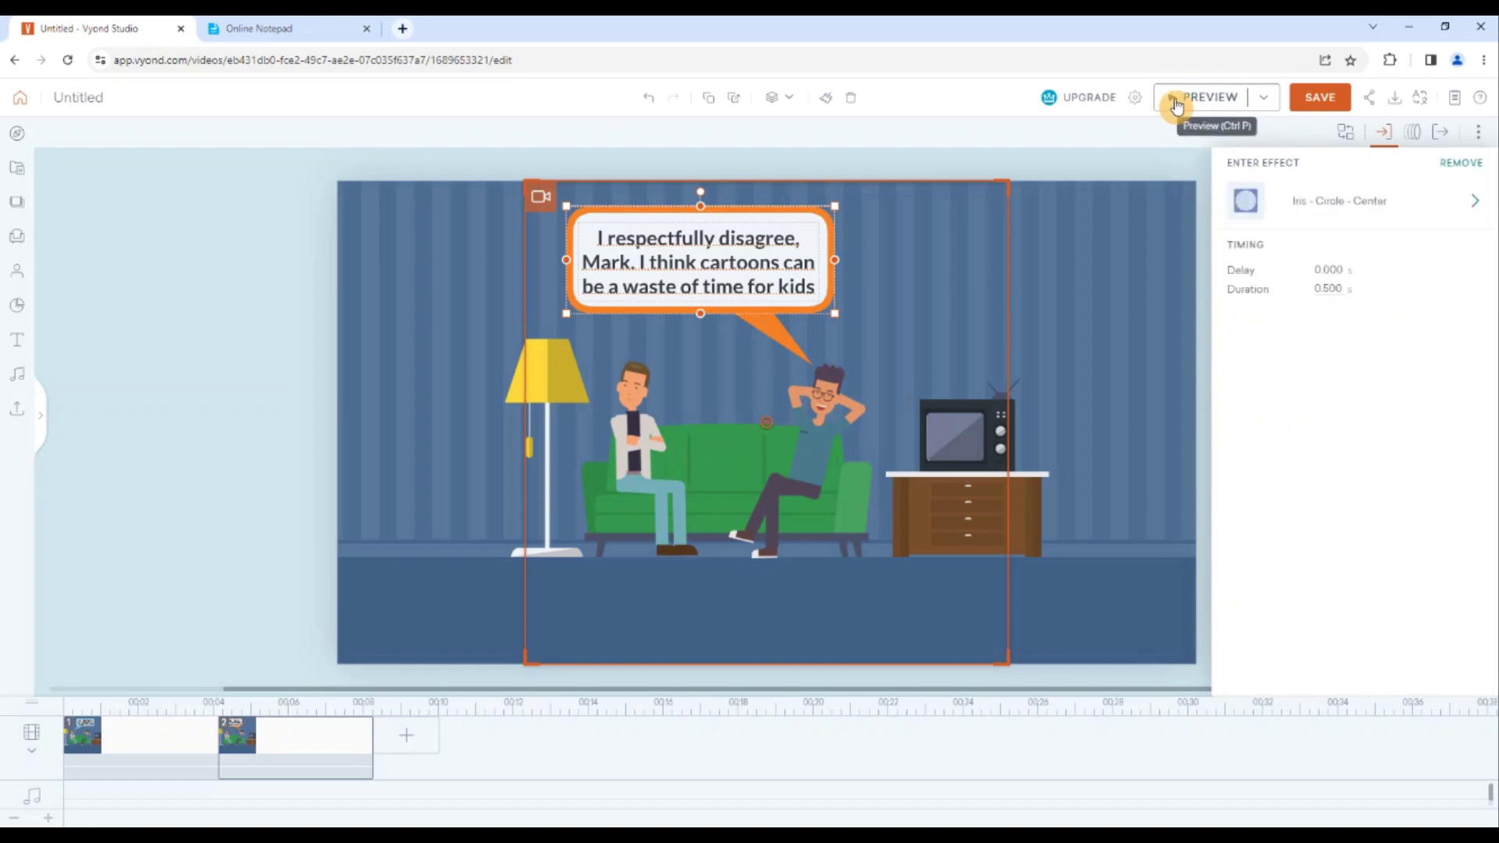
pyautogui.click(1263, 98)
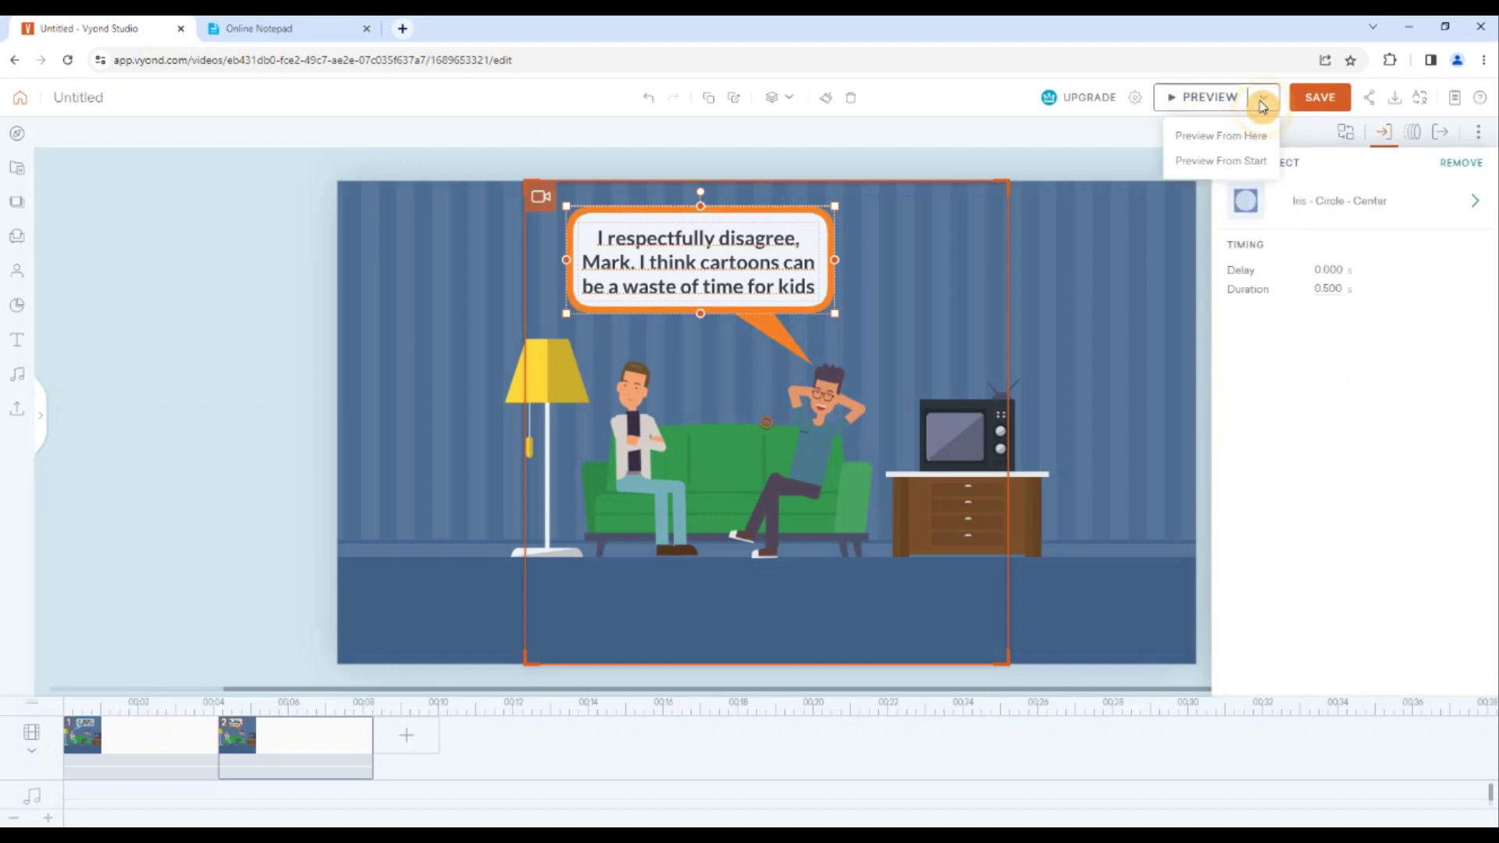
pyautogui.click(1249, 139)
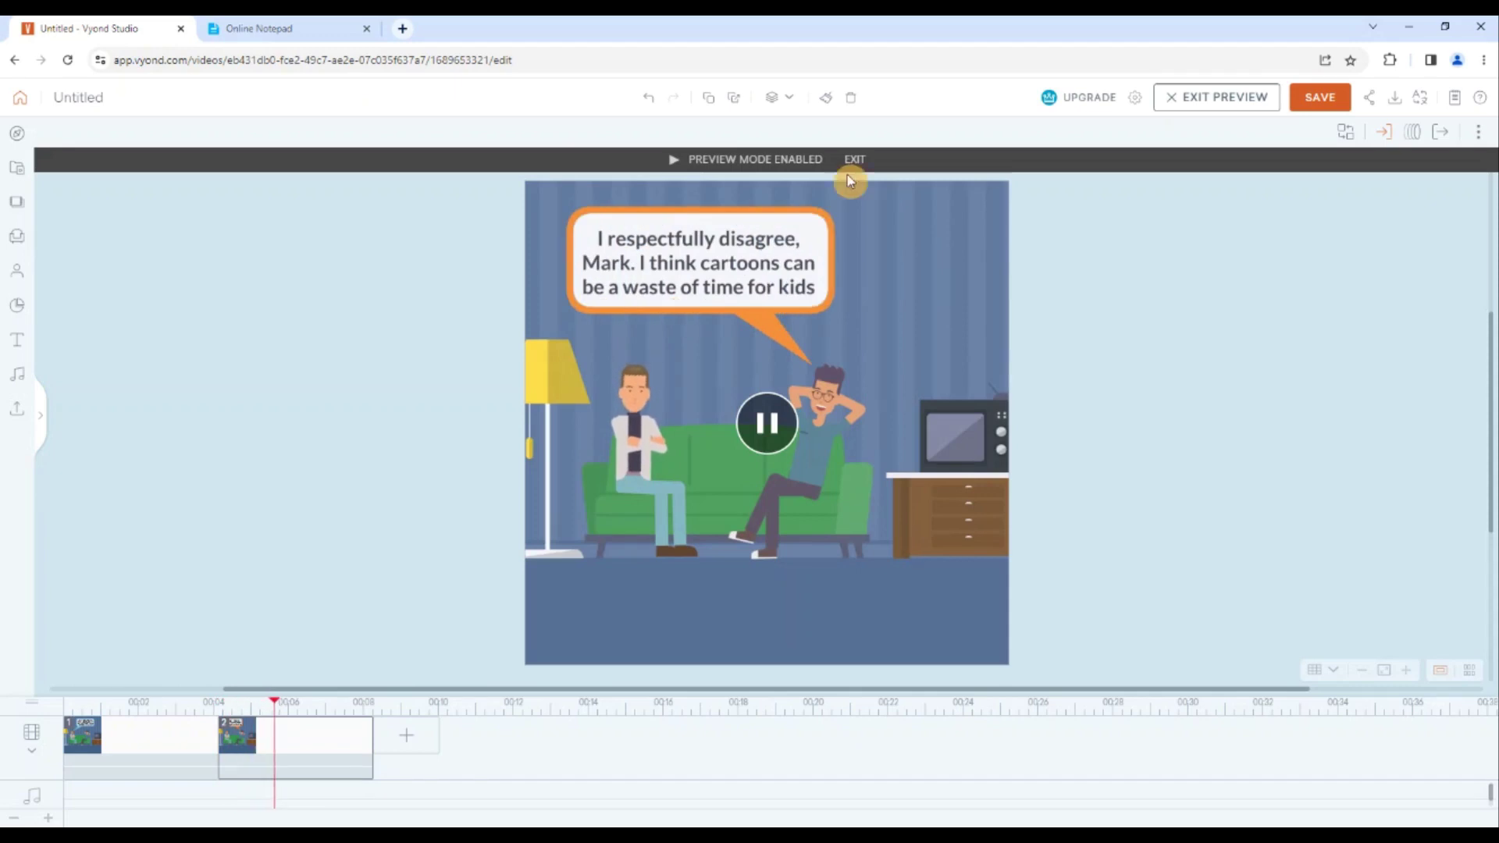
pyautogui.click(1163, 100)
pyautogui.click(824, 426)
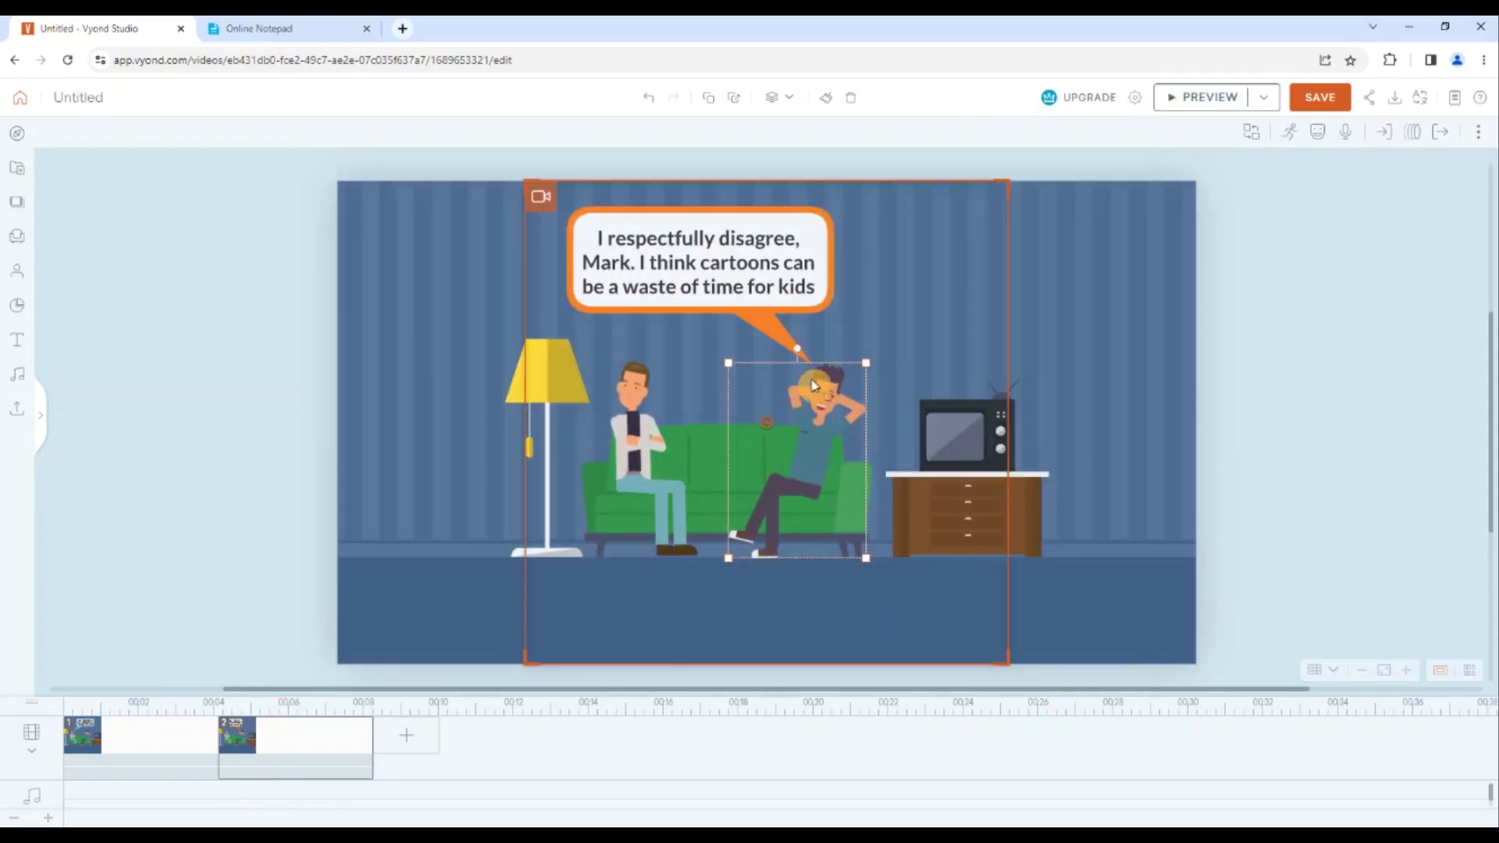
# - Give the right-hand man a sitting arms-crossed action, then preview scene 2
pyautogui.click(1279, 128)
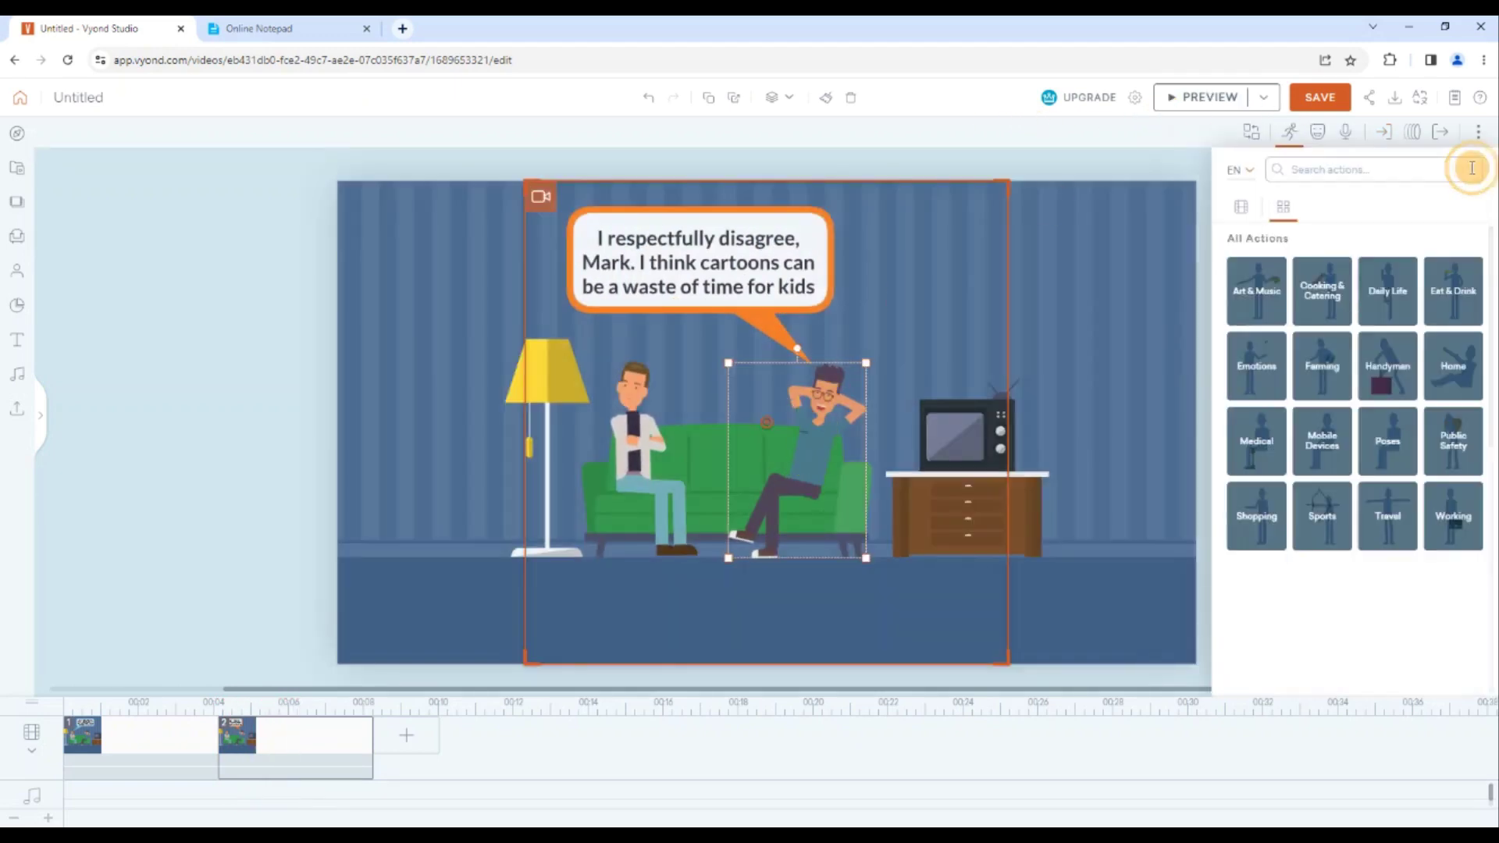
pyautogui.click(1400, 170)
pyautogui.write('siting')
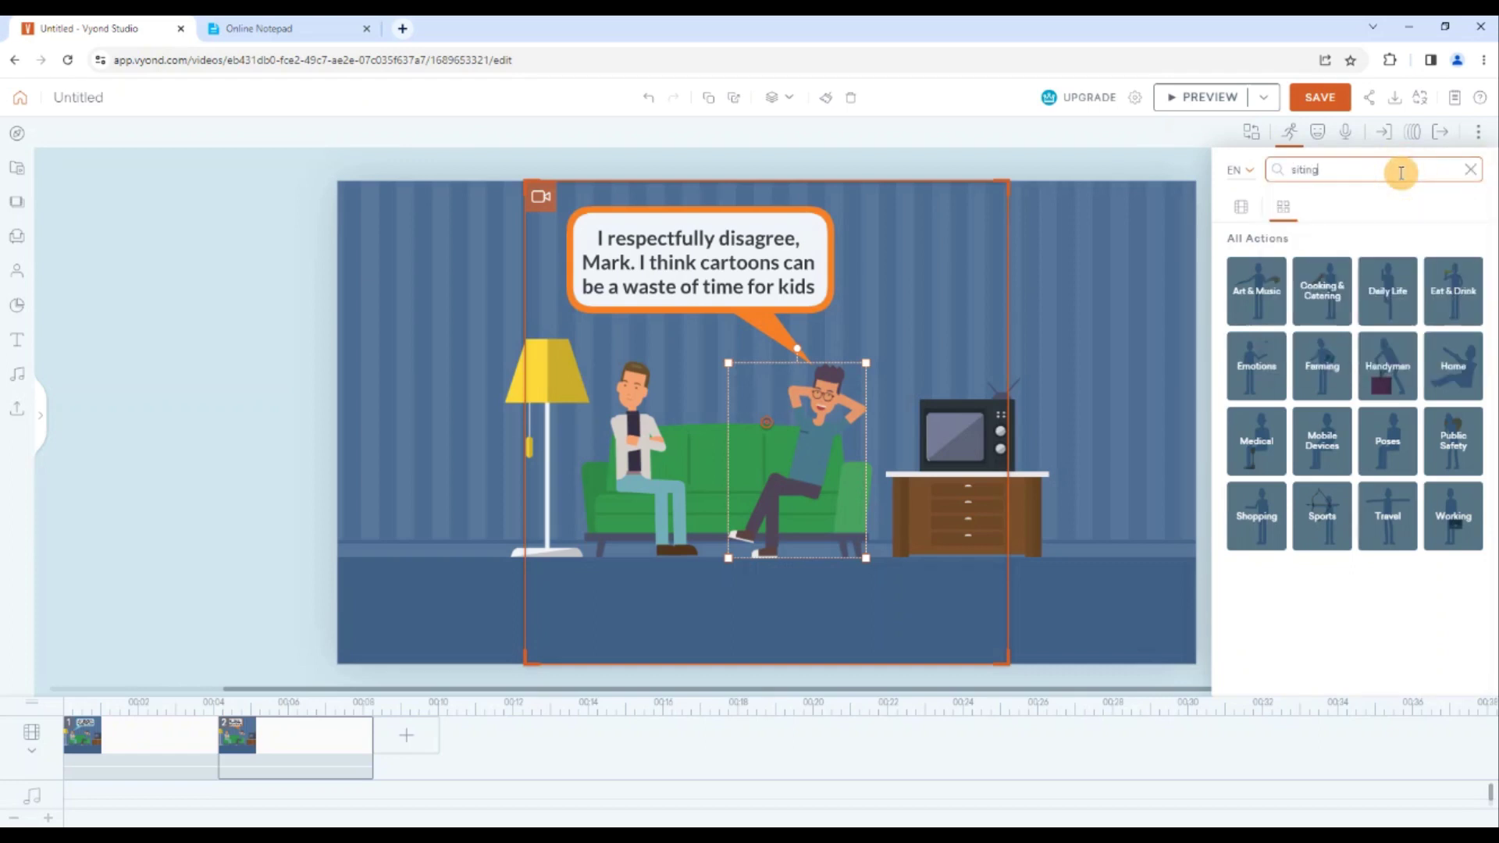
pyautogui.press('Return')
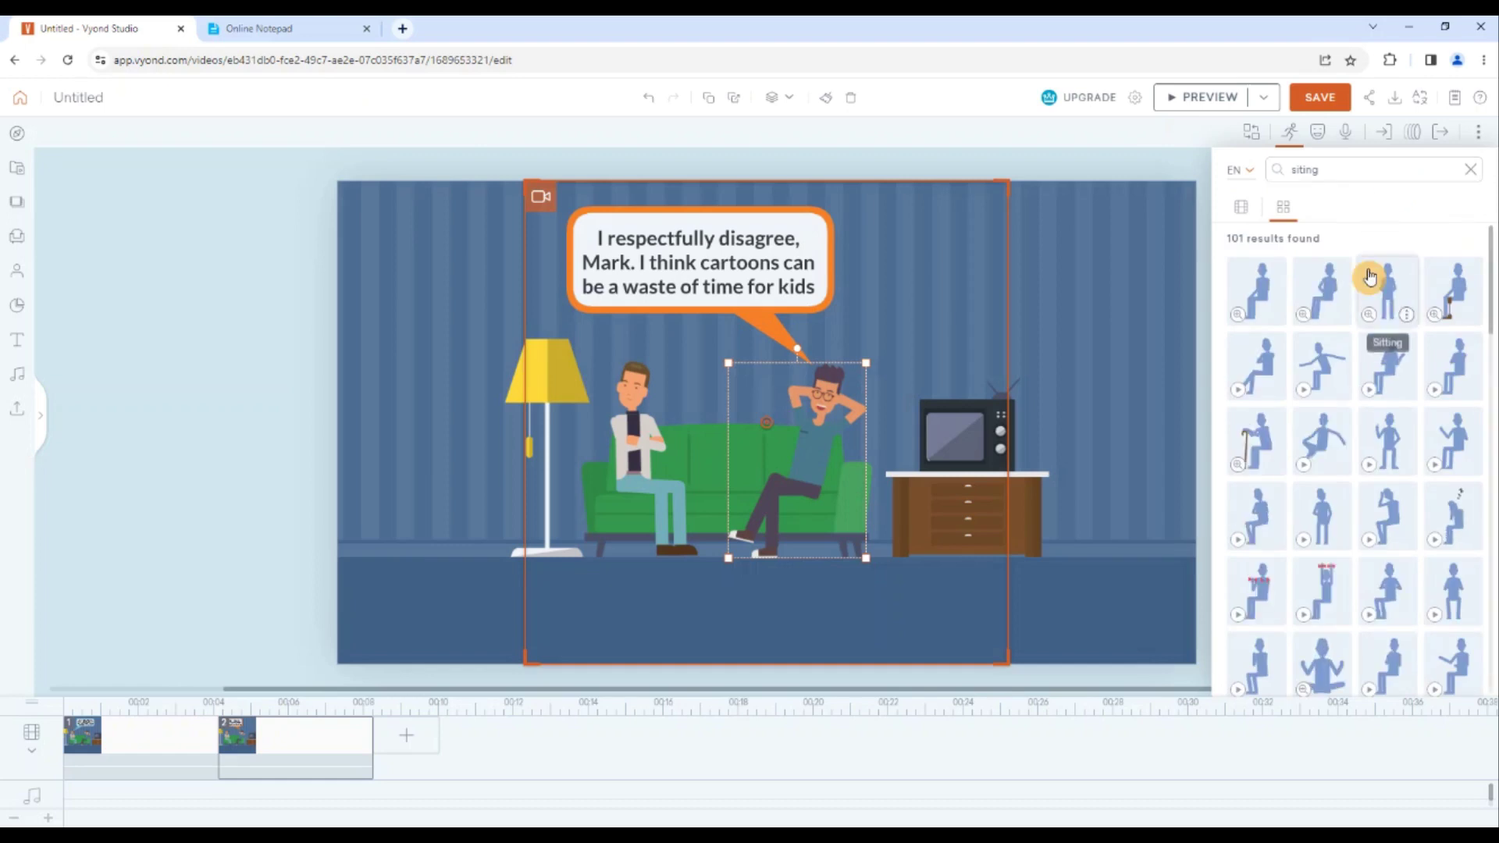
pyautogui.click(1243, 400)
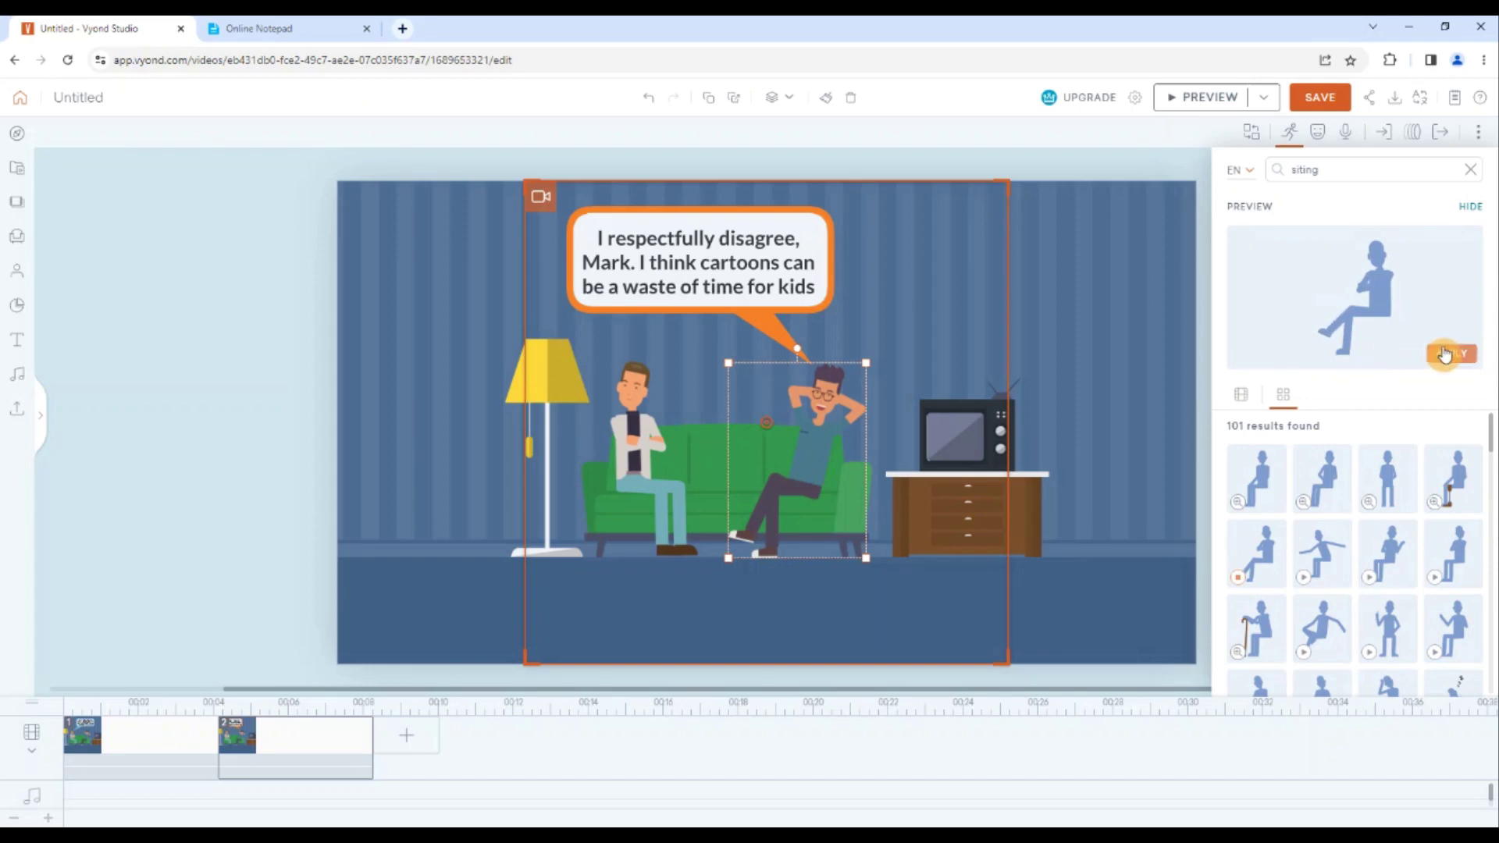
pyautogui.click(1451, 356)
pyautogui.click(1169, 97)
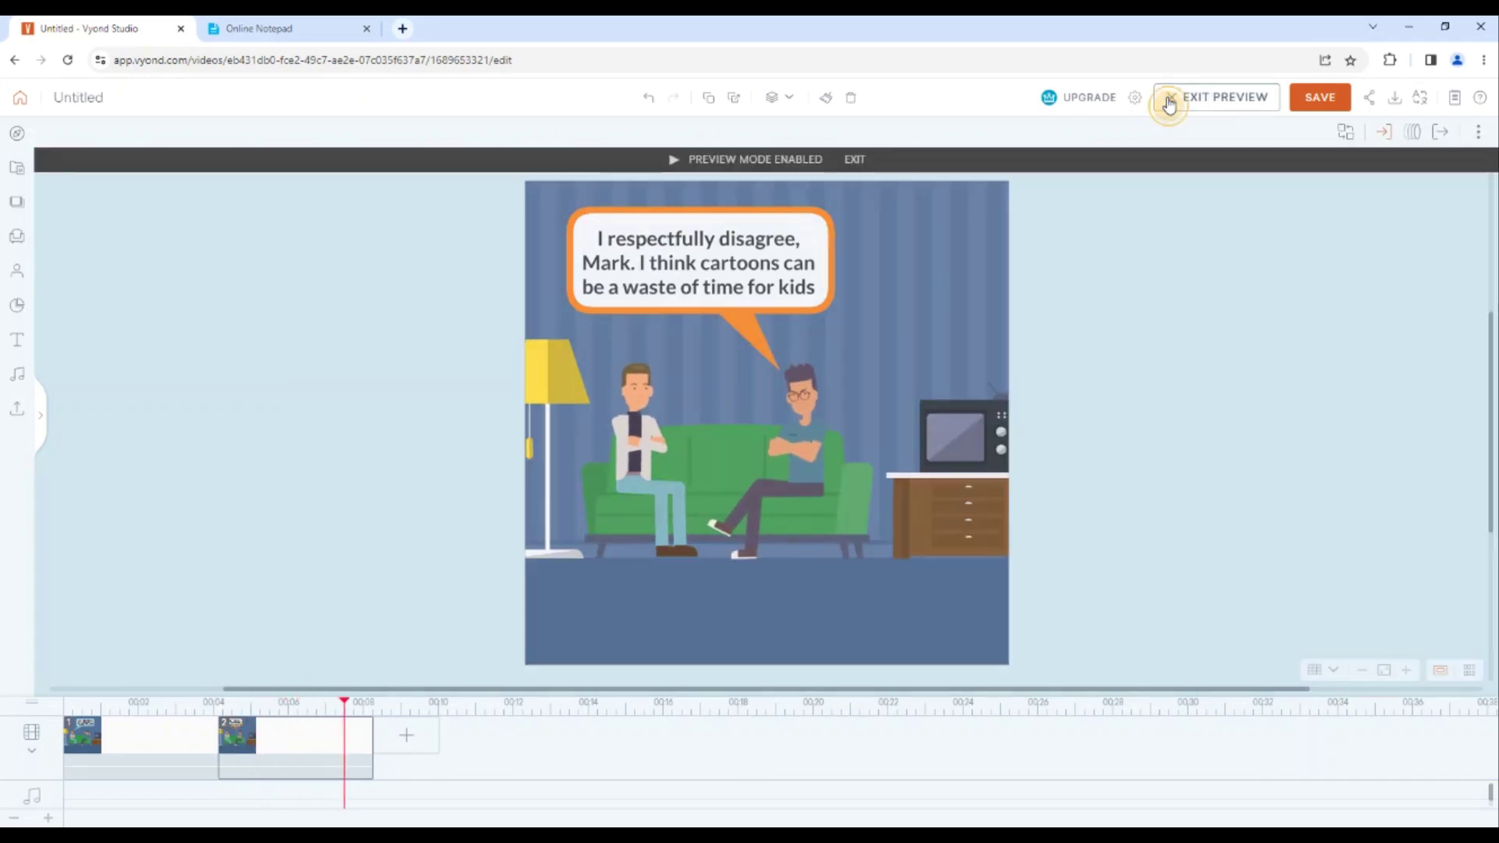
pyautogui.click(1169, 100)
# - Apply Iris - Square - Center from the Iris group as the orange bubble's exit effect
pyautogui.click(690, 264)
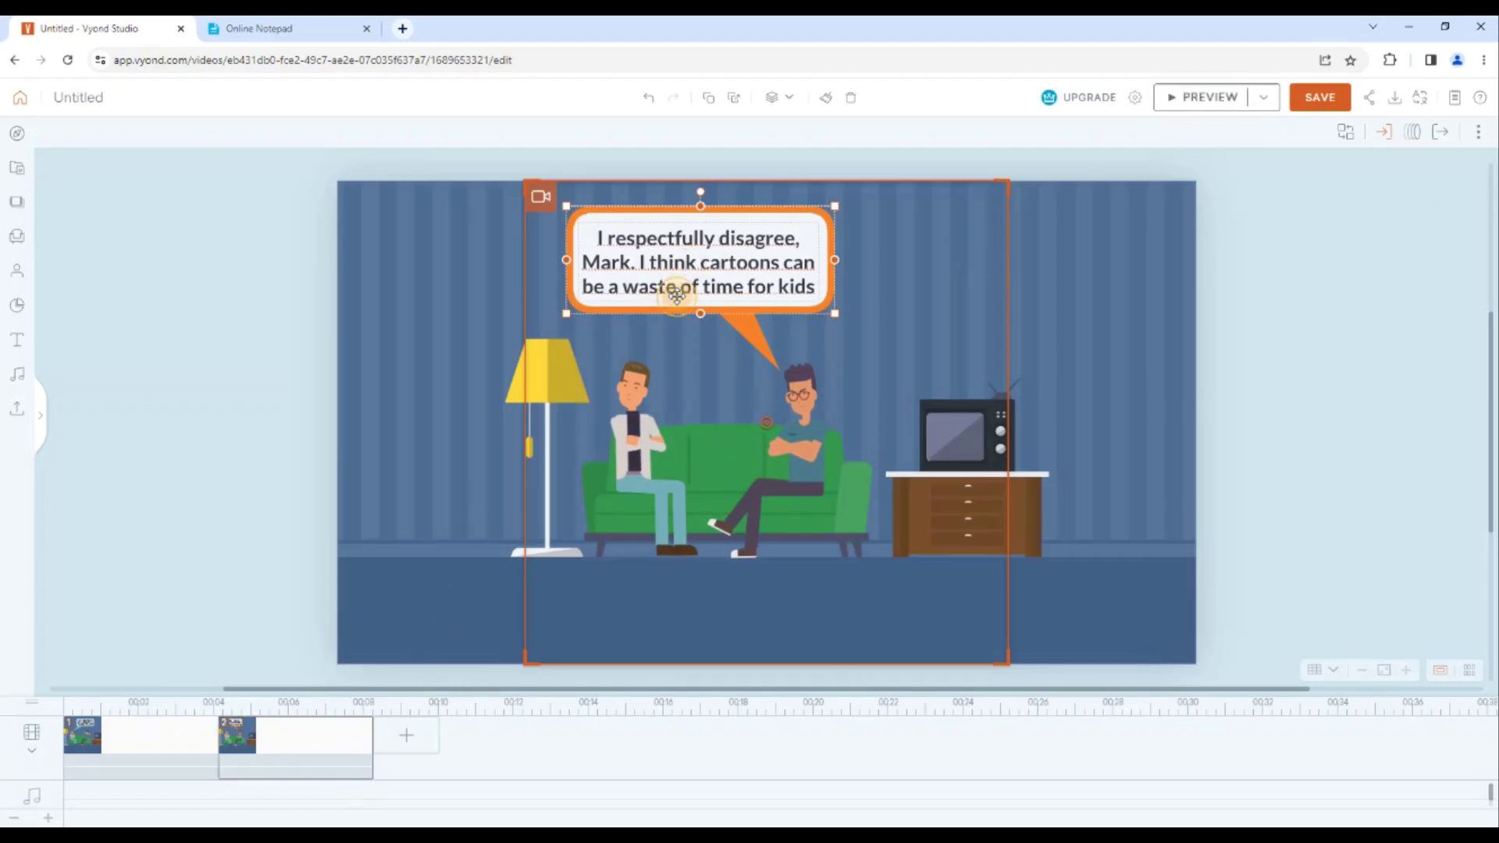
pyautogui.click(1441, 133)
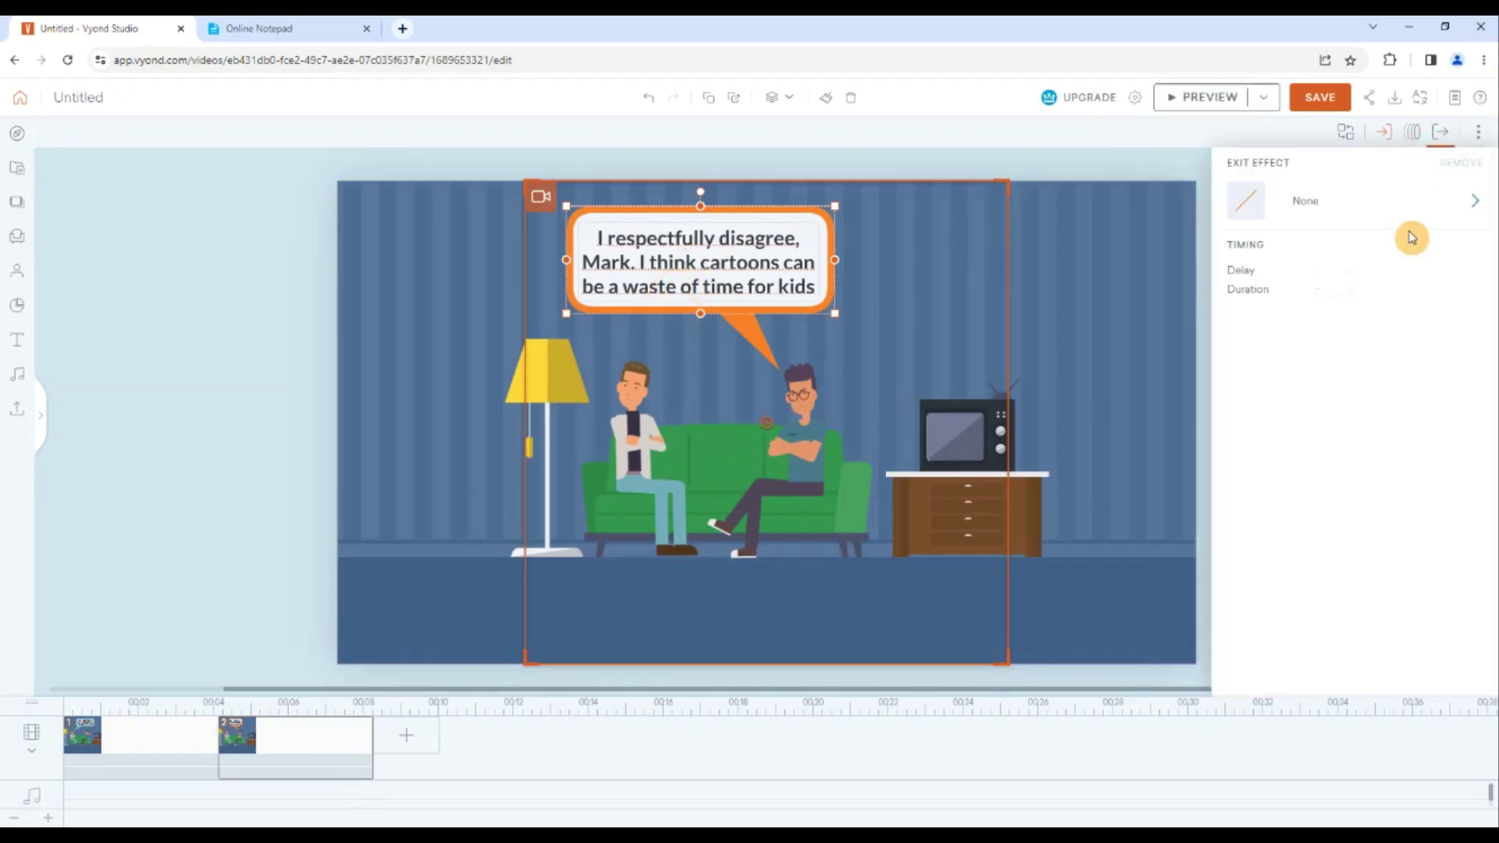
pyautogui.click(1427, 214)
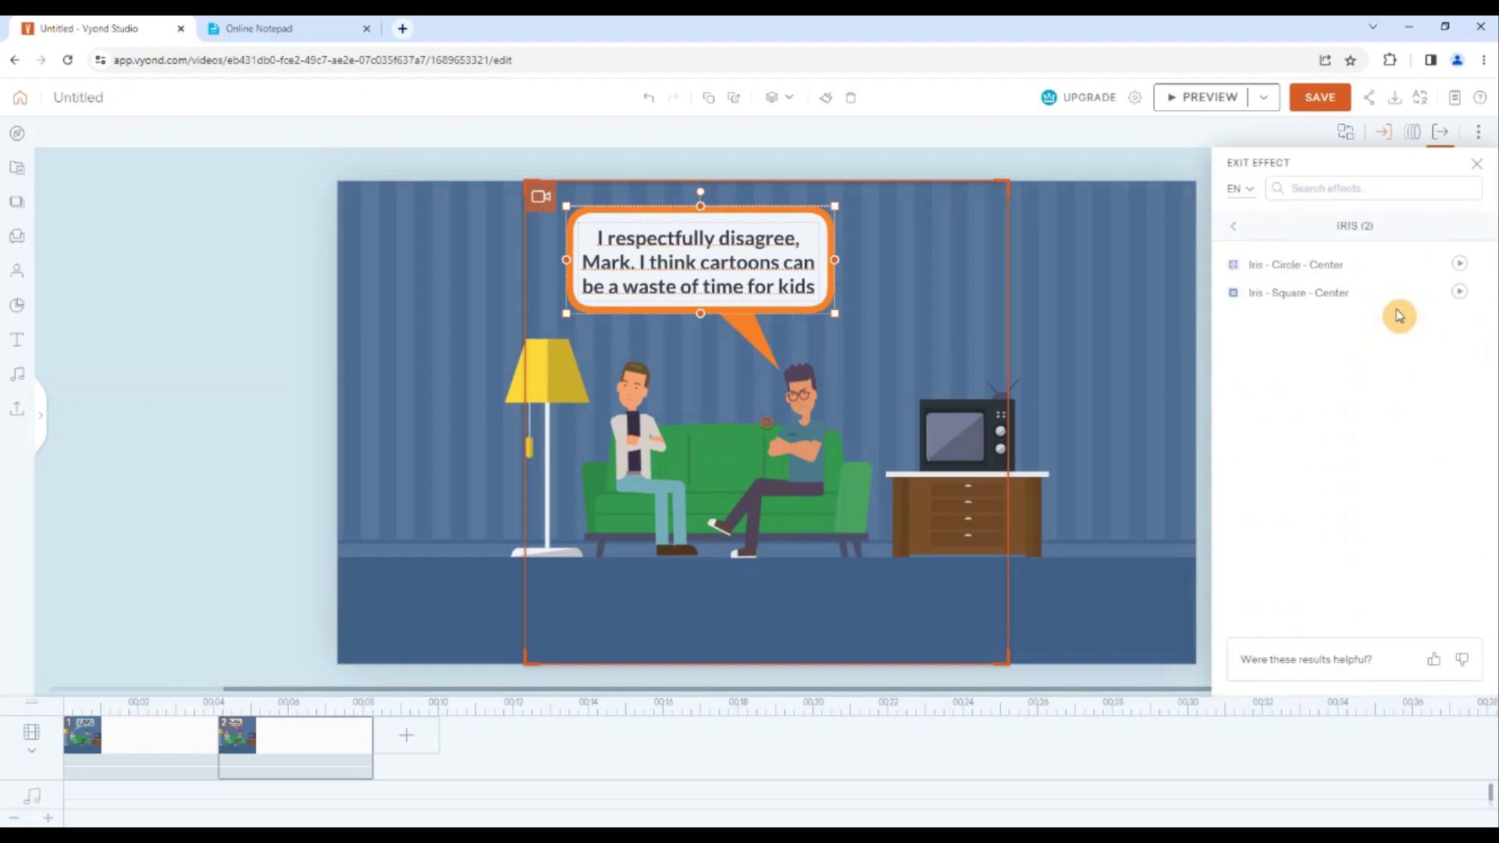
pyautogui.click(1281, 350)
pyautogui.click(1460, 296)
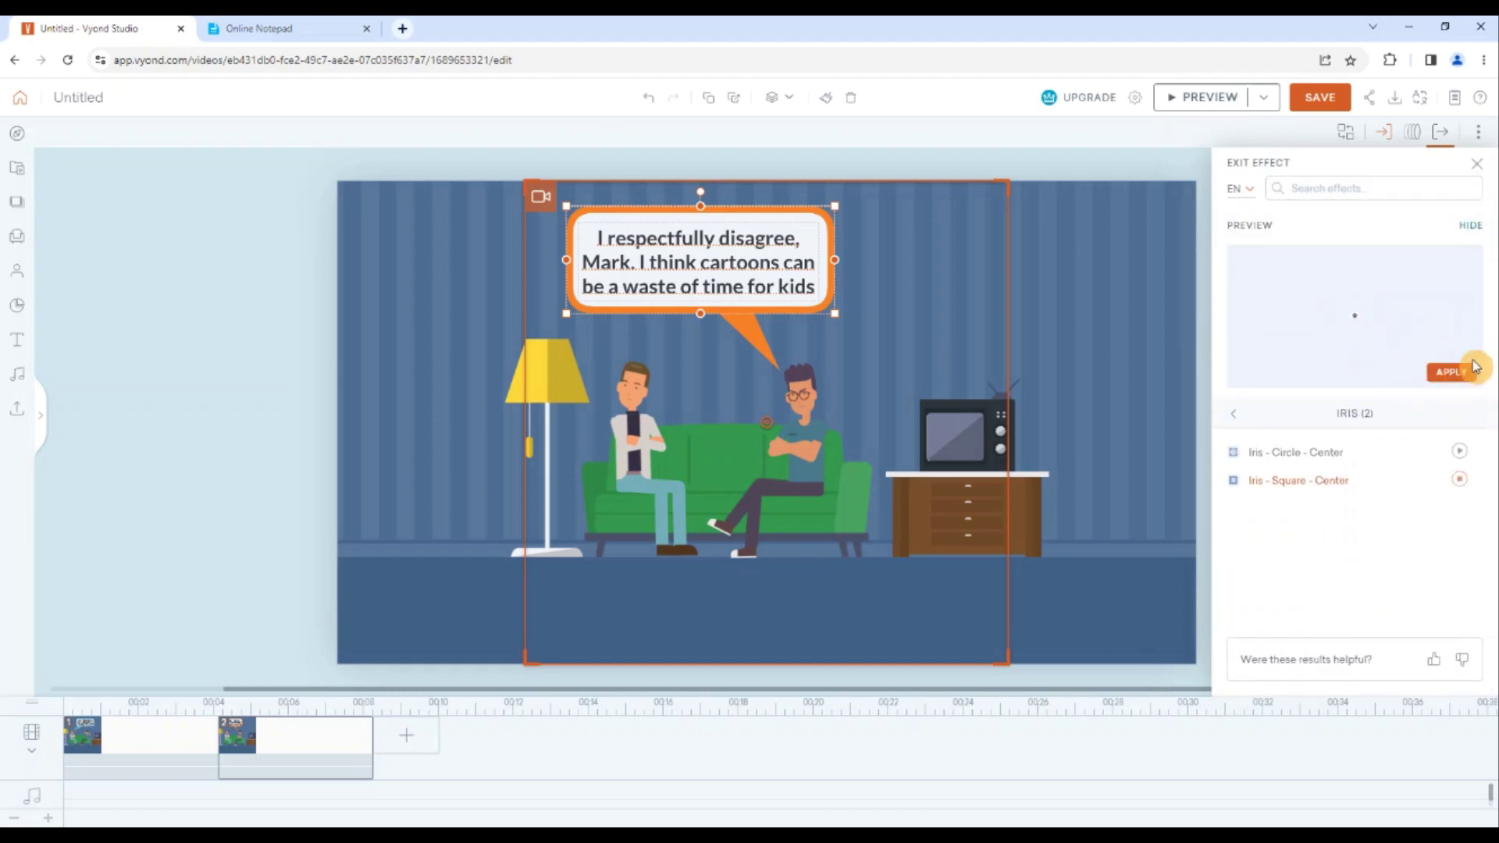
pyautogui.click(1454, 372)
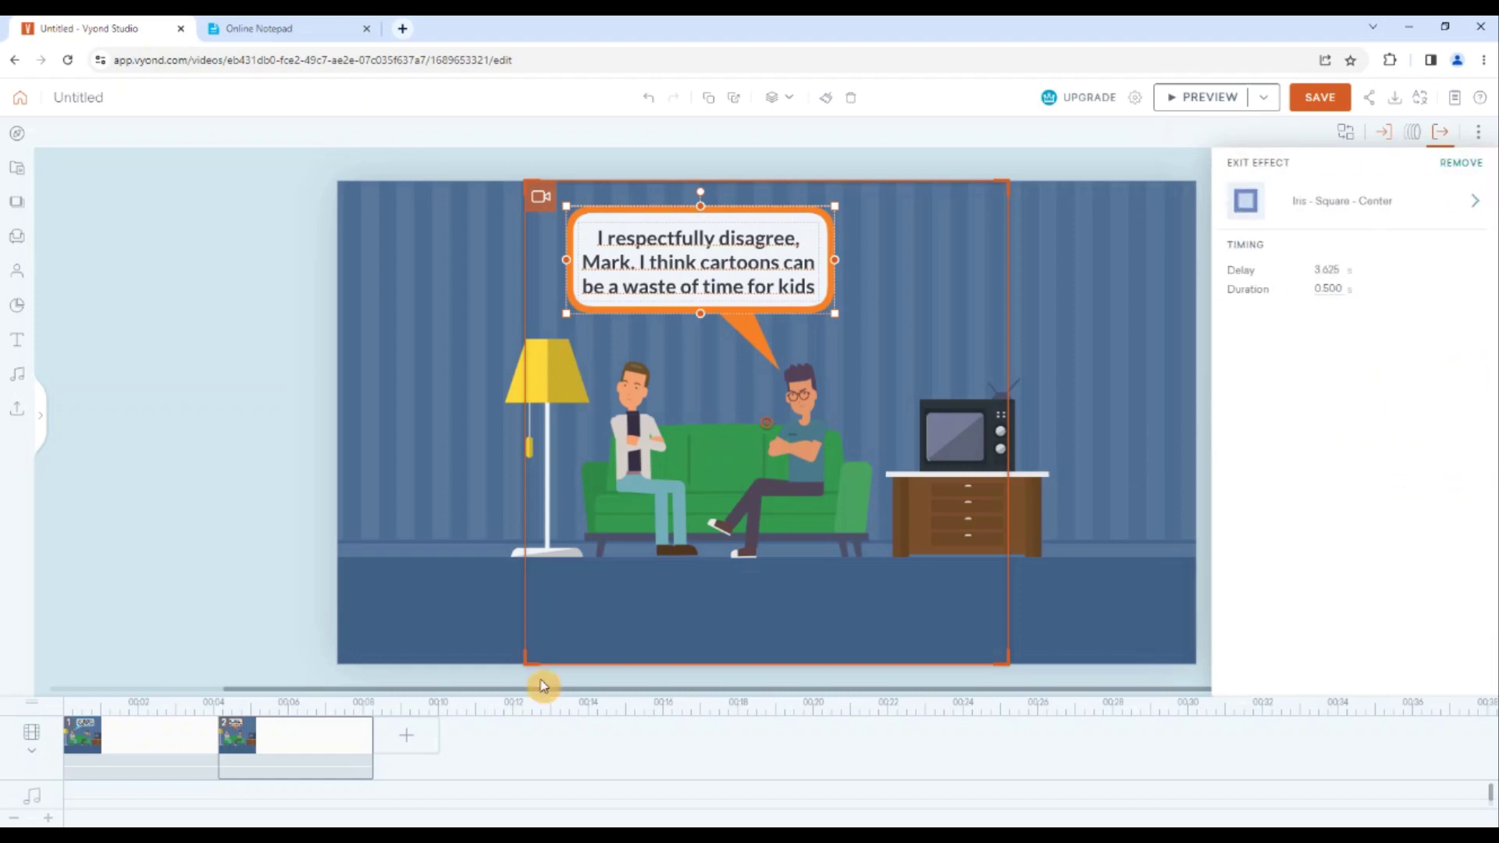
# - Paste a copy of the opening scene into the timeline and reorder it to follow scene 2
pyautogui.click(267, 758)
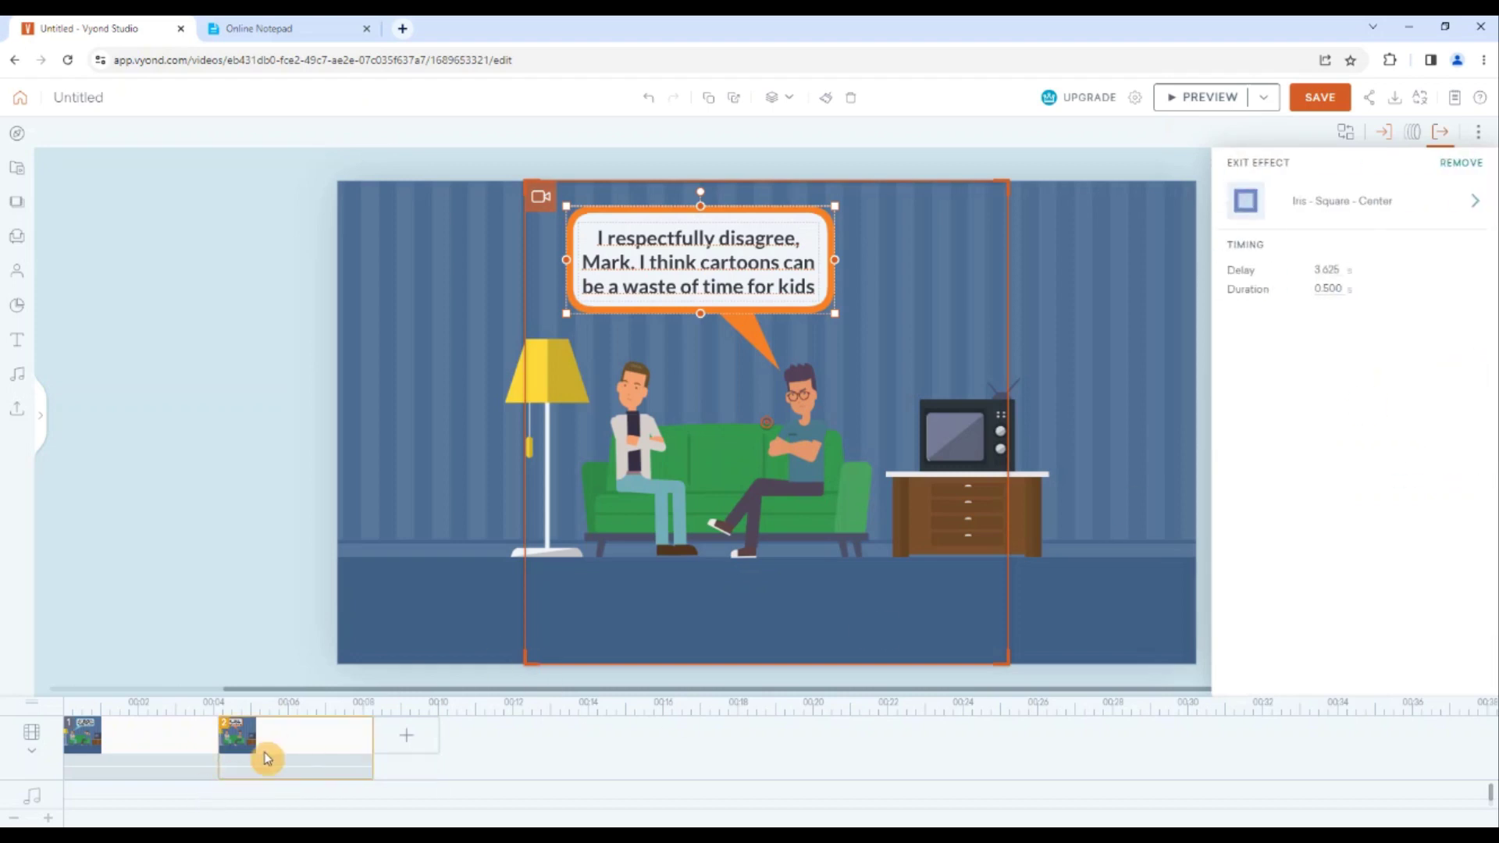
pyautogui.click(165, 766)
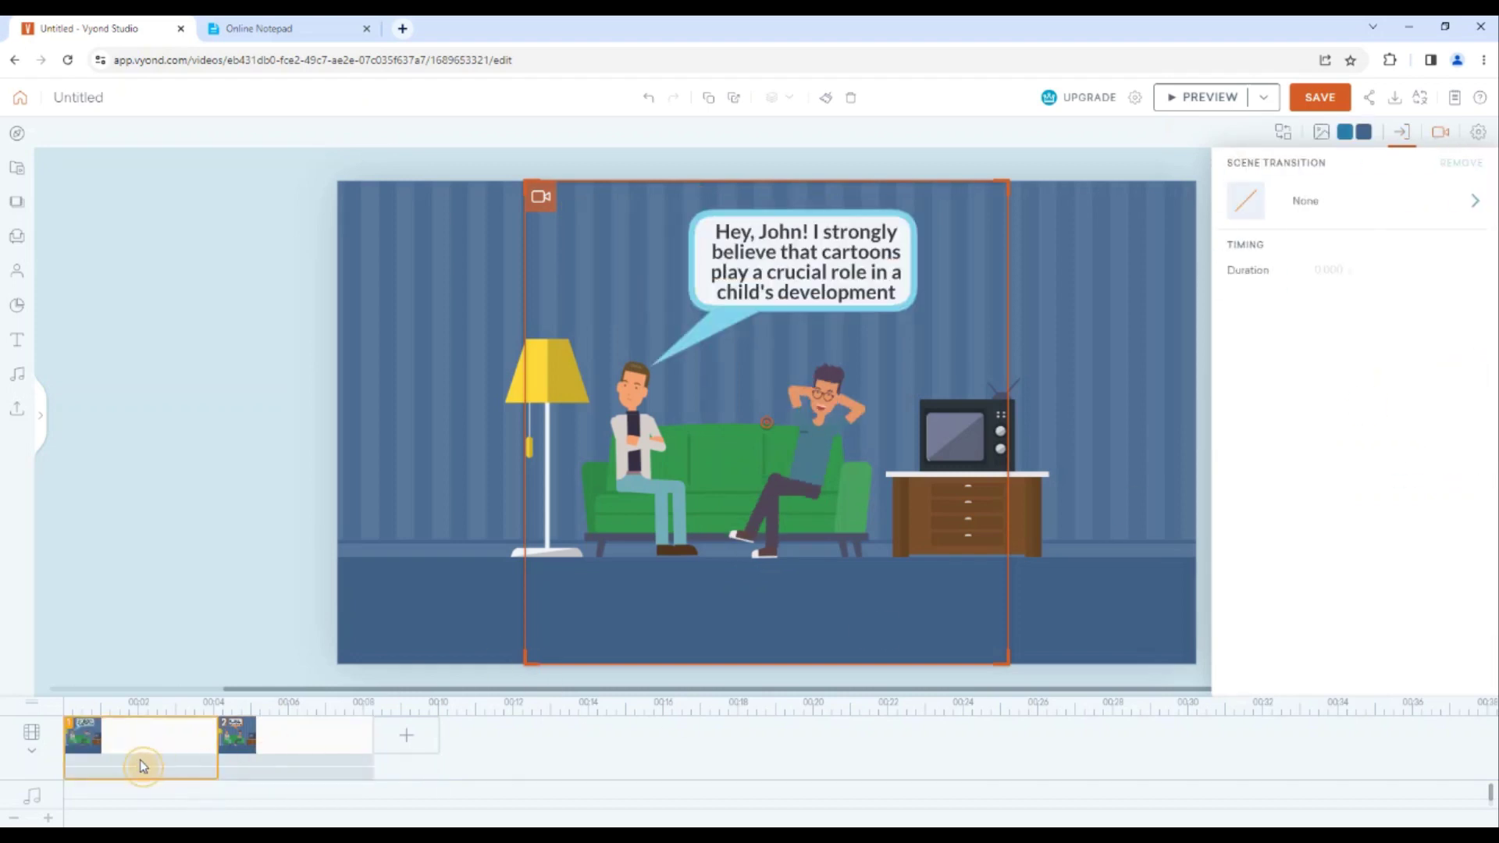
pyautogui.rightClick(139, 760)
pyautogui.click(178, 616)
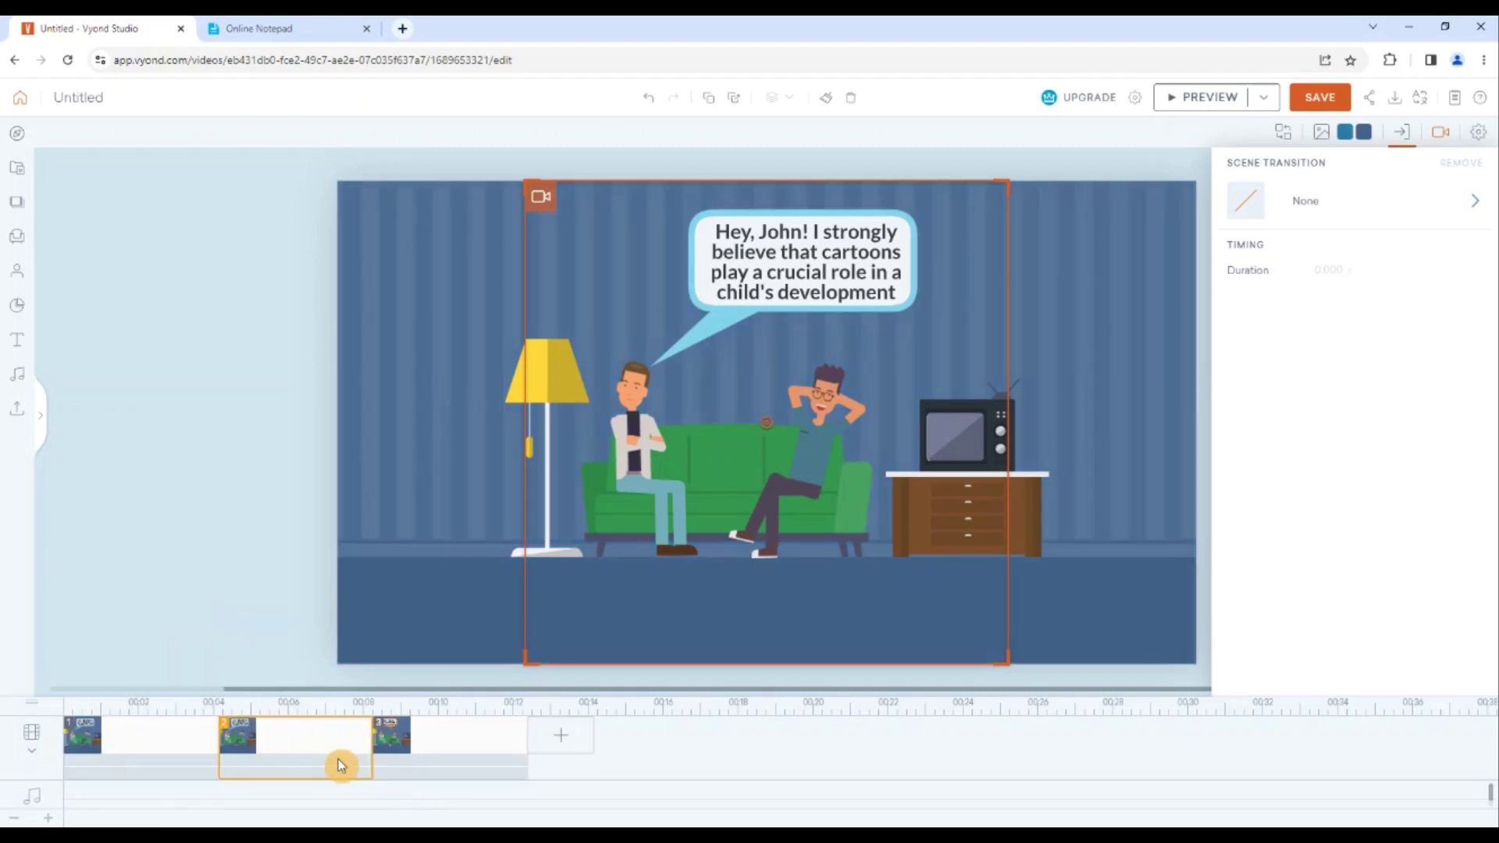
pyautogui.moveTo(331, 763); pyautogui.dragTo(572, 781)
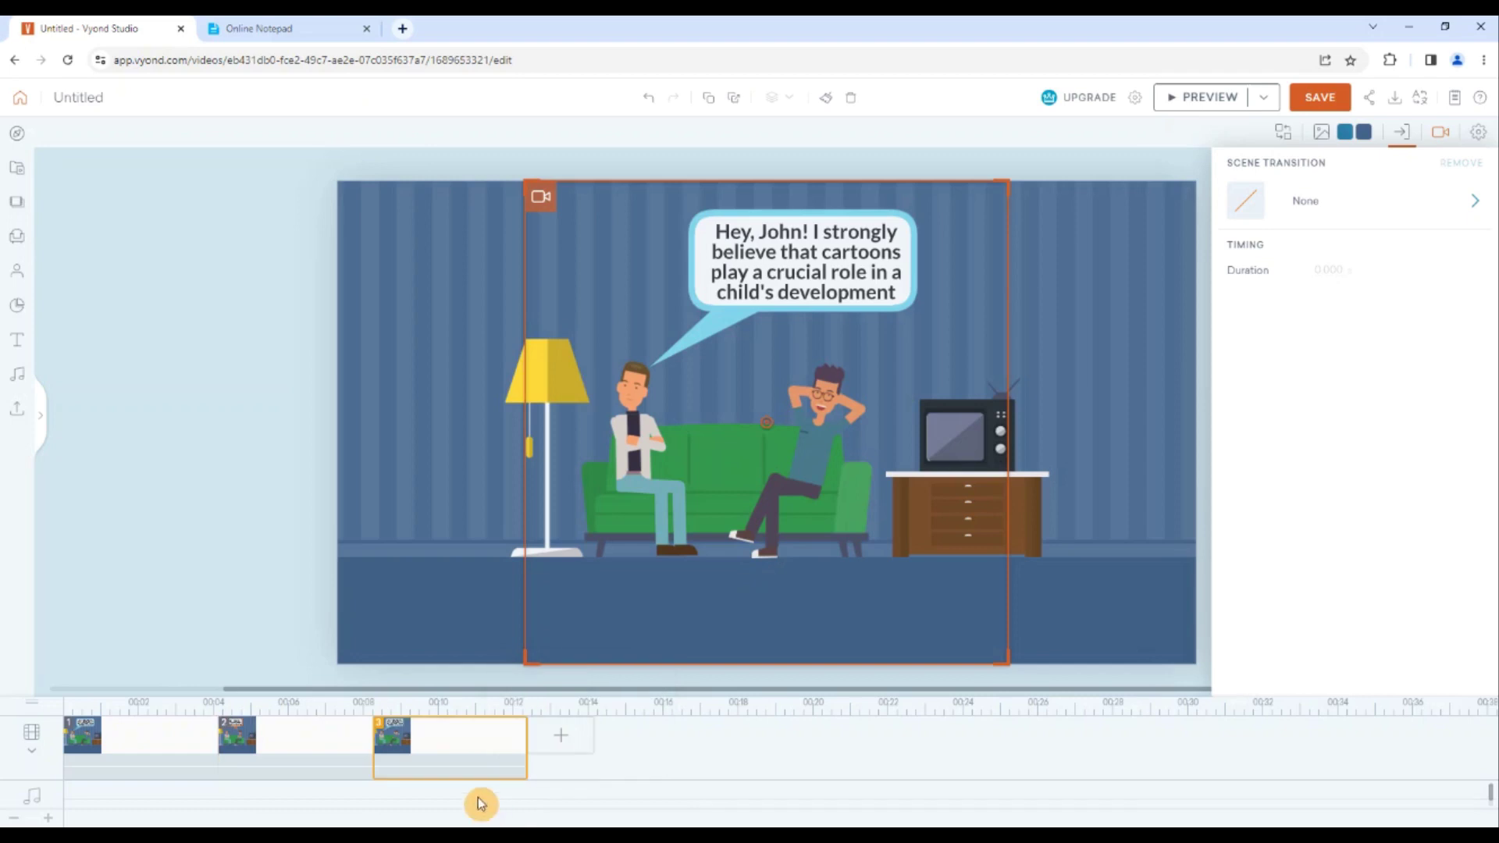
# - Copy Mark's line 'But cartoons can be educational and promote learning…' from Online Notepad
pyautogui.click(762, 274)
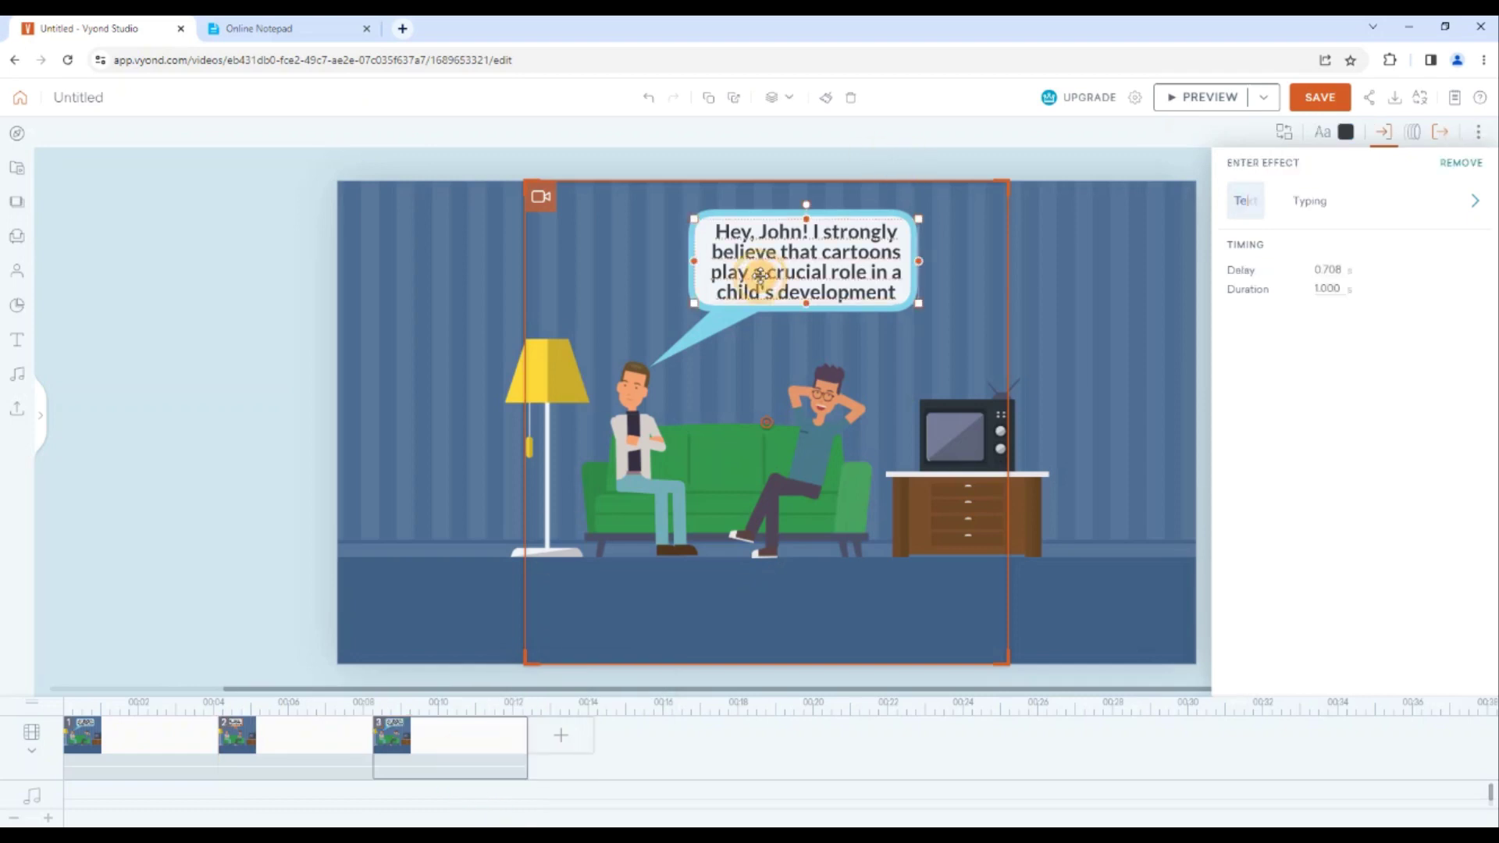
pyautogui.click(281, 30)
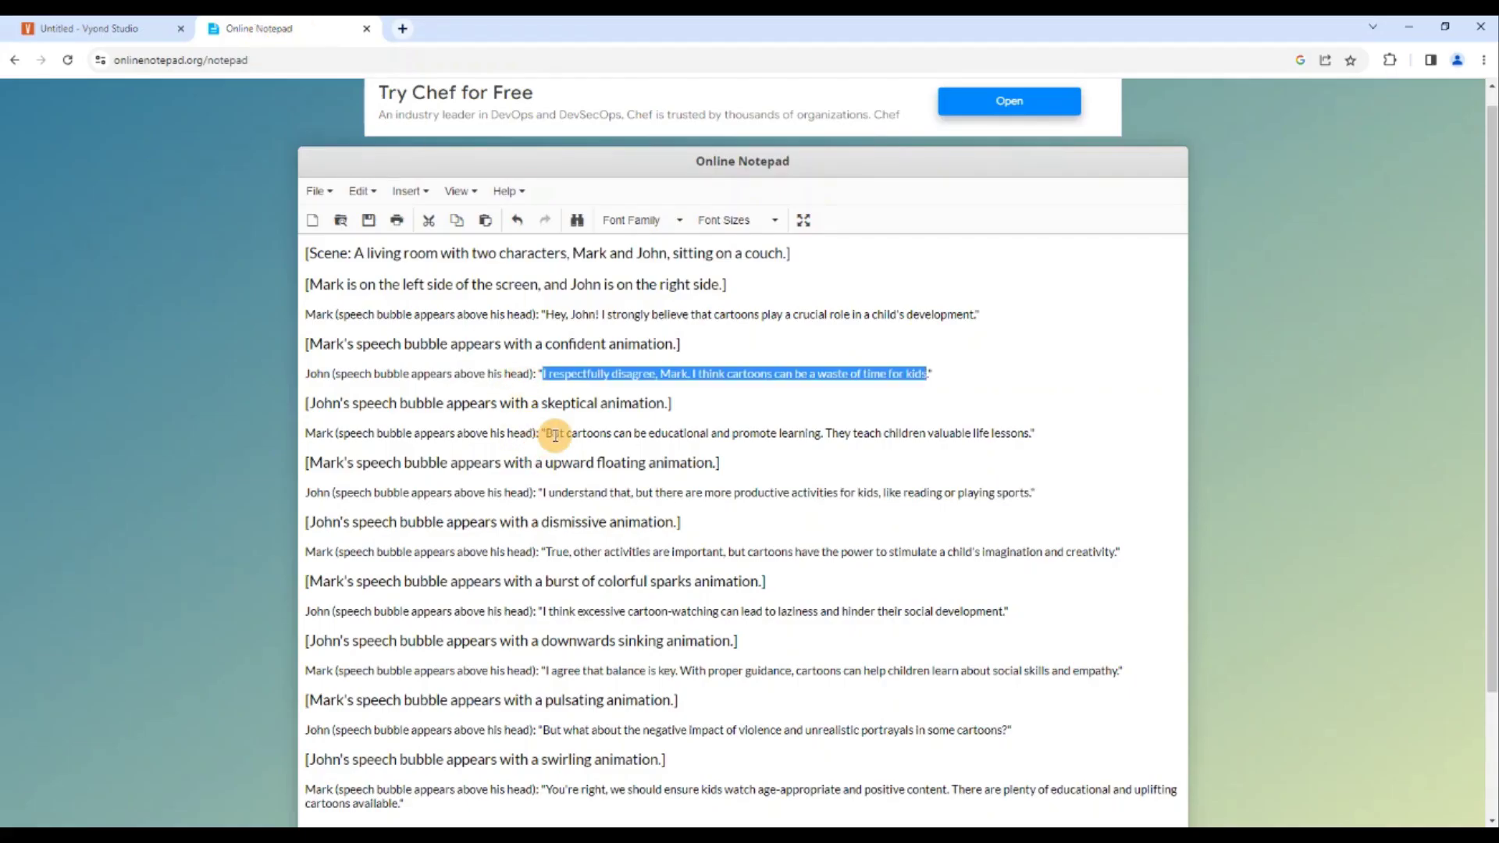
pyautogui.moveTo(545, 434); pyautogui.dragTo(1032, 436)
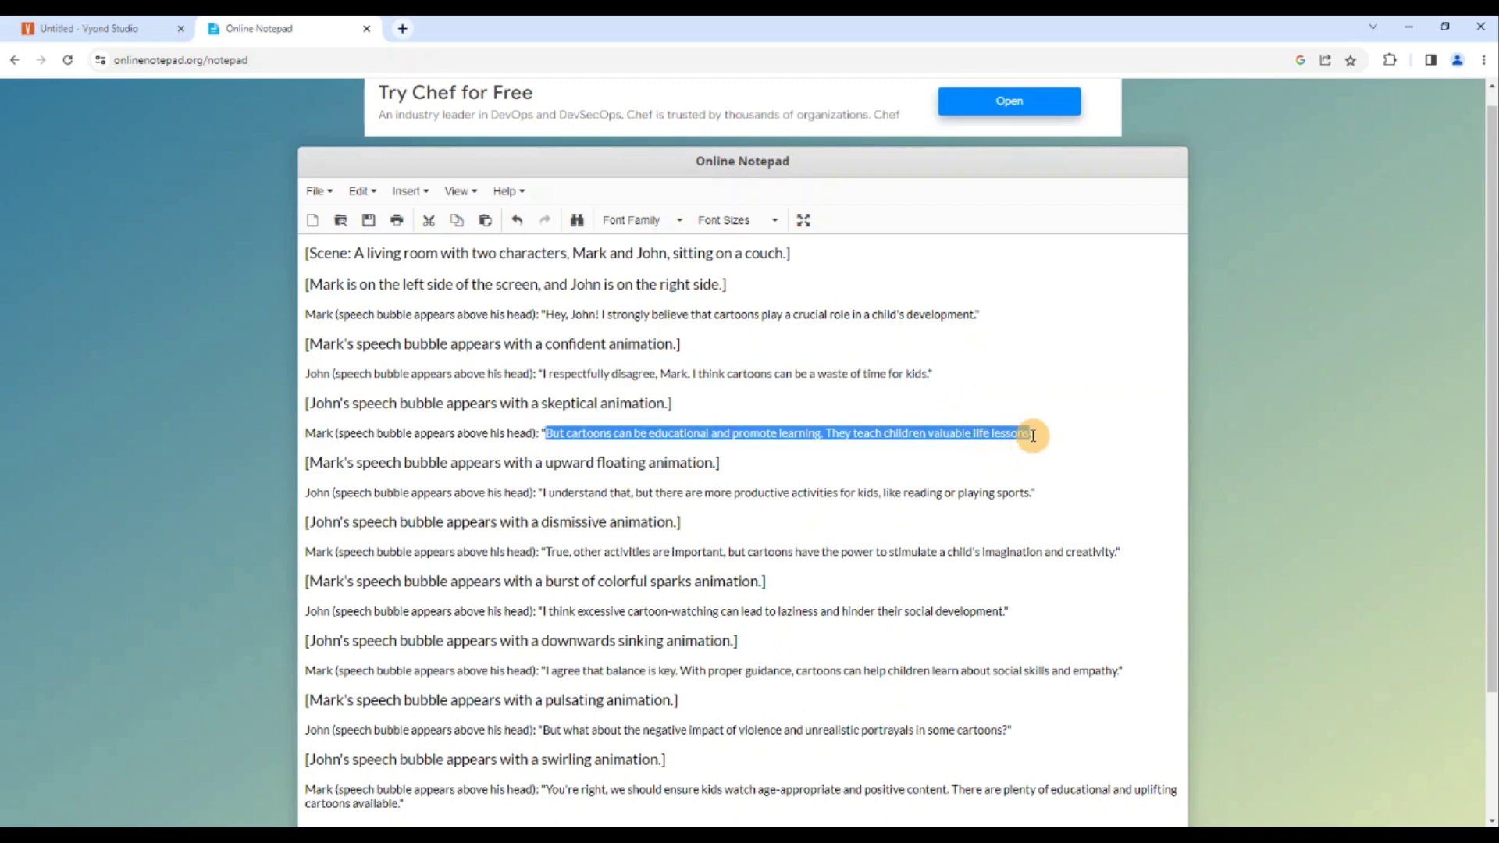
pyautogui.rightClick(1007, 431)
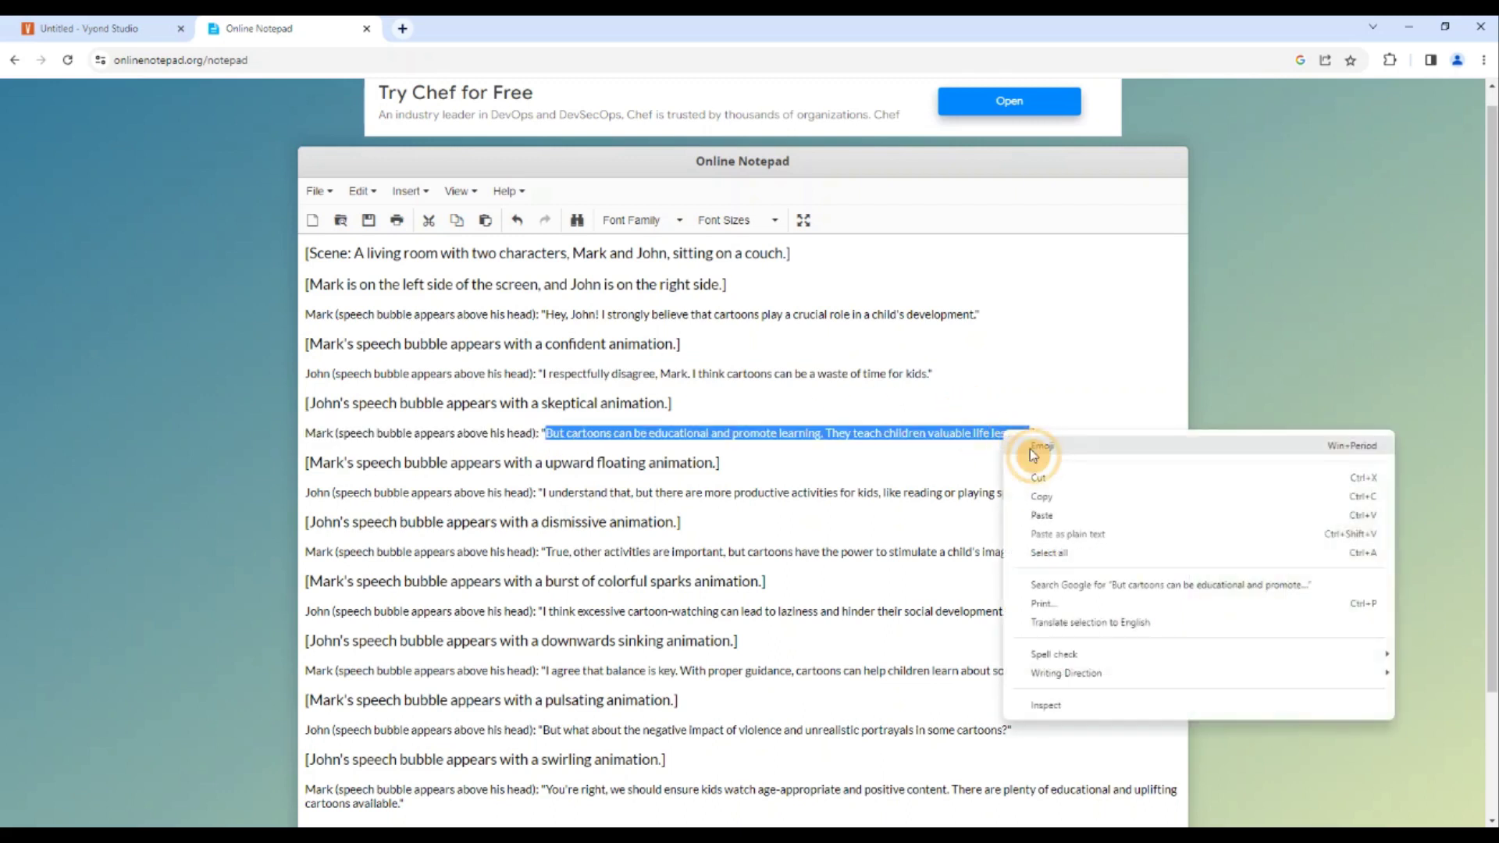
pyautogui.click(1037, 488)
pyautogui.click(117, 23)
# - Paste the 'cartoons can be educational' line into scene 3's bubble and play the preview
pyautogui.doubleClick(812, 270)
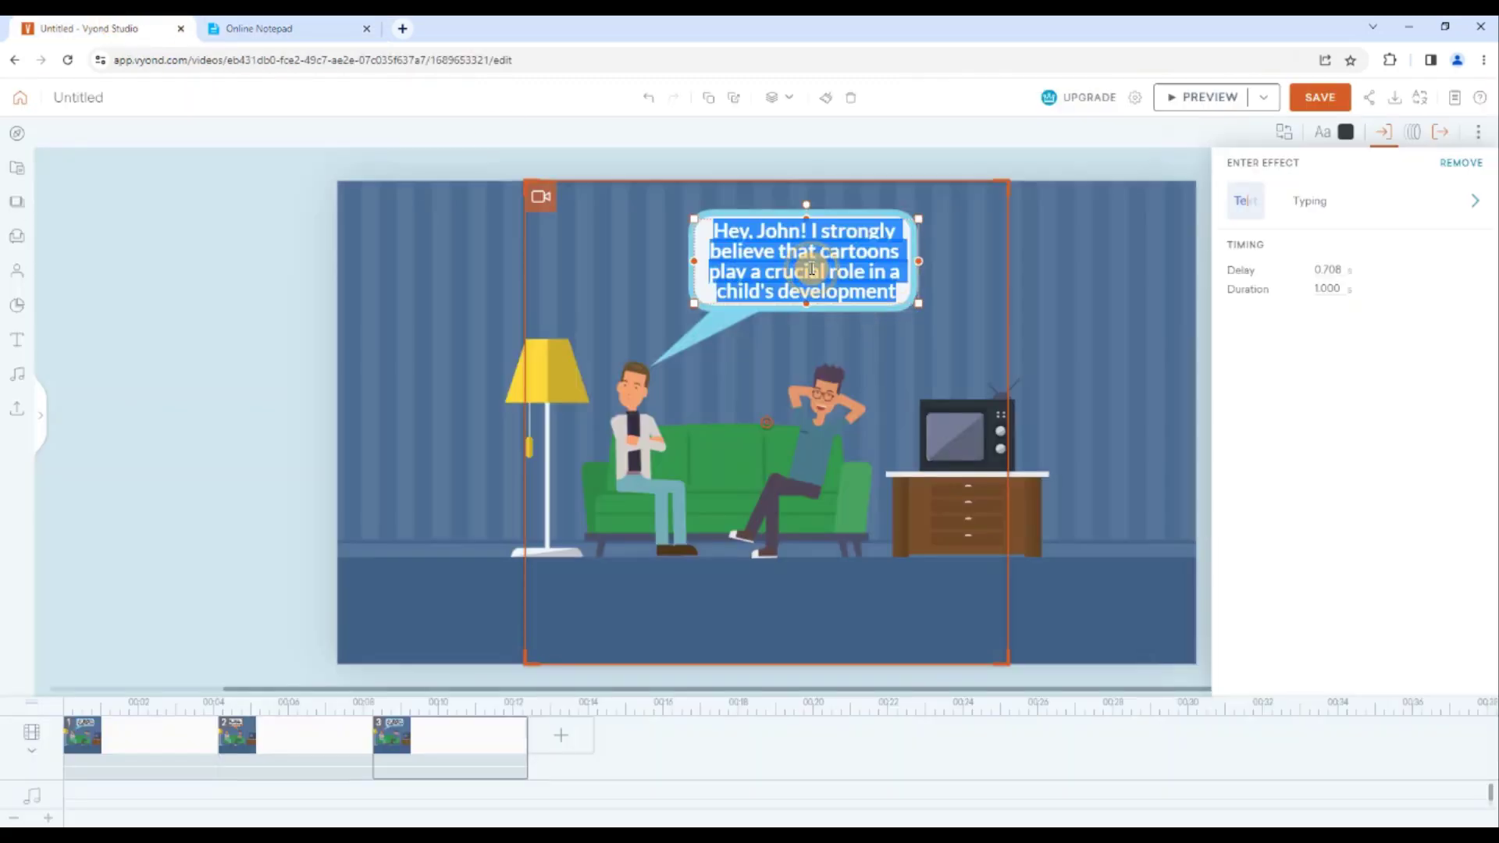
pyautogui.hotkey('ctrl', 'v')
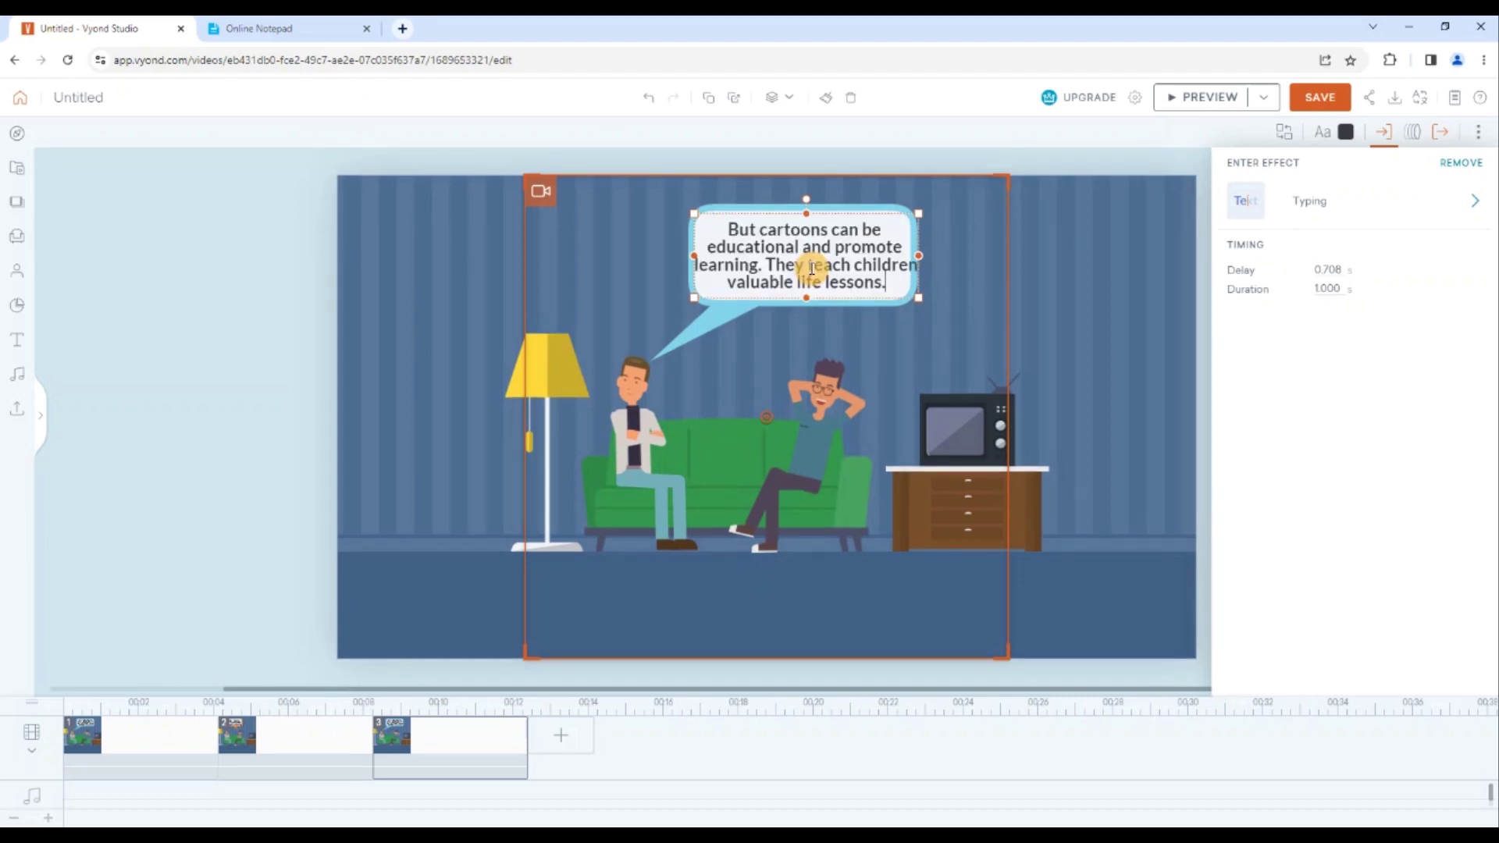
pyautogui.click(1098, 295)
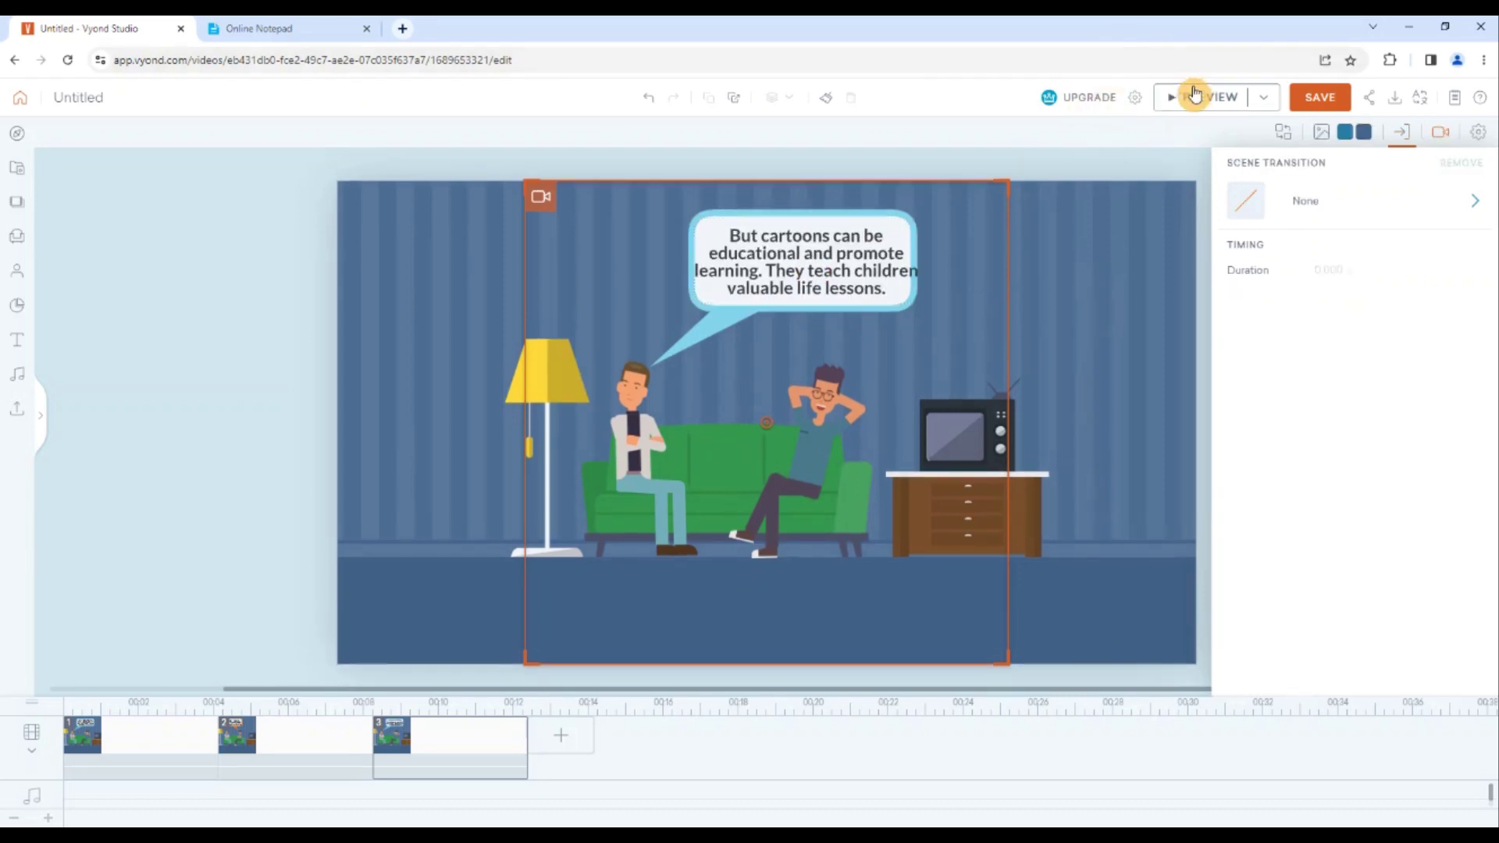
pyautogui.click(1173, 101)
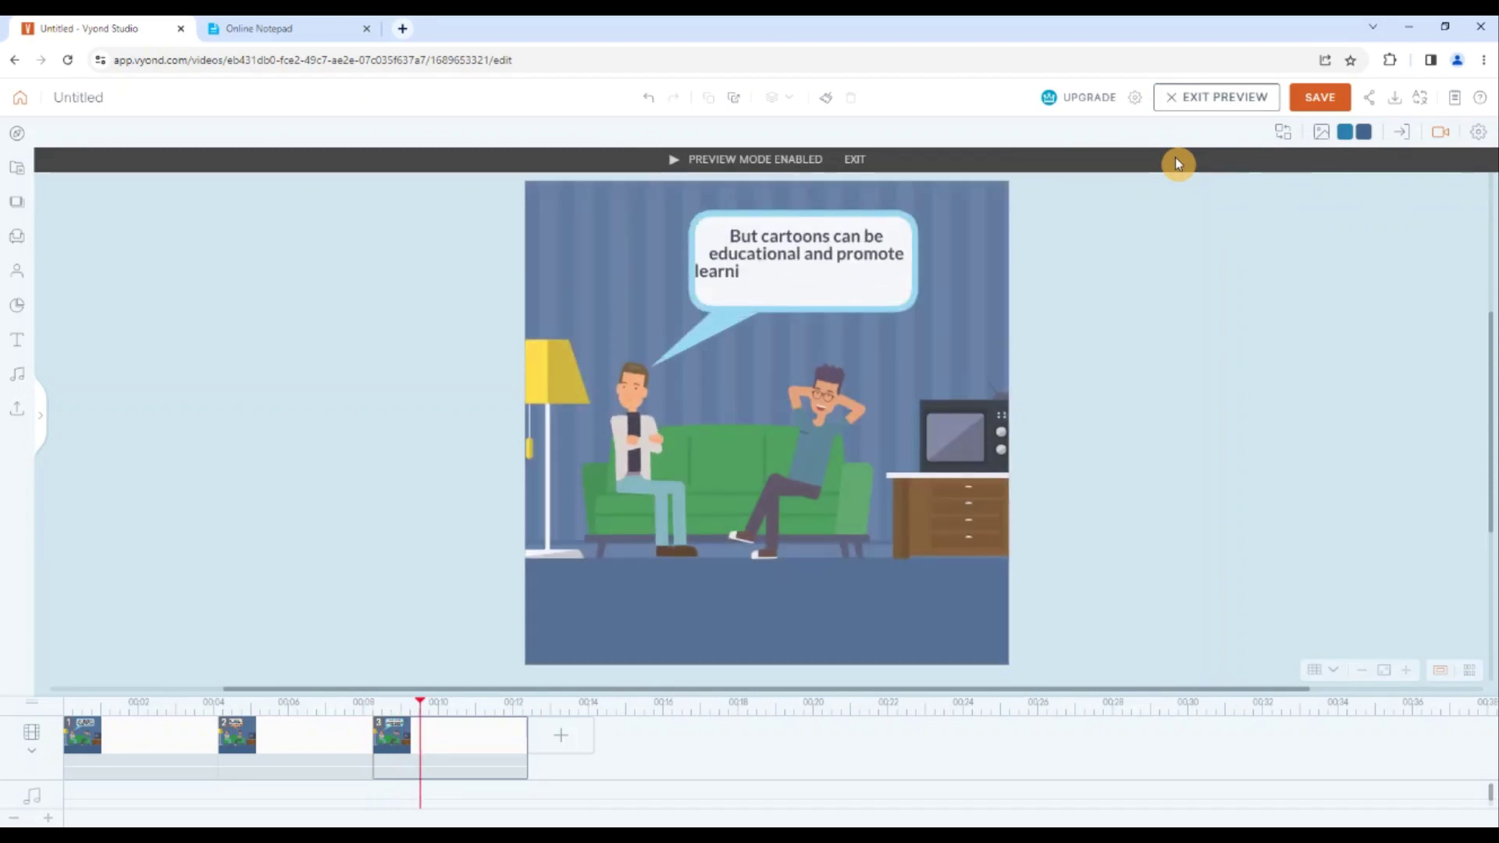
# - Leave preview and make scene 3's speech bubble slightly narrower
pyautogui.click(1168, 116)
pyautogui.click(738, 277)
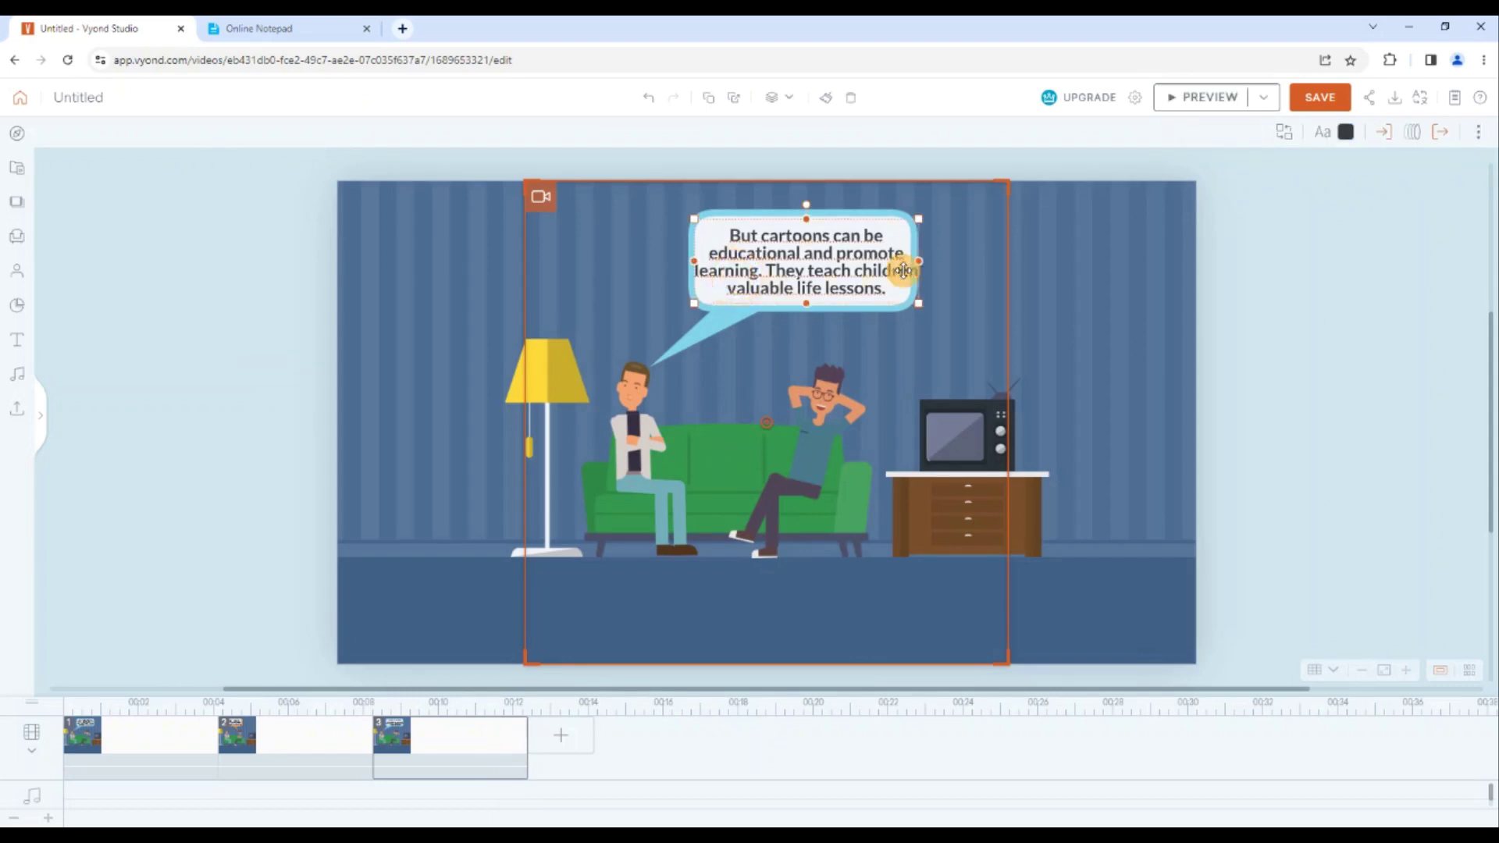
pyautogui.moveTo(914, 260); pyautogui.dragTo(908, 260)
# - Give the left man a seated action with arms spread as if explaining
pyautogui.click(633, 399)
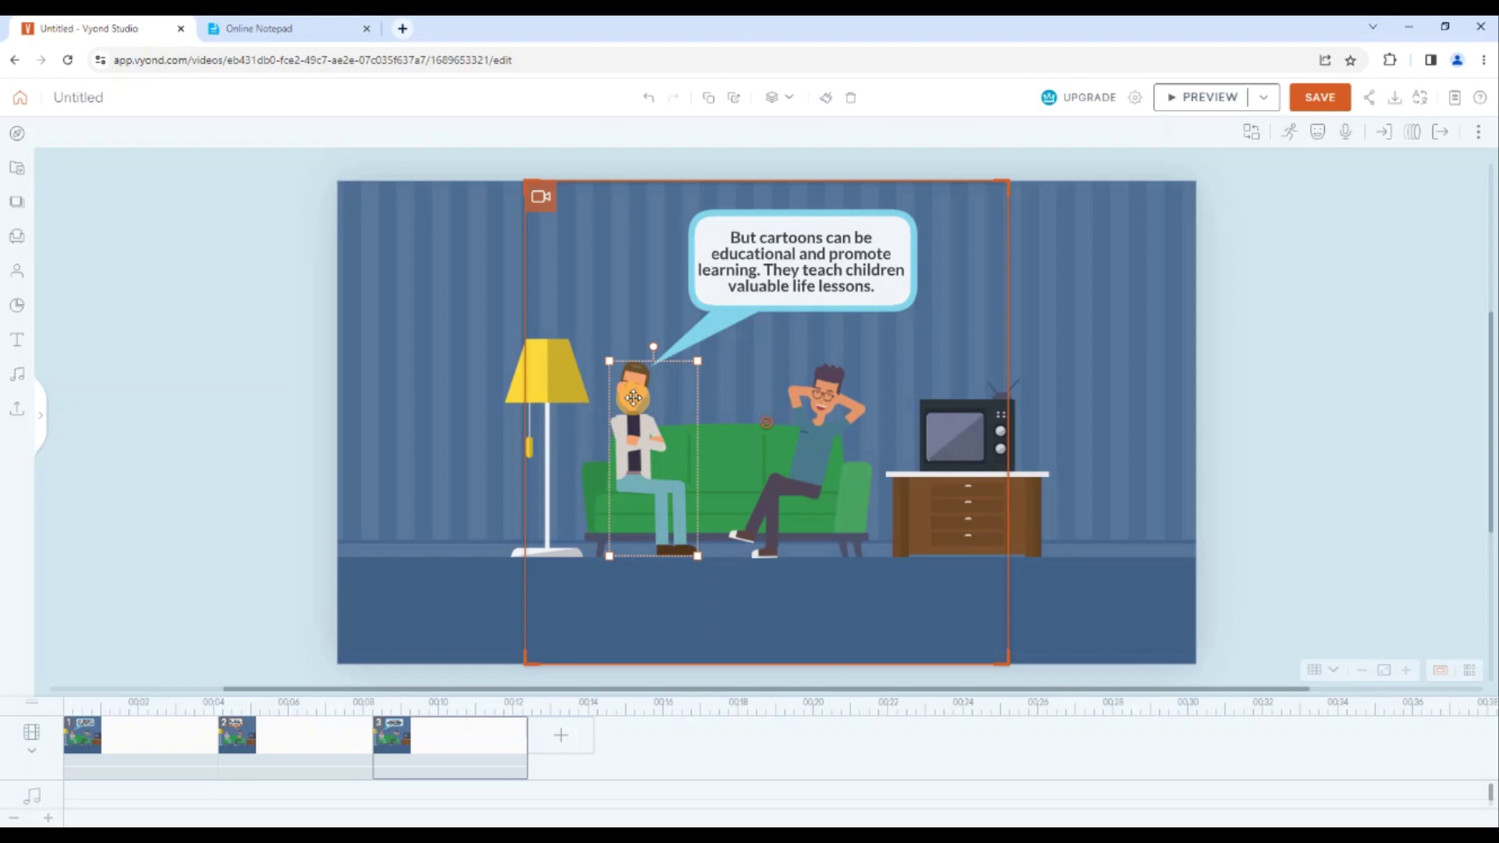
pyautogui.doubleClick(634, 398)
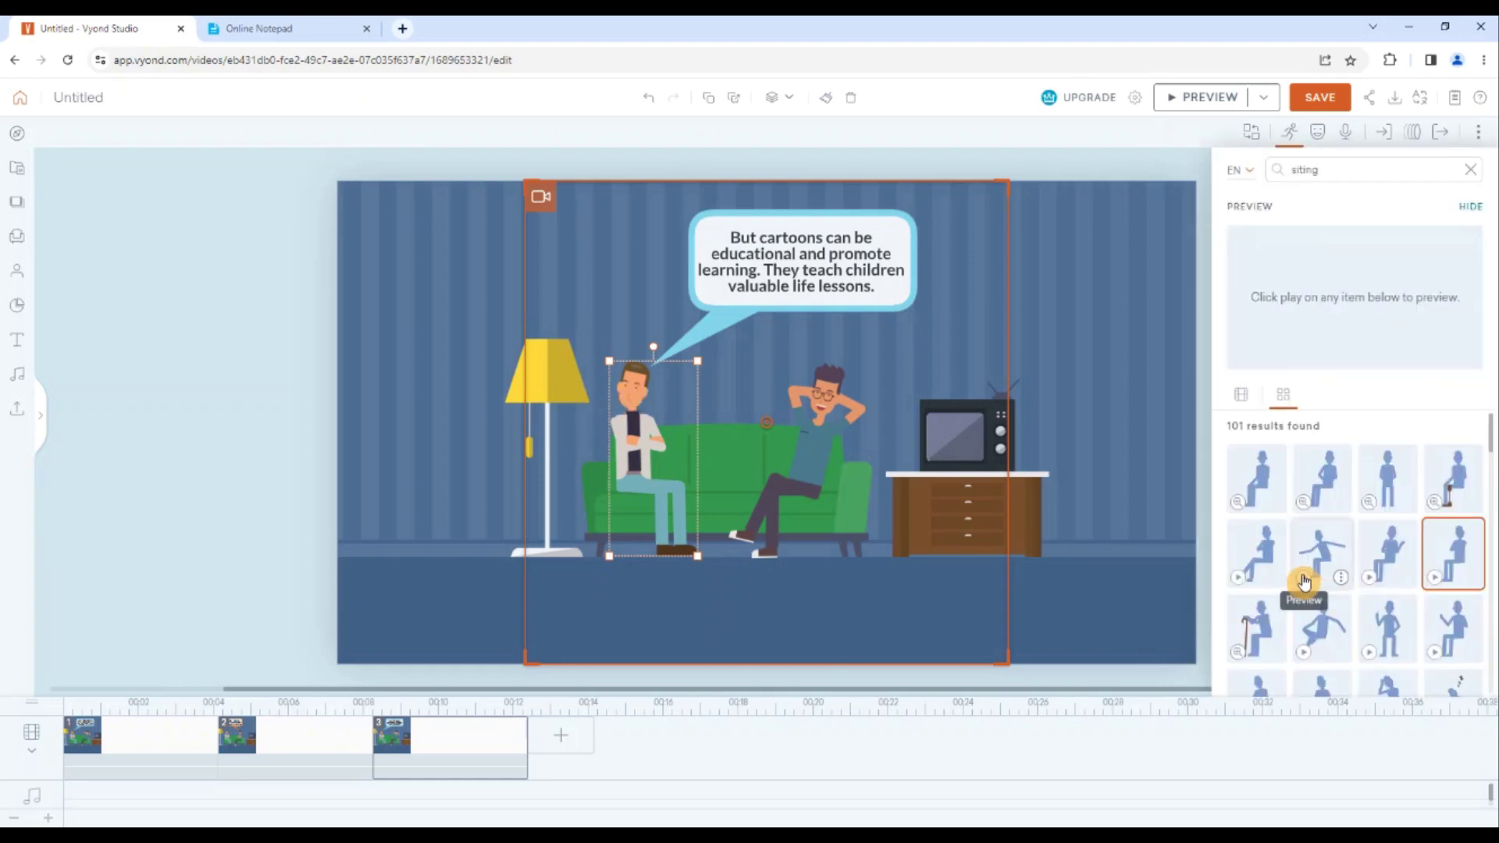
pyautogui.click(1304, 580)
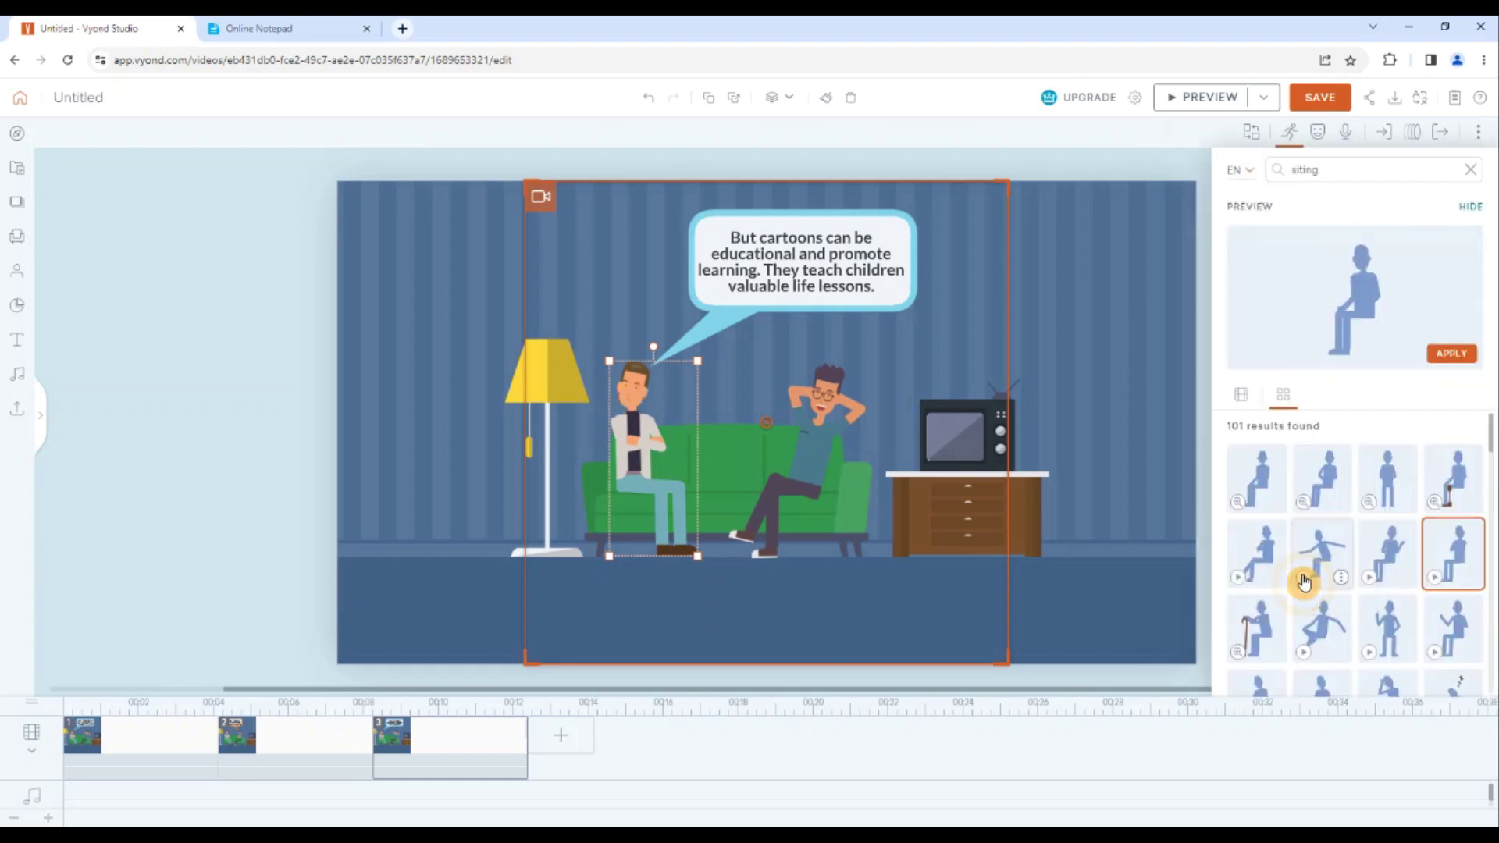
pyautogui.click(1457, 362)
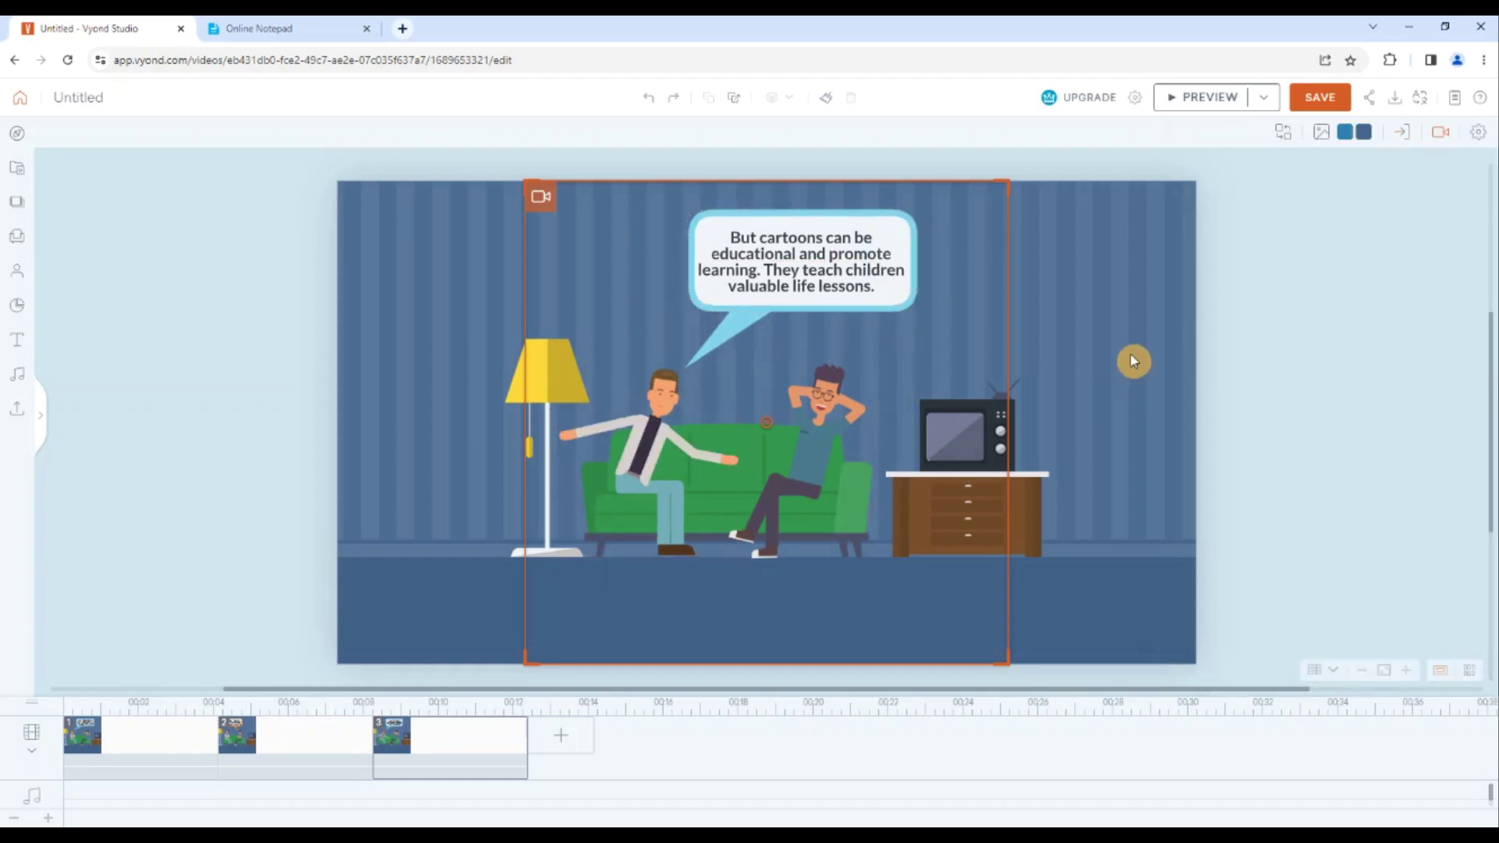
# - Open scene 2, the 'I respectfully disagree' exchange, from the nine-scene timeline
pyautogui.click(450, 746)
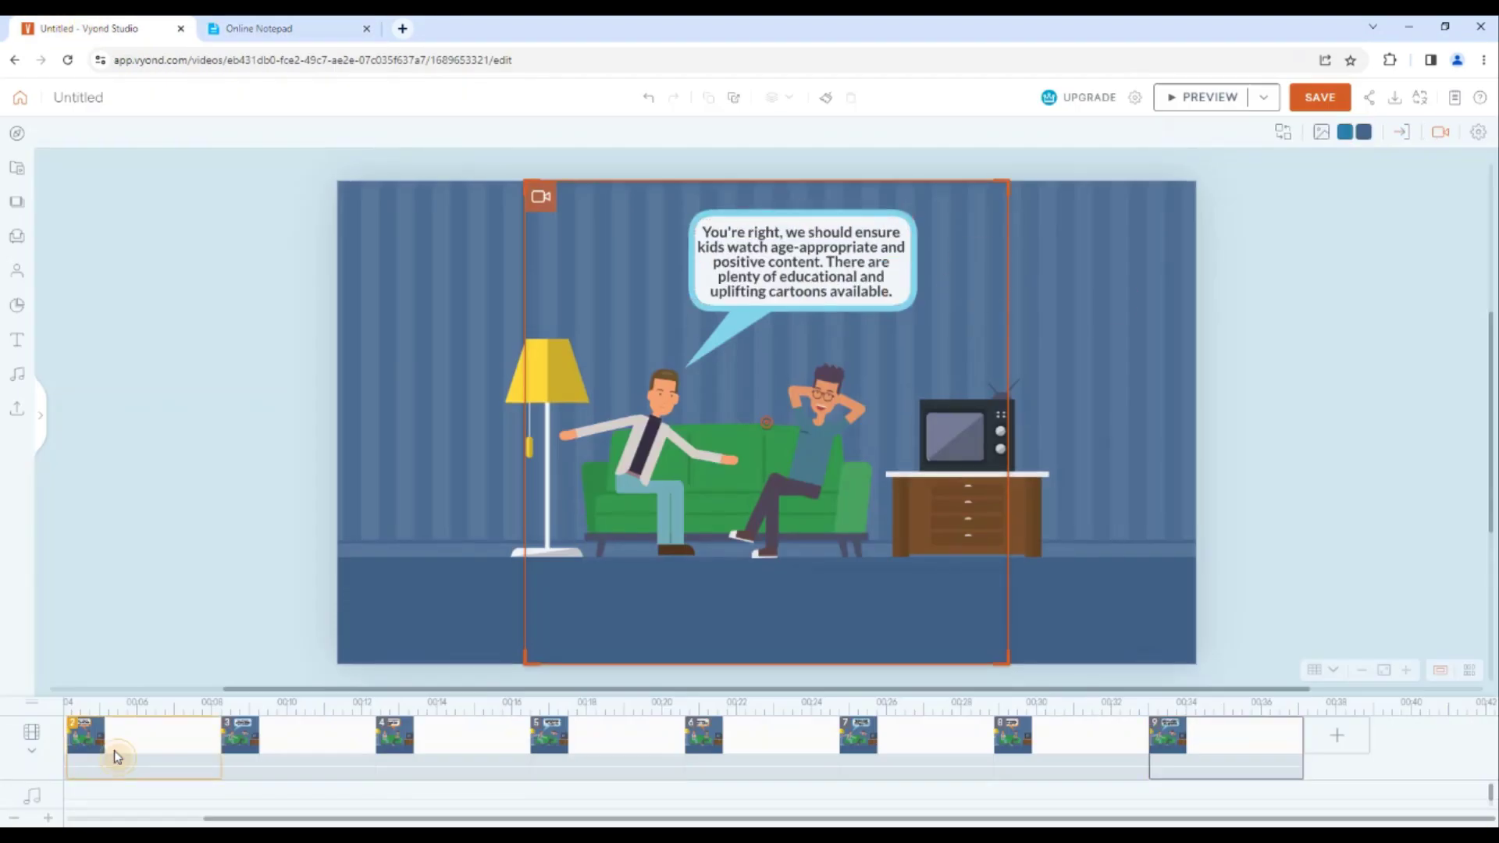
pyautogui.click(114, 751)
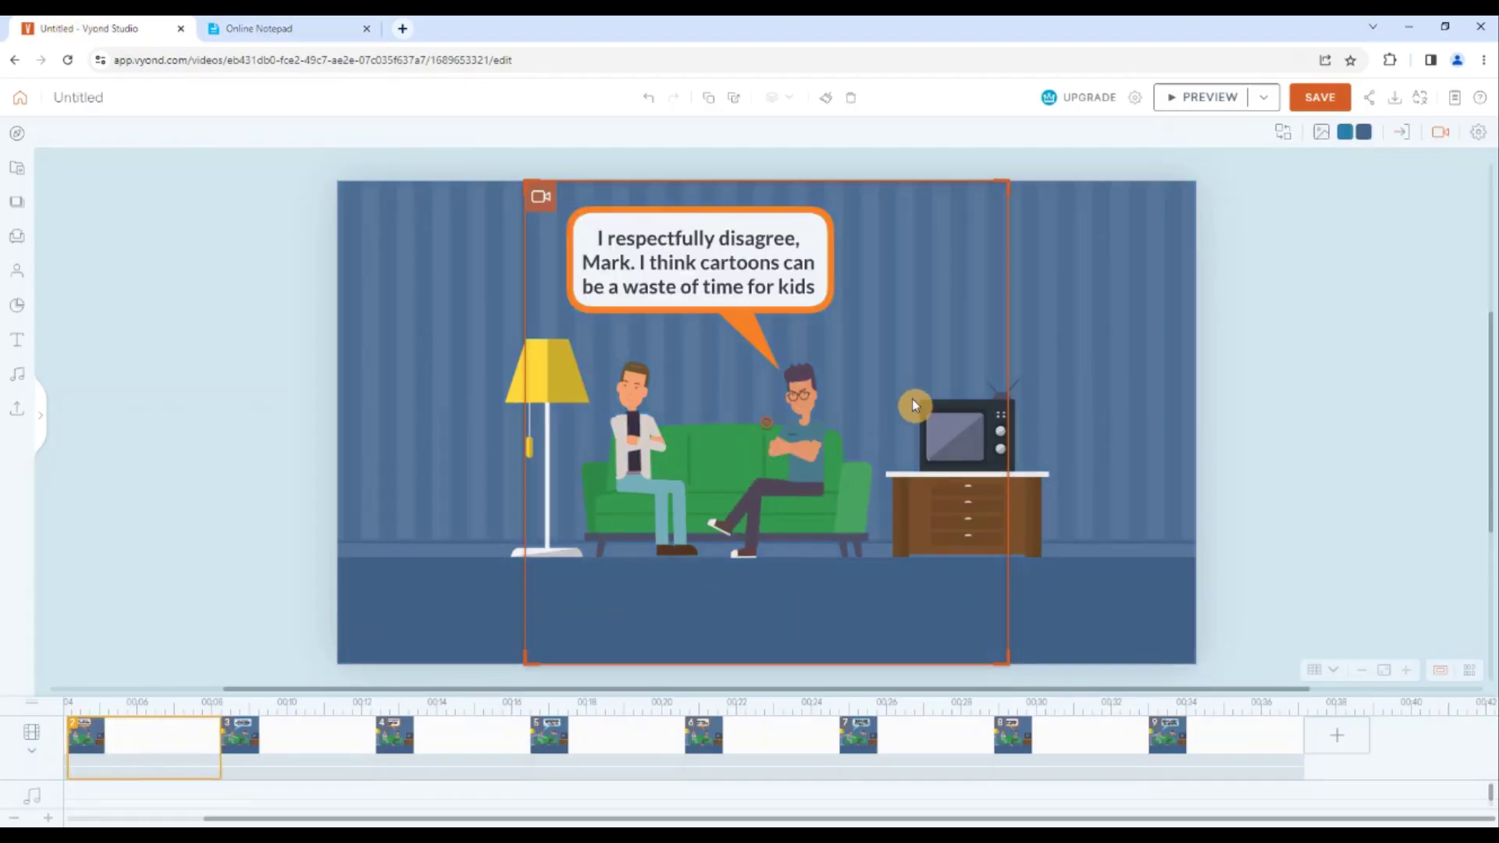
pyautogui.click(1165, 102)
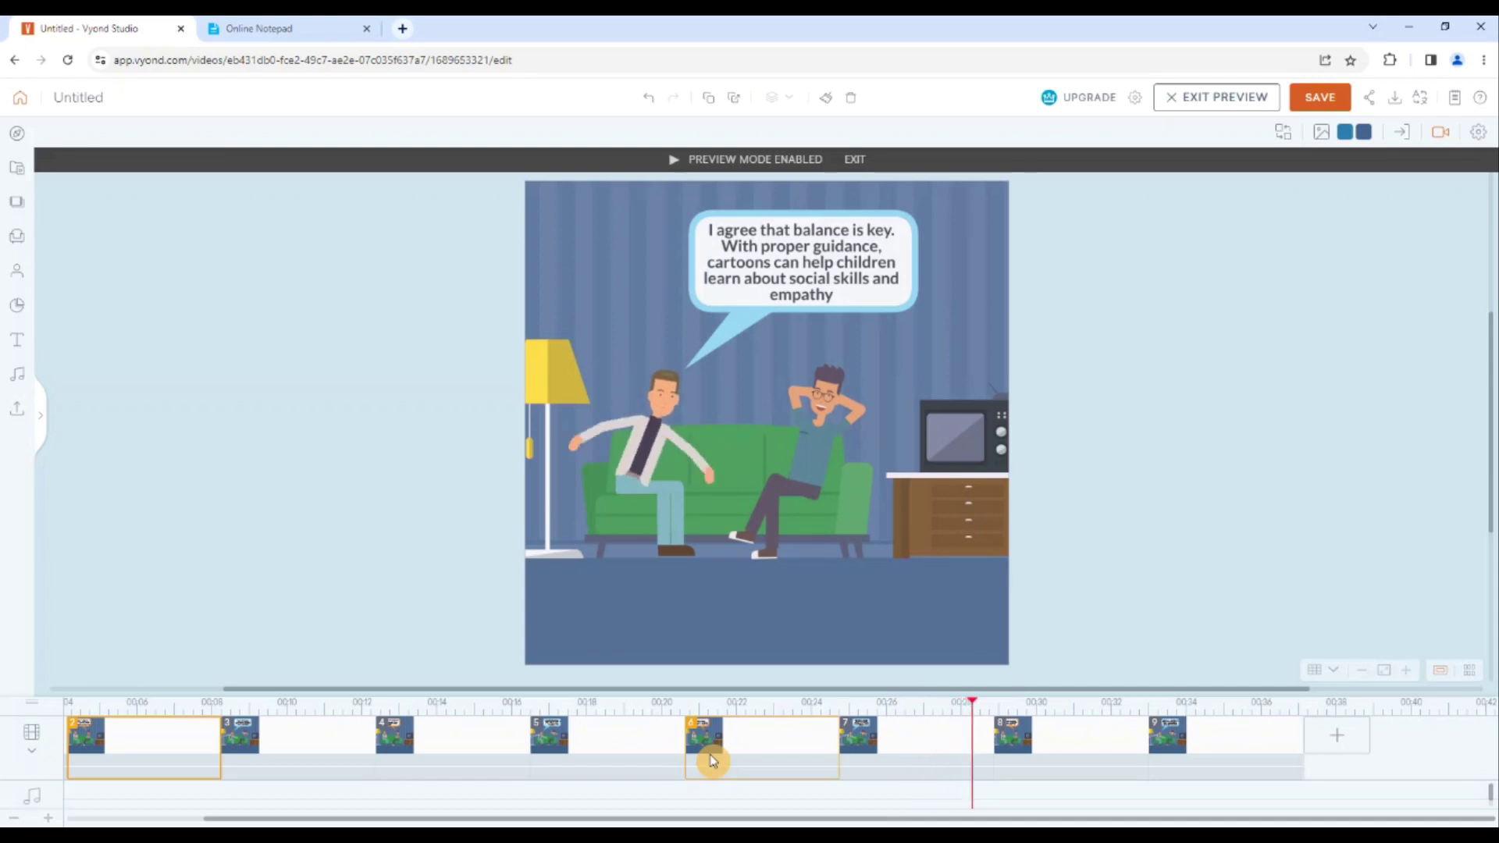
# - Give scene 3 a Split - Horizontal transition shortened to 0.375 seconds
pyautogui.click(177, 751)
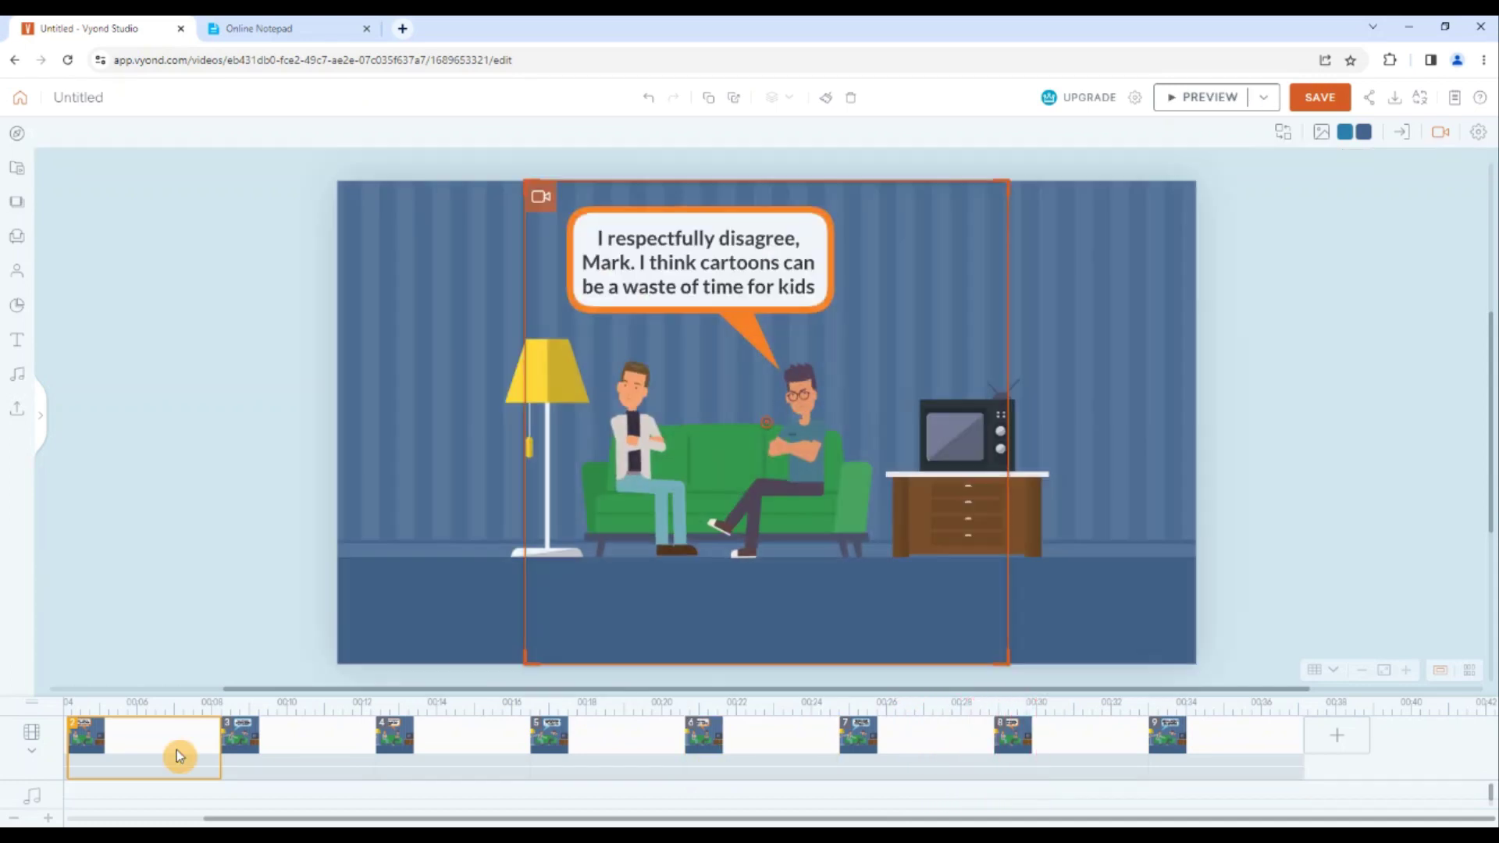
pyautogui.click(262, 742)
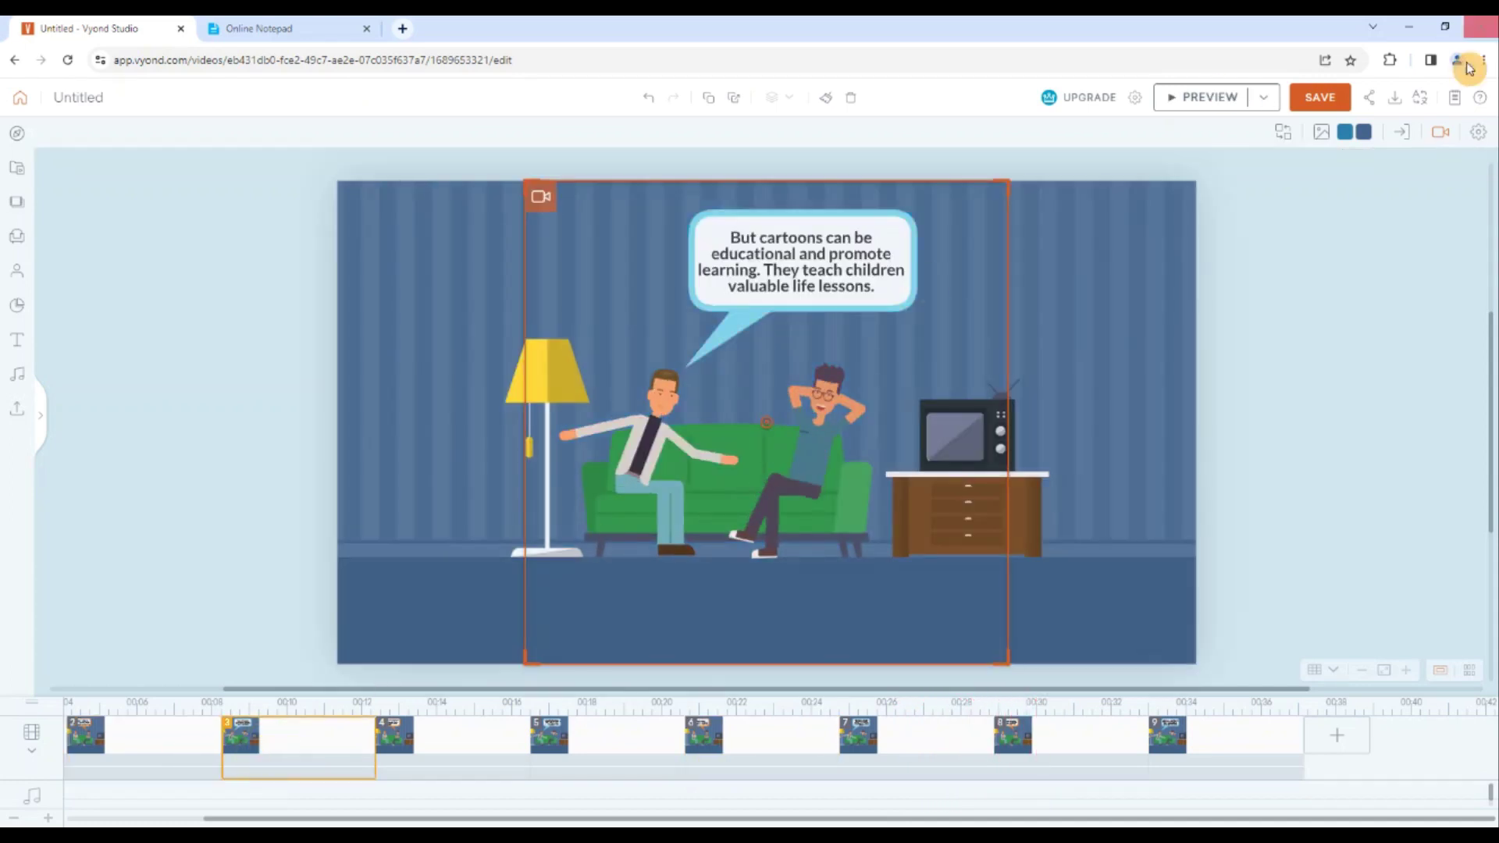
pyautogui.click(1402, 132)
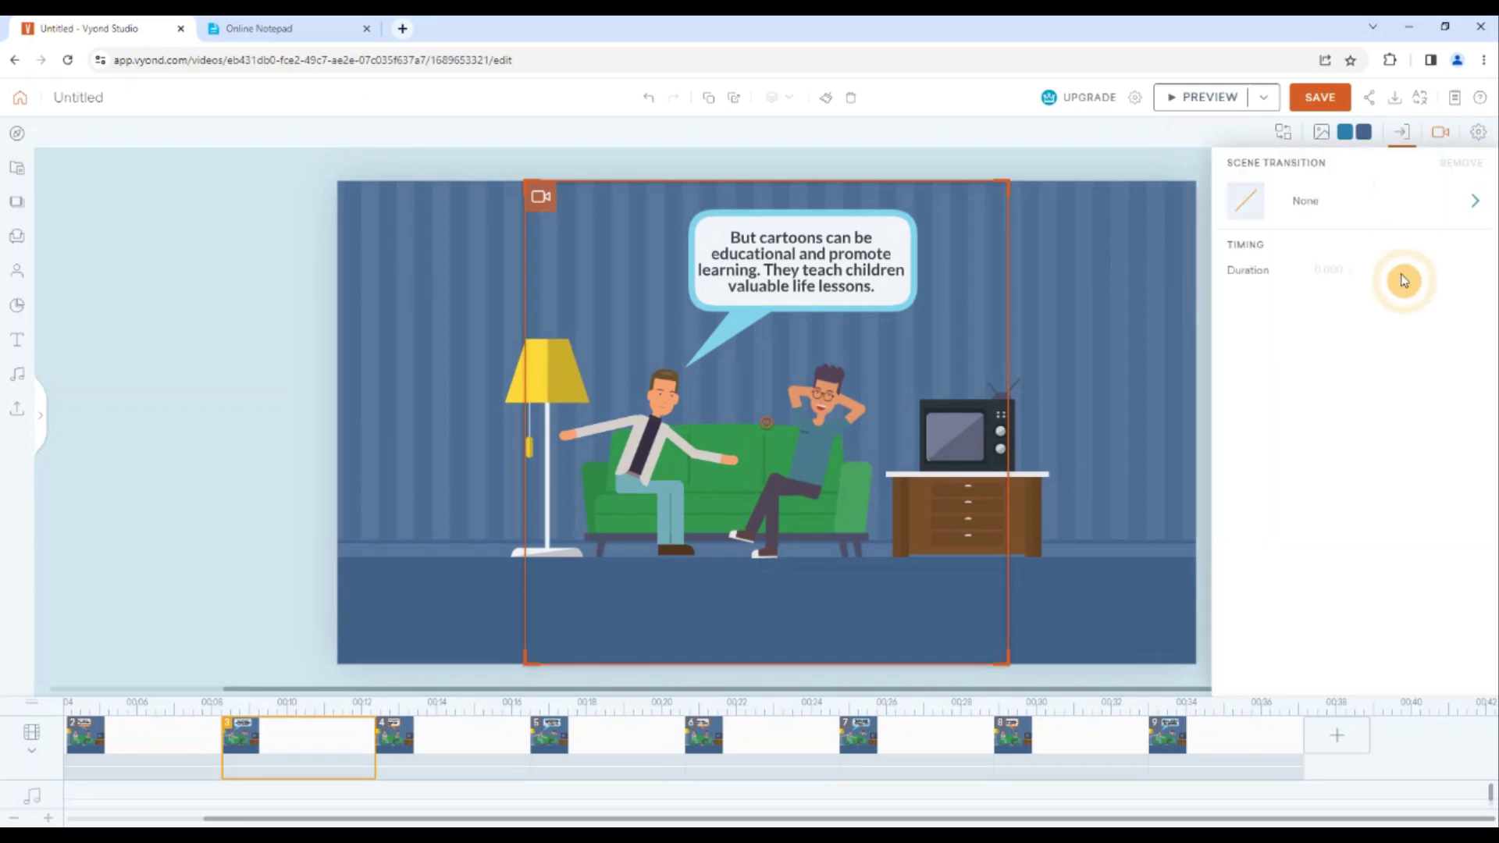
pyautogui.click(1449, 209)
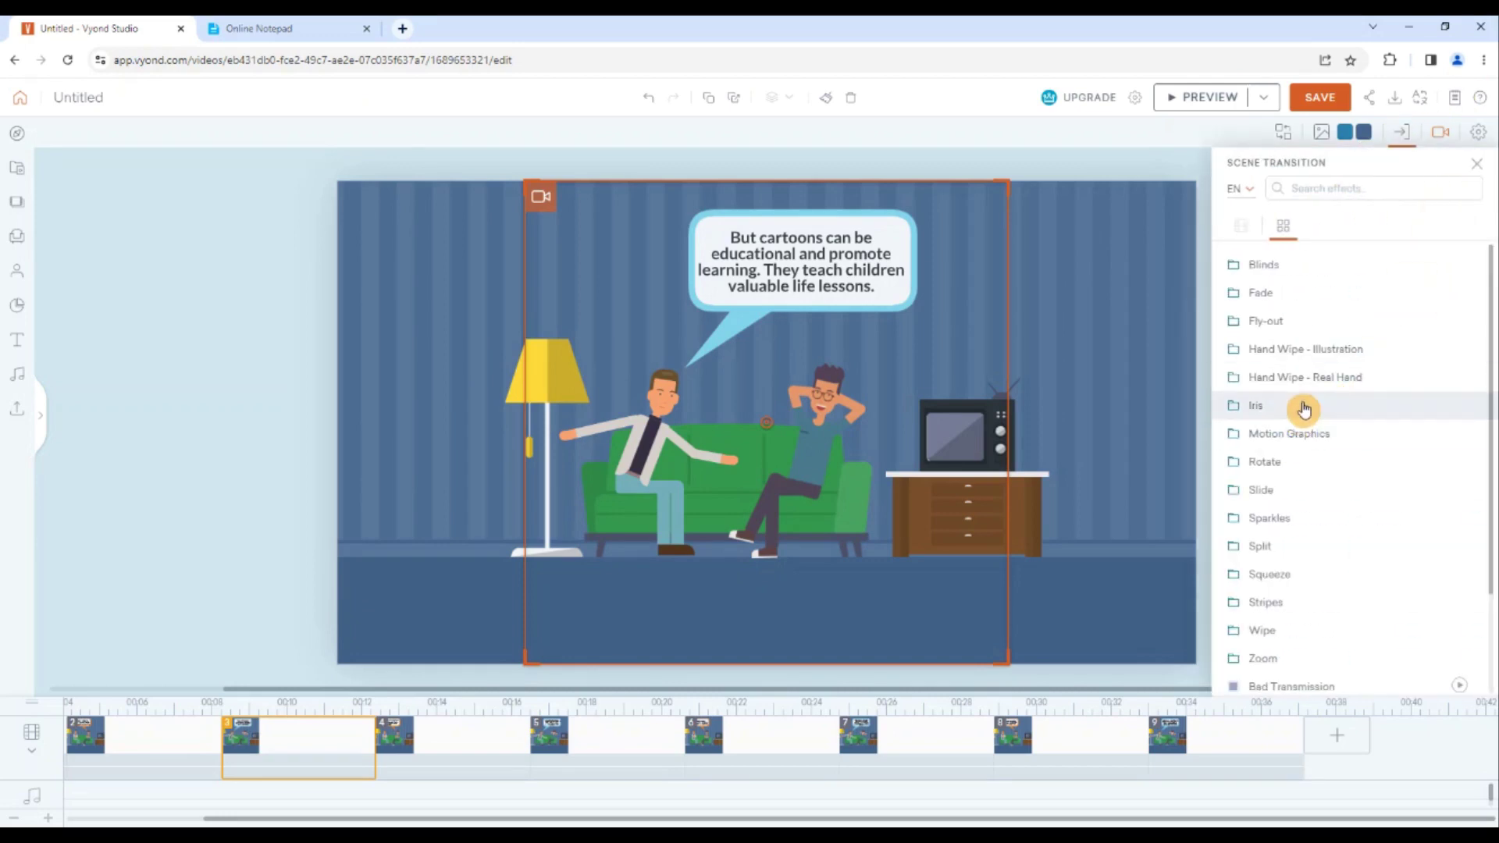
pyautogui.click(1298, 554)
pyautogui.click(1461, 266)
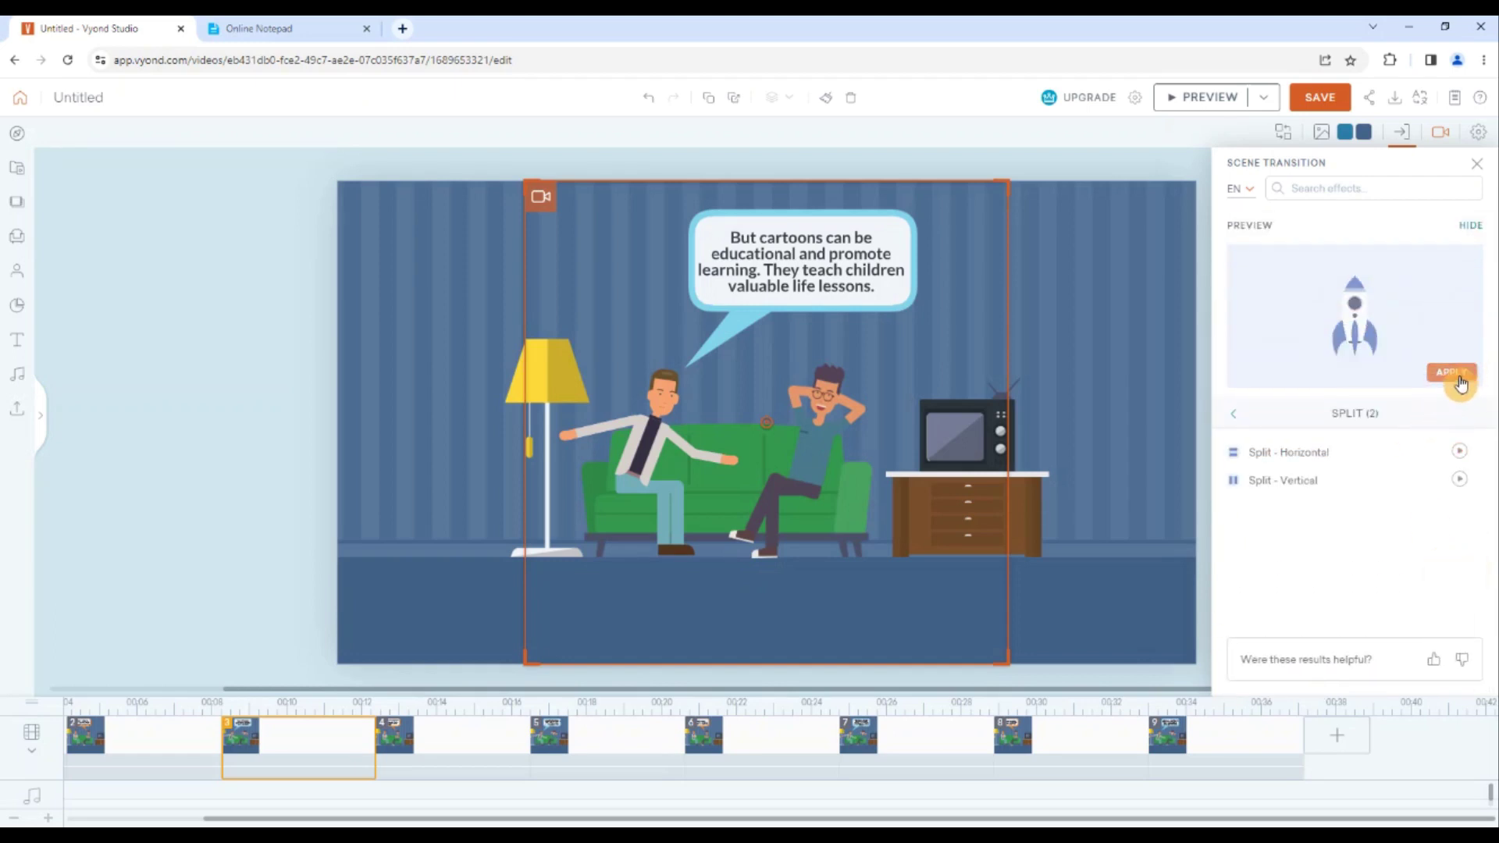
pyautogui.click(1454, 373)
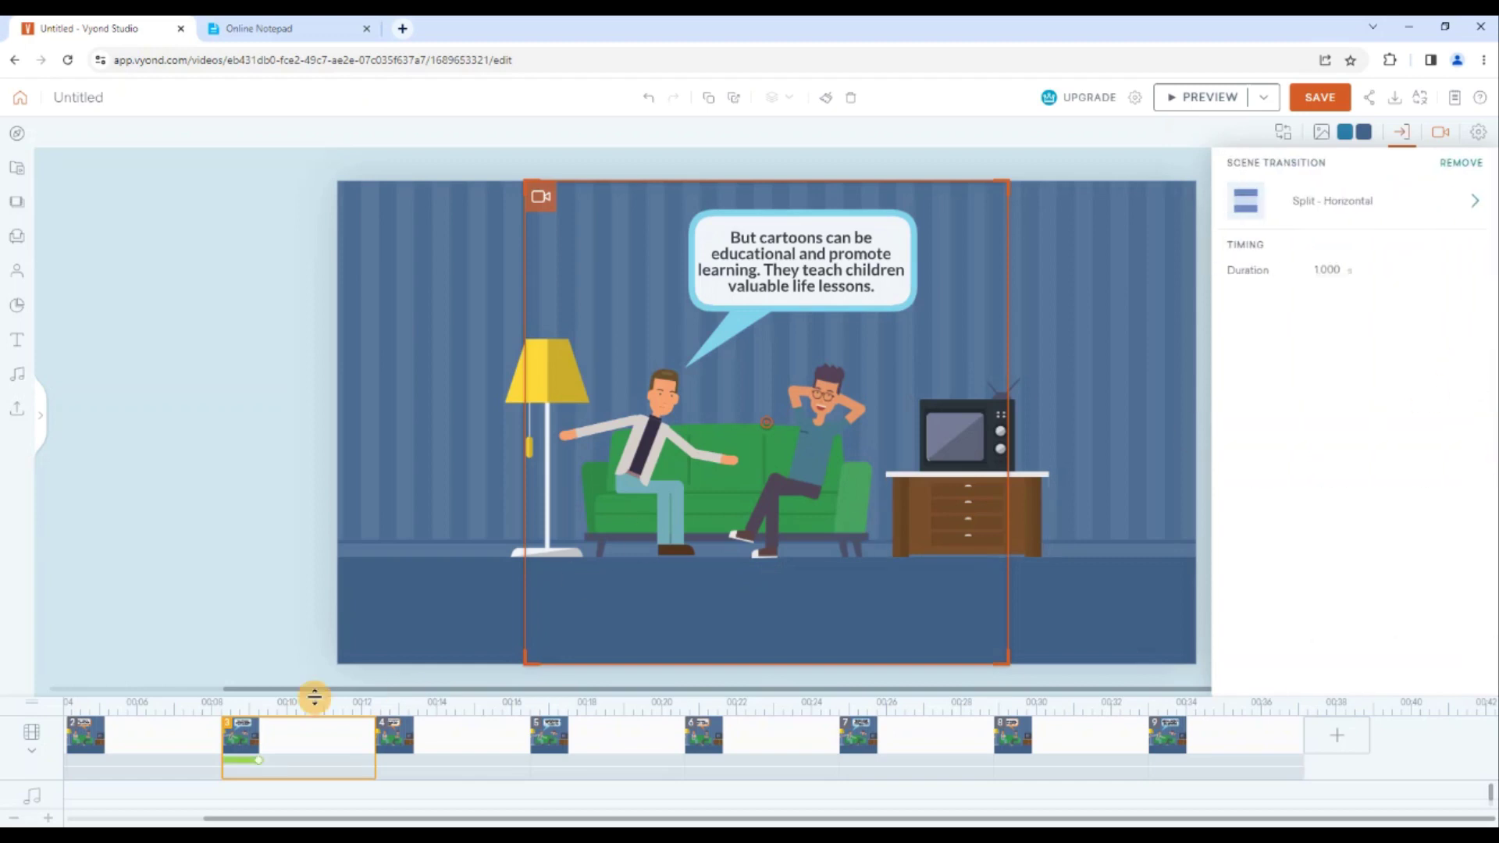
pyautogui.moveTo(257, 763); pyautogui.dragTo(234, 763)
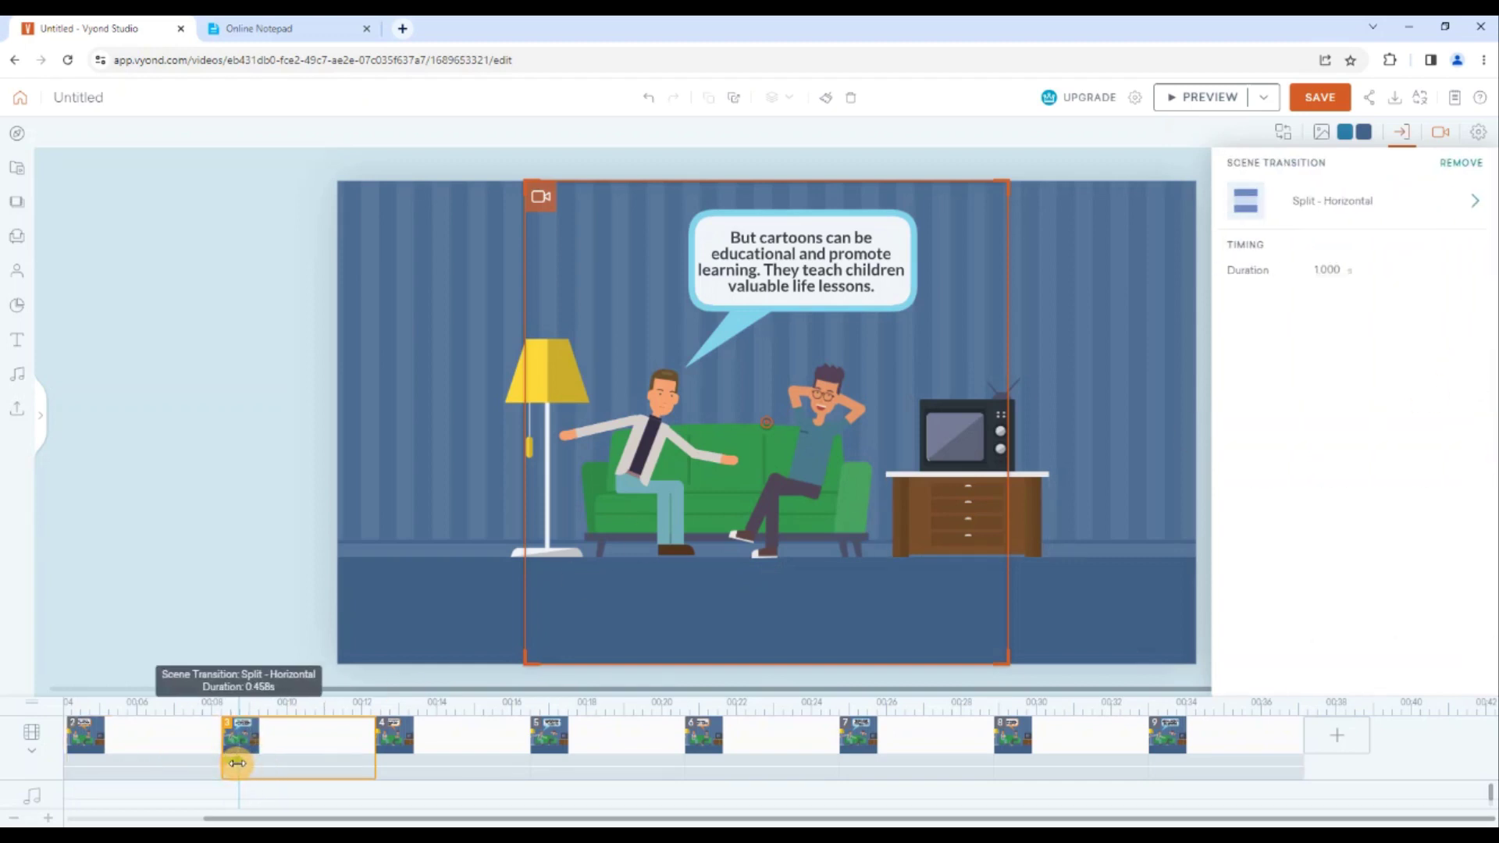
pyautogui.click(167, 759)
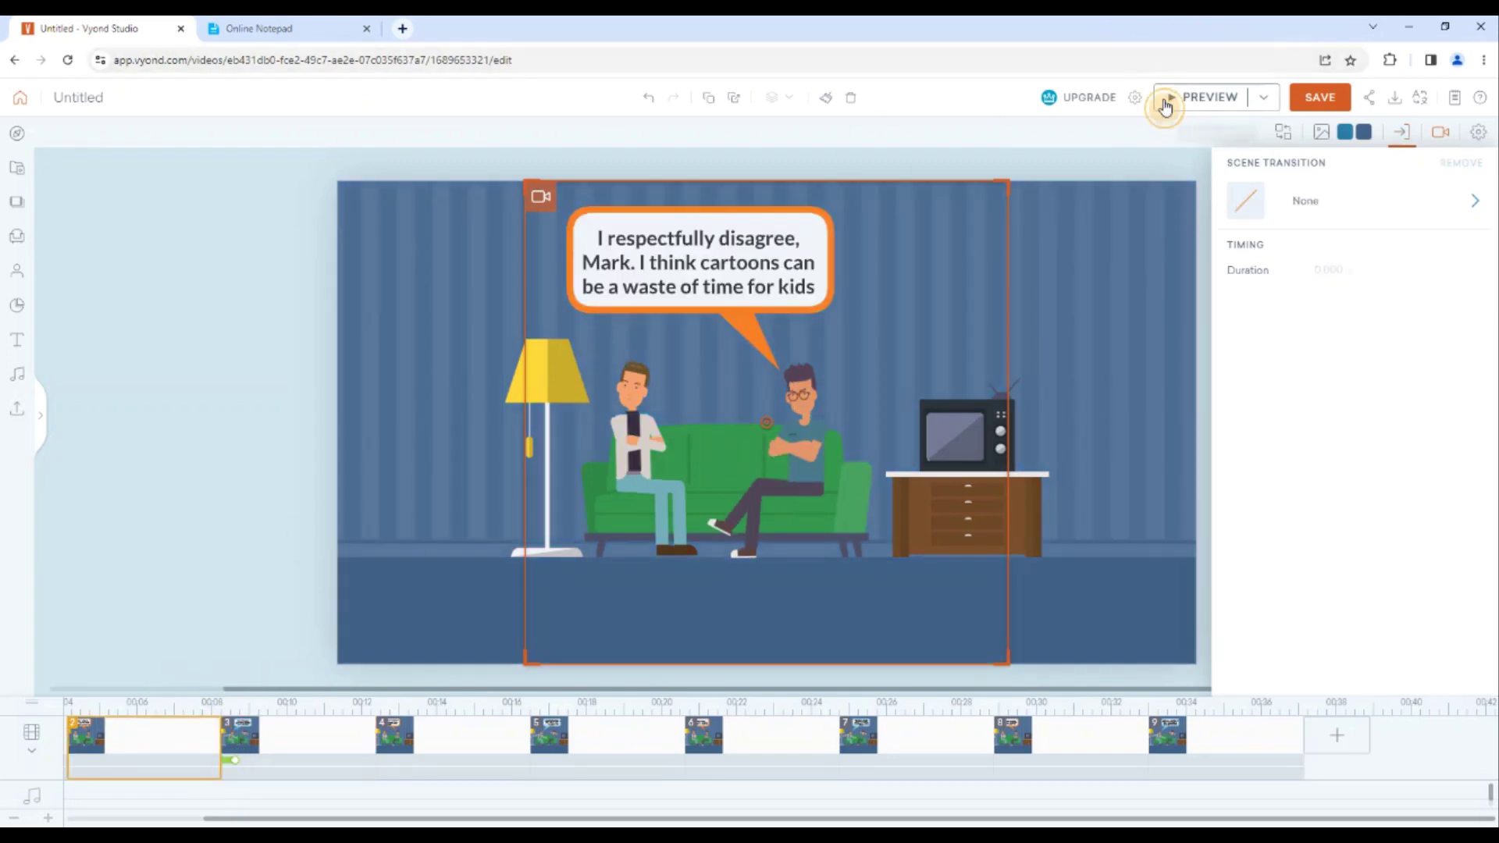
# - Preview scene 2 playing into scene 3's split transition, then exit preview
pyautogui.click(1165, 104)
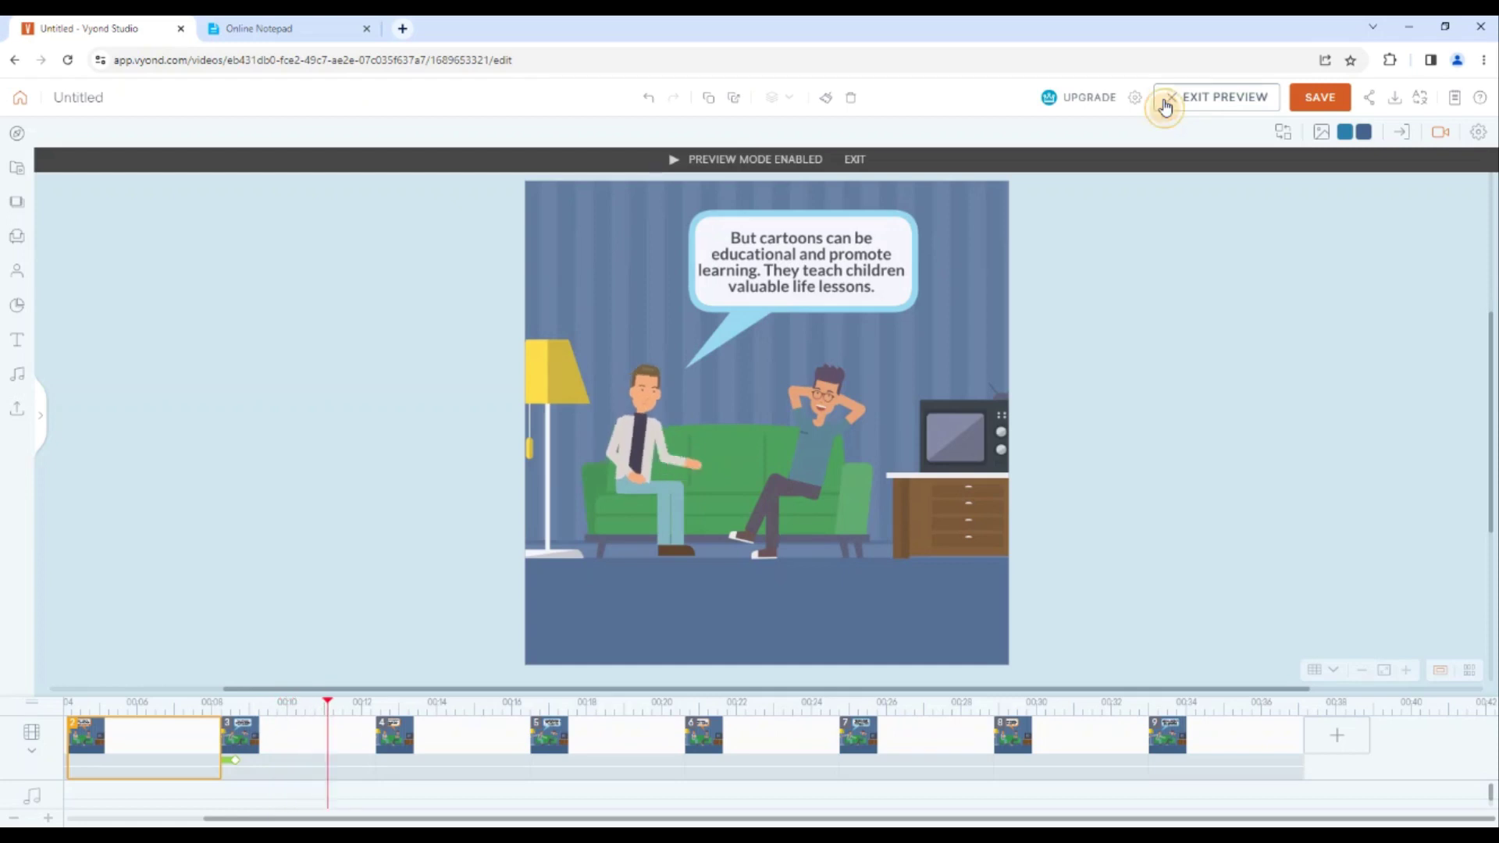
pyautogui.click(1165, 106)
# - Return to scene 3, check its transition settings, and enlarge the timeline area
pyautogui.click(298, 750)
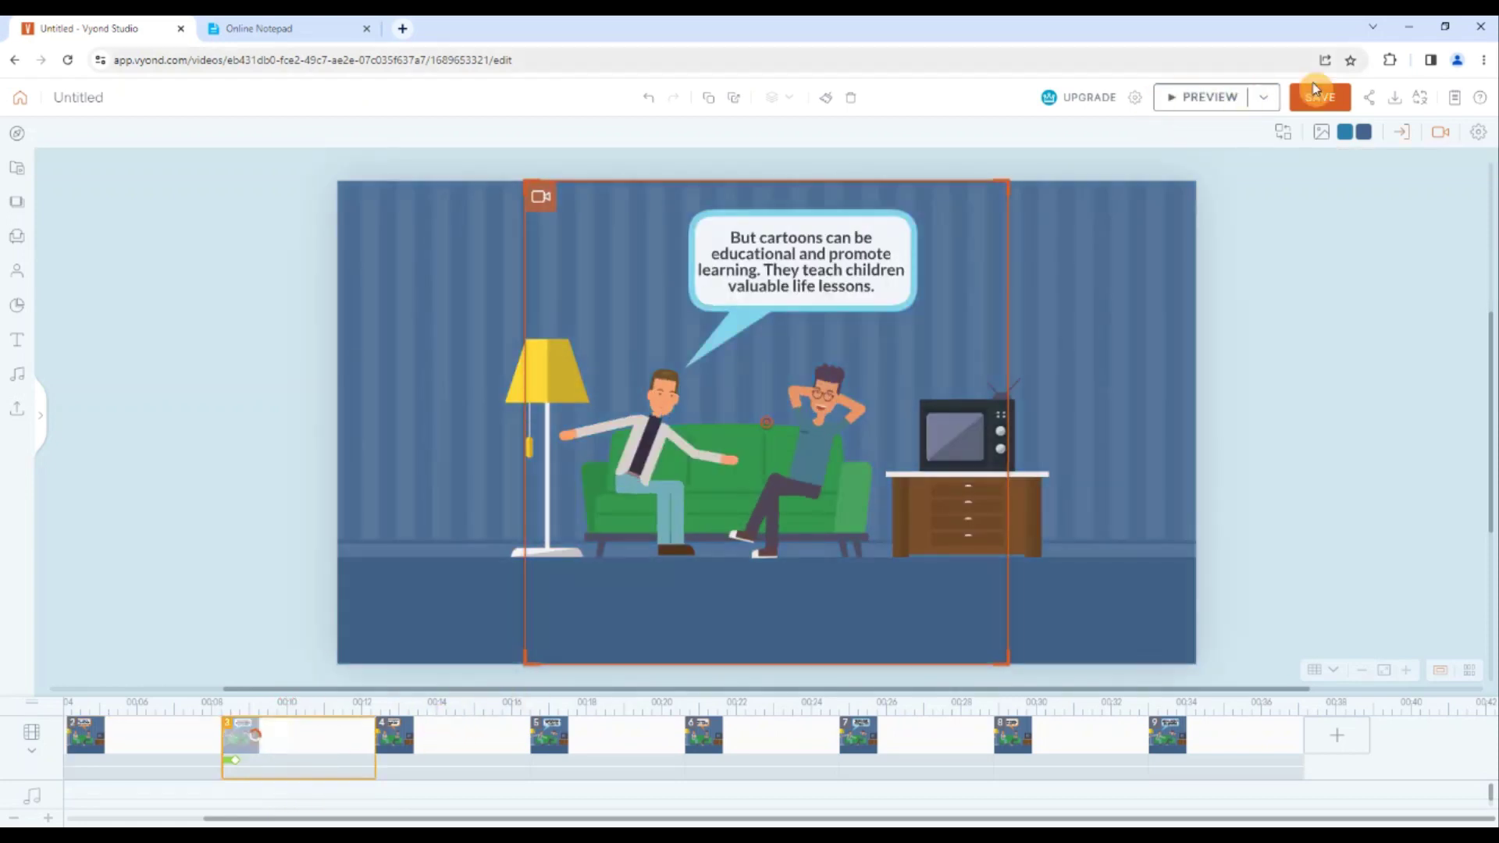
pyautogui.click(1405, 145)
pyautogui.moveTo(174, 655); pyautogui.dragTo(174, 656)
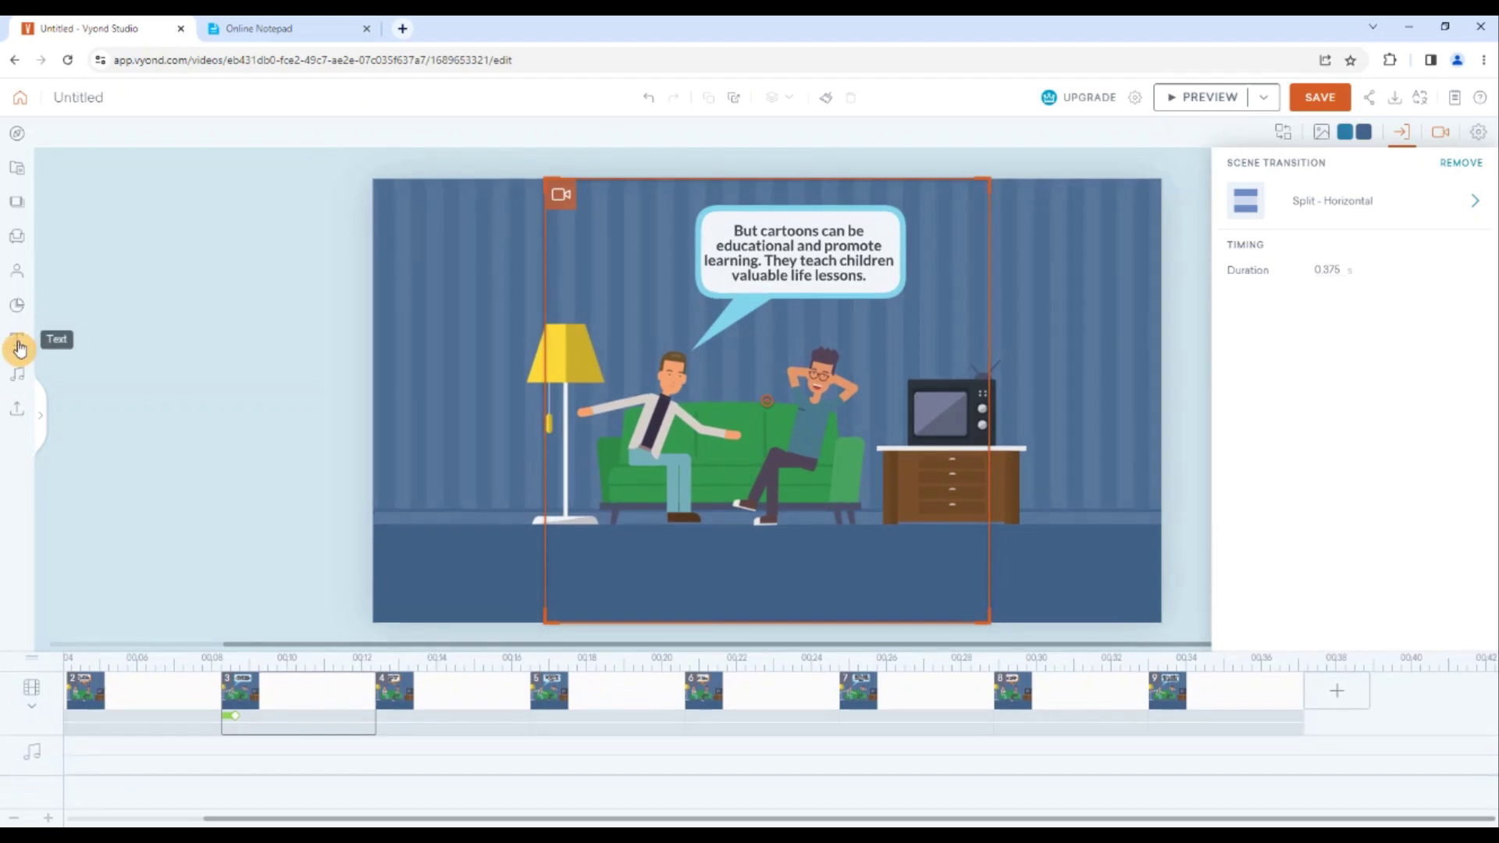
# - Browse Background Music, auditioning Acoustica and All Hat and No Cattle
pyautogui.click(15, 378)
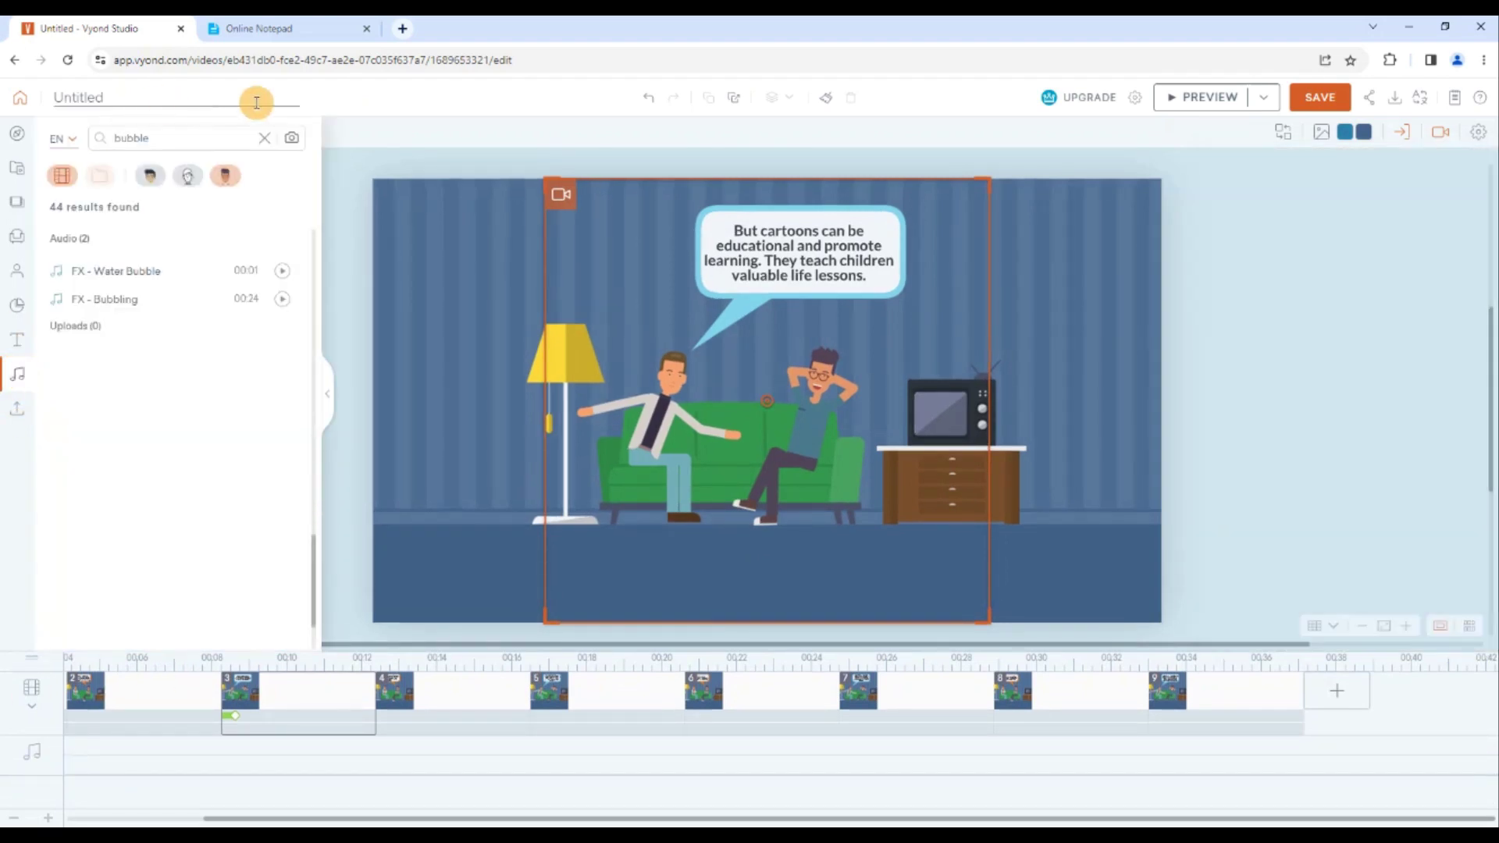
pyautogui.click(15, 376)
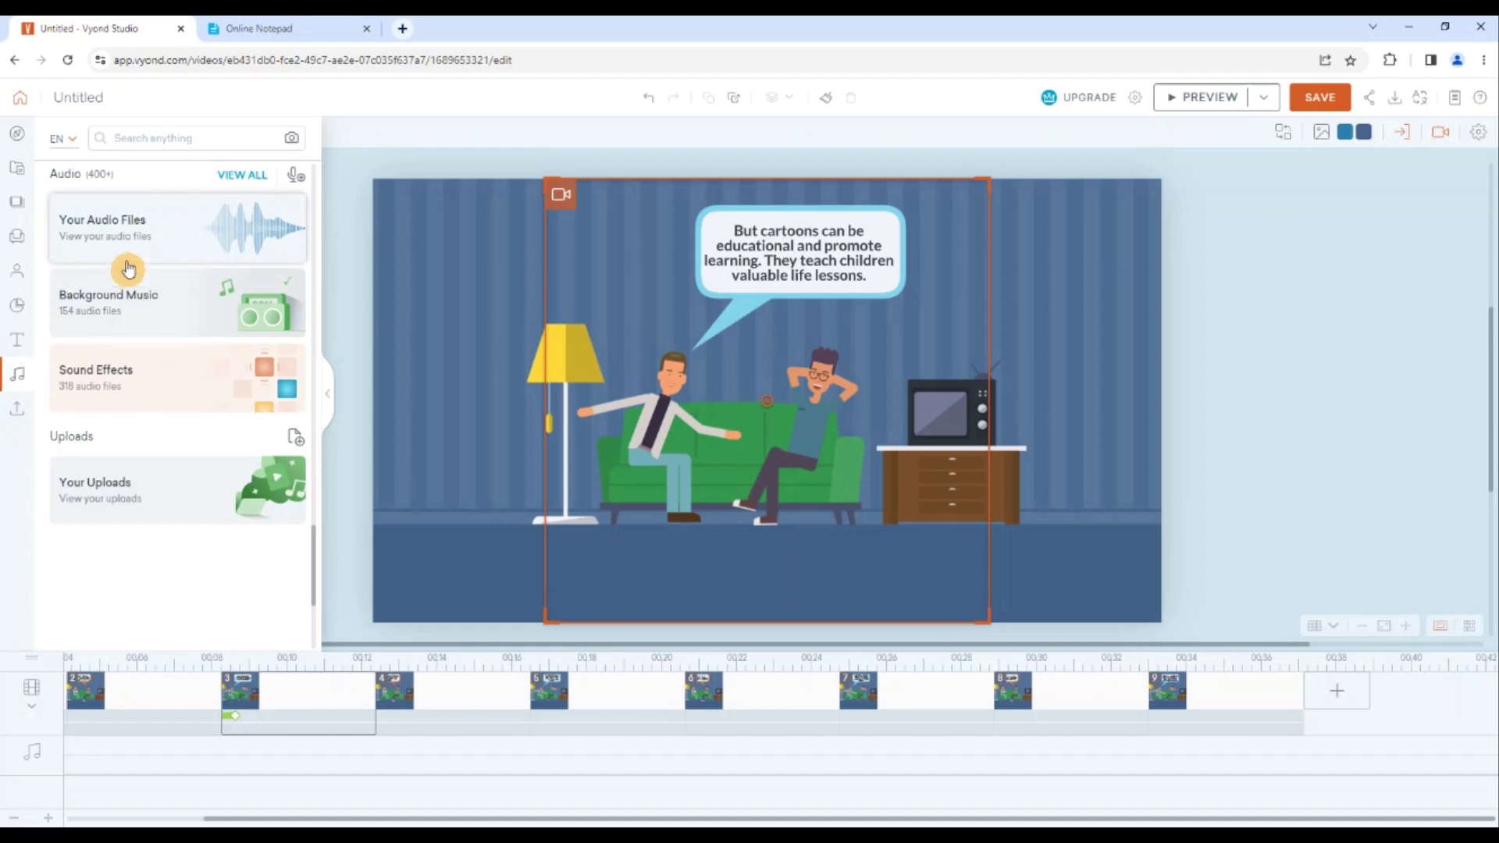
pyautogui.click(125, 297)
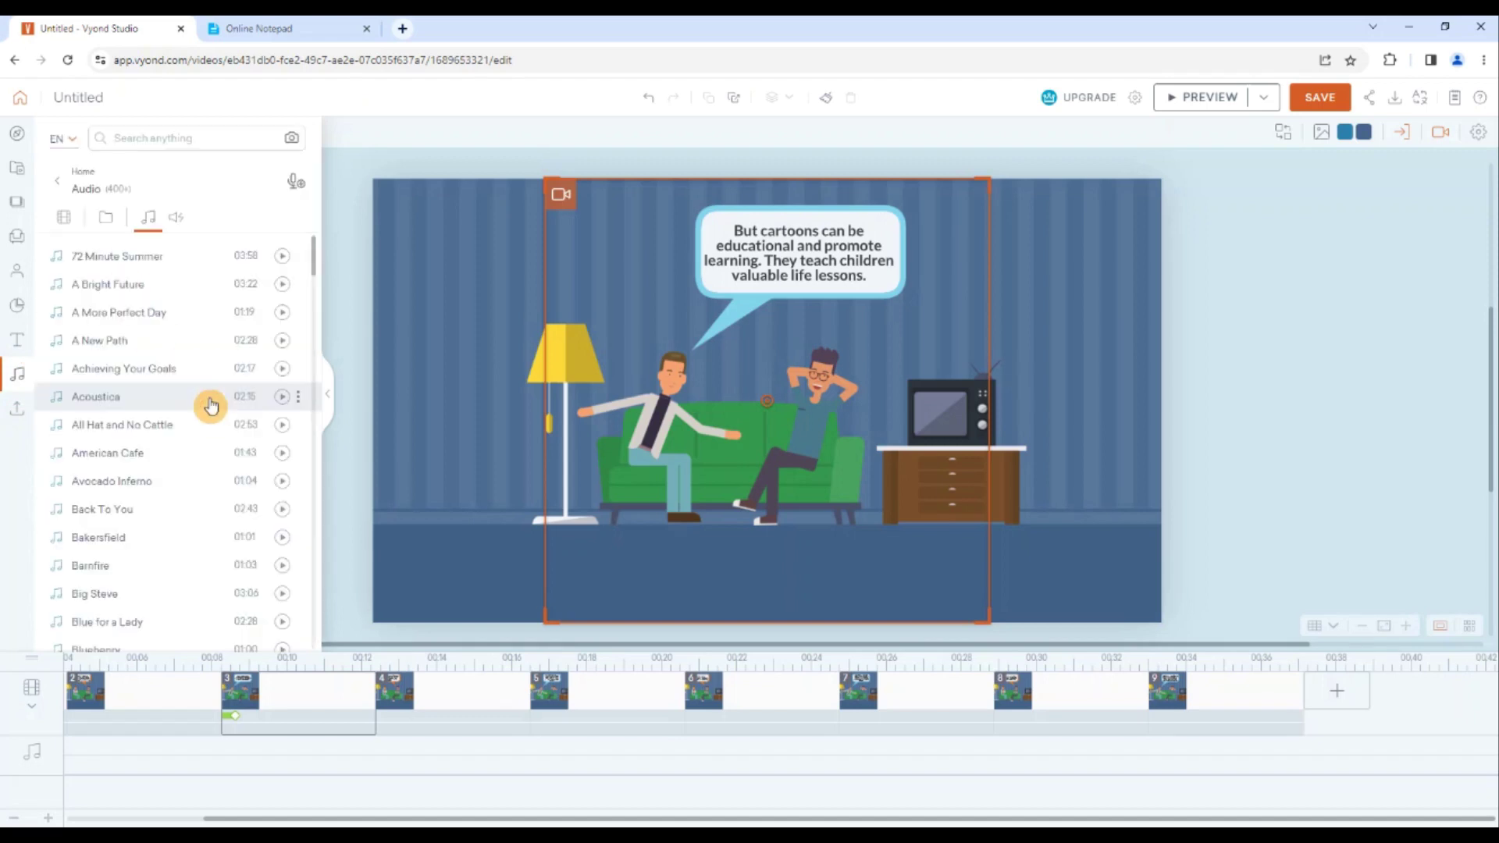
pyautogui.click(282, 399)
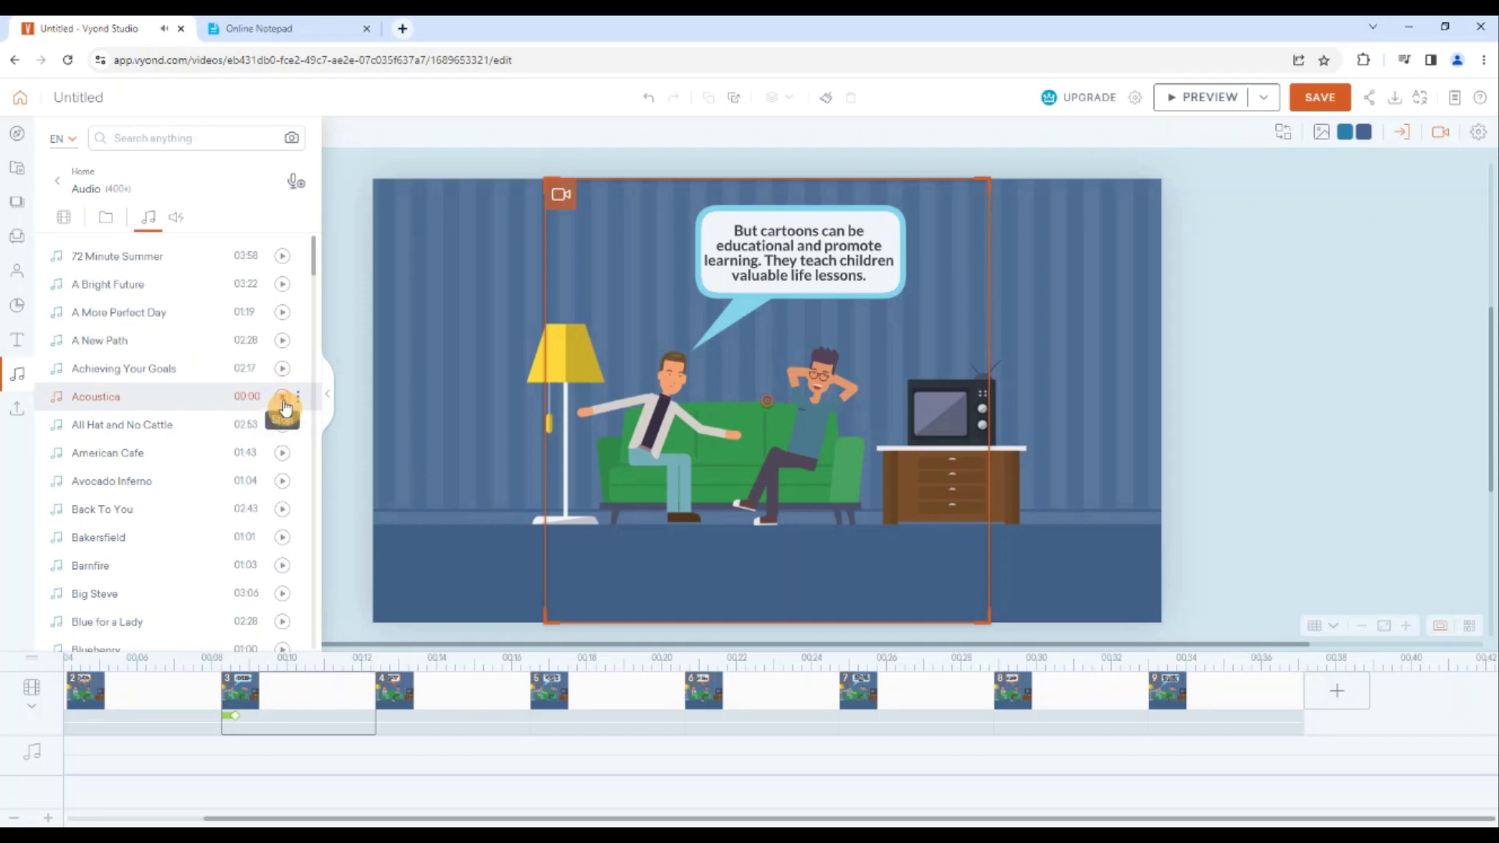
pyautogui.click(283, 425)
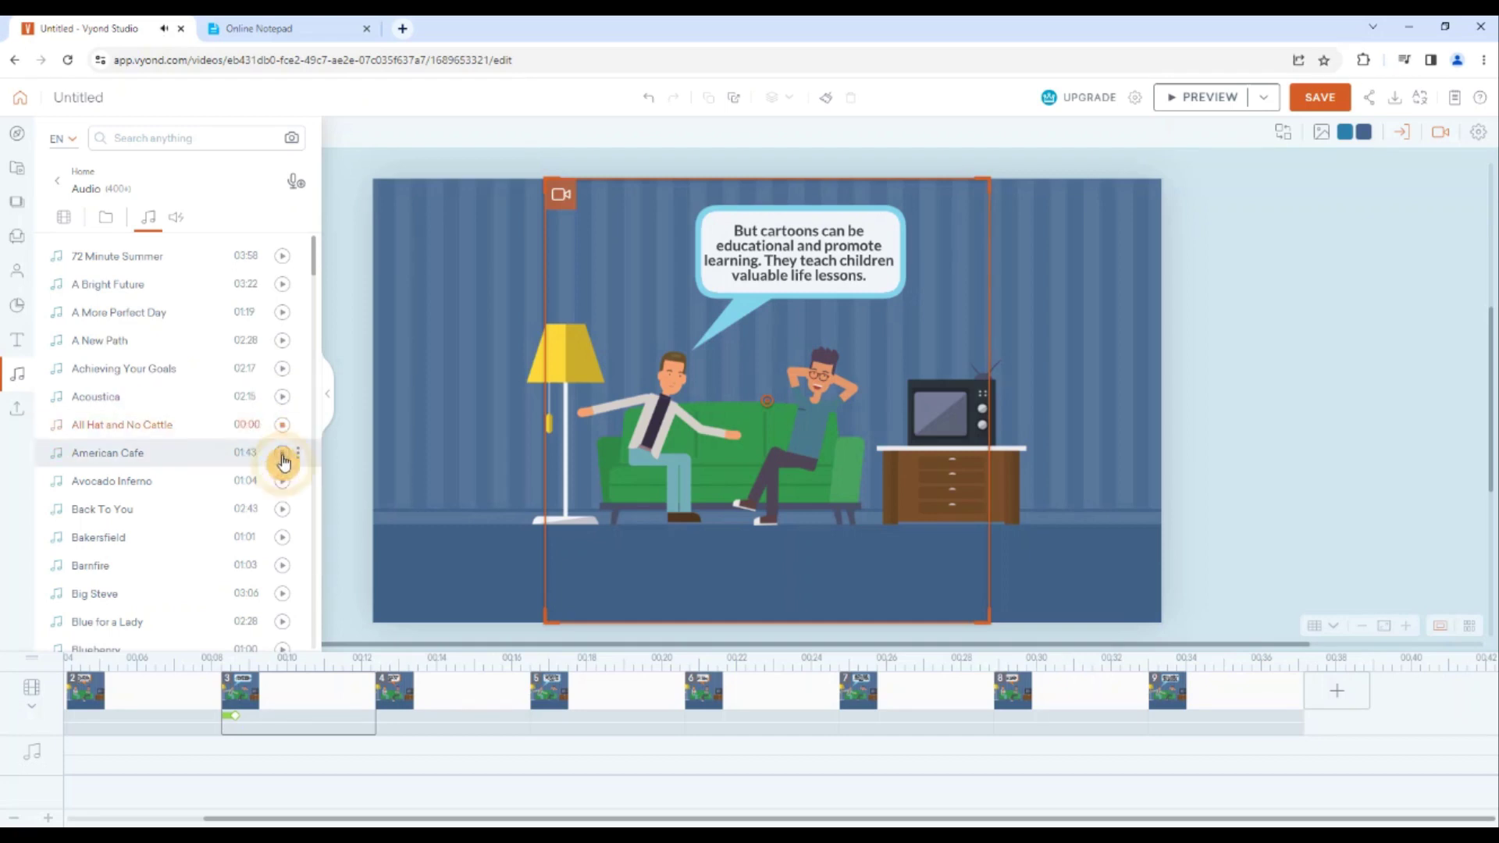
pyautogui.click(184, 434)
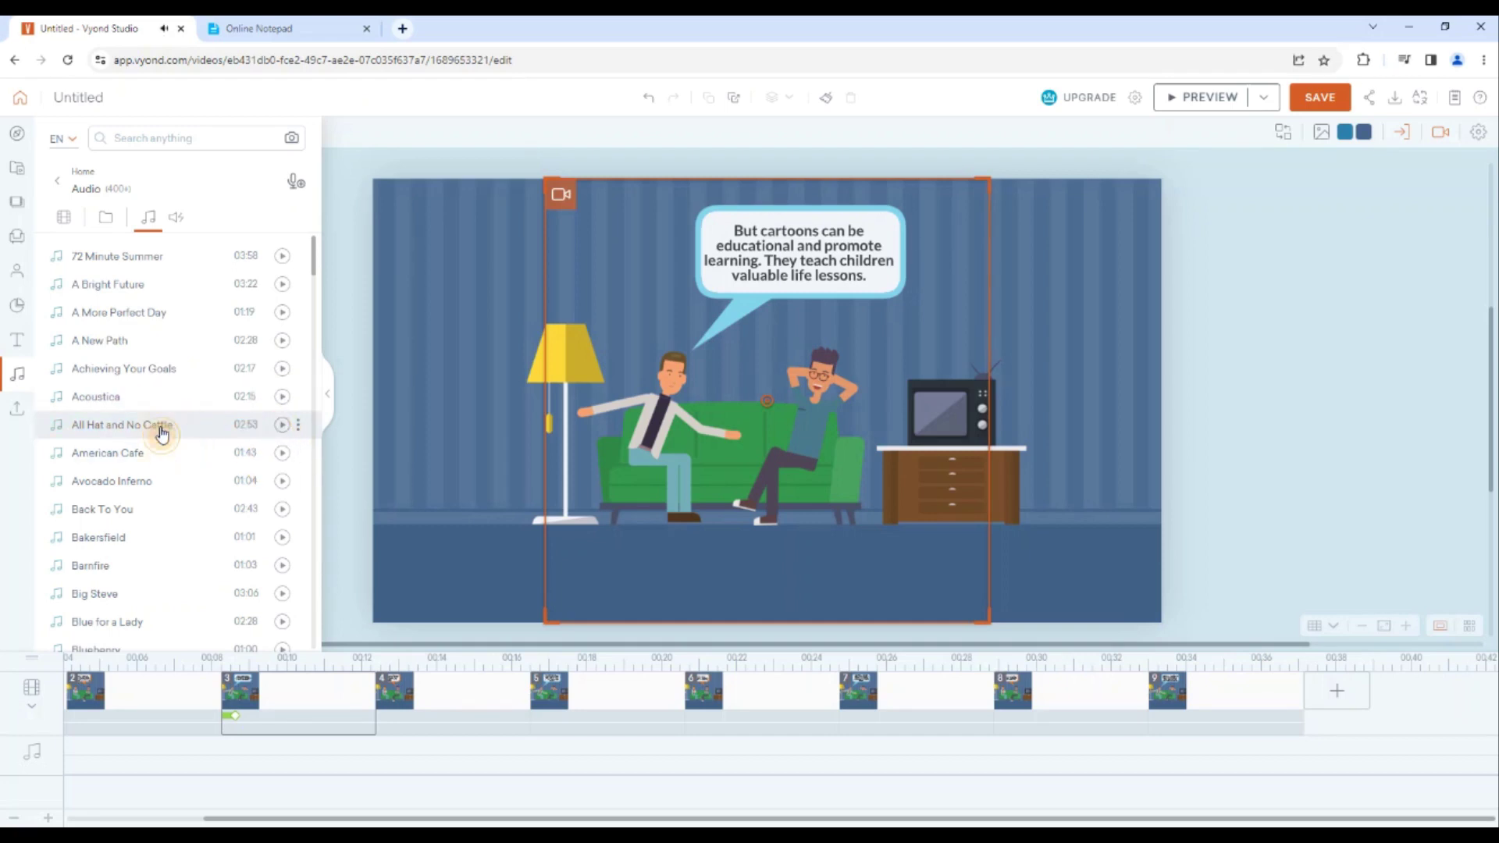
# - Place All Hat and No Cattle at the video's start and set its volume to 50%
pyautogui.click(261, 751)
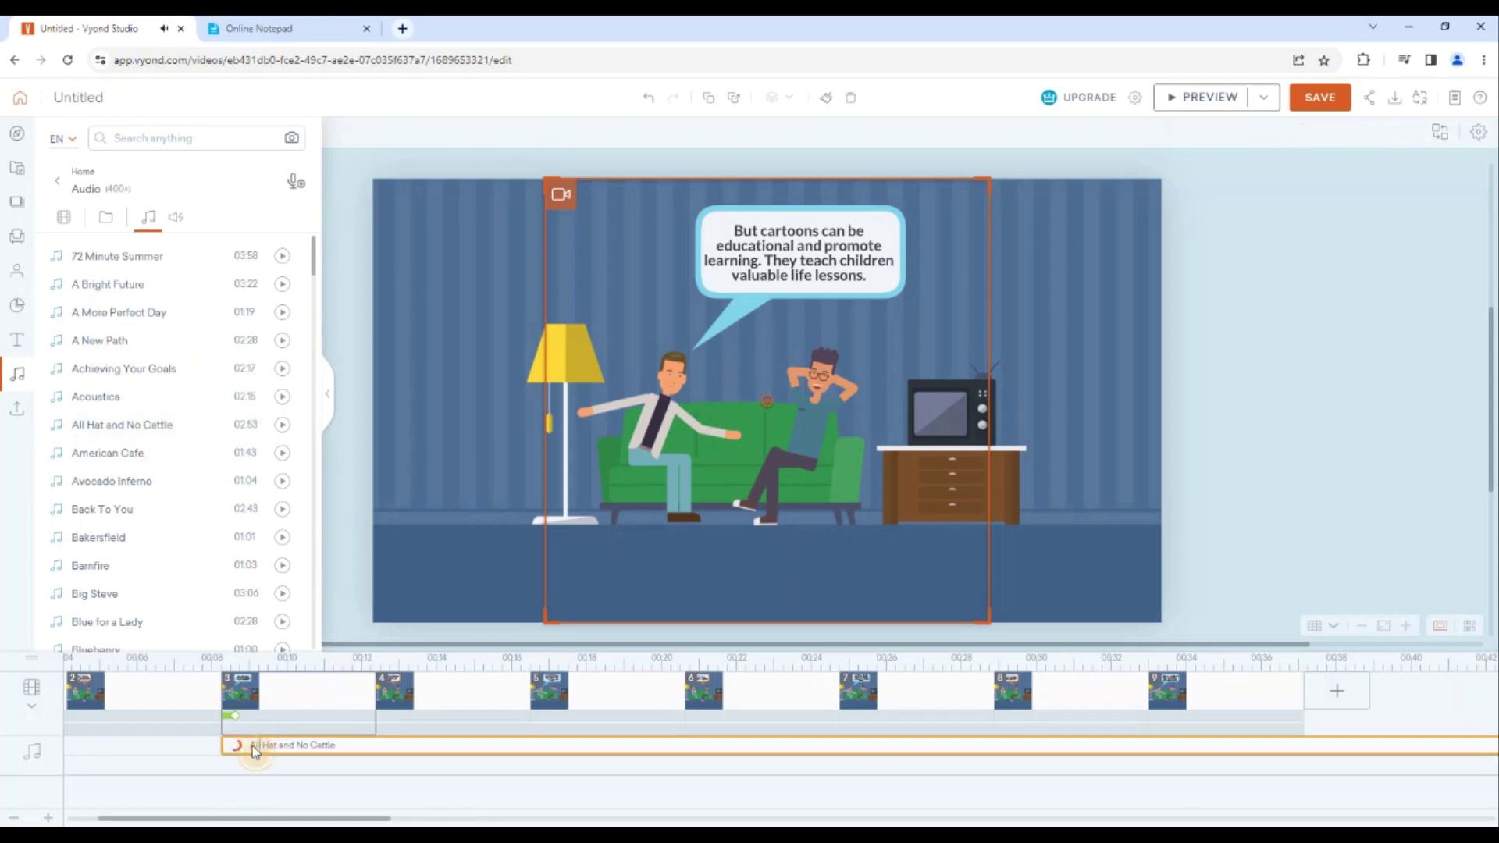
pyautogui.moveTo(242, 753); pyautogui.dragTo(94, 752)
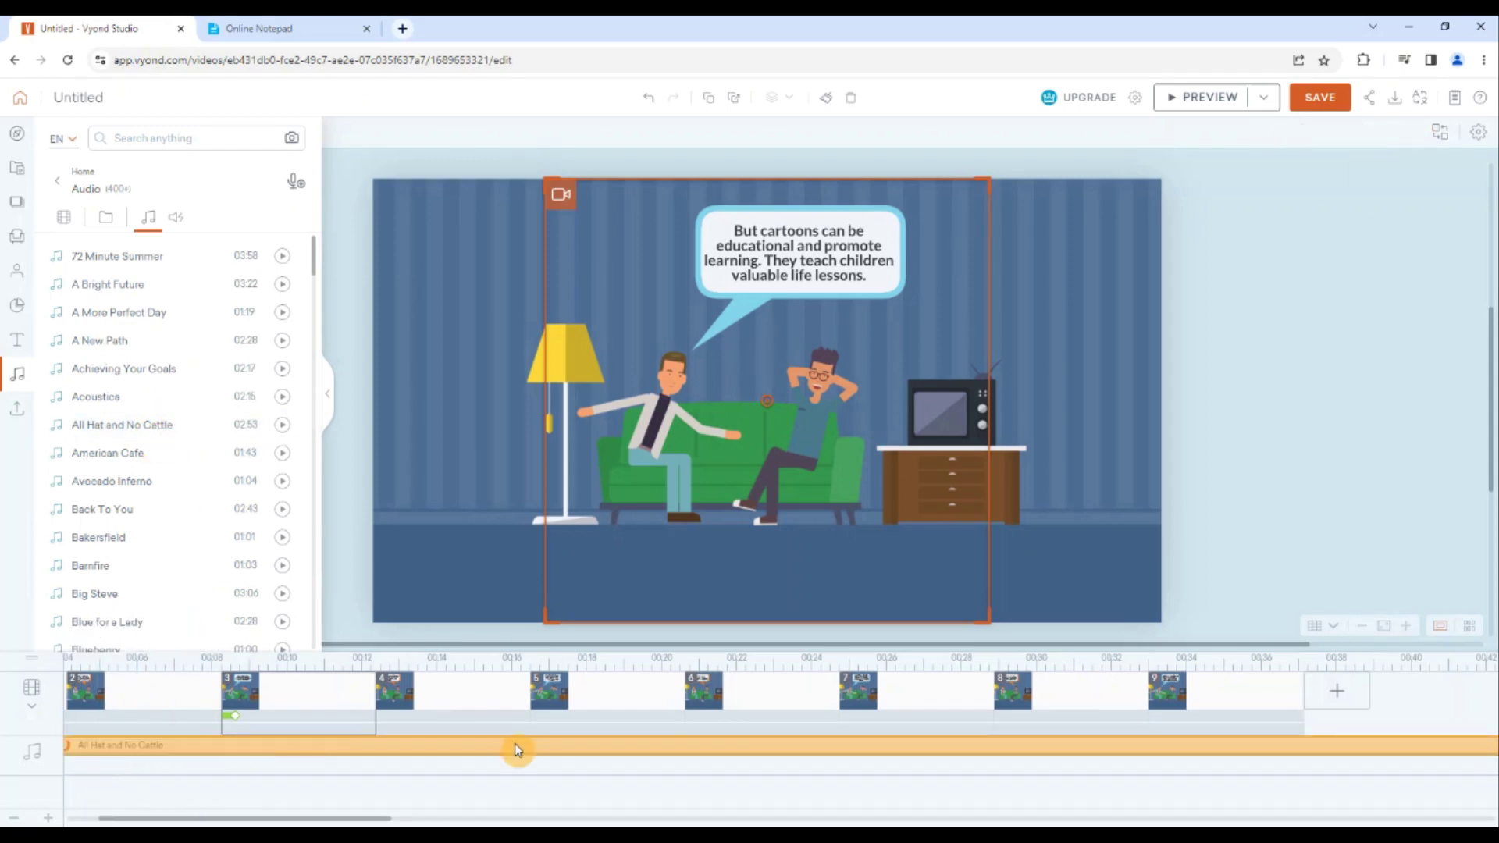
pyautogui.rightClick(734, 752)
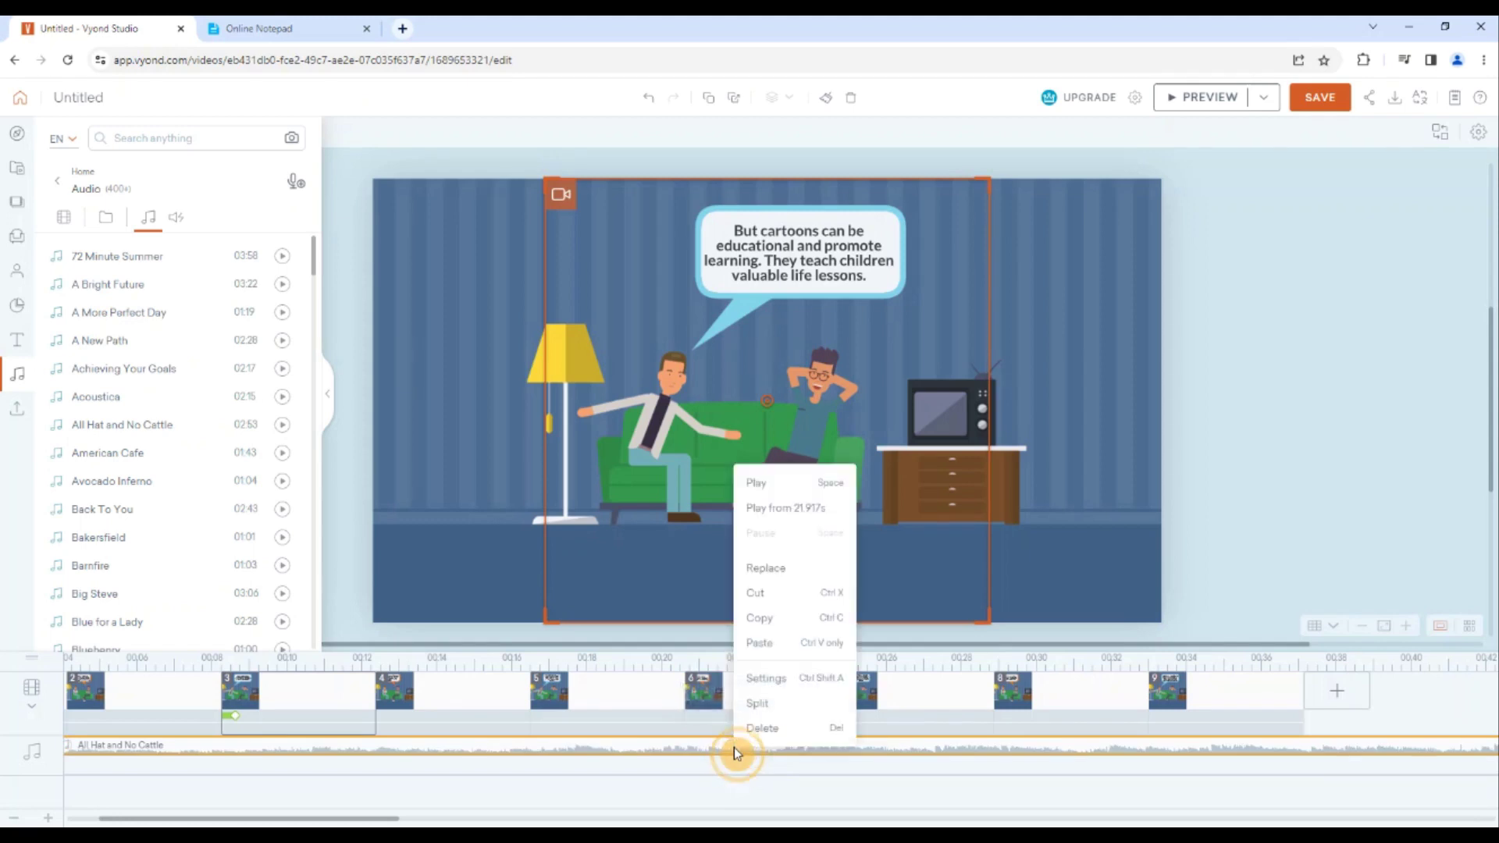
pyautogui.click(775, 678)
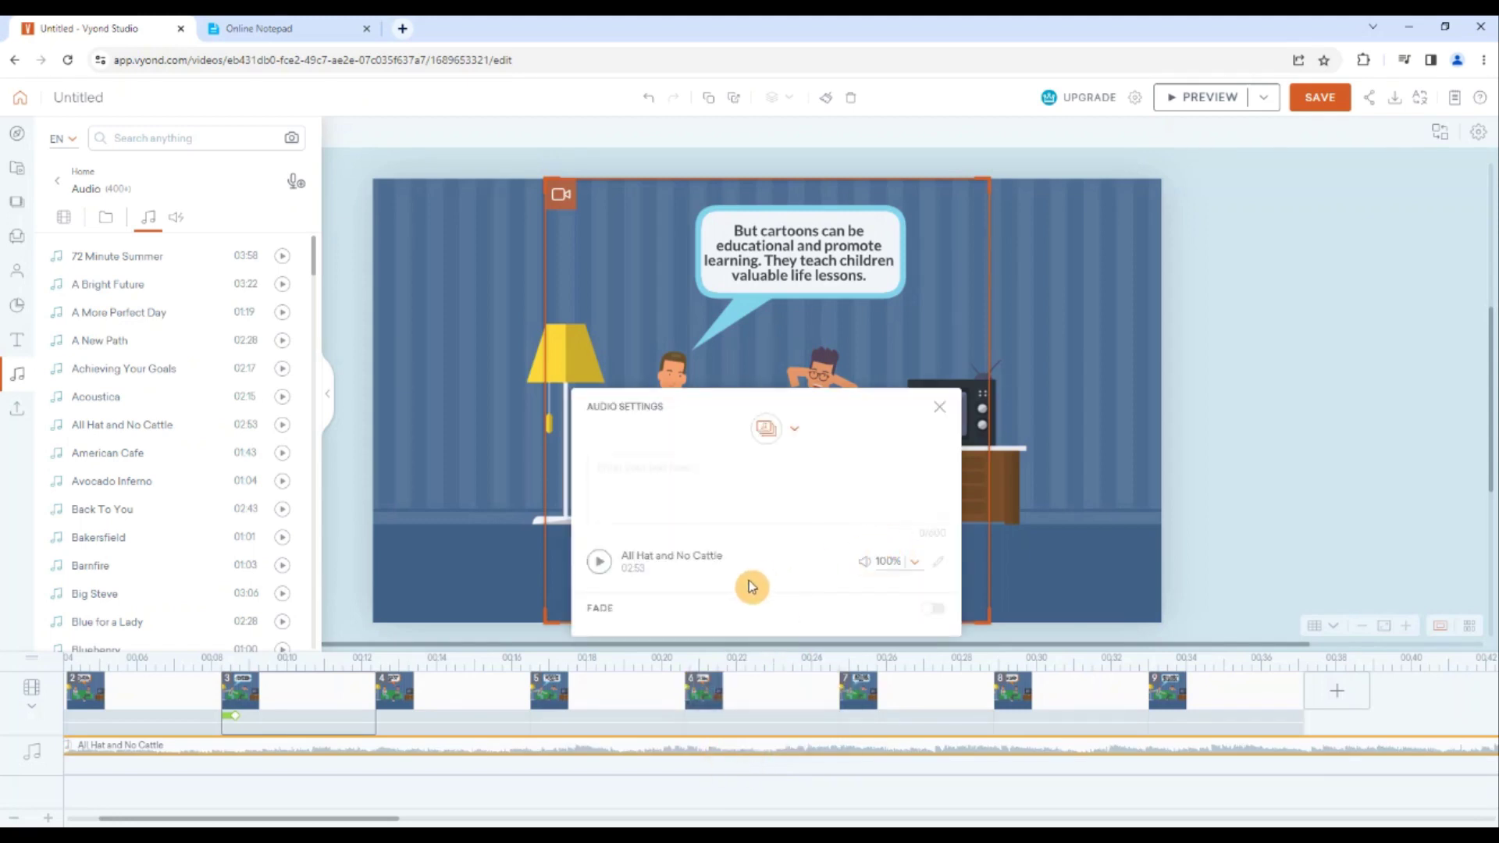
pyautogui.click(917, 566)
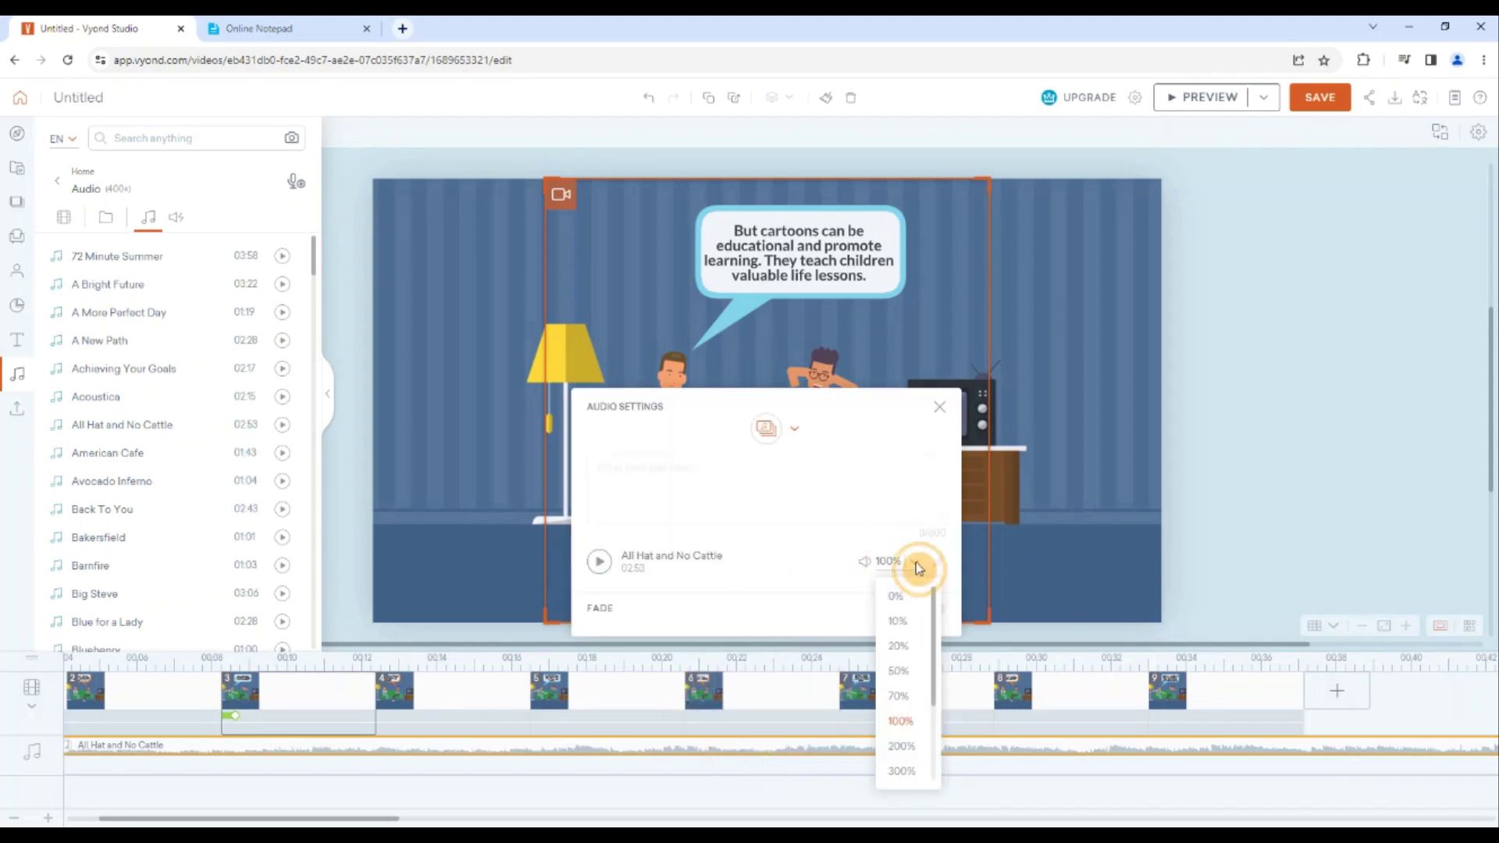
pyautogui.click(899, 671)
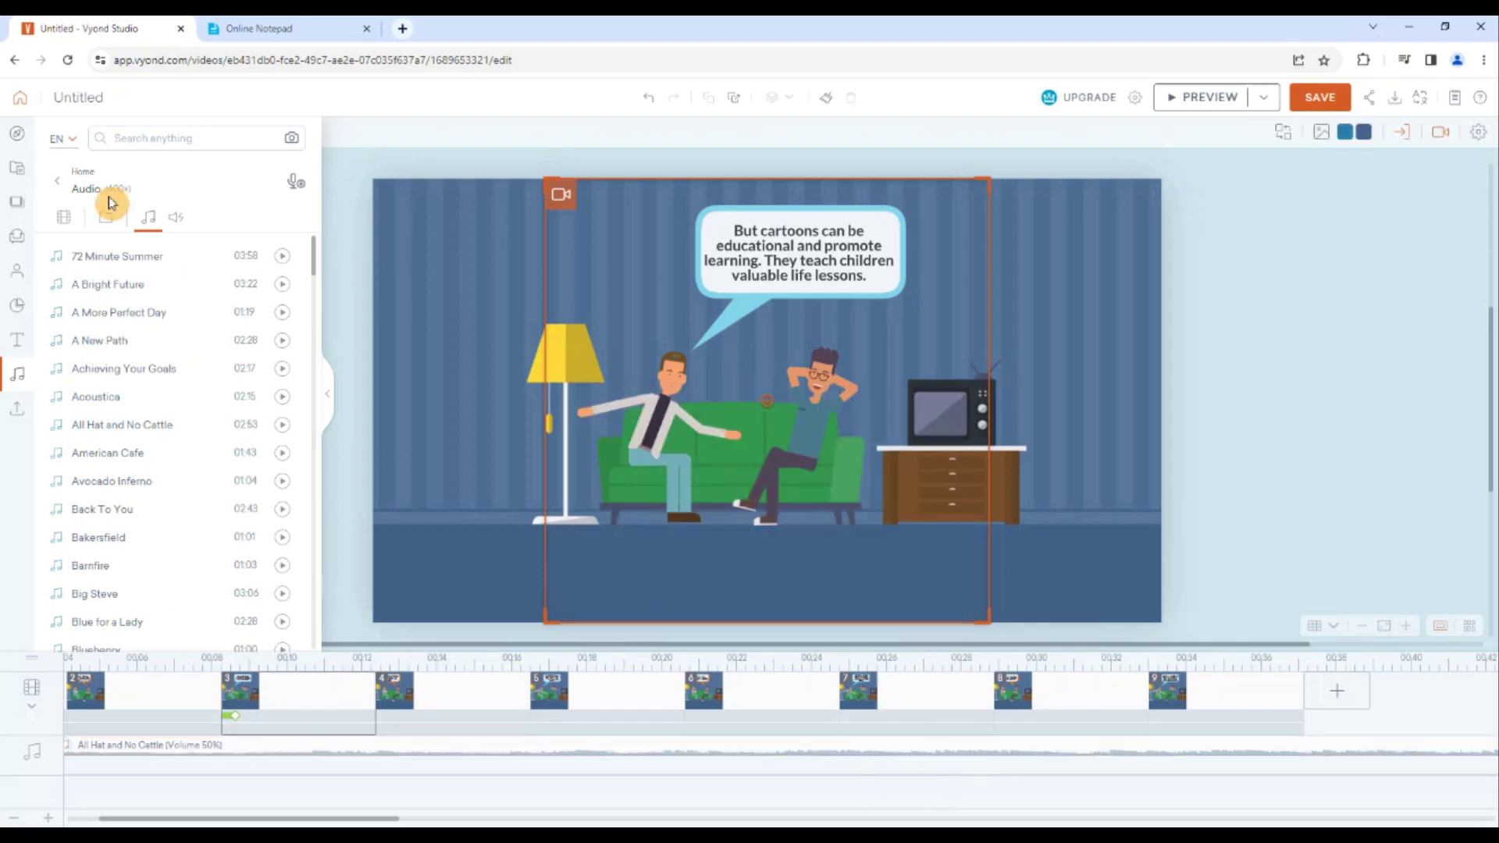
pyautogui.click(293, 29)
pyautogui.click(93, 28)
pyautogui.click(747, 357)
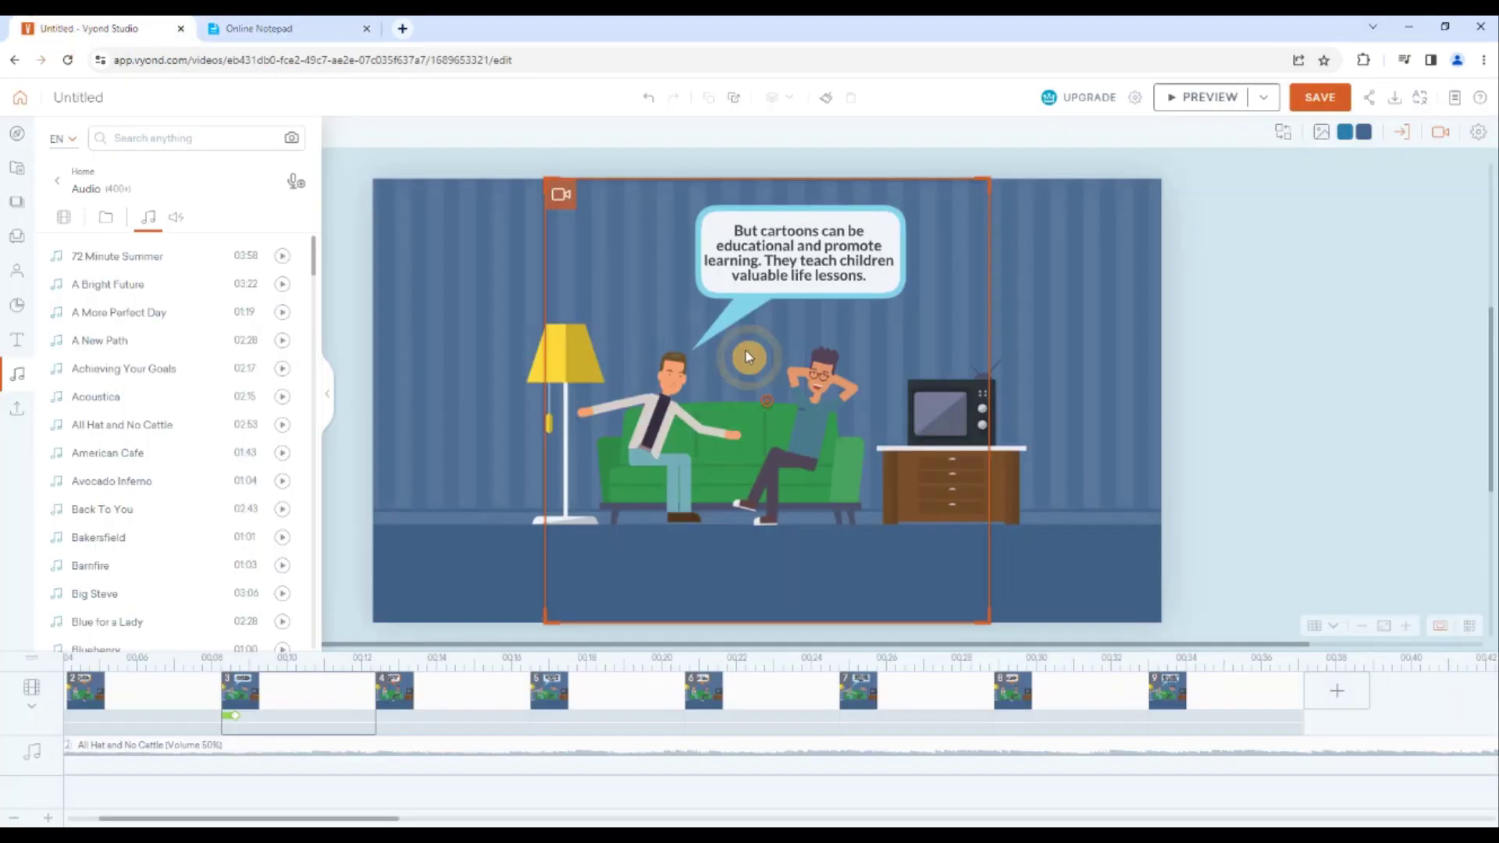